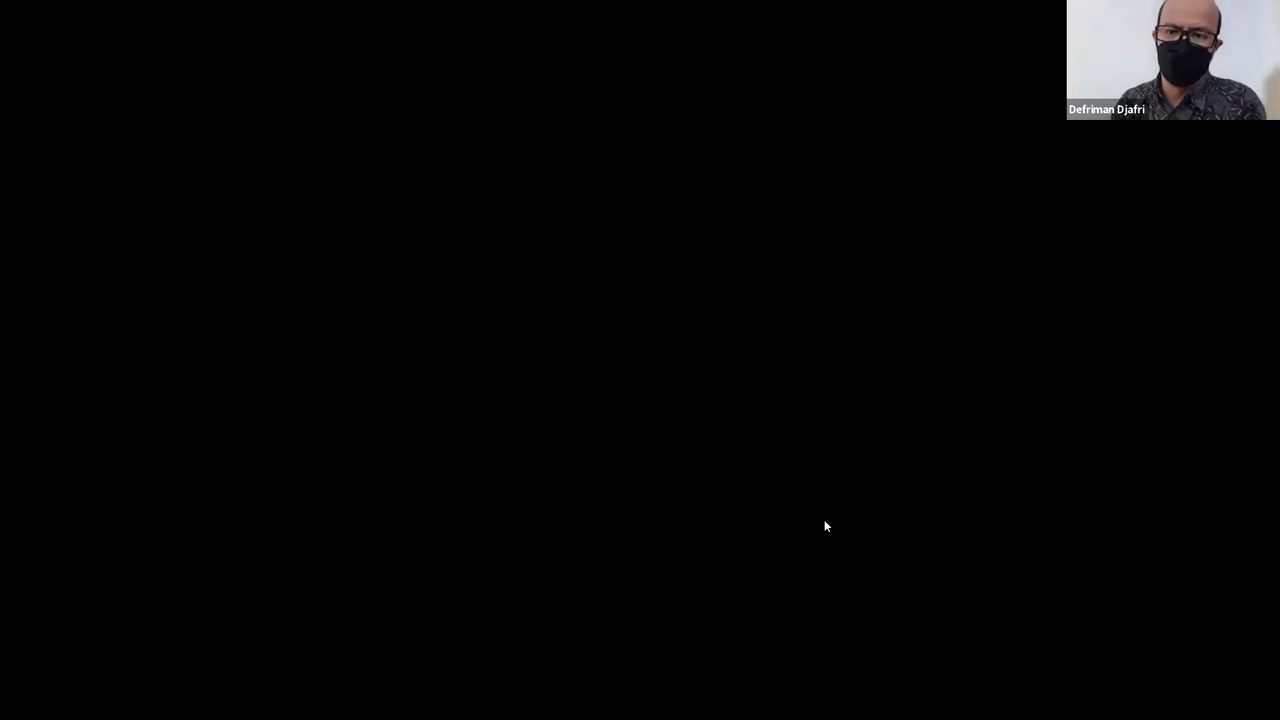
Examine the search fields available in the PubMed Advanced Search Builder, including the MeSH options.
{"action": "scroll", "coordinate": [834, 517], "scroll_direction": "down", "scroll_amount": 1}
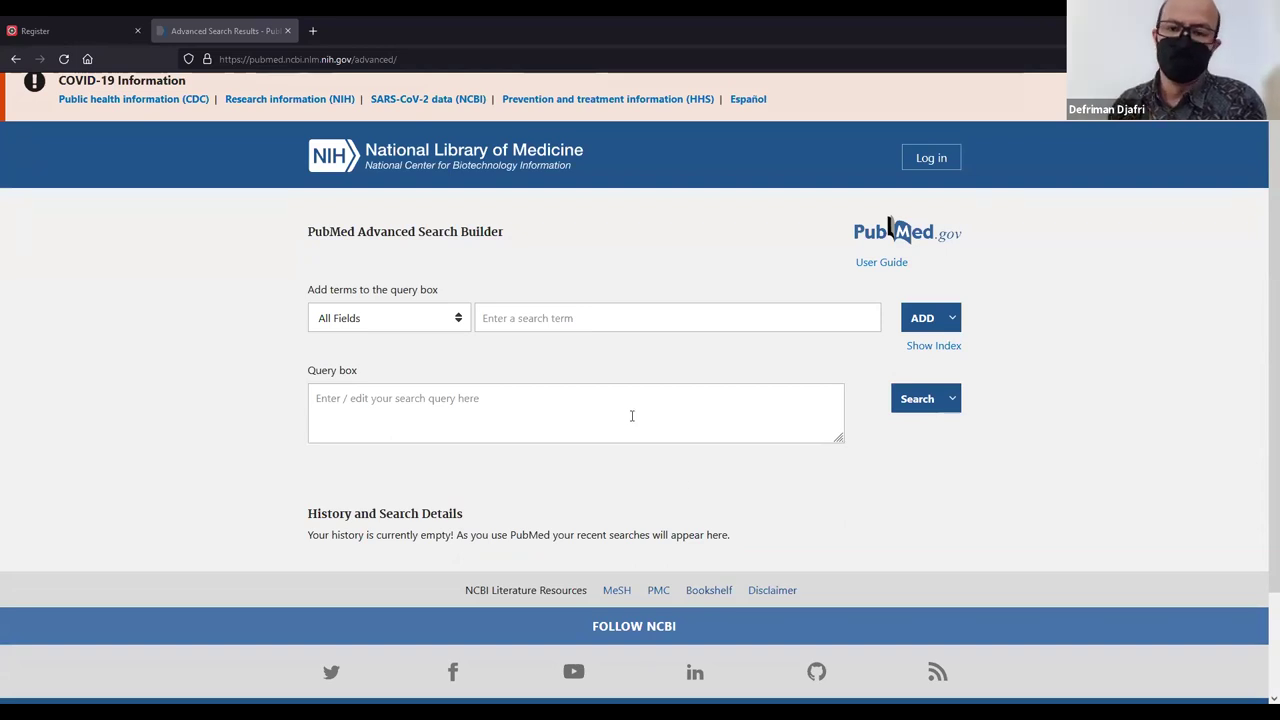
{"action": "left_click", "coordinate": [458, 320]}
{"action": "scroll", "coordinate": [410, 475], "scroll_direction": "down", "scroll_amount": 2}
{"action": "scroll", "coordinate": [410, 475], "scroll_direction": "down", "scroll_amount": 4}
{"action": "scroll", "coordinate": [410, 475], "scroll_direction": "up", "scroll_amount": 4}
{"action": "scroll", "coordinate": [410, 475], "scroll_direction": "up", "scroll_amount": 3}
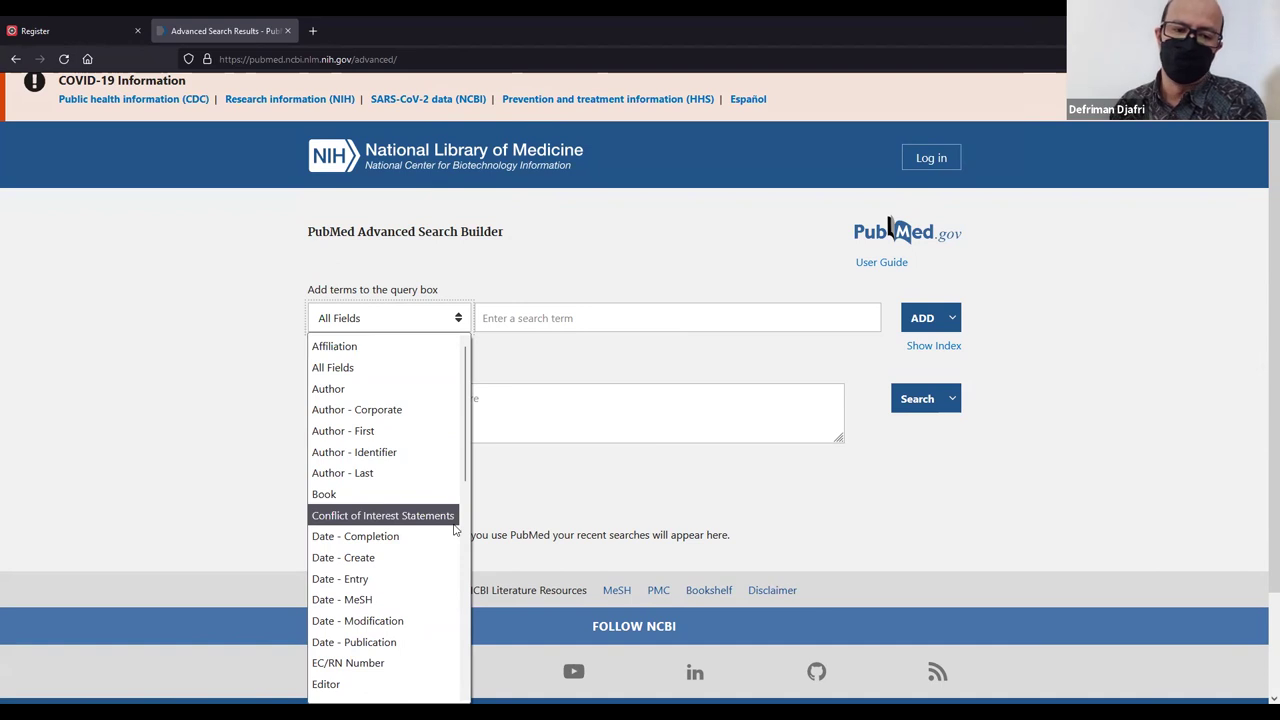
{"action": "scroll", "coordinate": [454, 530], "scroll_direction": "down", "scroll_amount": 3}
{"action": "scroll", "coordinate": [454, 530], "scroll_direction": "down", "scroll_amount": 4}
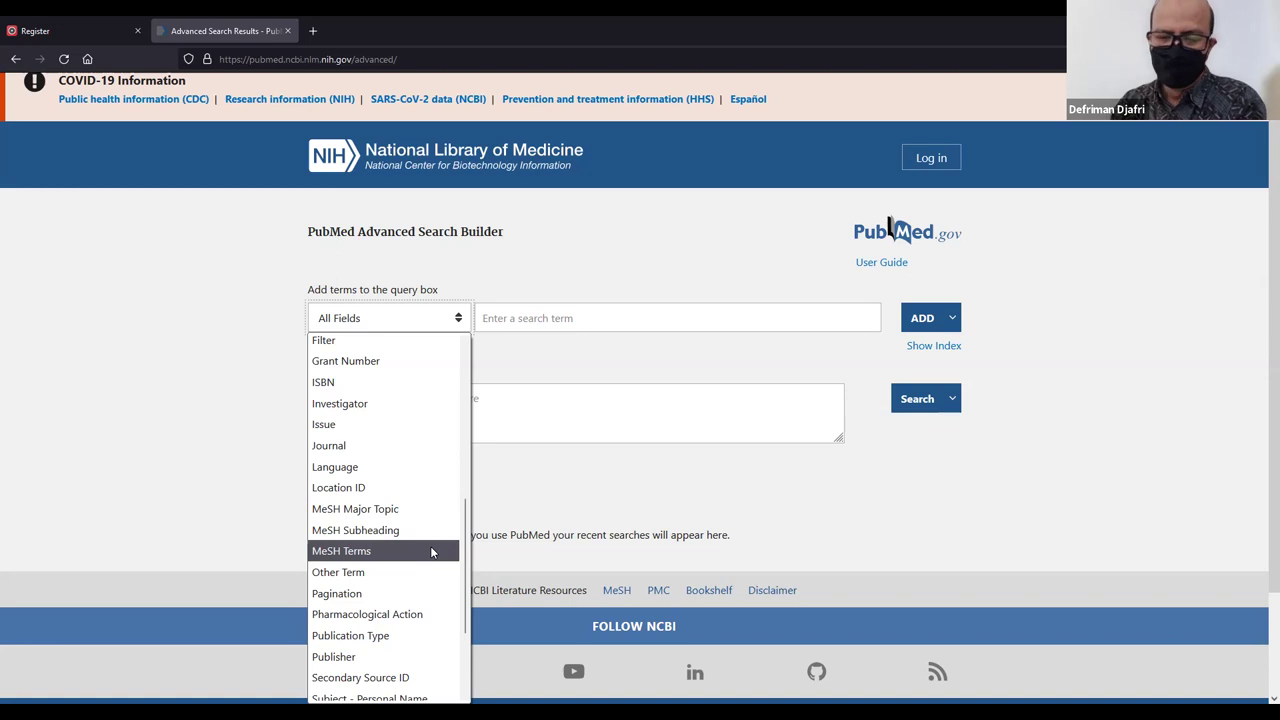
{"action": "left_click", "coordinate": [648, 274]}
Search Google in a new browser tab for "efficacy adalah" and look over the results.
{"action": "left_click", "coordinate": [560, 316]}
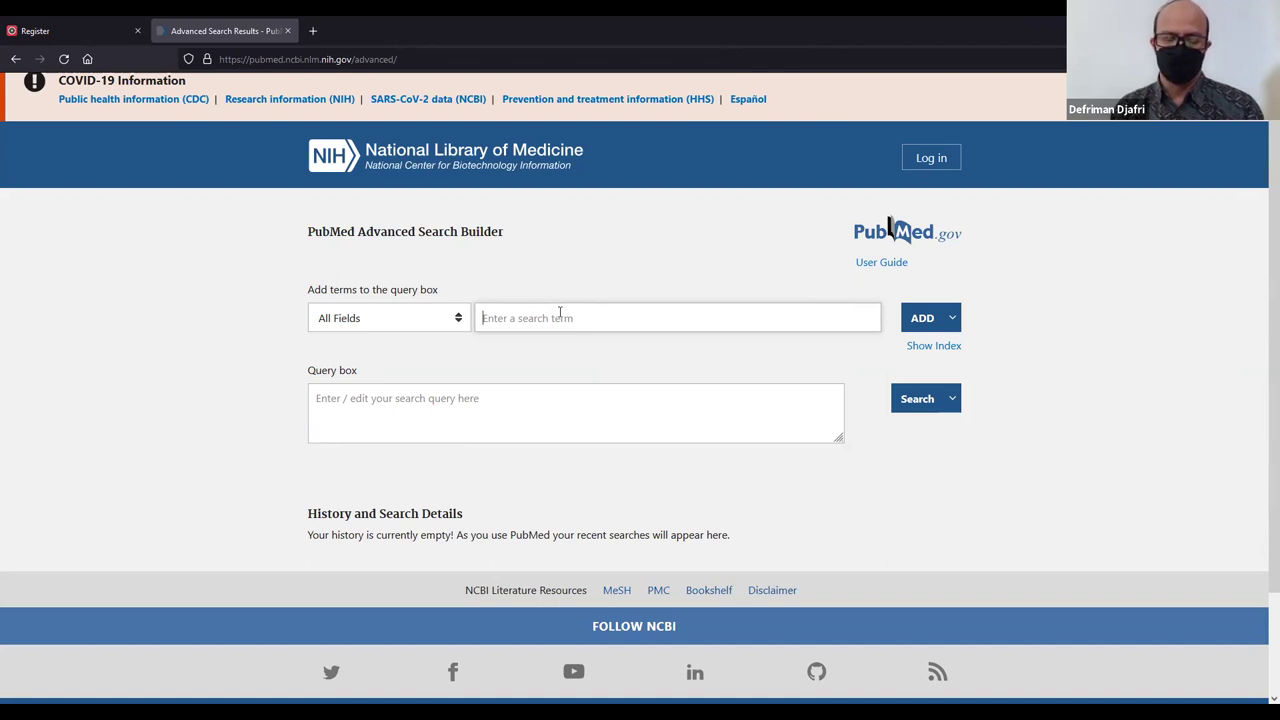
{"action": "type", "text": "ef"}
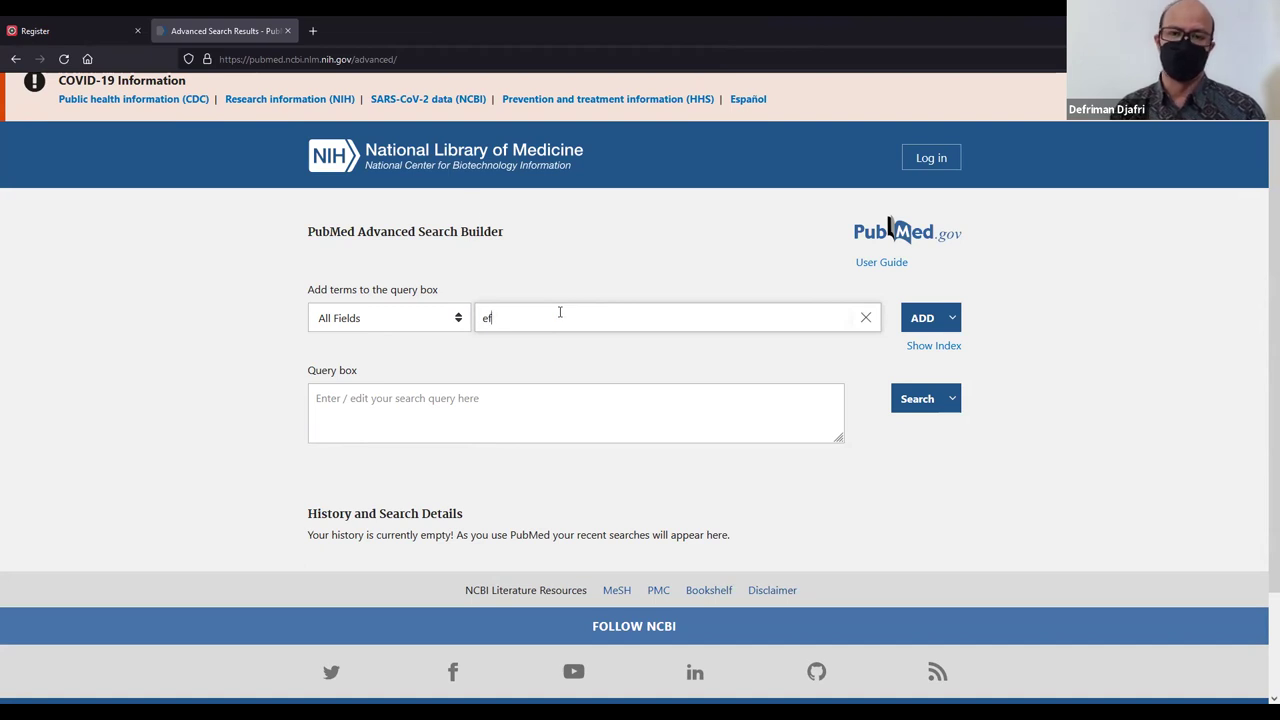
{"action": "left_click", "coordinate": [312, 31]}
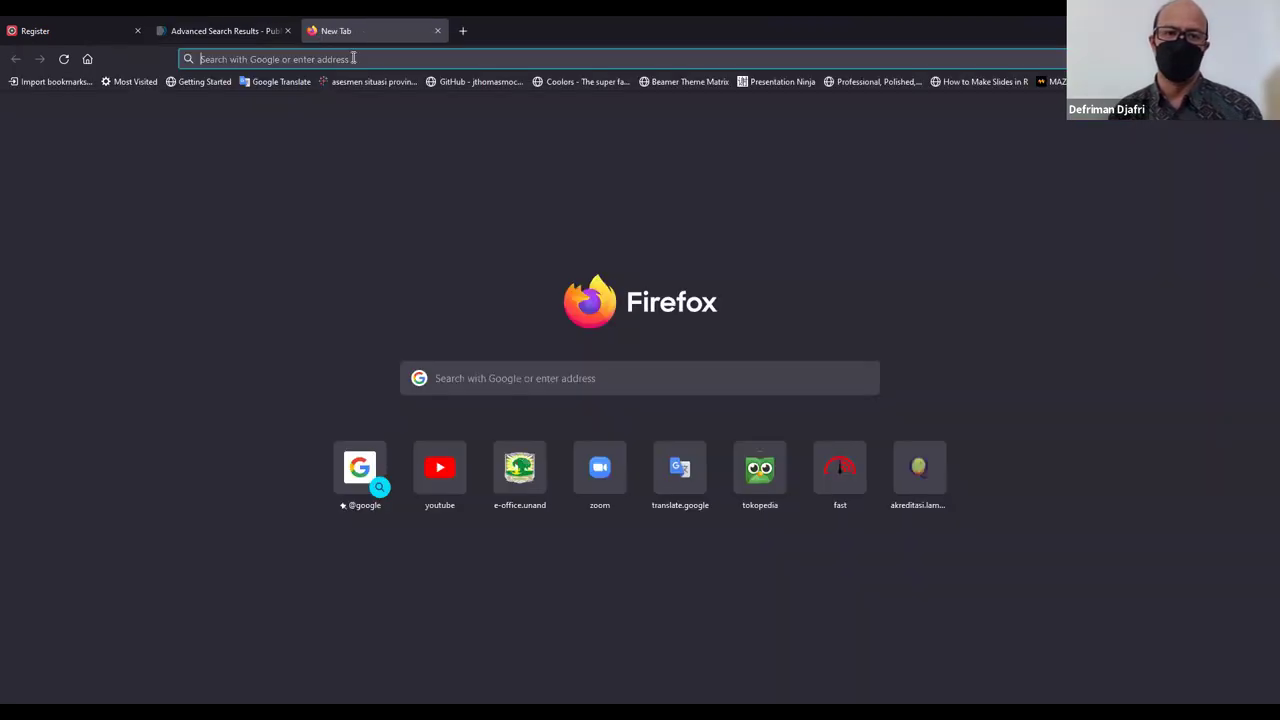
{"action": "left_click", "coordinate": [488, 384]}
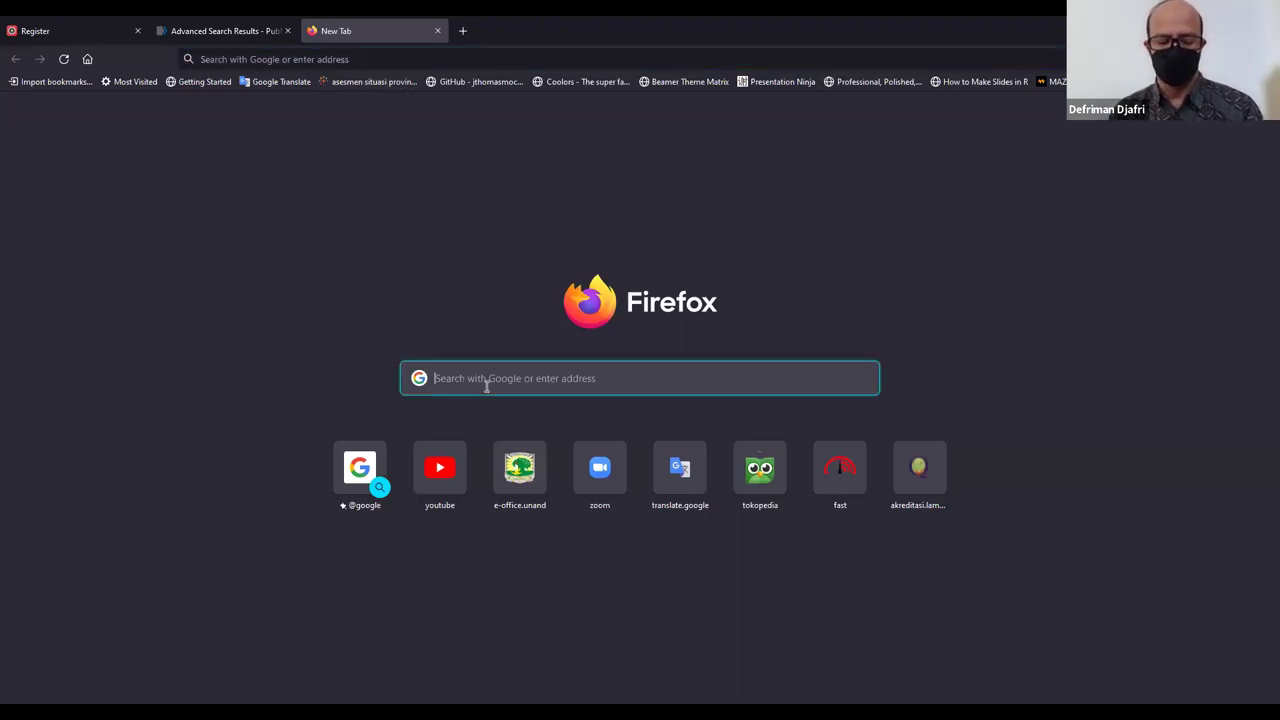
{"action": "type", "text": "efica"}
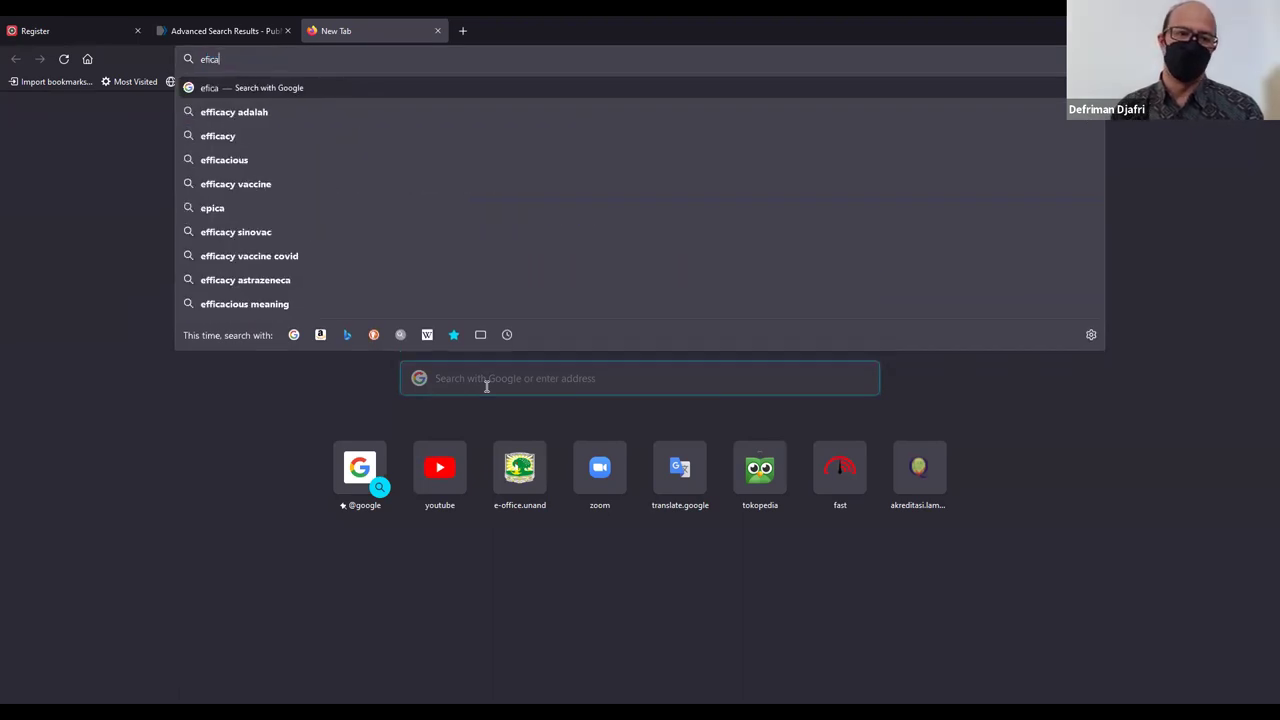
{"action": "key", "text": "BackSpace"}
{"action": "key", "text": "BackSpace"}
{"action": "key", "text": "BackSpace"}
{"action": "type", "text": "fica"}
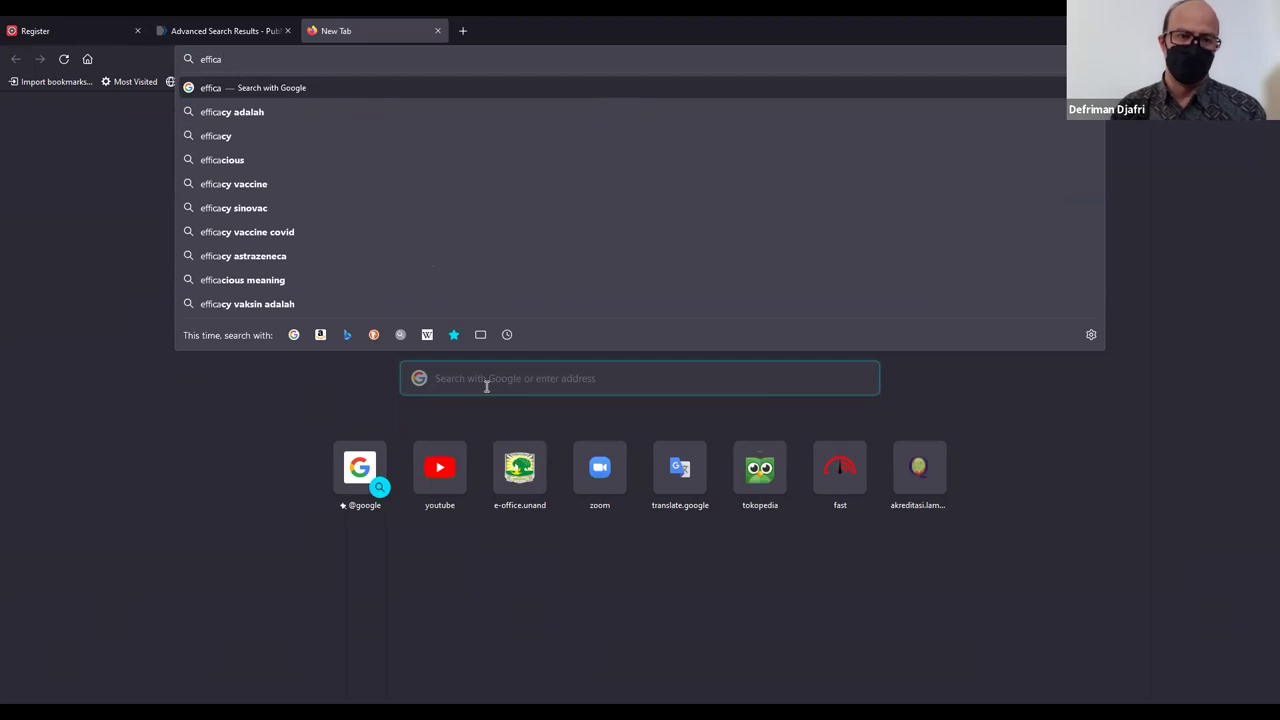
{"action": "left_click", "coordinate": [244, 114]}
{"action": "scroll", "coordinate": [376, 311], "scroll_direction": "down", "scroll_amount": 2}
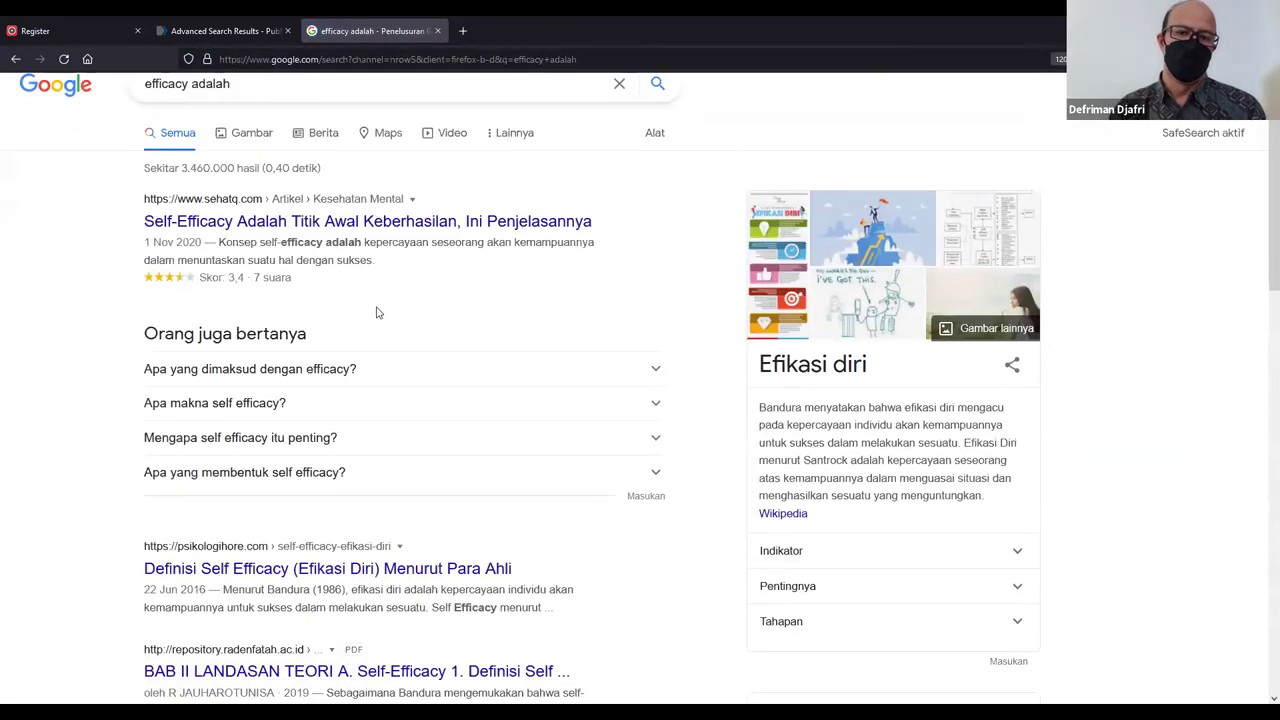
{"action": "scroll", "coordinate": [376, 313], "scroll_direction": "down", "scroll_amount": 2}
{"action": "scroll", "coordinate": [376, 313], "scroll_direction": "up", "scroll_amount": 3}
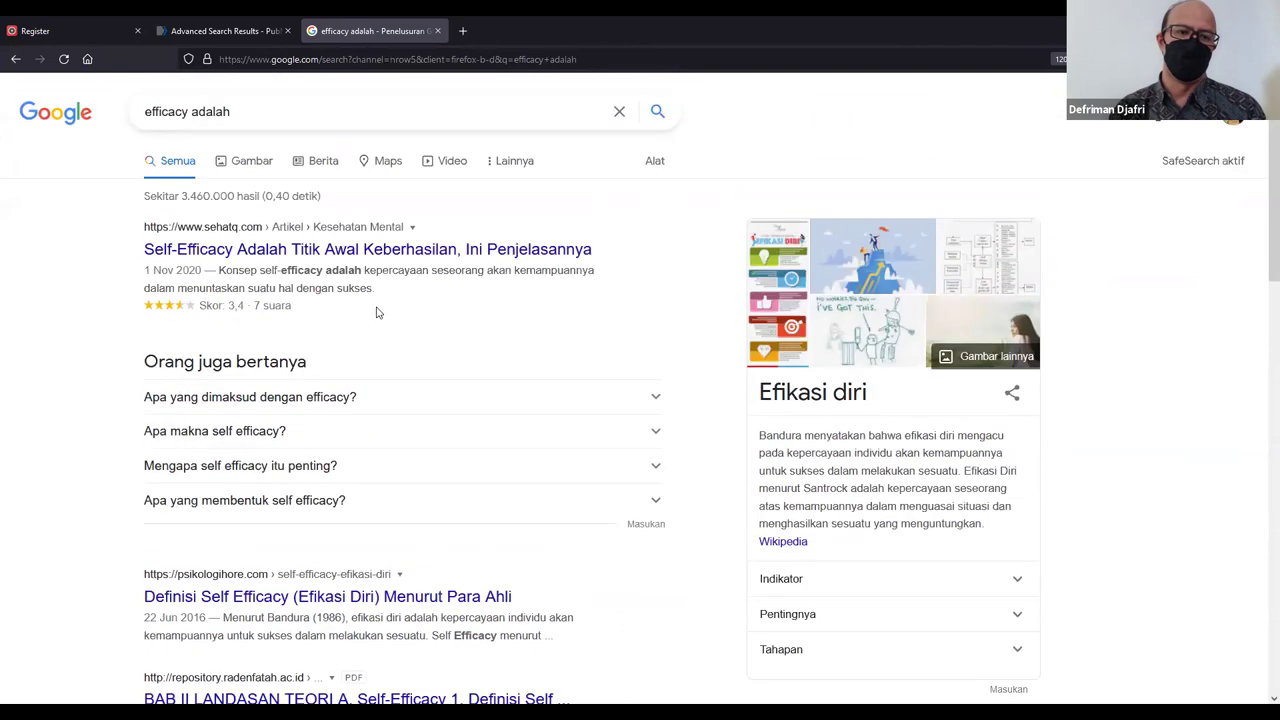
Change the Google query to "efficacy and effectiveness" and read how the two terms are defined in the results.
{"action": "left_click_drag", "start_coordinate": [250, 105], "coordinate": [188, 111]}
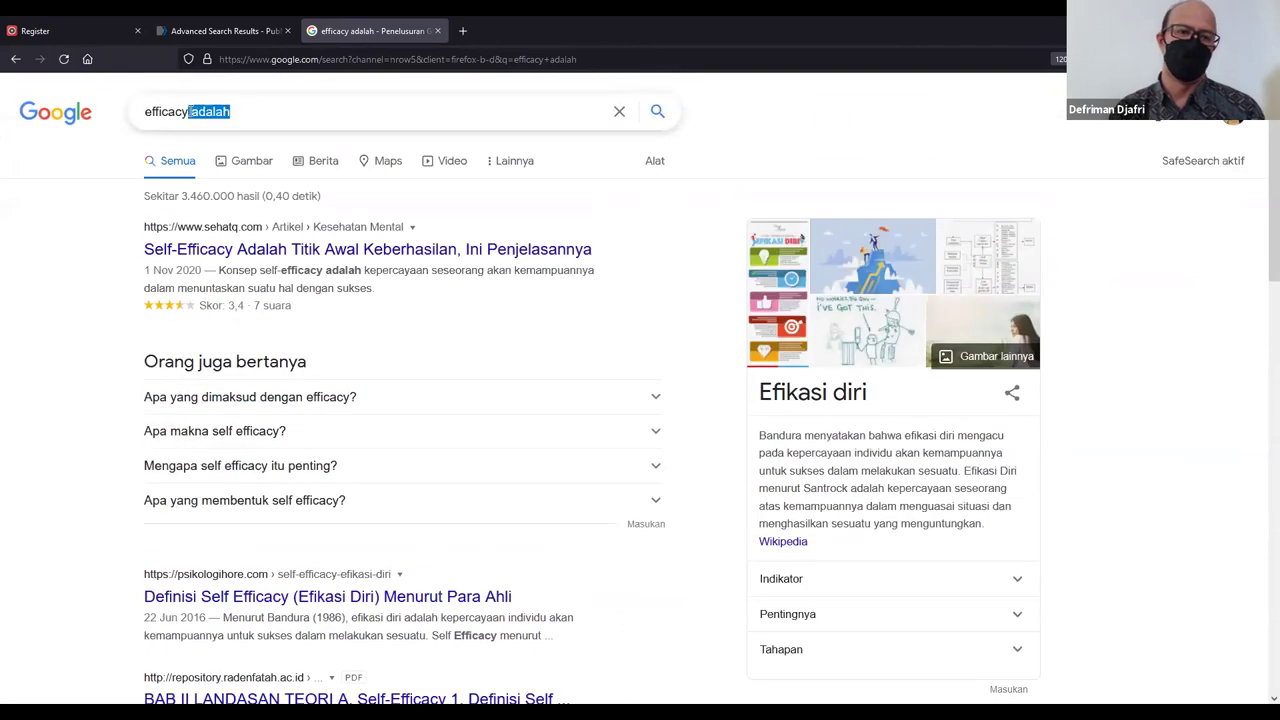
{"action": "key", "text": "BackSpace"}
{"action": "type", "text": "AND"}
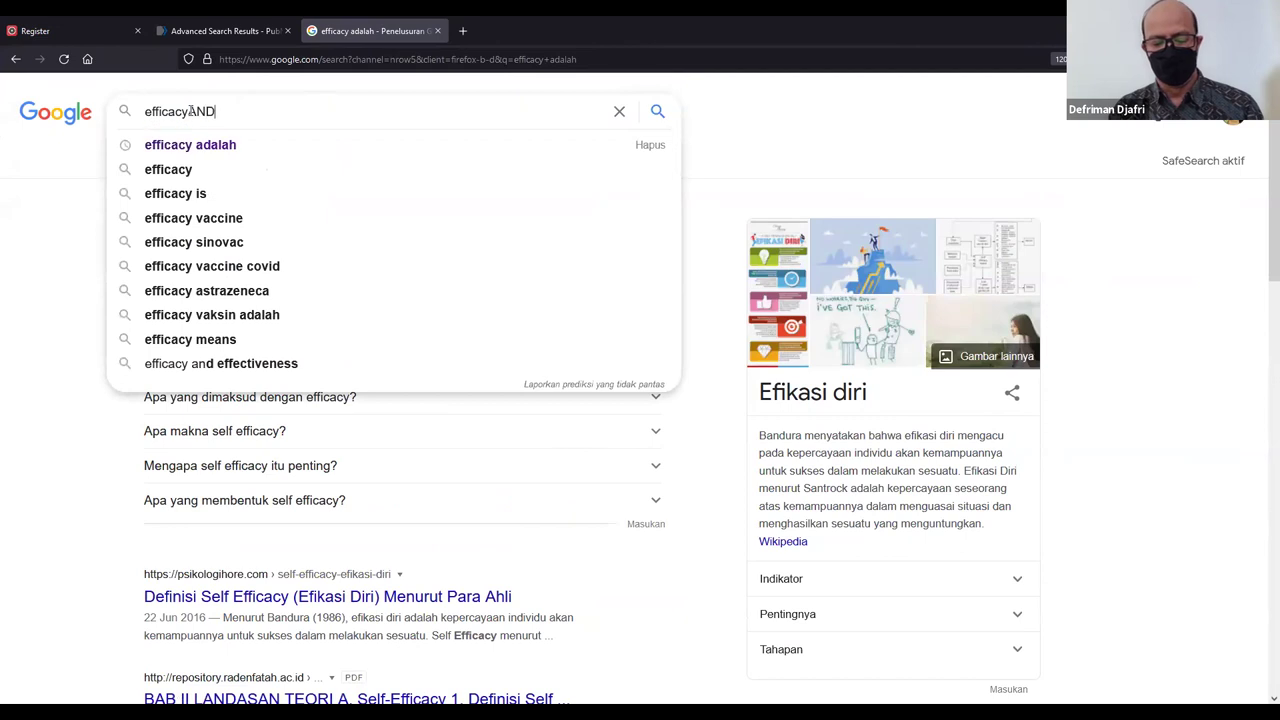
{"action": "type", "text": " eff"}
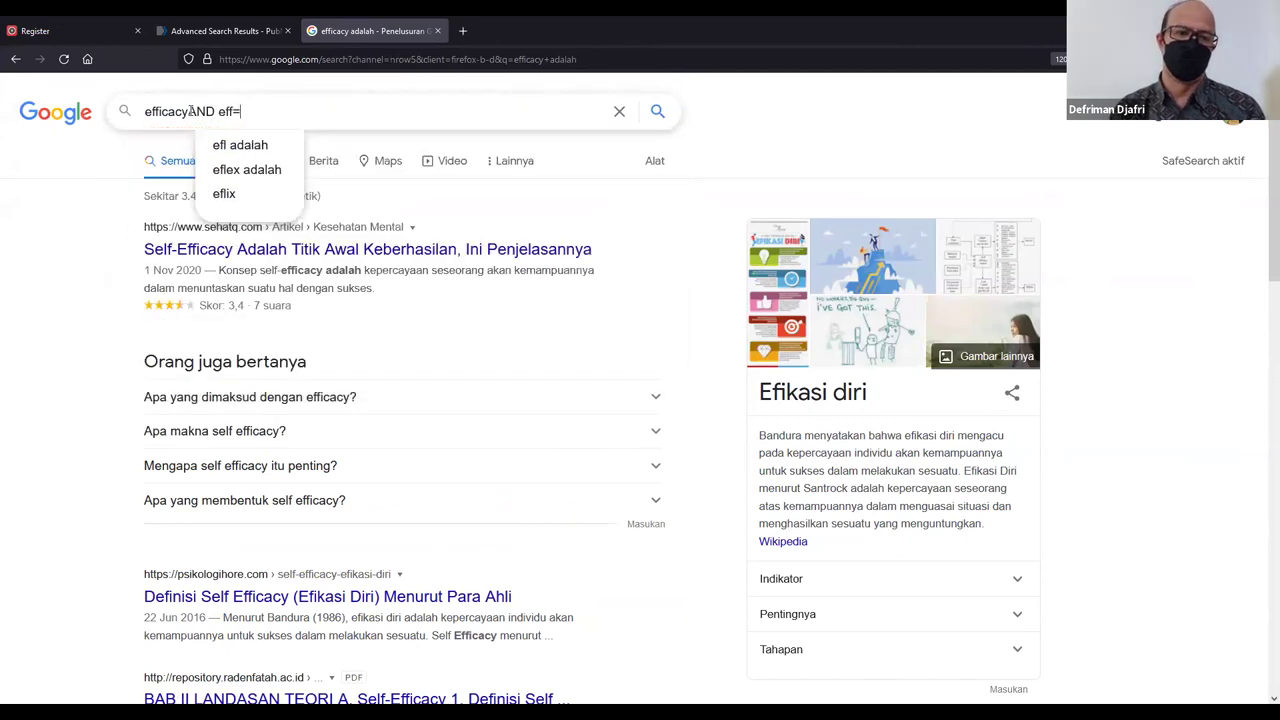
{"action": "key", "text": "BackSpace"}
{"action": "left_click", "coordinate": [240, 150]}
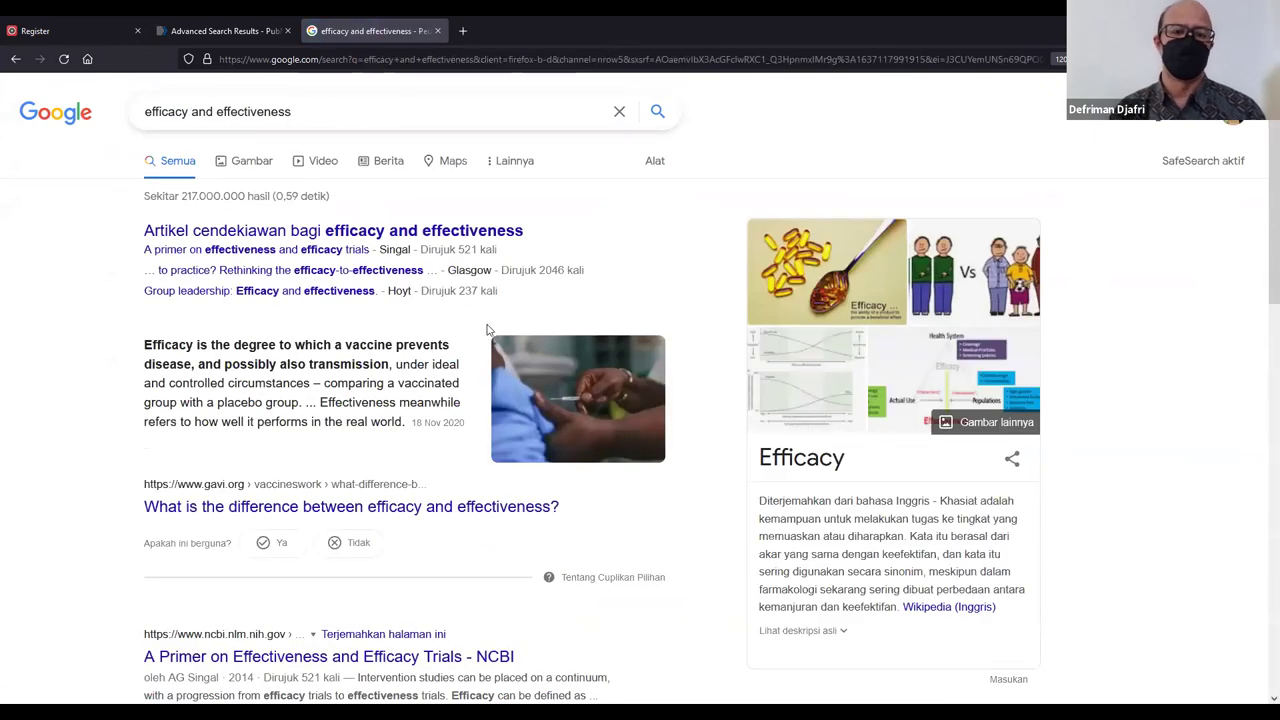
{"action": "scroll", "coordinate": [493, 318], "scroll_direction": "down", "scroll_amount": 1}
{"action": "scroll", "coordinate": [493, 318], "scroll_direction": "down", "scroll_amount": 1}
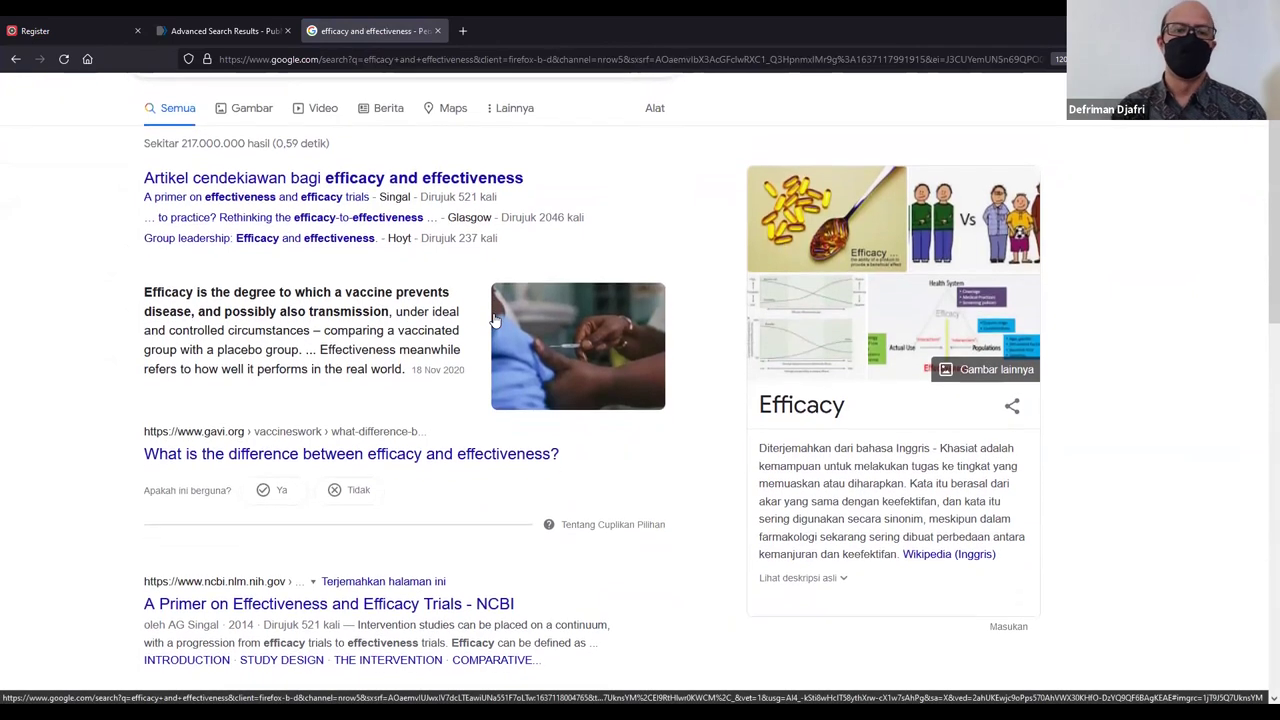
{"action": "scroll", "coordinate": [493, 318], "scroll_direction": "up", "scroll_amount": 1}
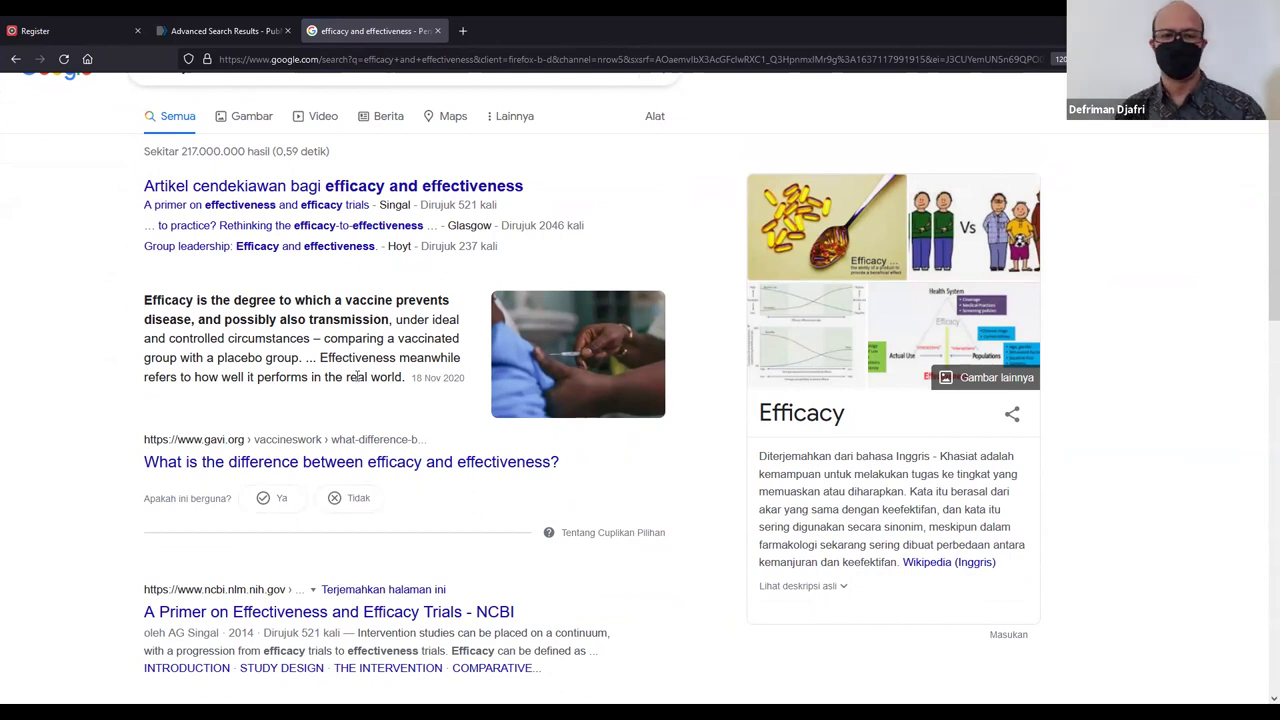
{"action": "scroll", "coordinate": [357, 376], "scroll_direction": "up", "scroll_amount": 1}
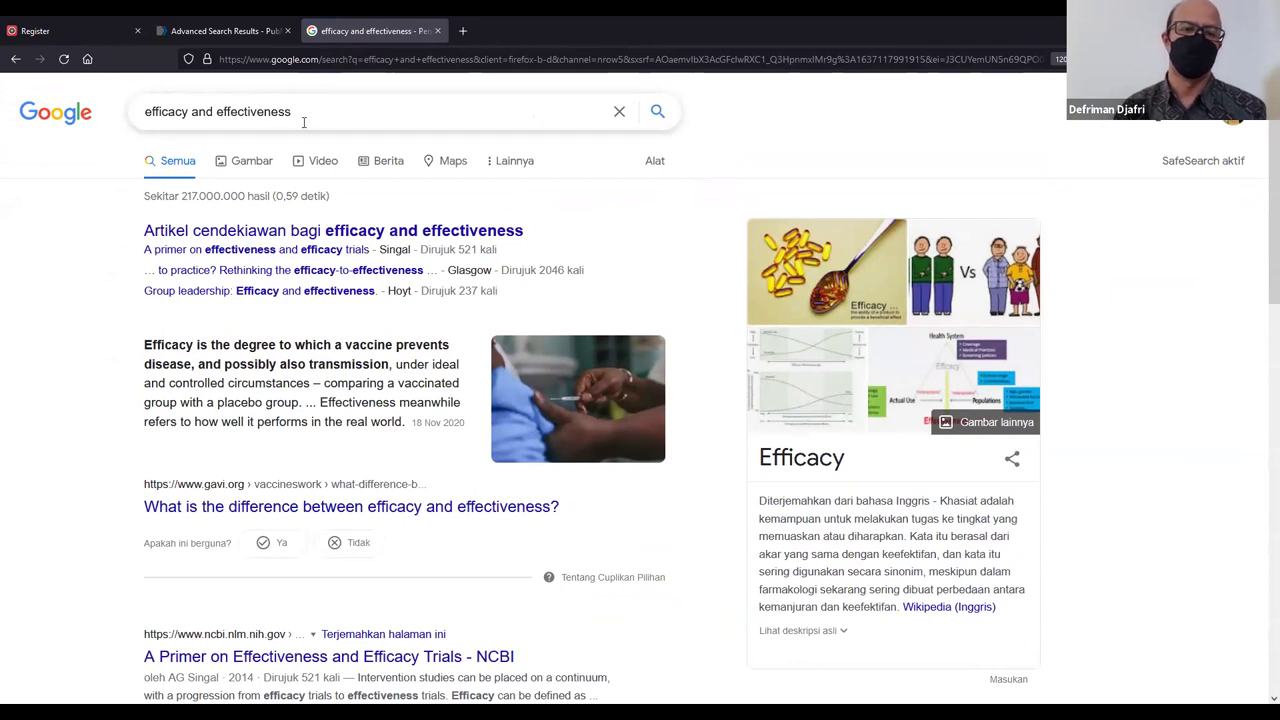
{"action": "left_click", "coordinate": [188, 111]}
{"action": "left_click", "coordinate": [66, 113]}
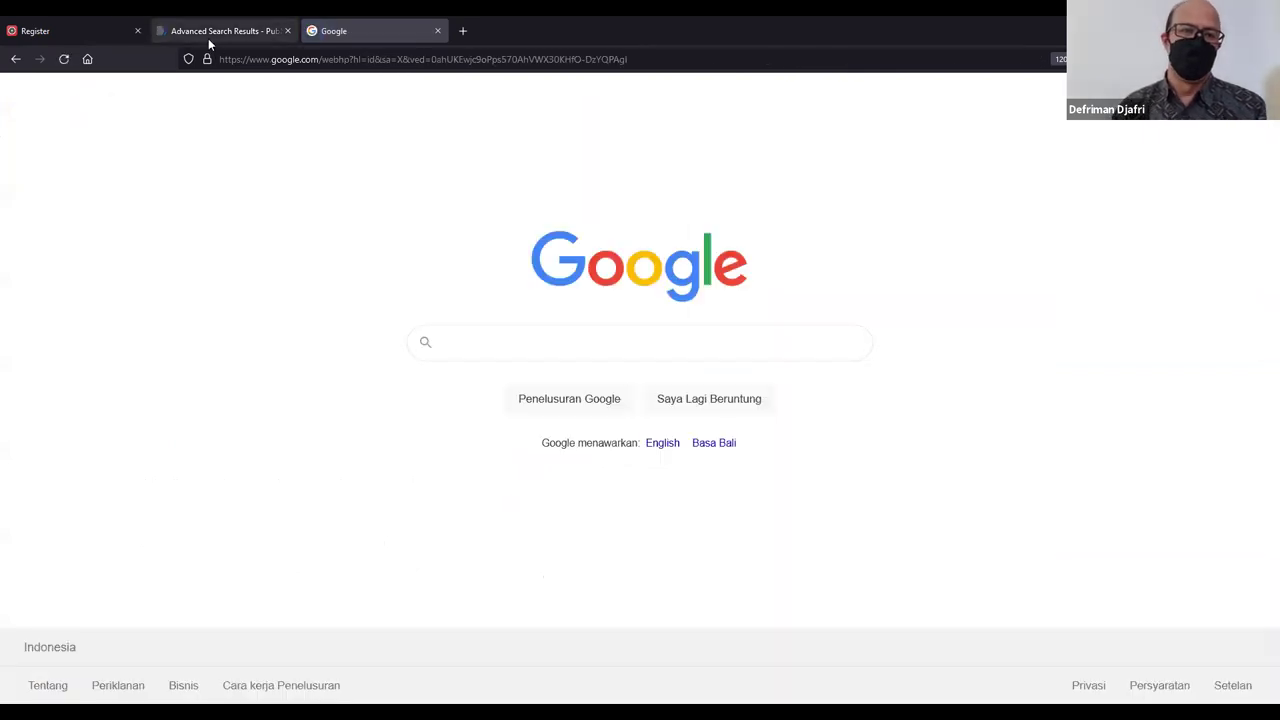
{"action": "left_click", "coordinate": [208, 38]}
{"action": "key", "text": "ctrl+a"}
{"action": "key", "text": "ctrl+v"}
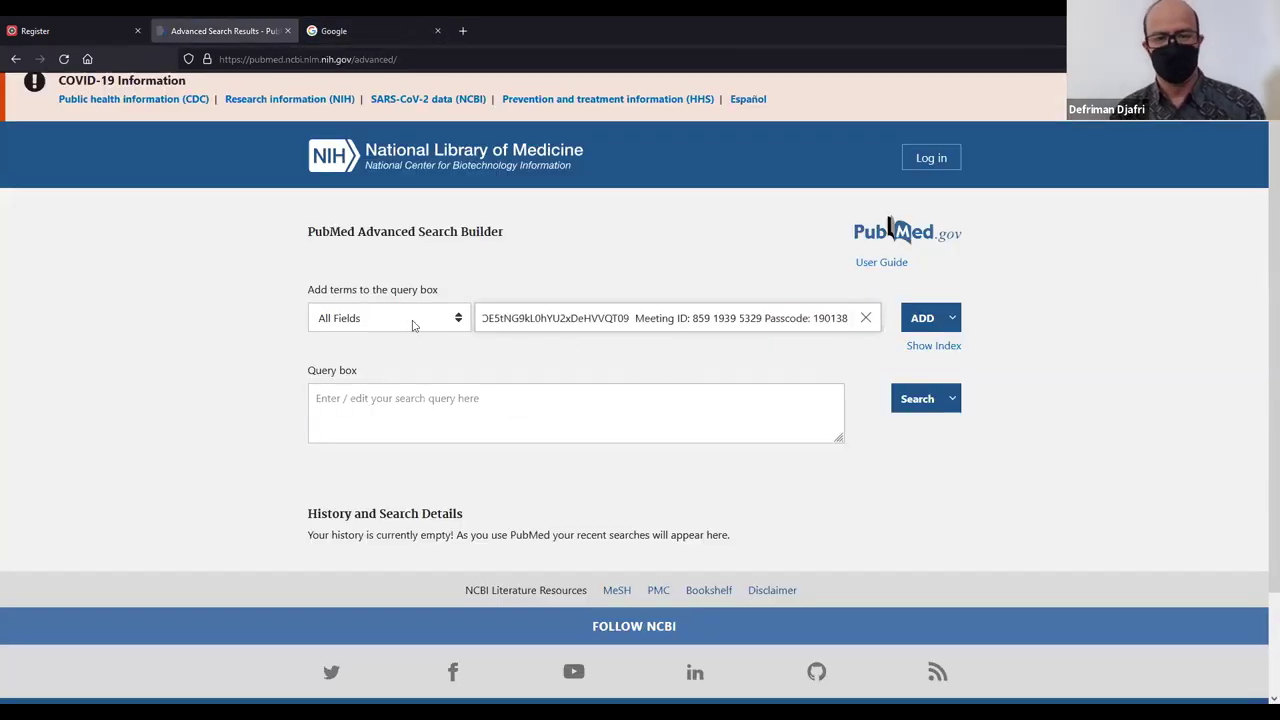
{"action": "left_click", "coordinate": [866, 318]}
Enter "efficacy AND effectiveness" as the search term in the PubMed Advanced Search Builder, across all fields.
{"action": "type", "text": "effica"}
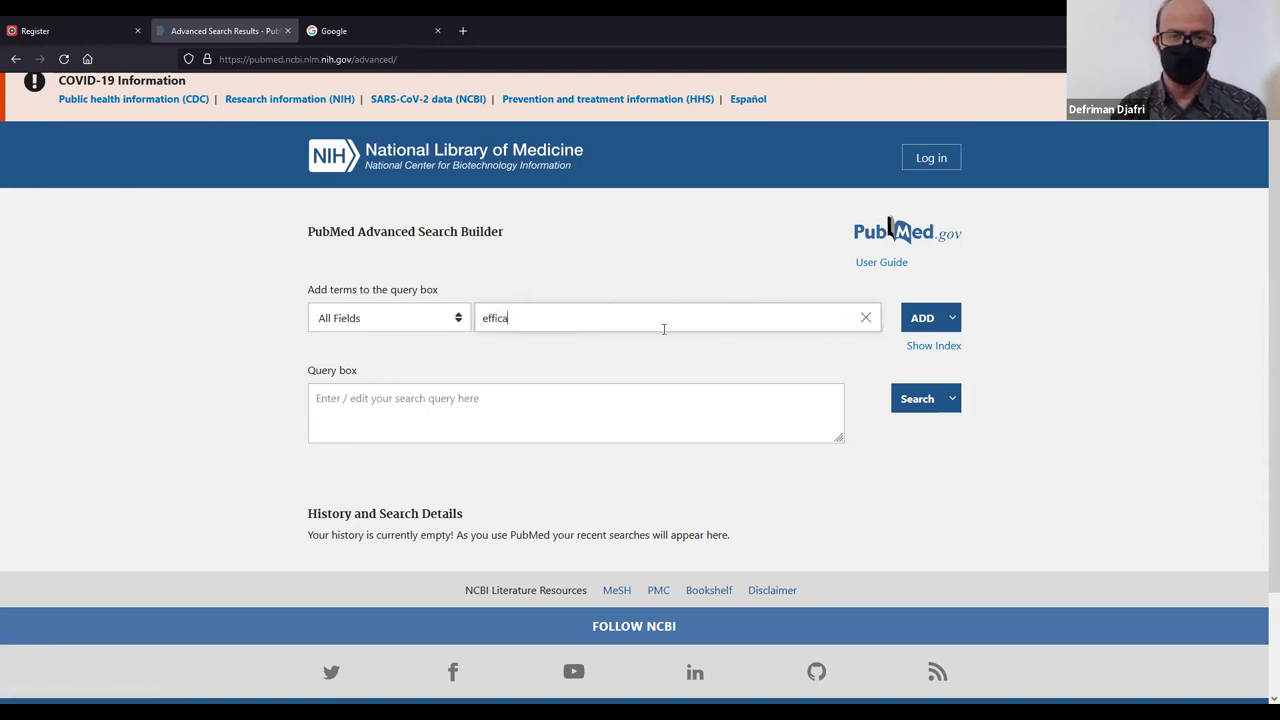
{"action": "type", "text": "cy"}
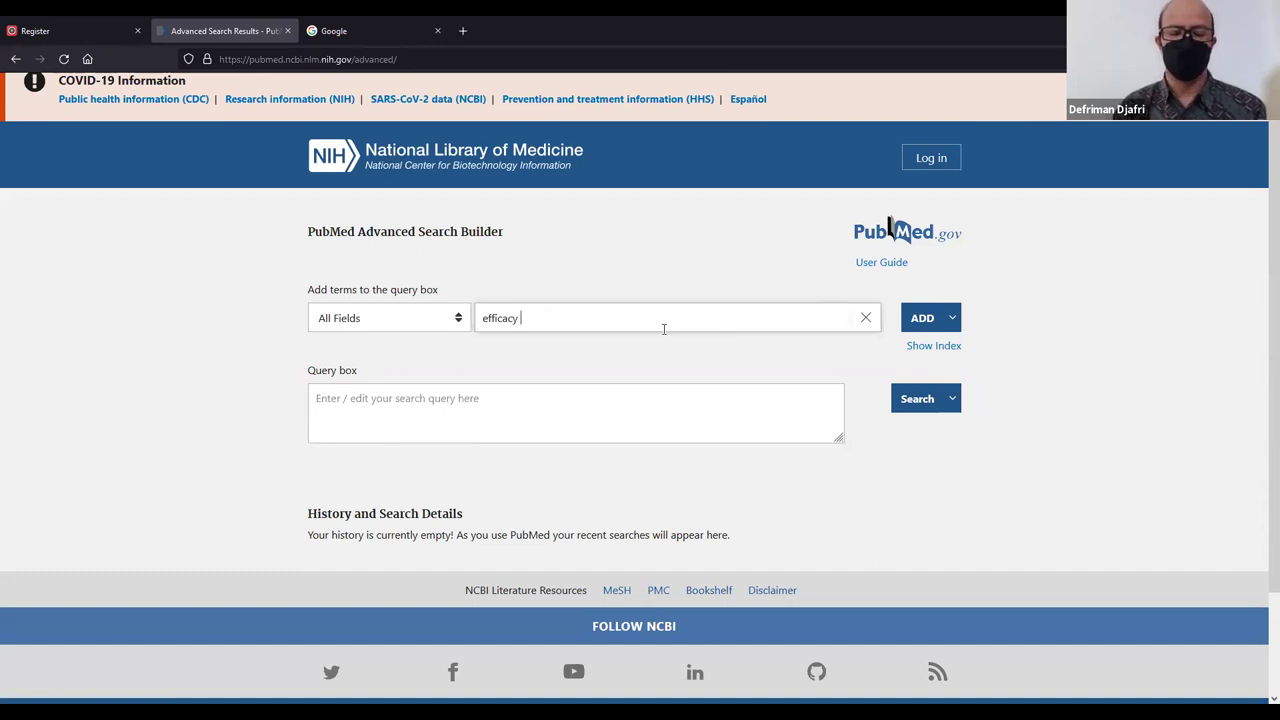
{"action": "type", "text": " AND"}
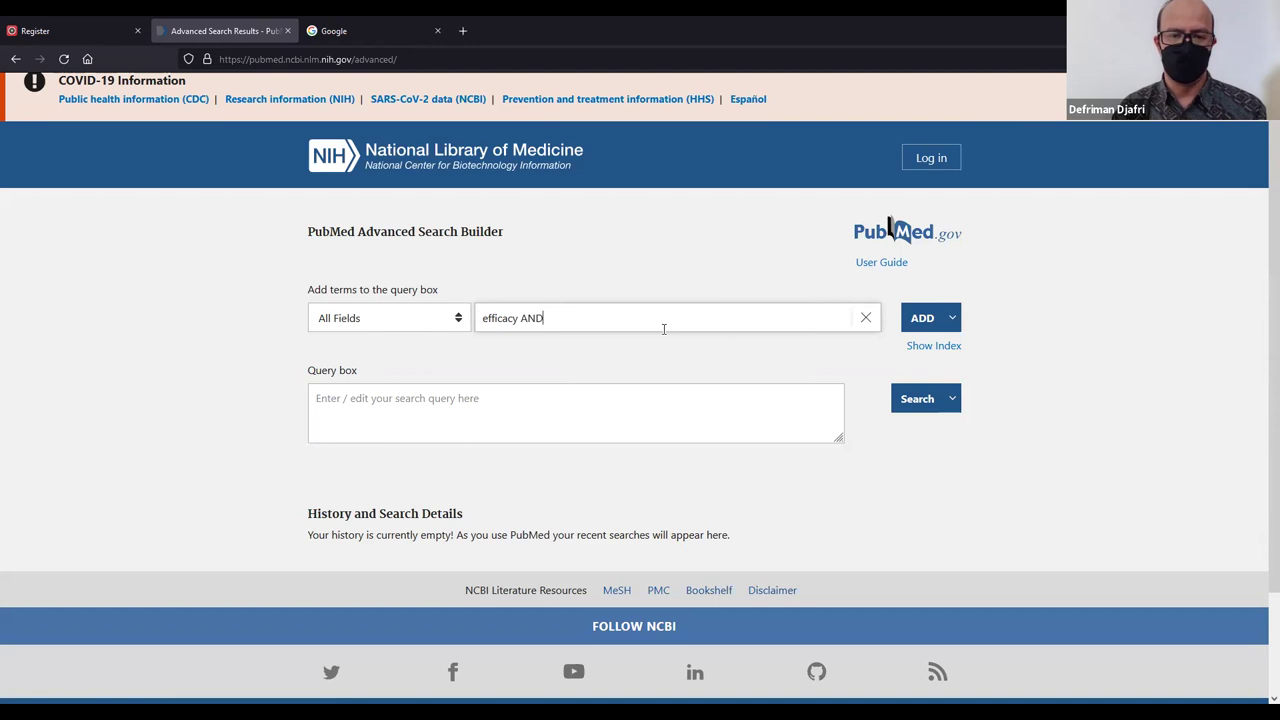
{"action": "type", "text": " effectiveness"}
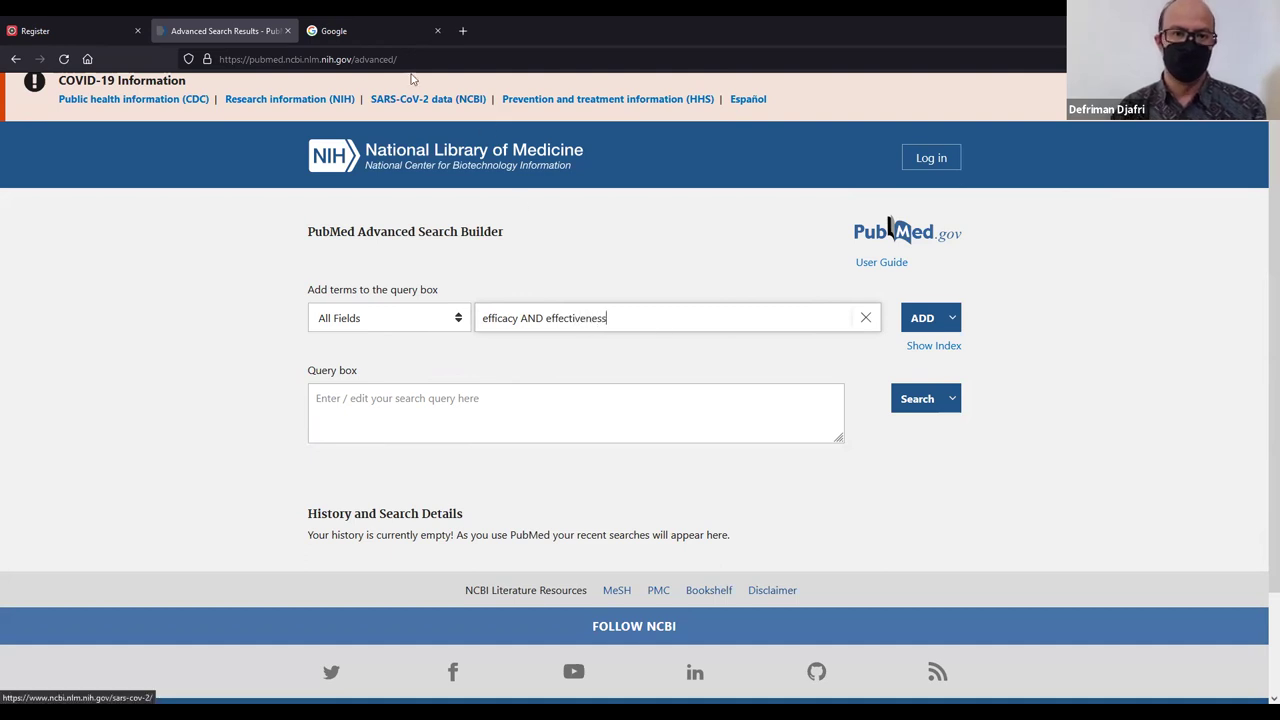
Return to the Google results for "efficacy and effectiveness" to review the wording of the terms.
{"action": "left_click", "coordinate": [340, 31]}
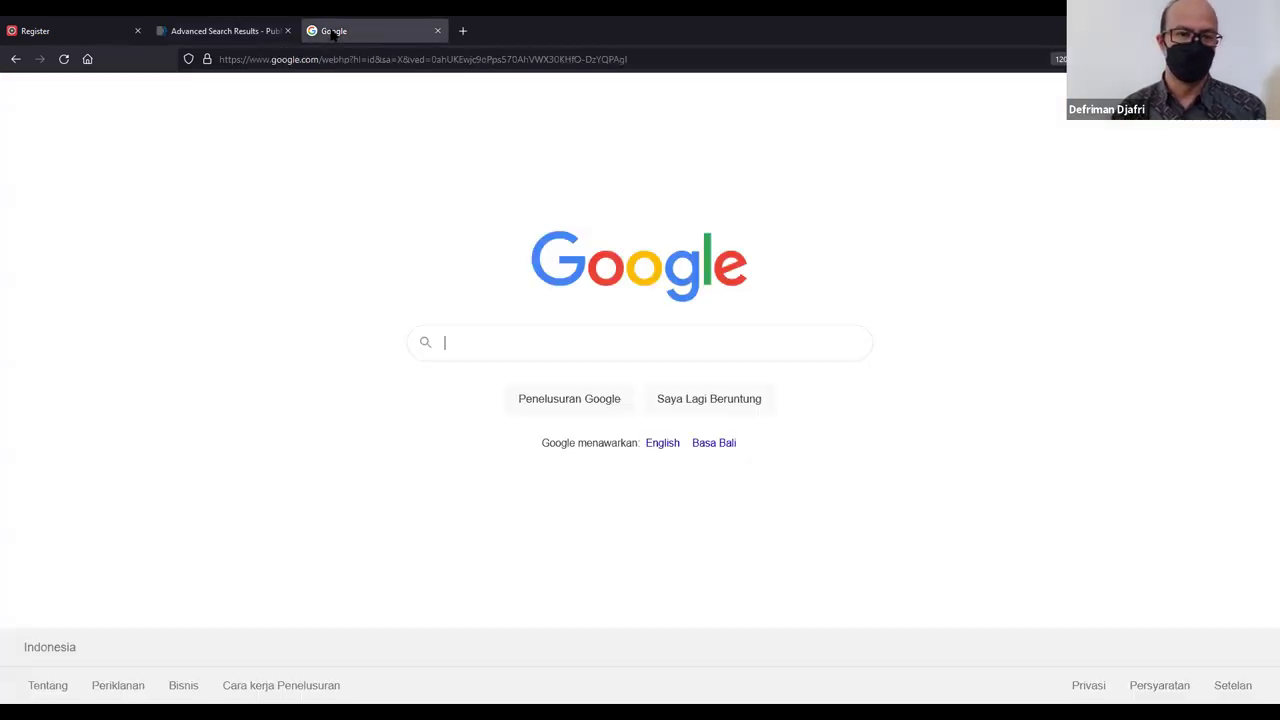
{"action": "left_click", "coordinate": [238, 36]}
{"action": "key", "text": "ctrl+Tab"}
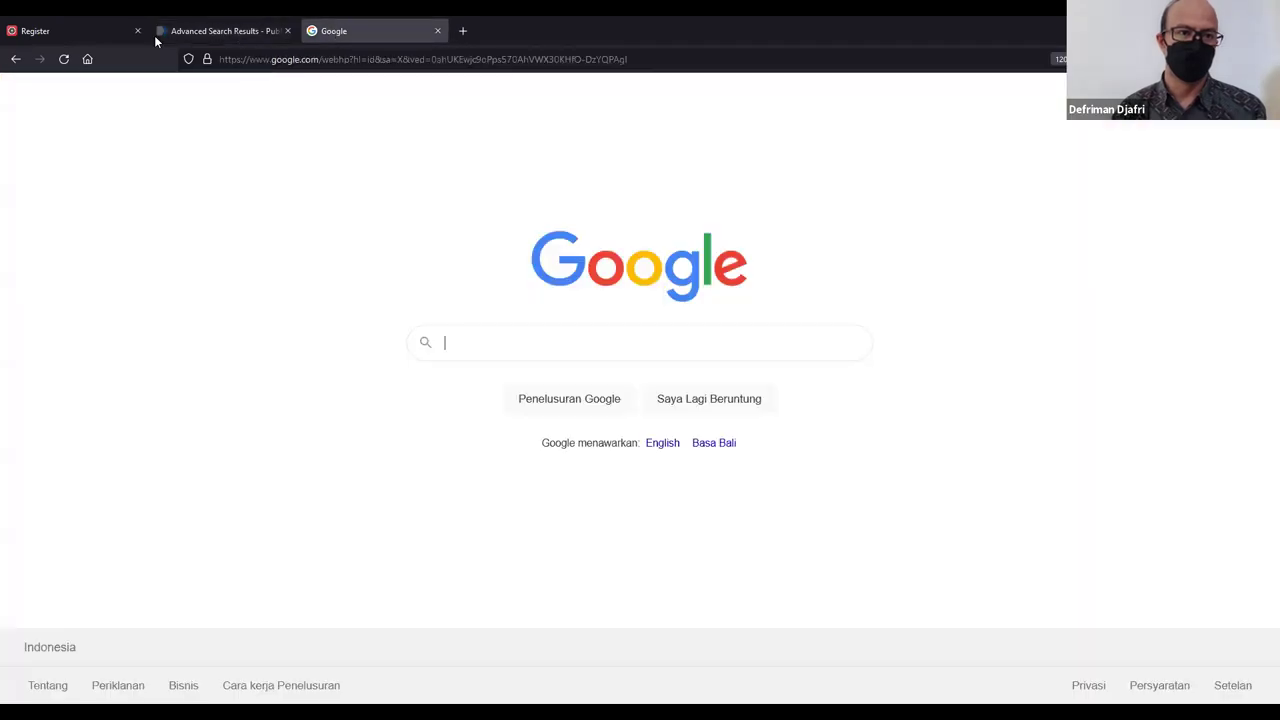
{"action": "left_click", "coordinate": [16, 60]}
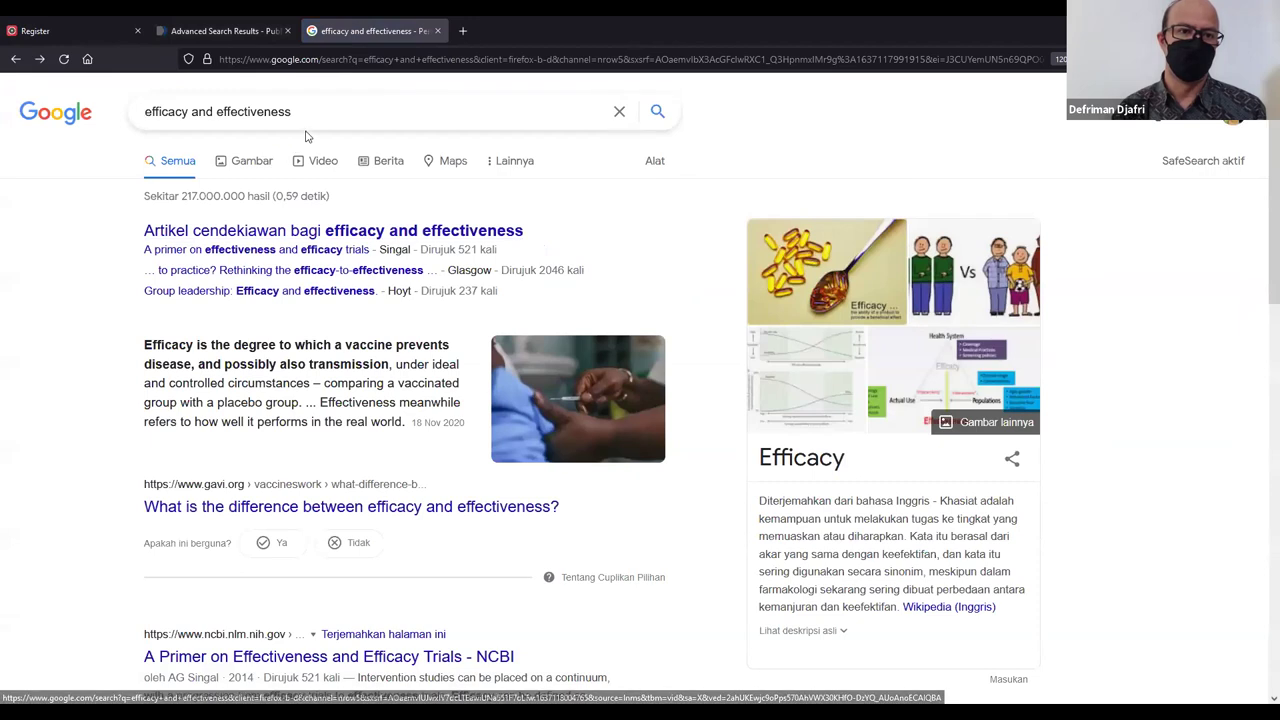
Extend the PubMed search term with "AND covid-19" and add the full expression to the query box.
{"action": "left_click", "coordinate": [217, 32]}
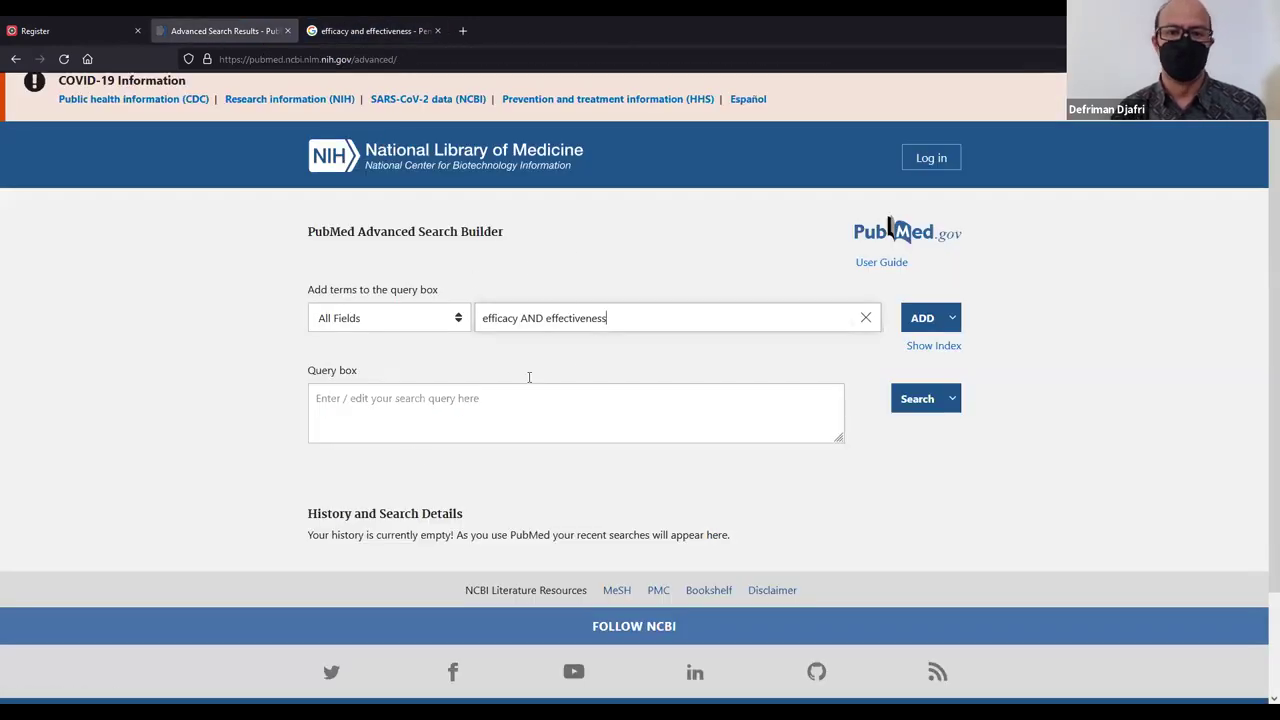
{"action": "type", "text": "AND"}
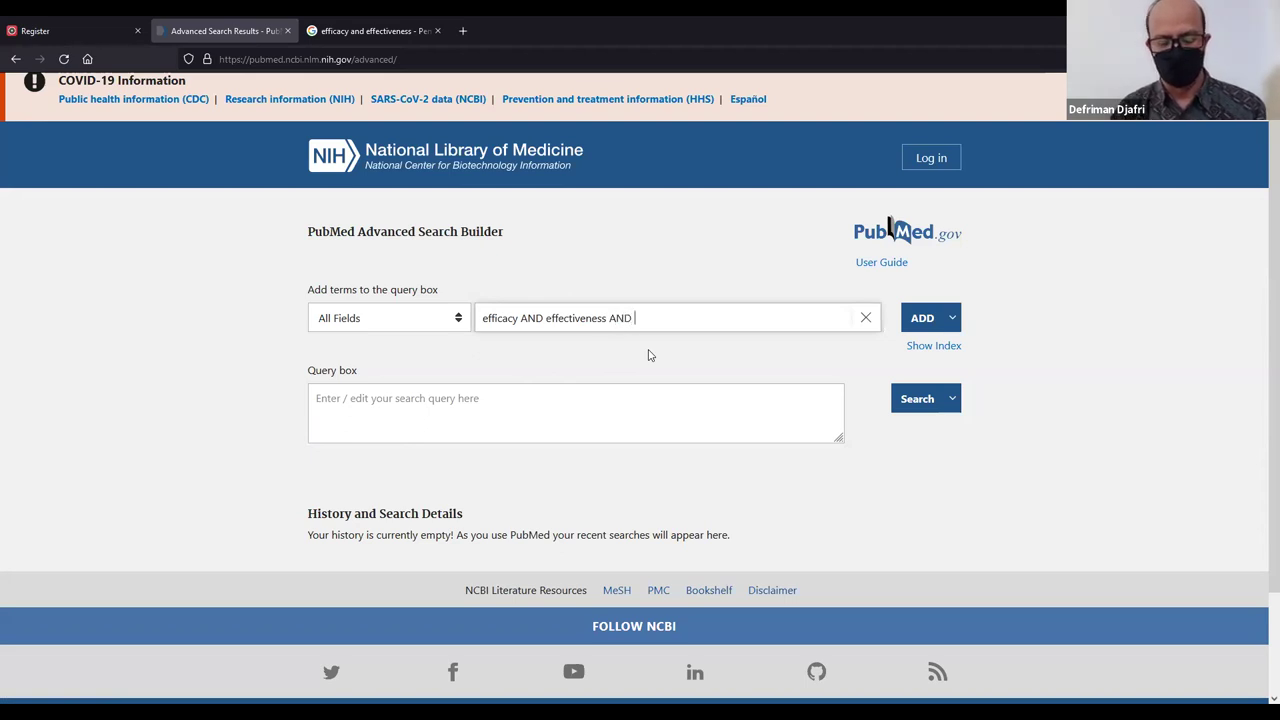
{"action": "type", "text": " covid"}
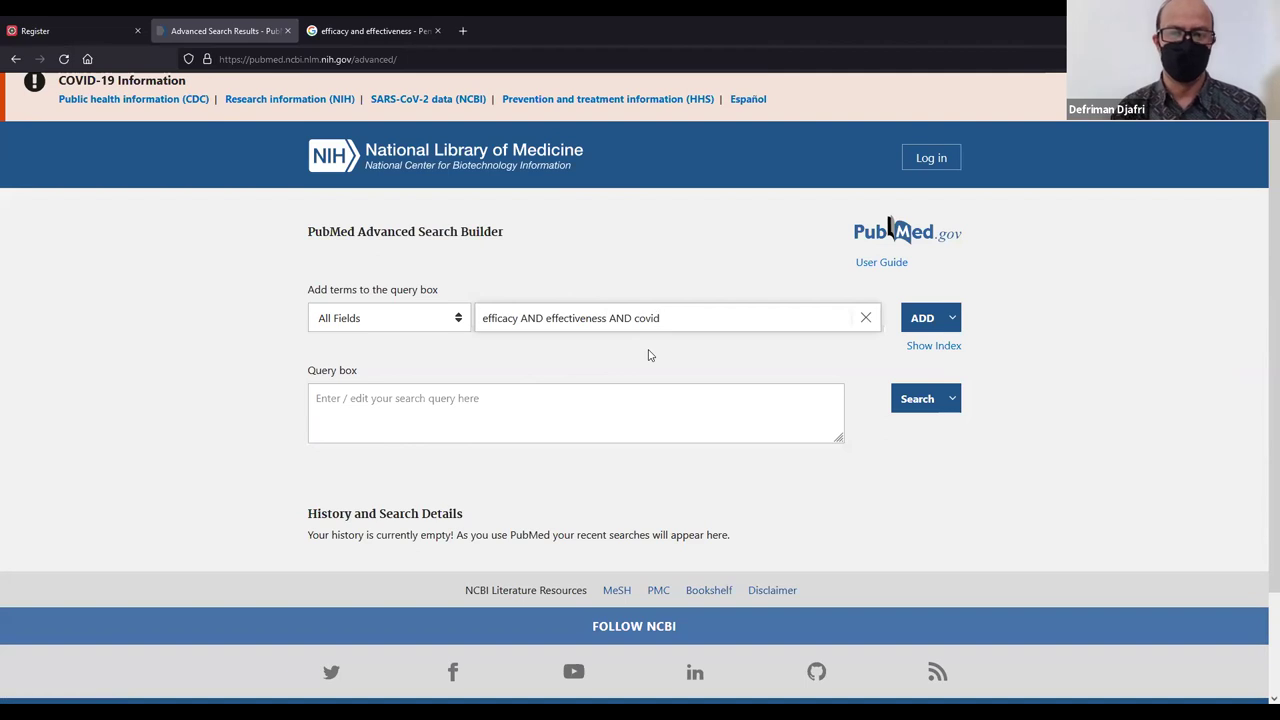
{"action": "type", "text": "-19"}
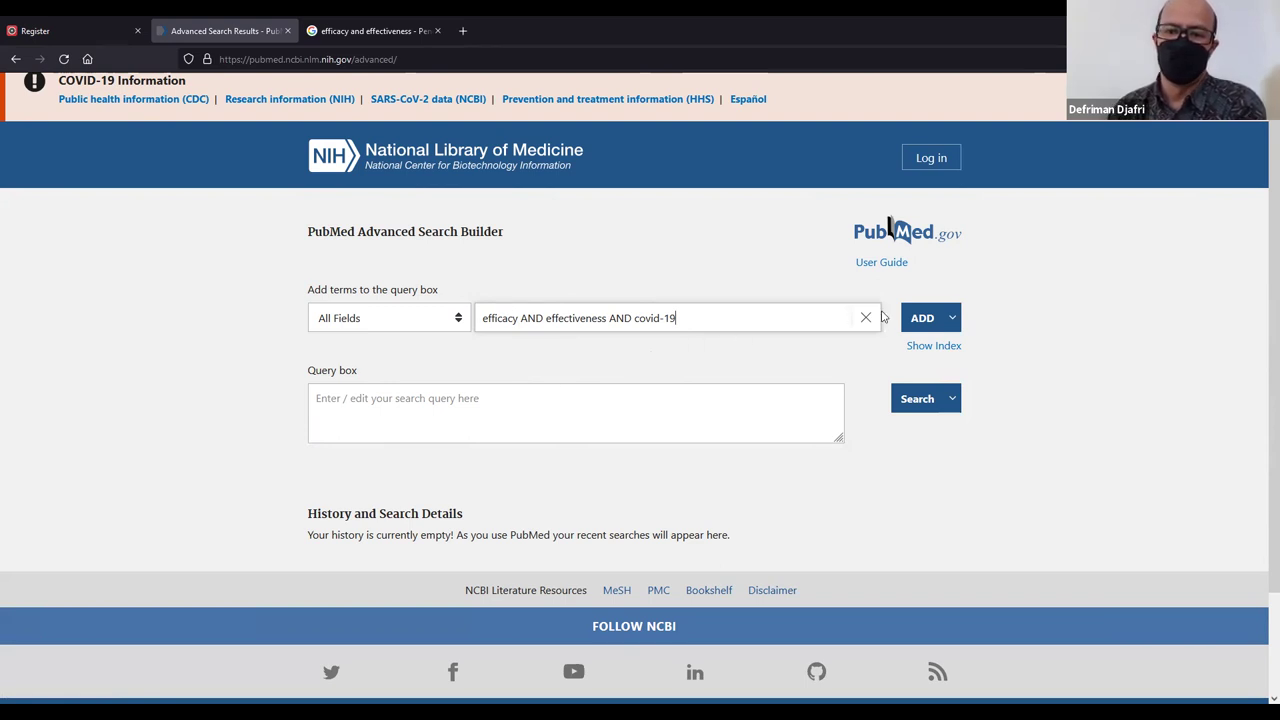
{"action": "left_click", "coordinate": [918, 329]}
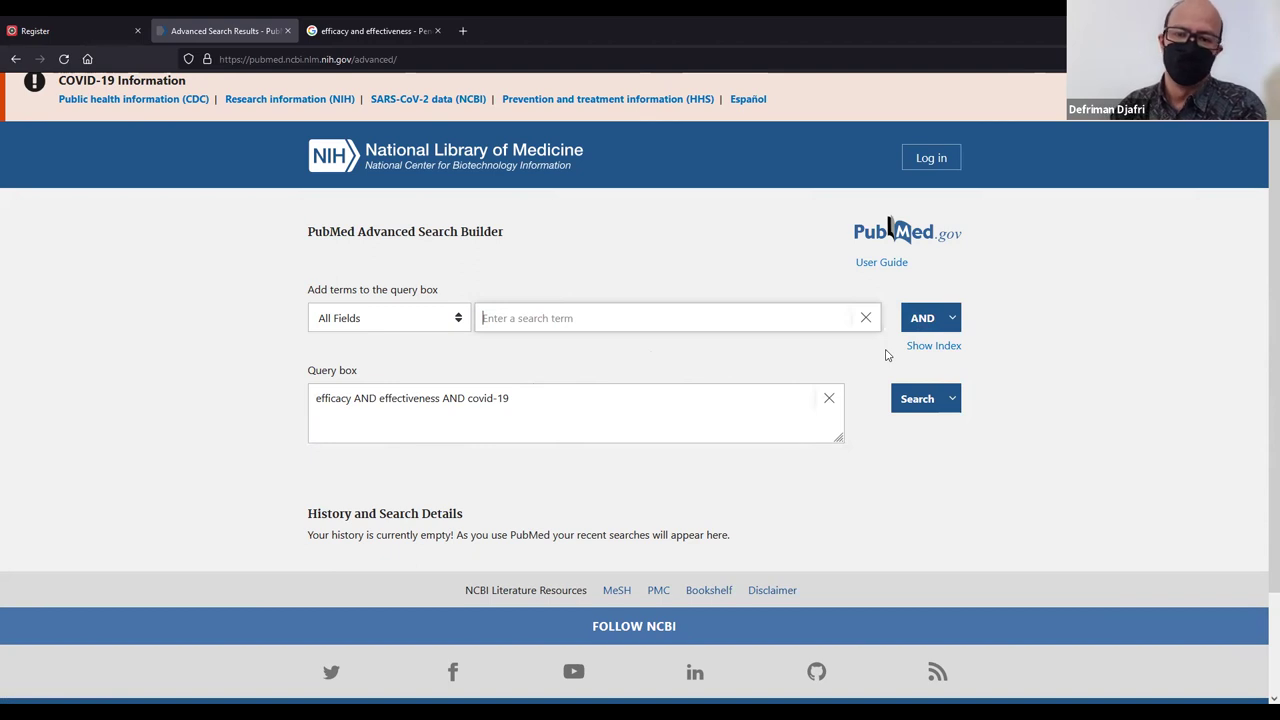
Run the PubMed search for "efficacy AND effectiveness AND covid-19" and view the first articles listed.
{"action": "left_click", "coordinate": [910, 404]}
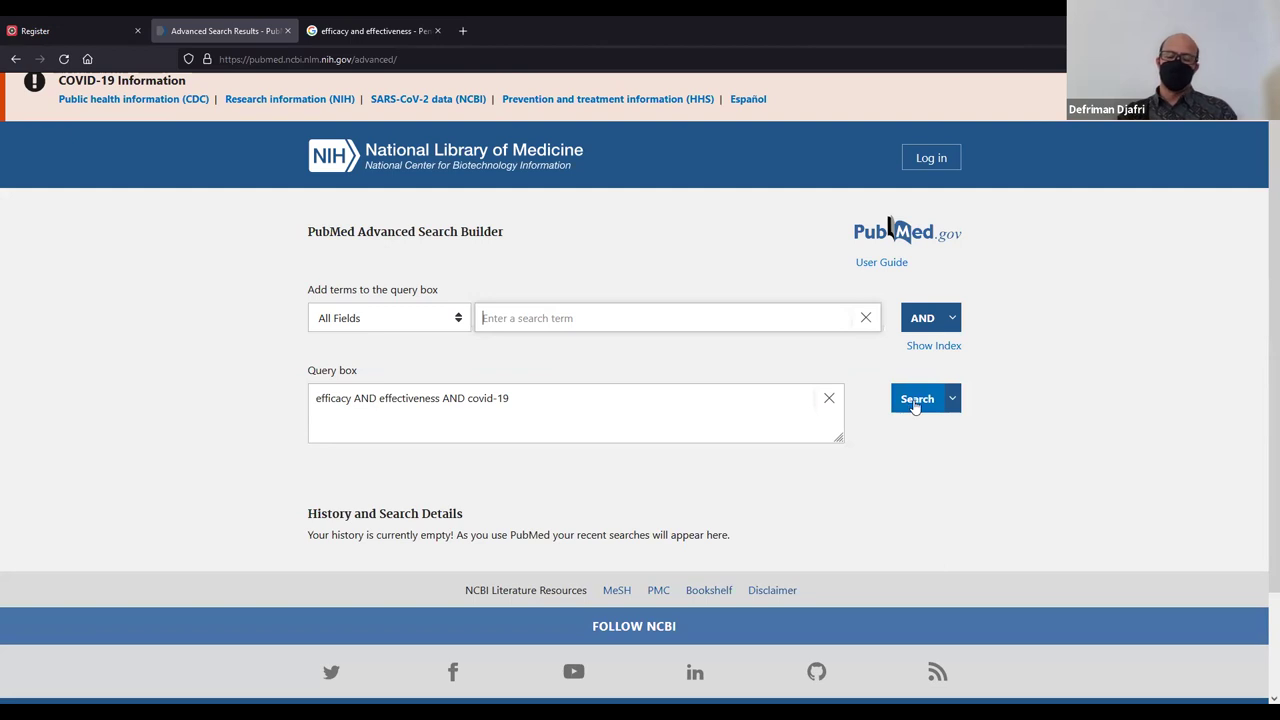
{"action": "left_click", "coordinate": [915, 400]}
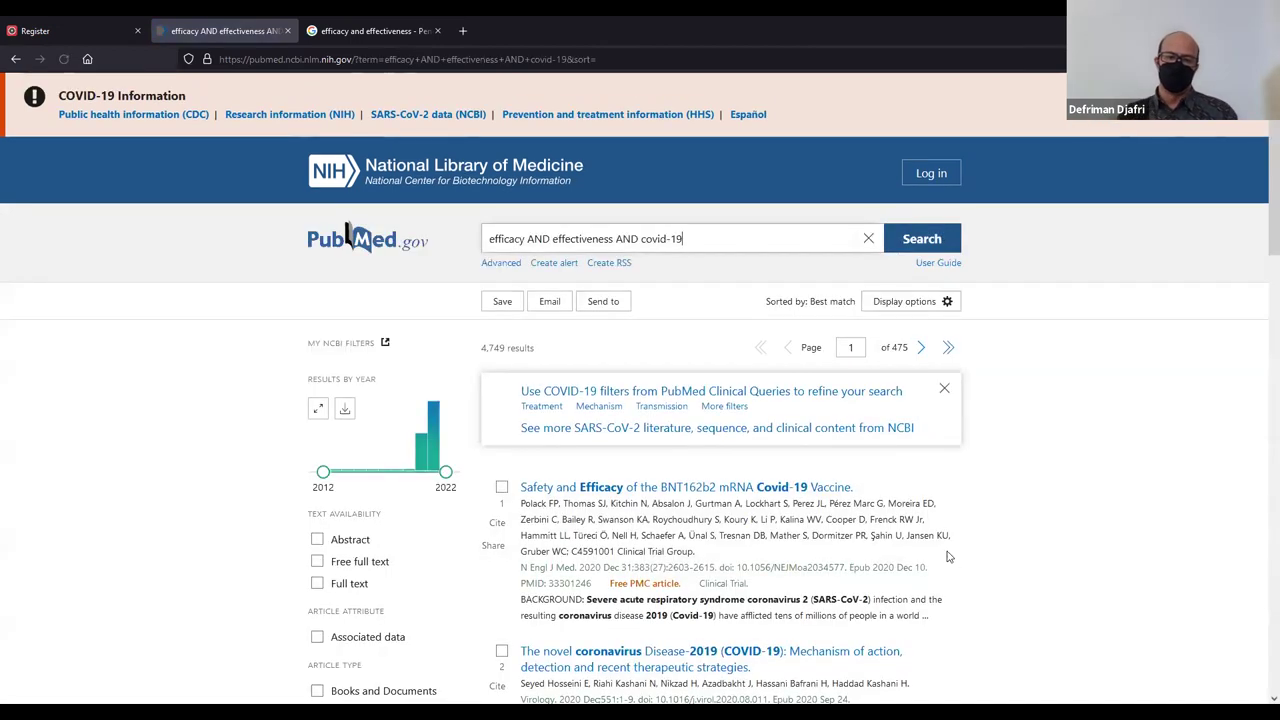
{"action": "scroll", "coordinate": [986, 486], "scroll_direction": "down", "scroll_amount": 1}
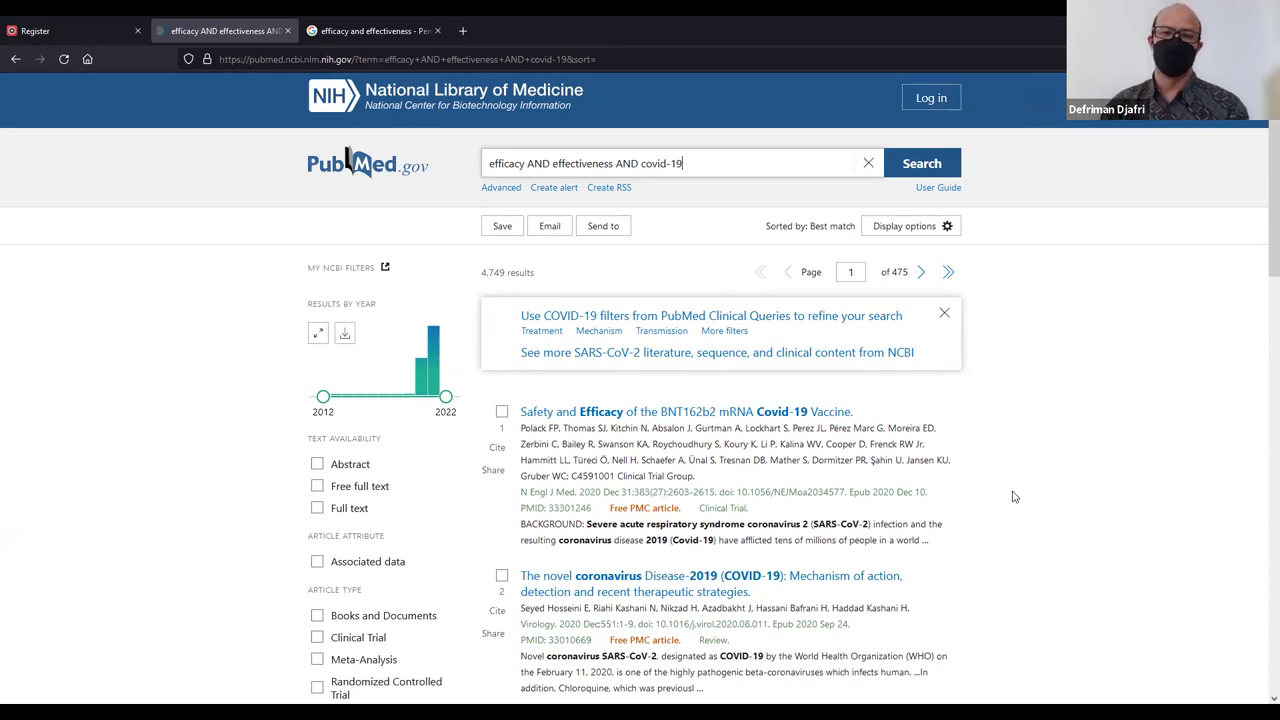
Look through the first PubMed results and narrow the results-by-year range to 2020–2022.
{"action": "scroll", "coordinate": [1013, 497], "scroll_direction": "down", "scroll_amount": 1}
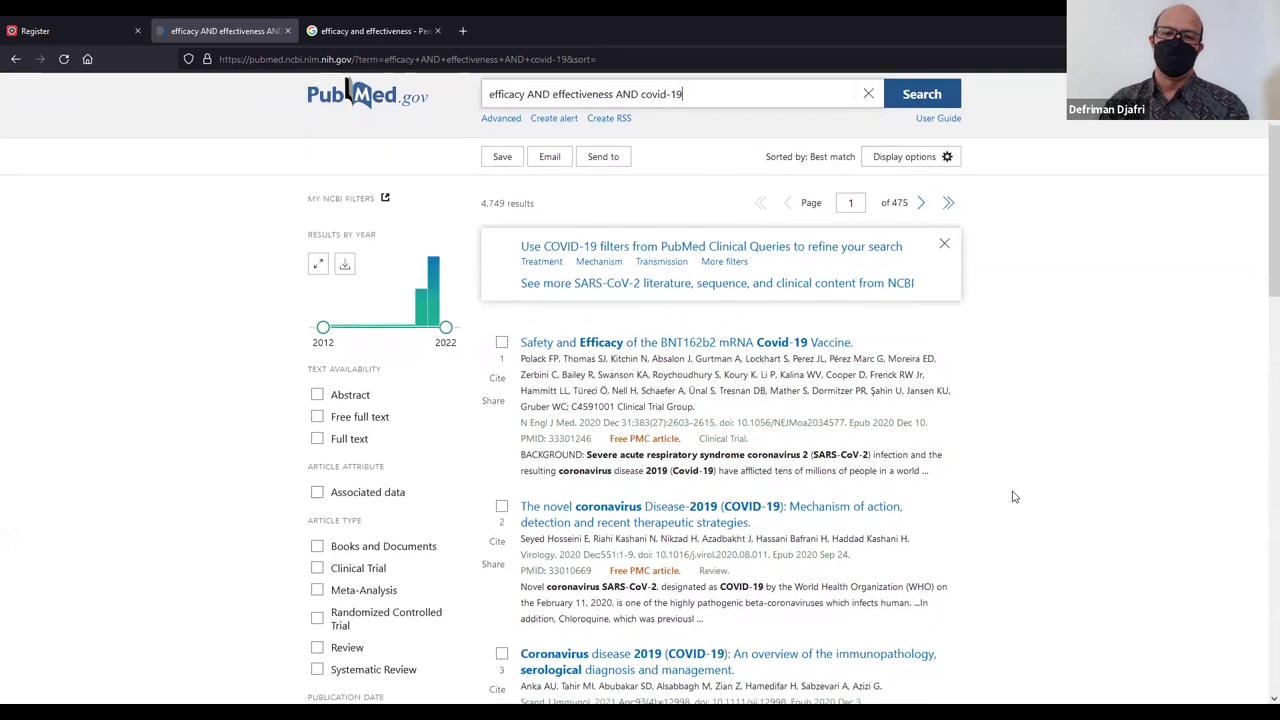
{"action": "scroll", "coordinate": [1013, 497], "scroll_direction": "down", "scroll_amount": 2}
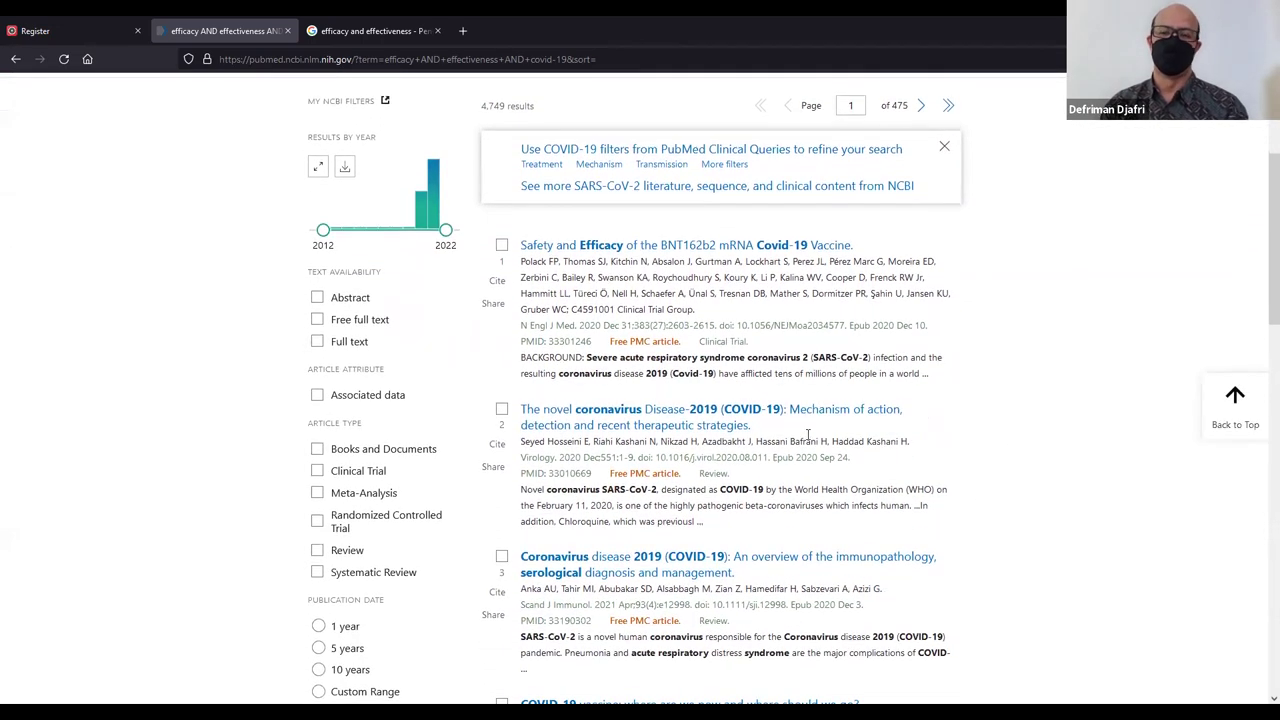
{"action": "scroll", "coordinate": [966, 538], "scroll_direction": "down", "scroll_amount": 2}
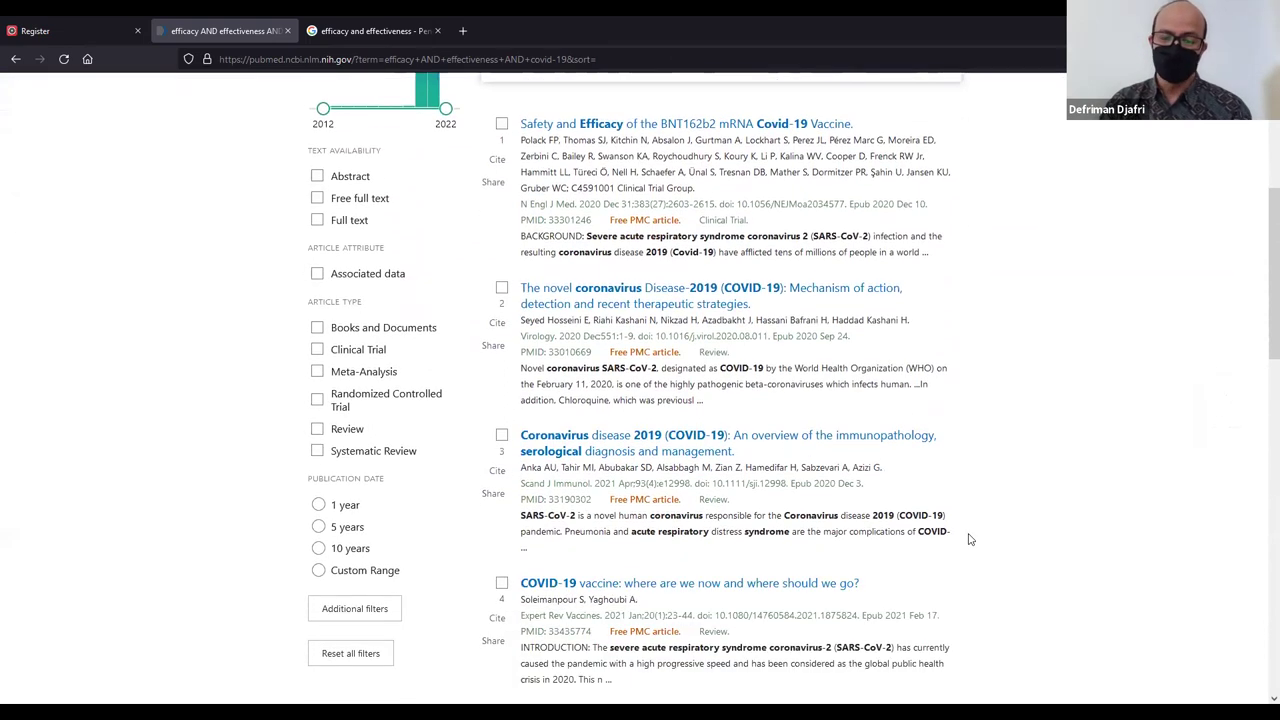
{"action": "scroll", "coordinate": [968, 540], "scroll_direction": "down", "scroll_amount": 3}
{"action": "scroll", "coordinate": [968, 540], "scroll_direction": "up", "scroll_amount": 4}
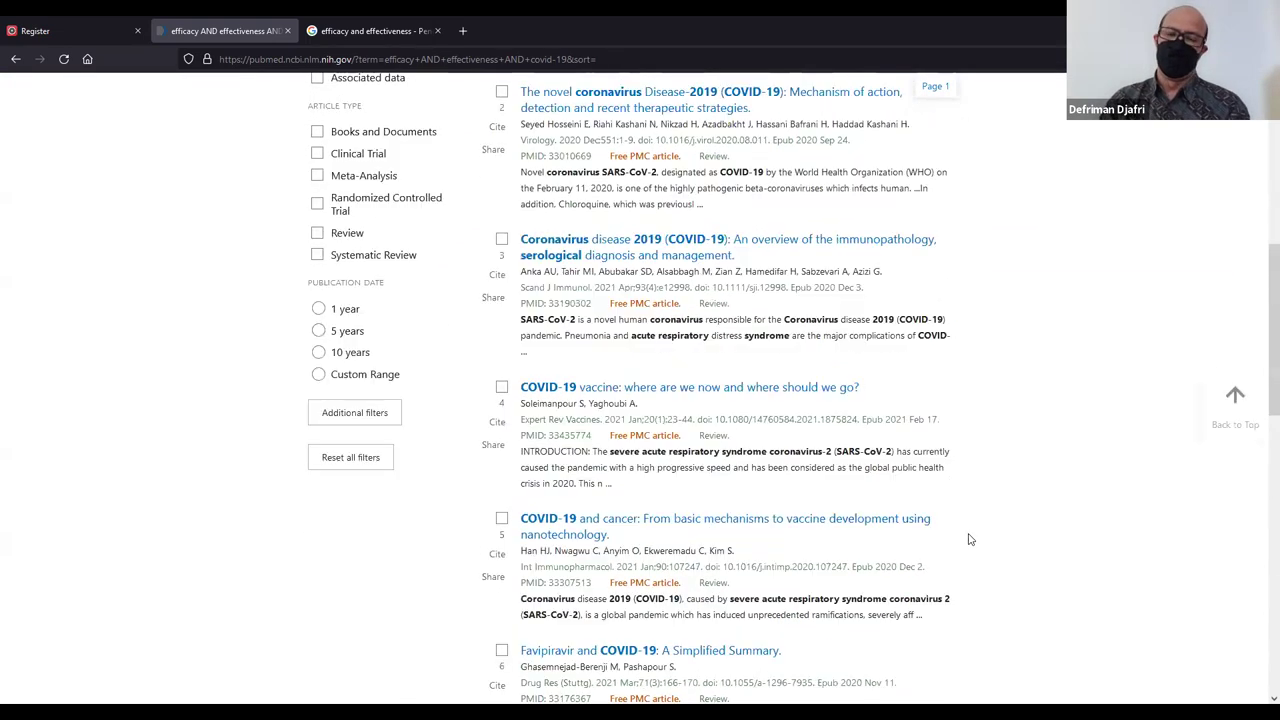
{"action": "scroll", "coordinate": [968, 540], "scroll_direction": "up", "scroll_amount": 4}
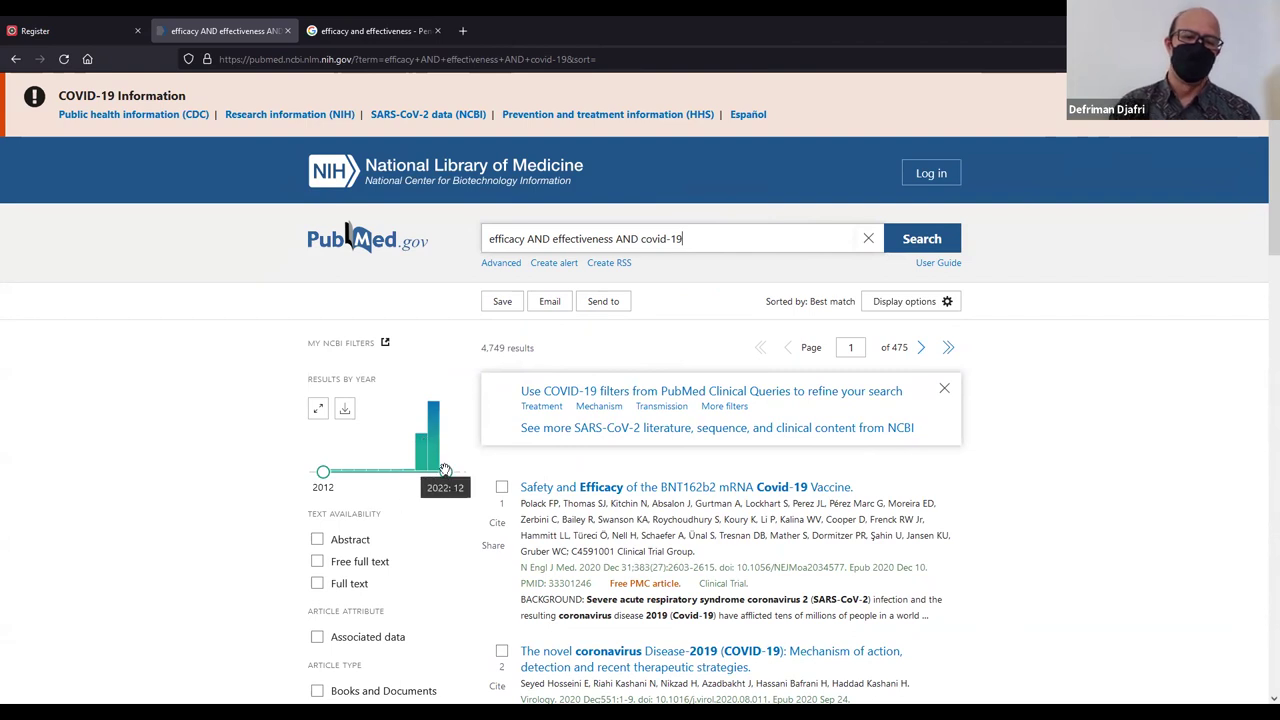
{"action": "left_click_drag", "start_coordinate": [323, 472], "coordinate": [362, 474]}
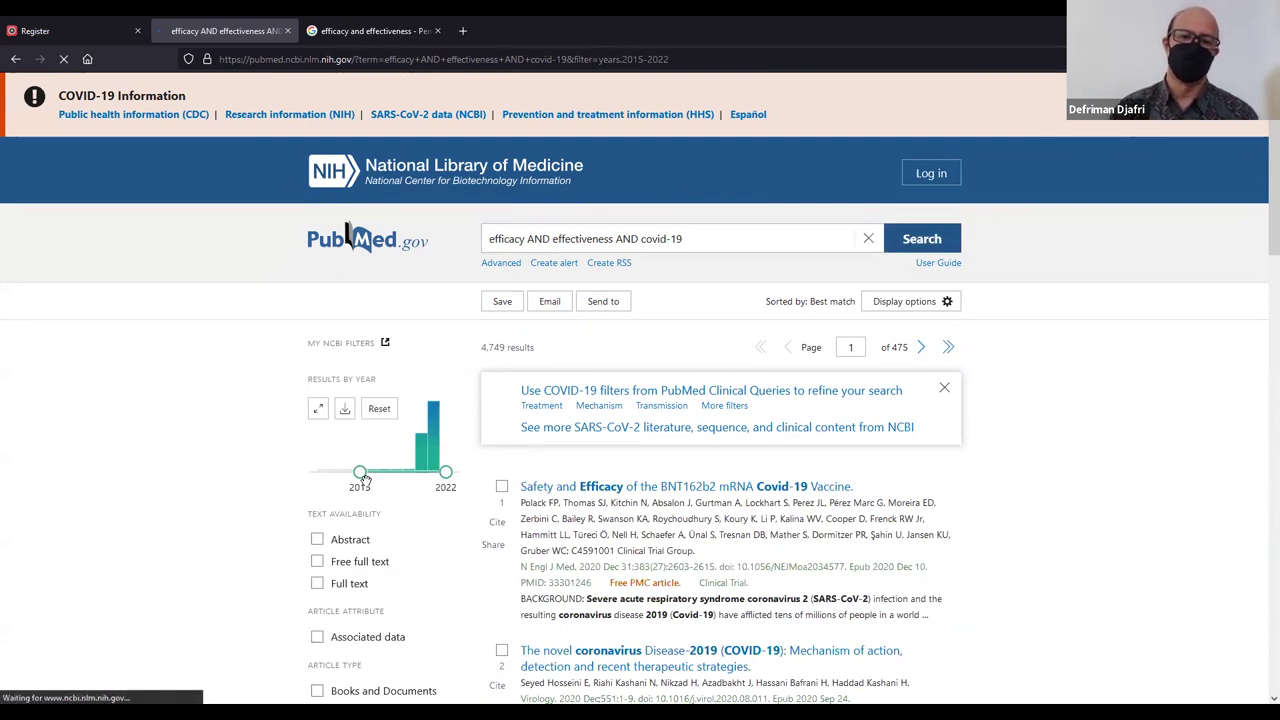
{"action": "scroll", "coordinate": [519, 435], "scroll_direction": "down", "scroll_amount": 1}
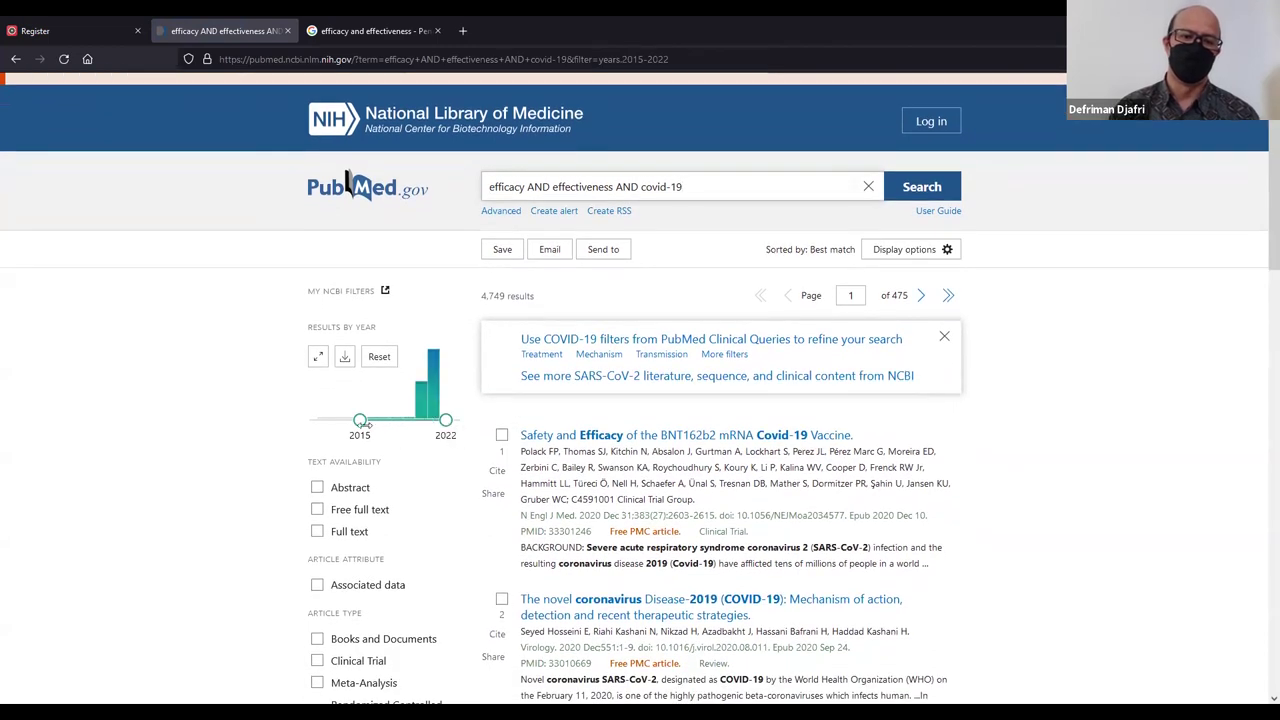
{"action": "left_click_drag", "start_coordinate": [360, 422], "coordinate": [422, 424]}
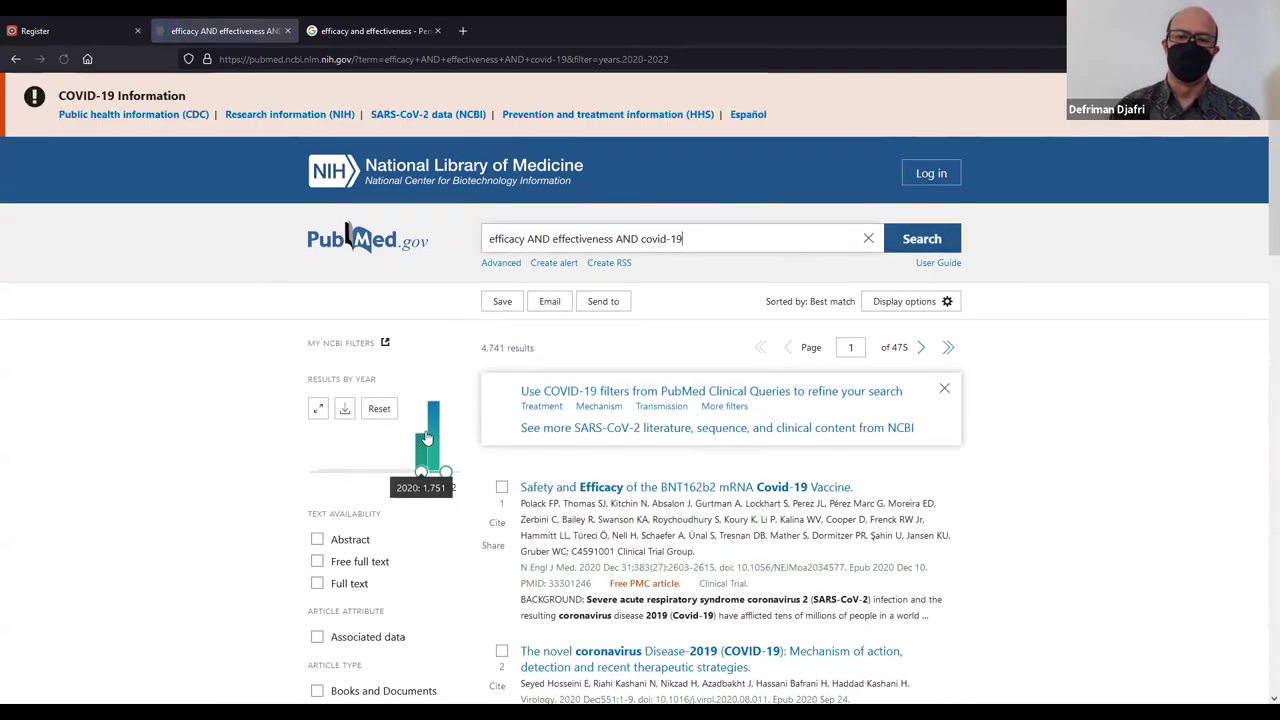
Filter the PubMed results to publications from the last 5 years with free full text.
{"action": "scroll", "coordinate": [425, 433], "scroll_direction": "down", "scroll_amount": 1}
{"action": "scroll", "coordinate": [424, 432], "scroll_direction": "down", "scroll_amount": 2}
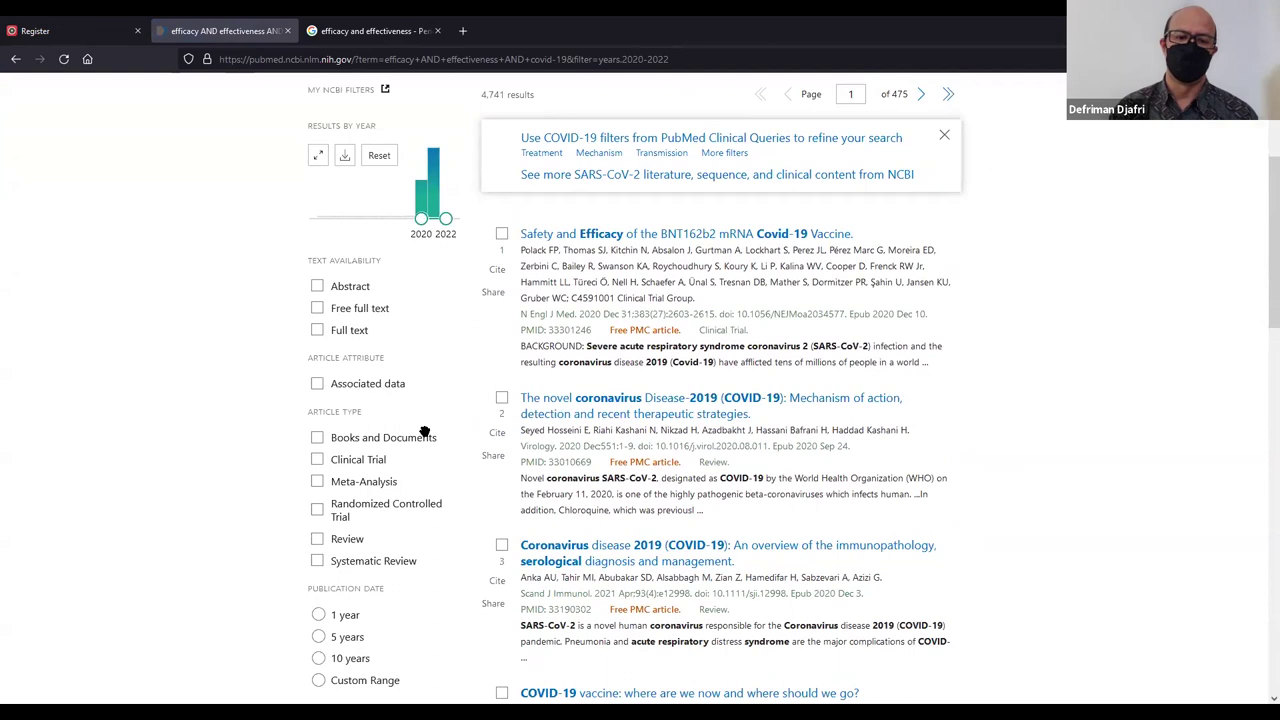
{"action": "scroll", "coordinate": [346, 635], "scroll_direction": "down", "scroll_amount": 1}
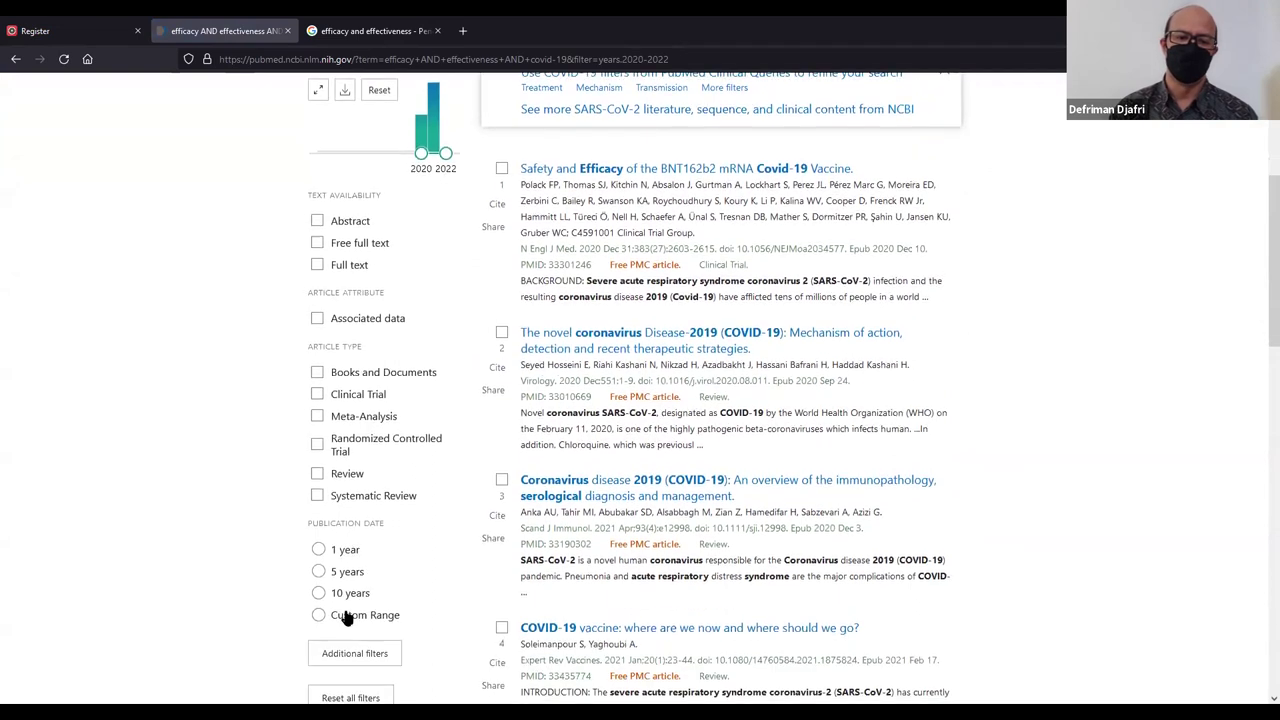
{"action": "left_click", "coordinate": [320, 571]}
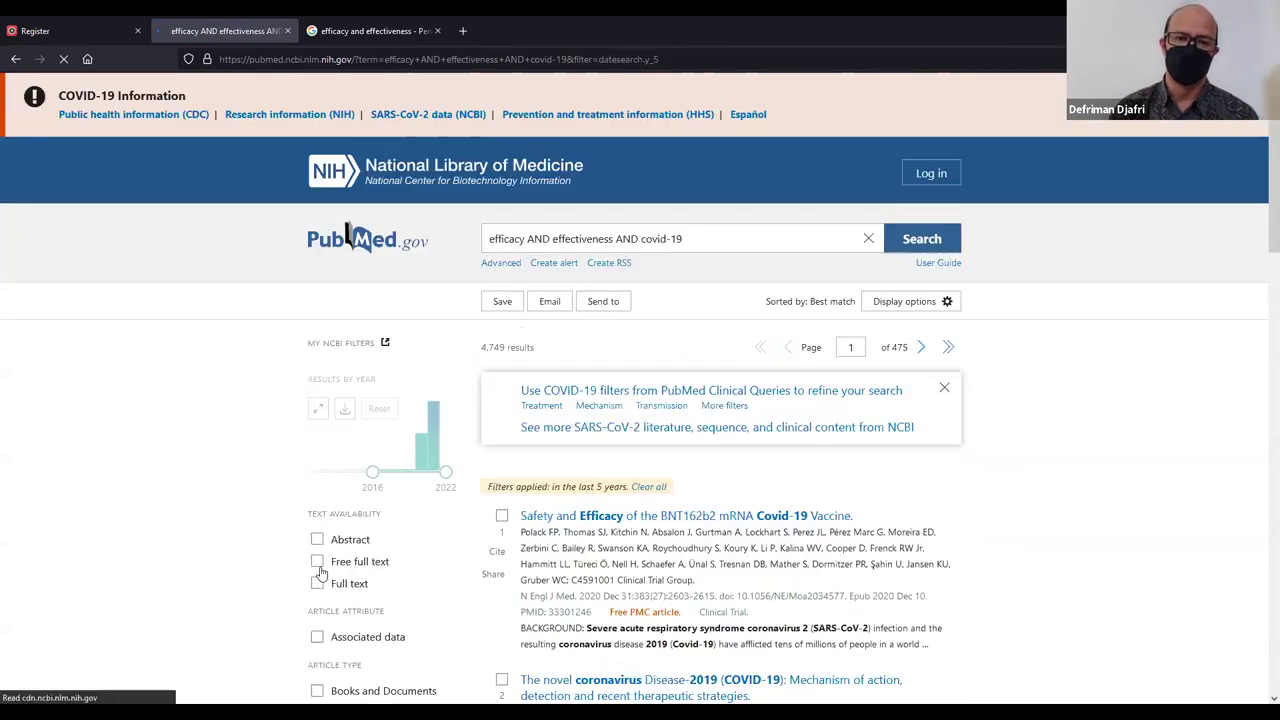
{"action": "scroll", "coordinate": [471, 586], "scroll_direction": "down", "scroll_amount": 2}
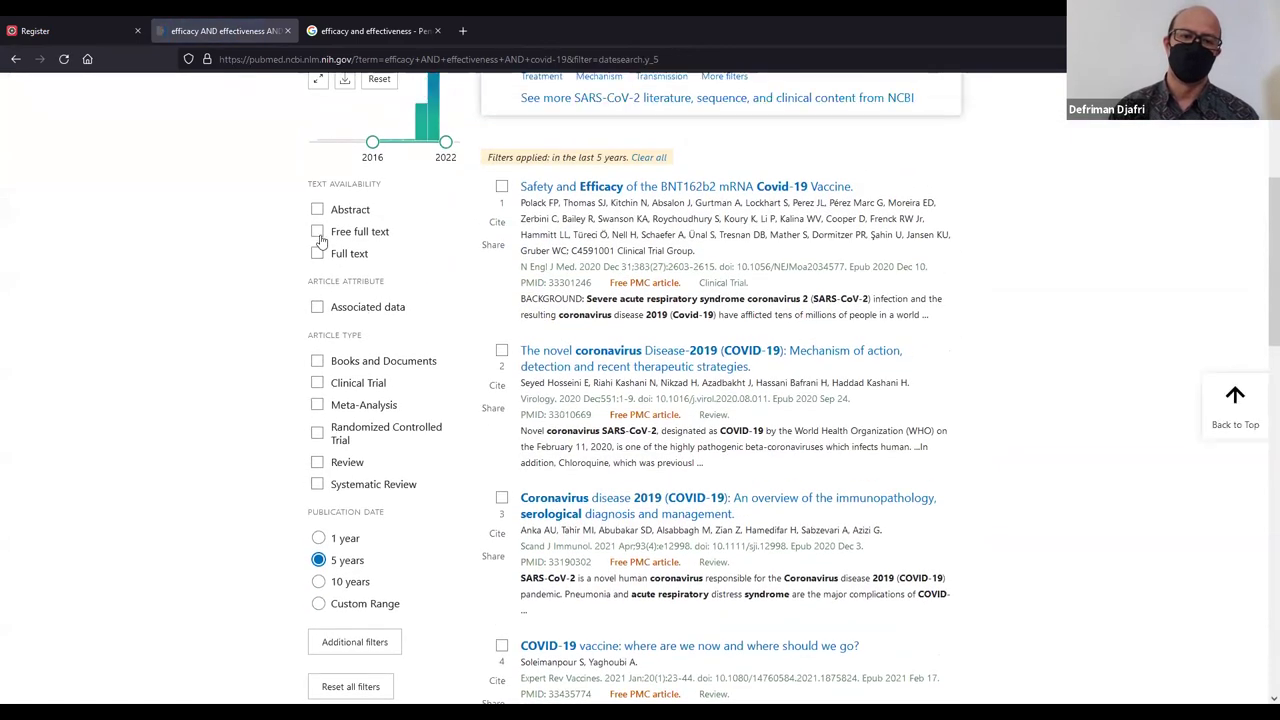
{"action": "left_click", "coordinate": [317, 231]}
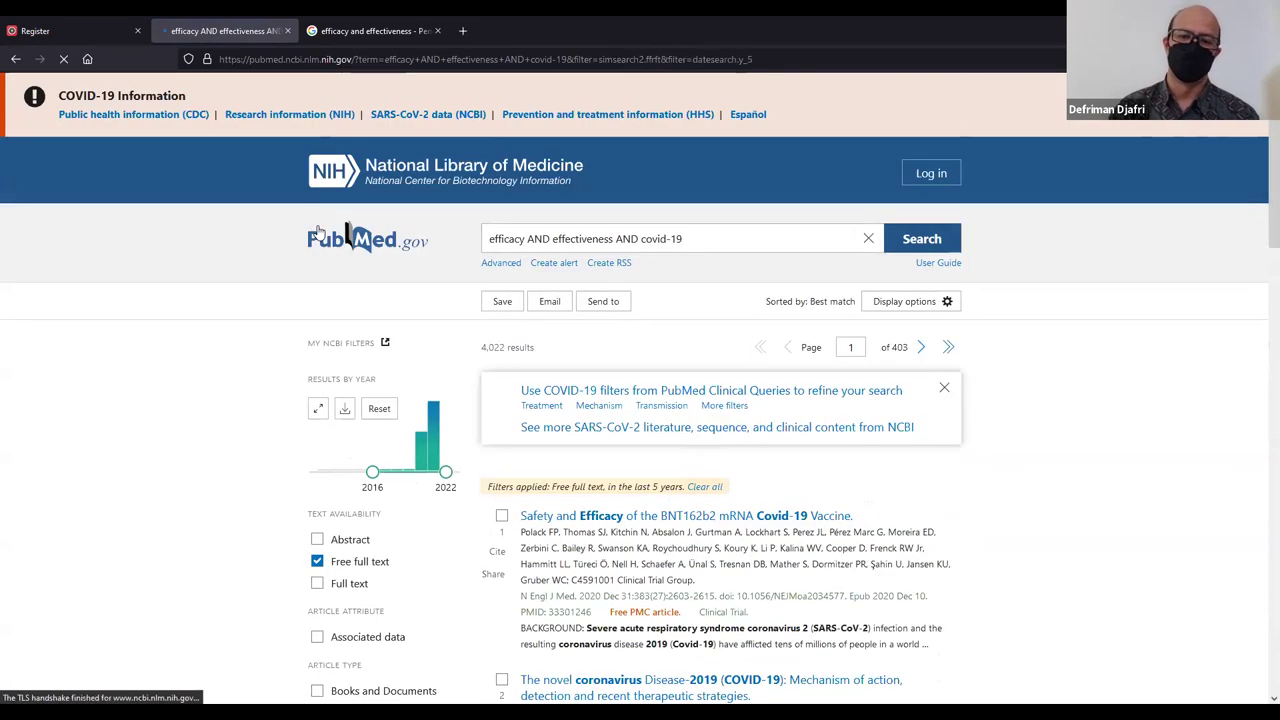
Filter the PubMed results by the article types Clinical Trial and Randomized Controlled Trial.
{"action": "scroll", "coordinate": [333, 284], "scroll_direction": "down", "scroll_amount": 2}
{"action": "scroll", "coordinate": [333, 284], "scroll_direction": "down", "scroll_amount": 1}
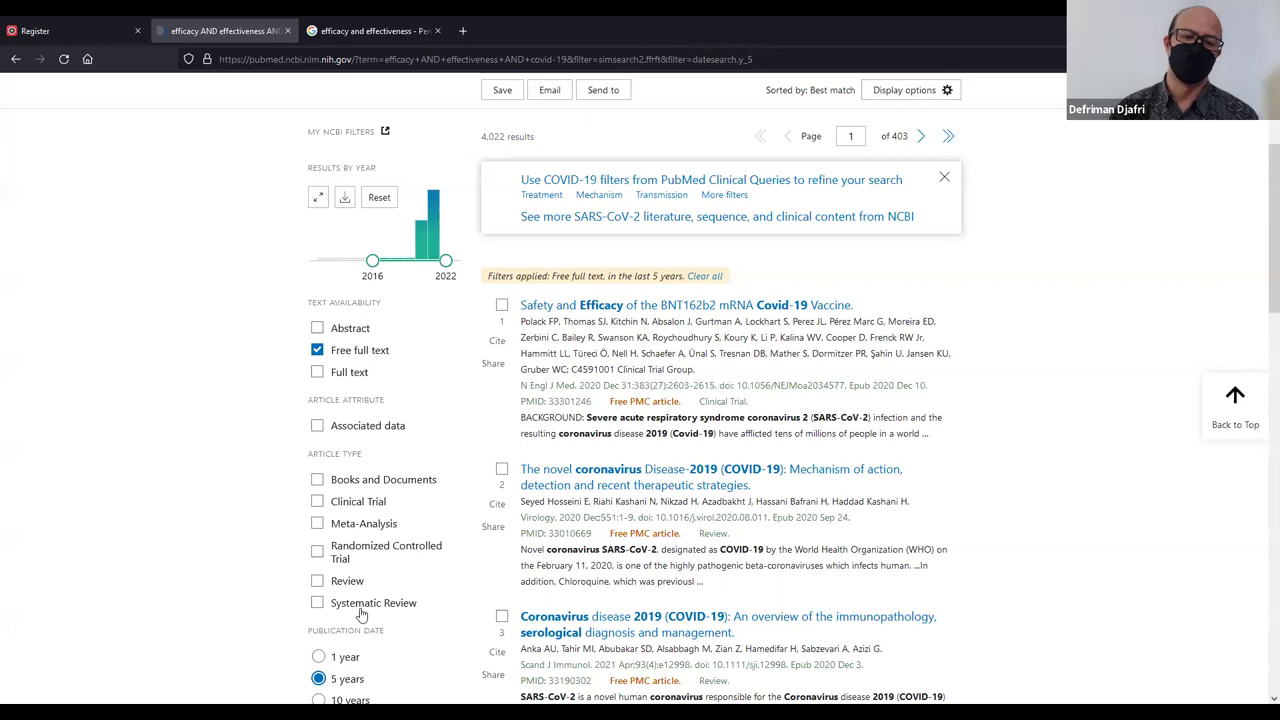
{"action": "left_click", "coordinate": [373, 510]}
{"action": "scroll", "coordinate": [383, 518], "scroll_direction": "down", "scroll_amount": 3}
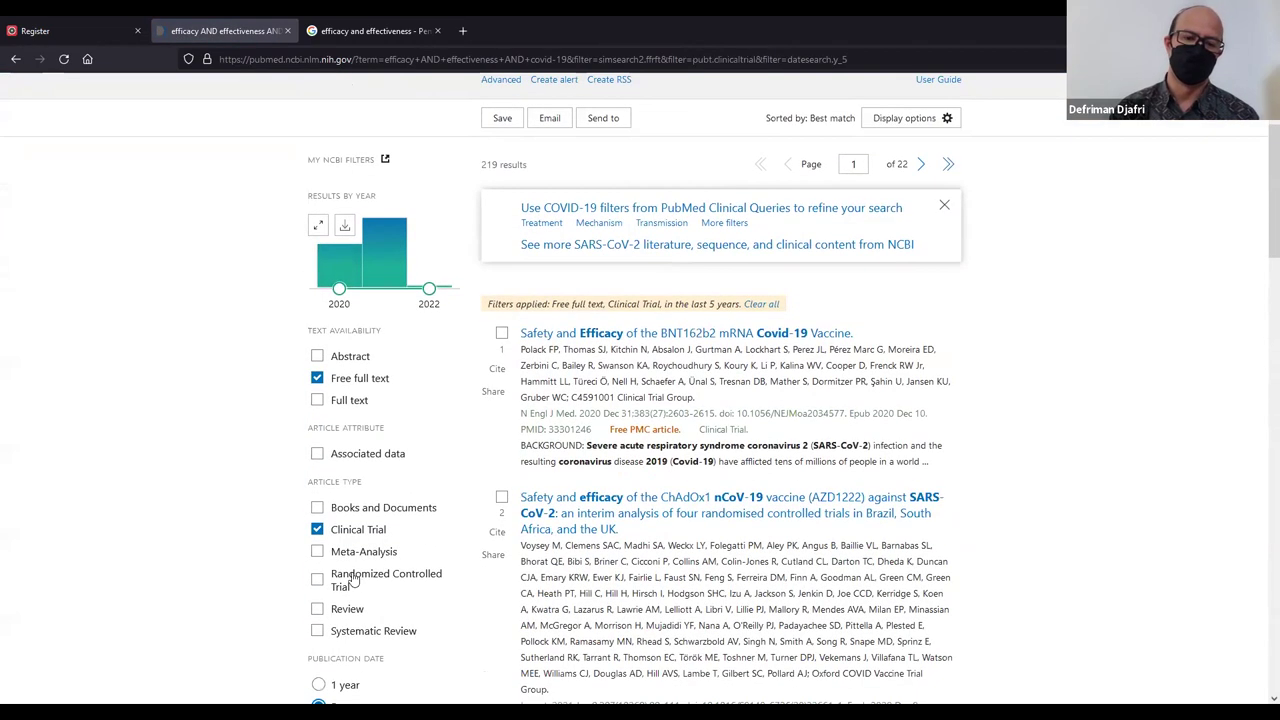
{"action": "left_click", "coordinate": [352, 579]}
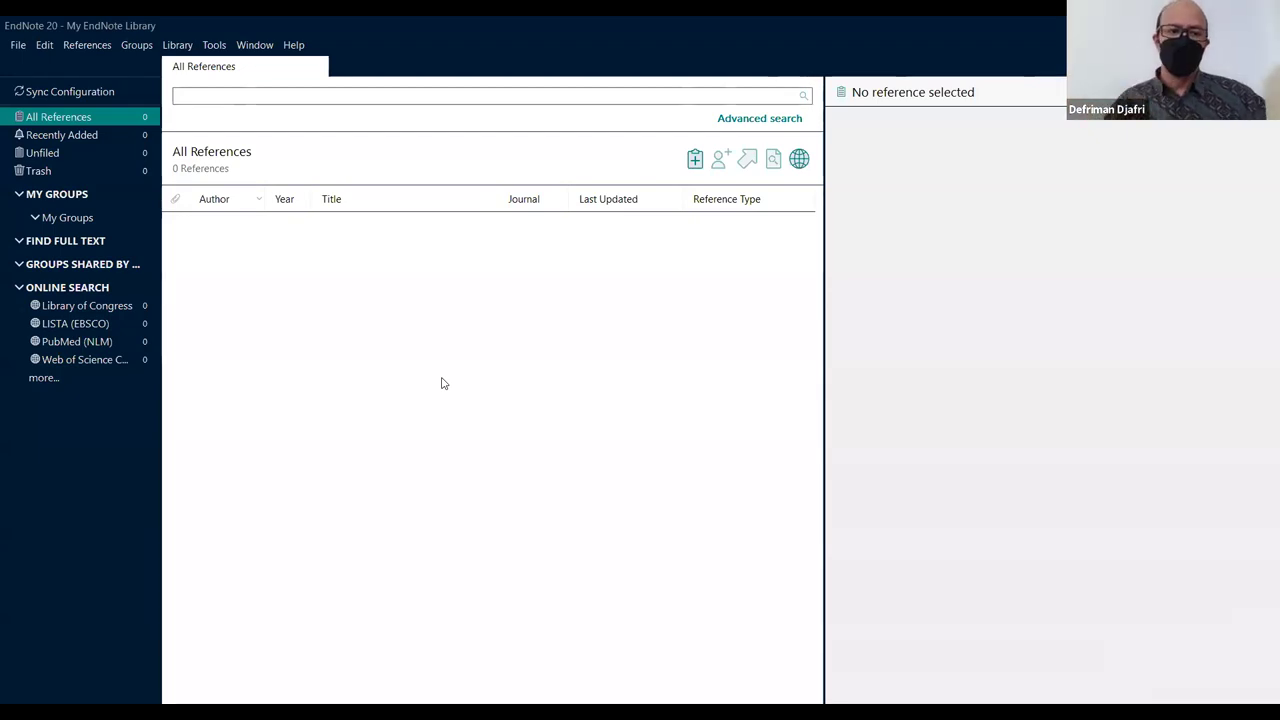
Switch to EndNote, open the PubMed (NLM) online search and set the first criterion's field to All Fields.
{"action": "left_click", "coordinate": [18, 45]}
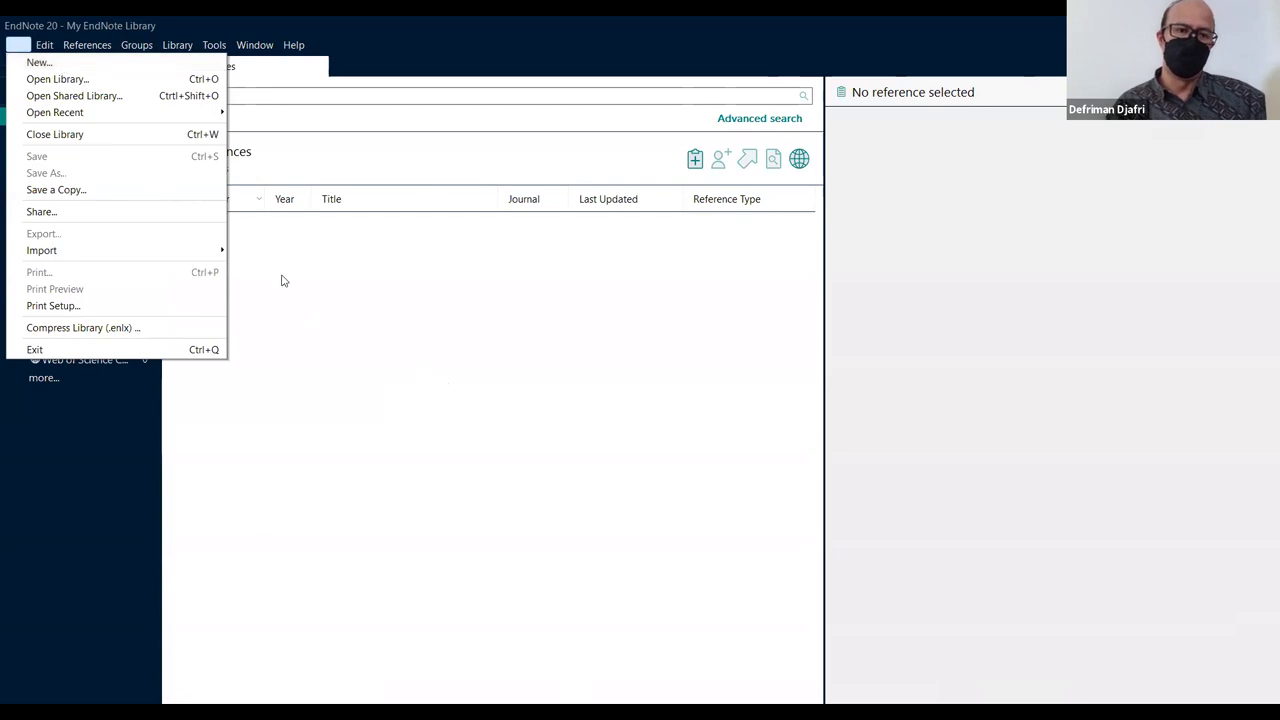
{"action": "left_click", "coordinate": [312, 302]}
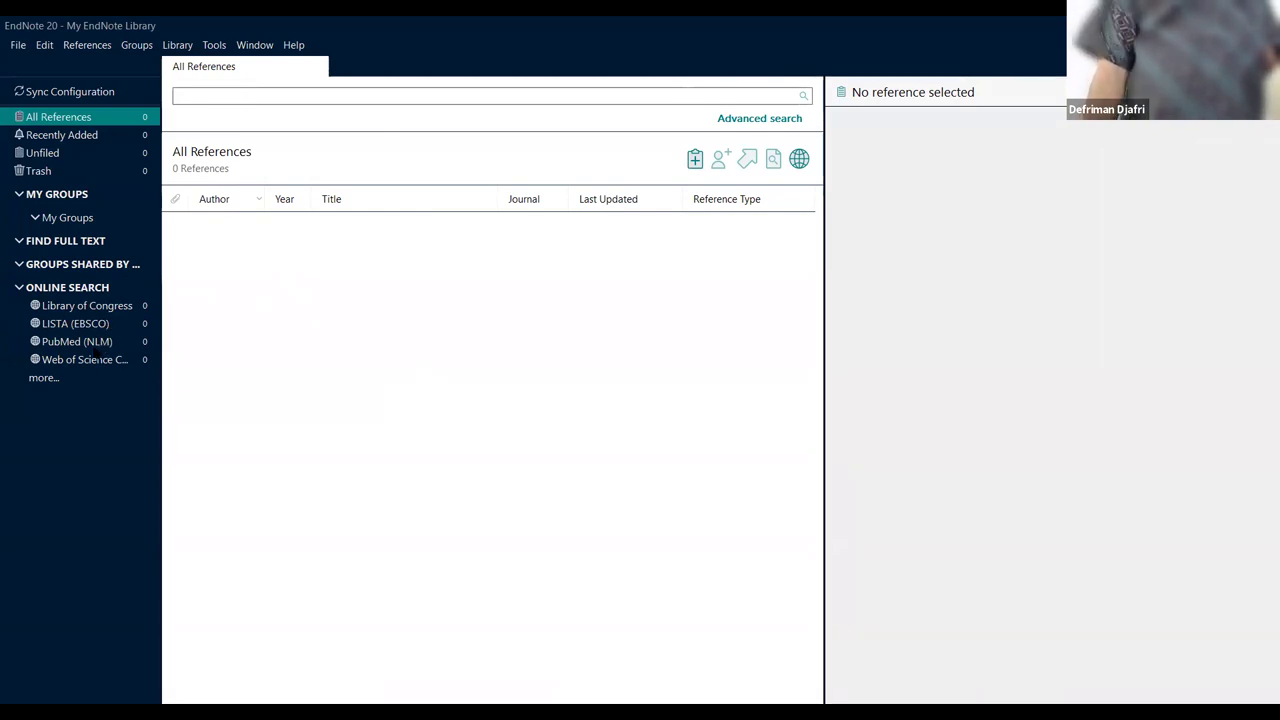
{"action": "left_click", "coordinate": [92, 343]}
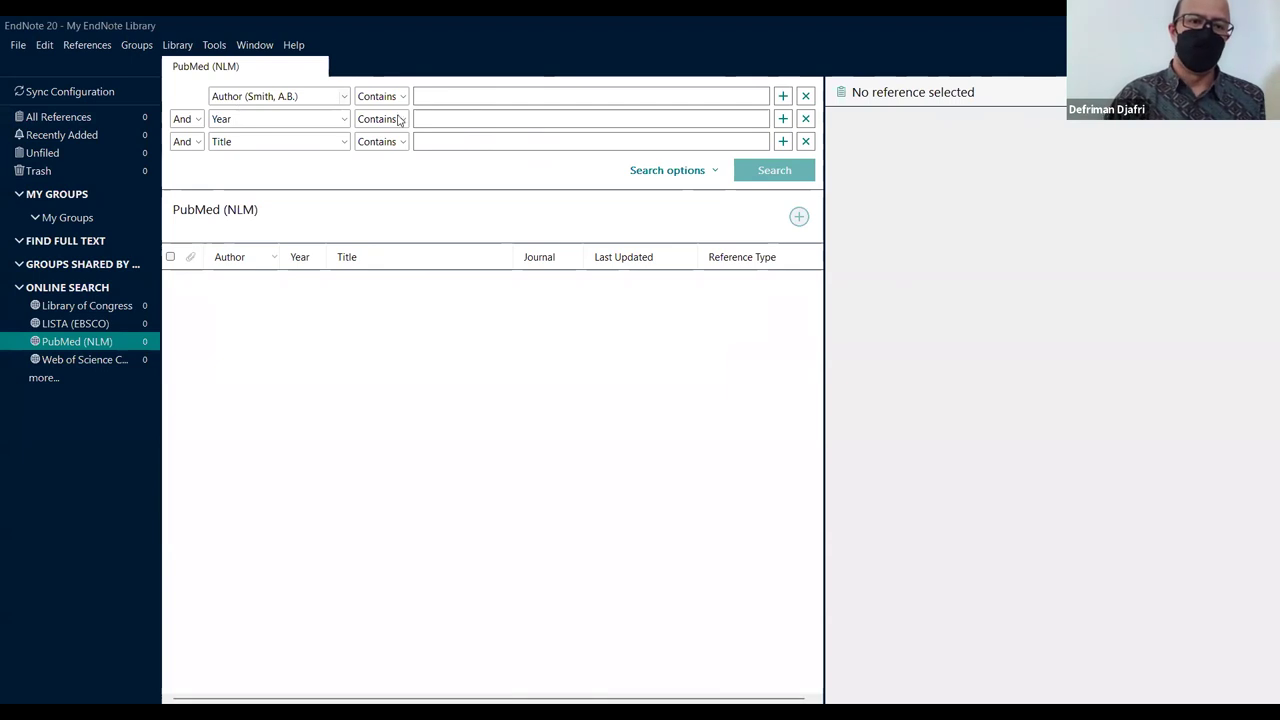
{"action": "left_click", "coordinate": [344, 97]}
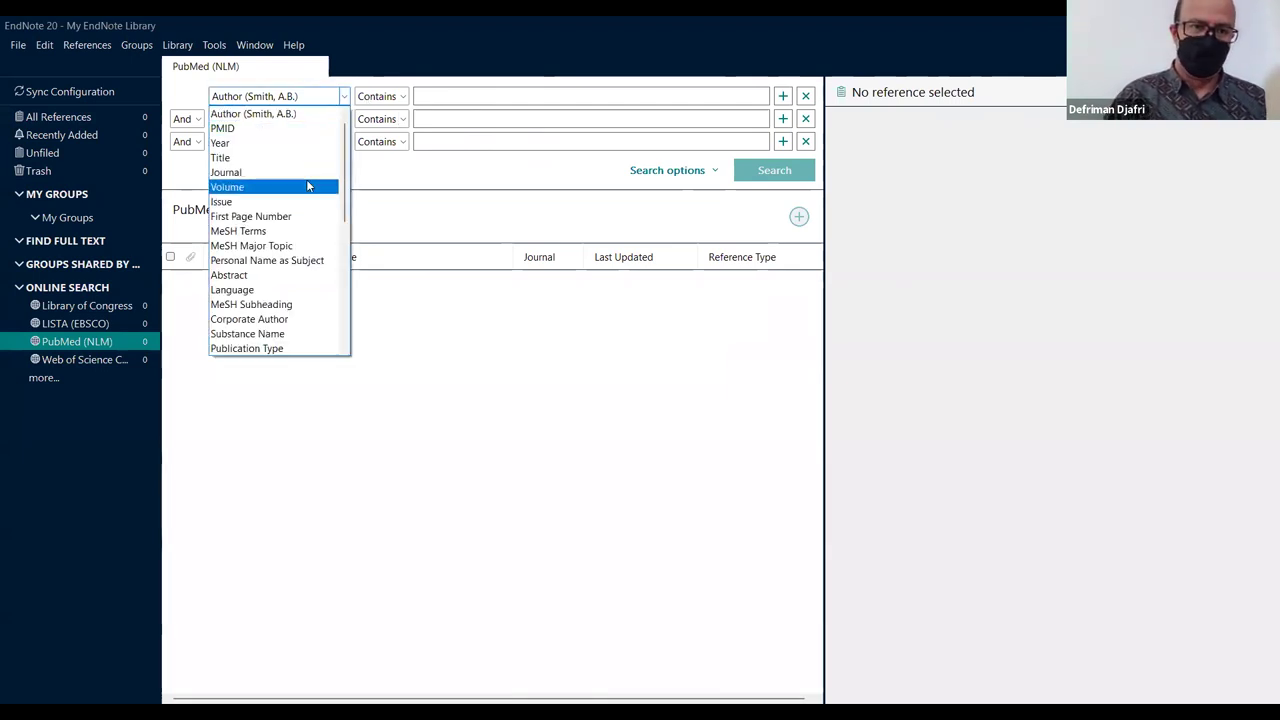
{"action": "scroll", "coordinate": [309, 186], "scroll_direction": "up", "scroll_amount": 1}
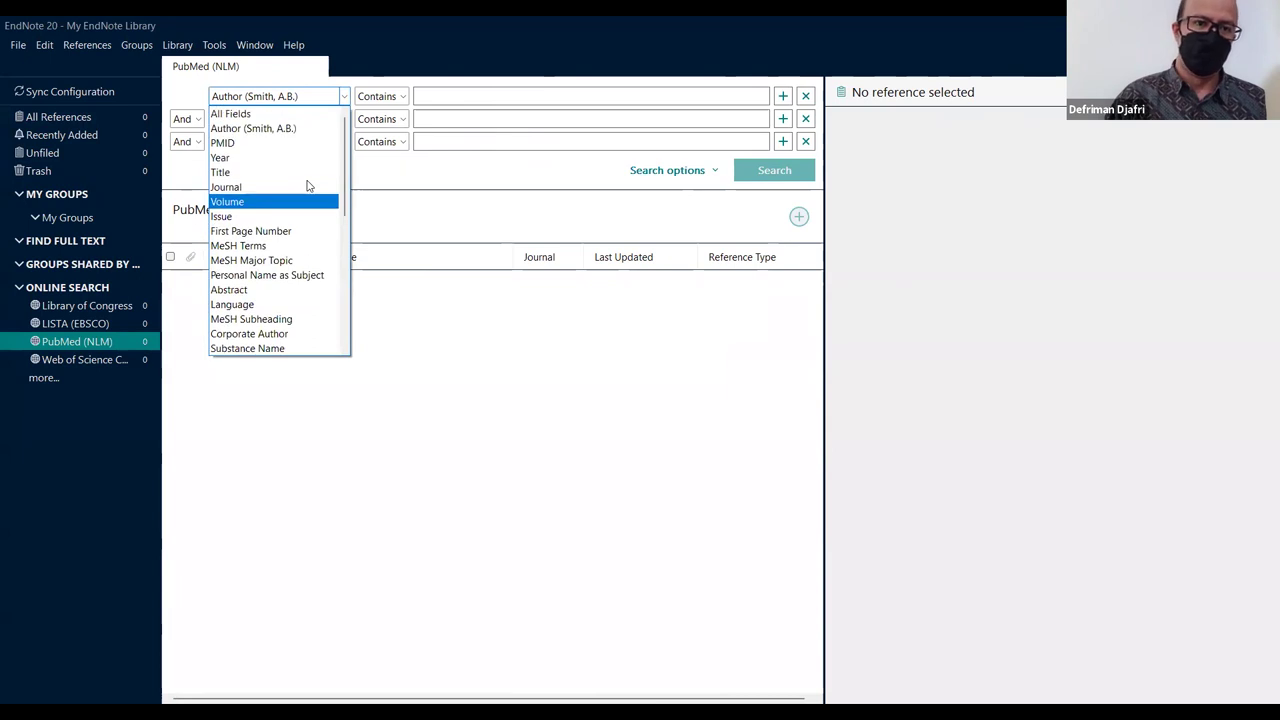
{"action": "left_click", "coordinate": [241, 116]}
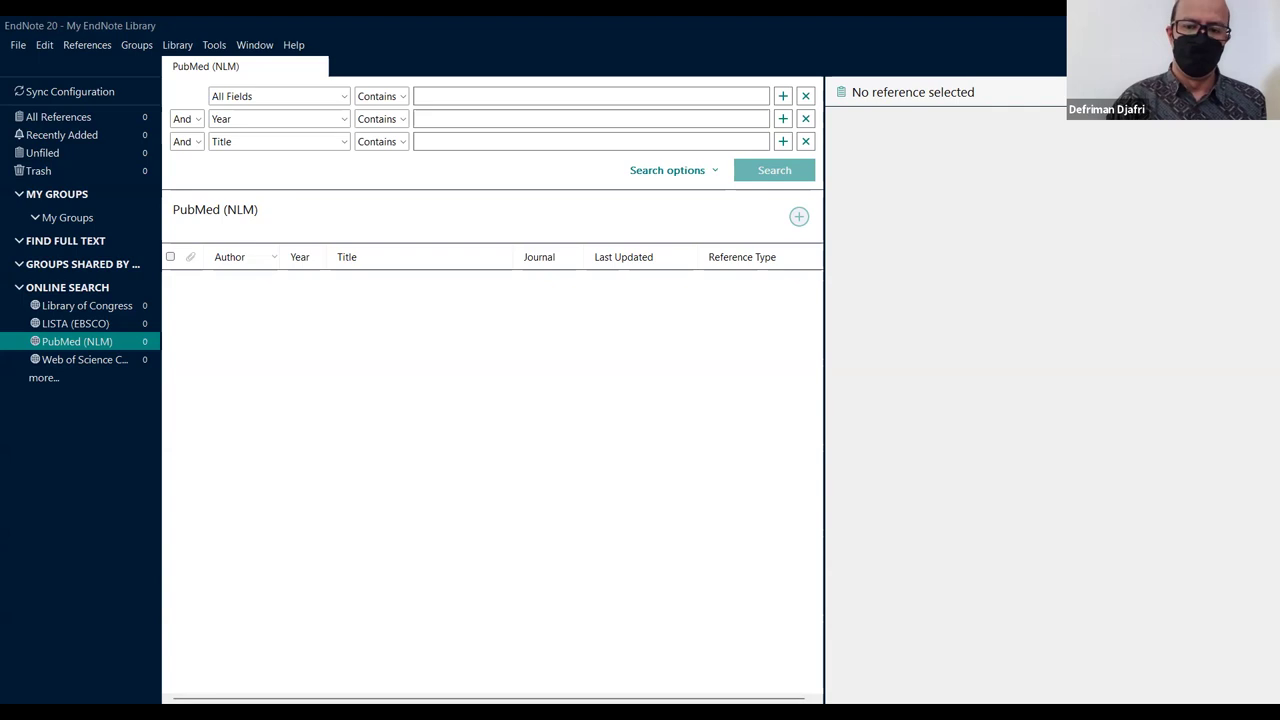
Enter "efficacy AND effectiveness AND covid-19" for the All Fields criterion and "2020-2021" for the Year criterion.
{"action": "left_click", "coordinate": [437, 89]}
{"action": "type", "text": "efficacy AND effectiveness AND covid-19"}
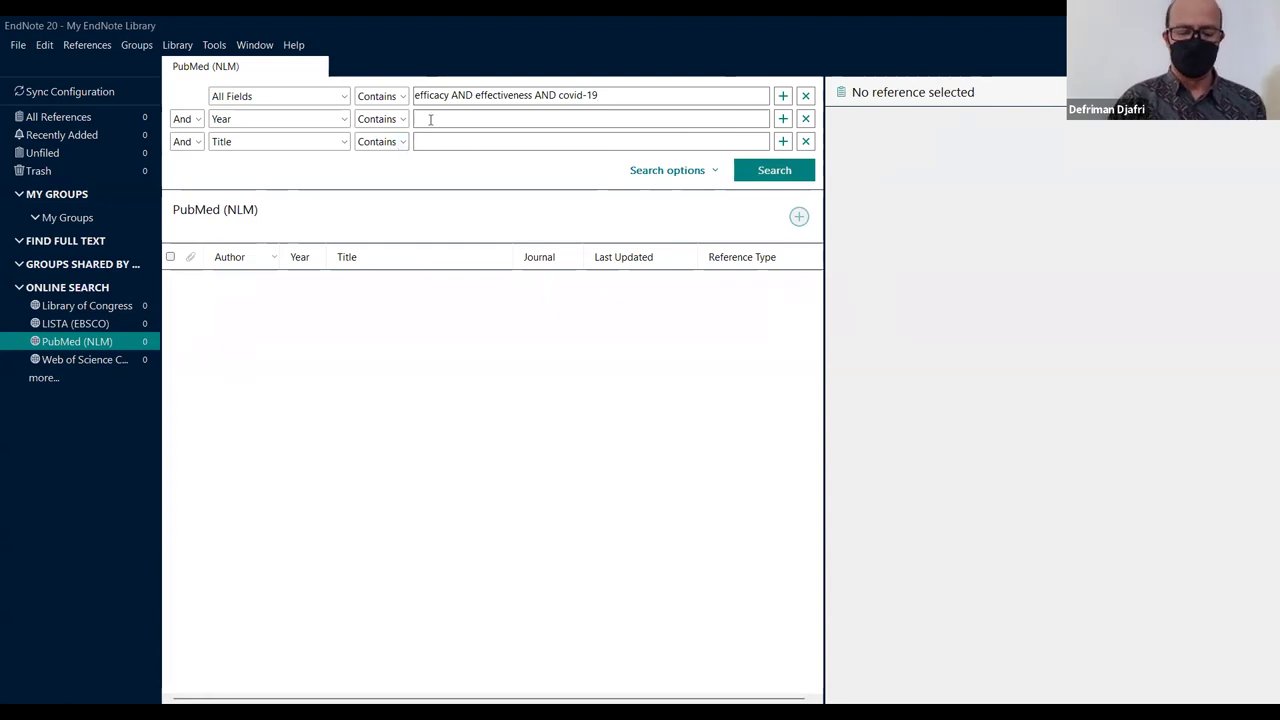
{"action": "type", "text": "200"}
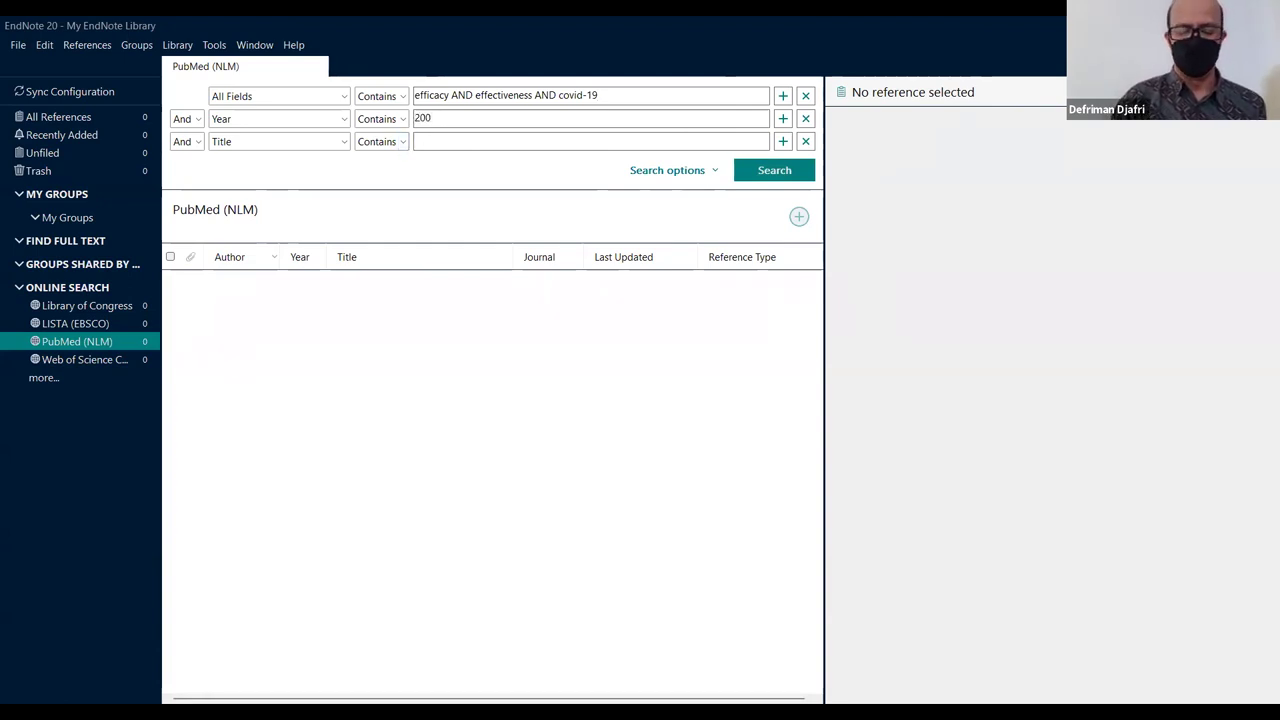
{"action": "type", "text": "2"}
{"action": "key", "text": "BackSpace"}
{"action": "key", "text": "BackSpace"}
{"action": "type", "text": "20-"}
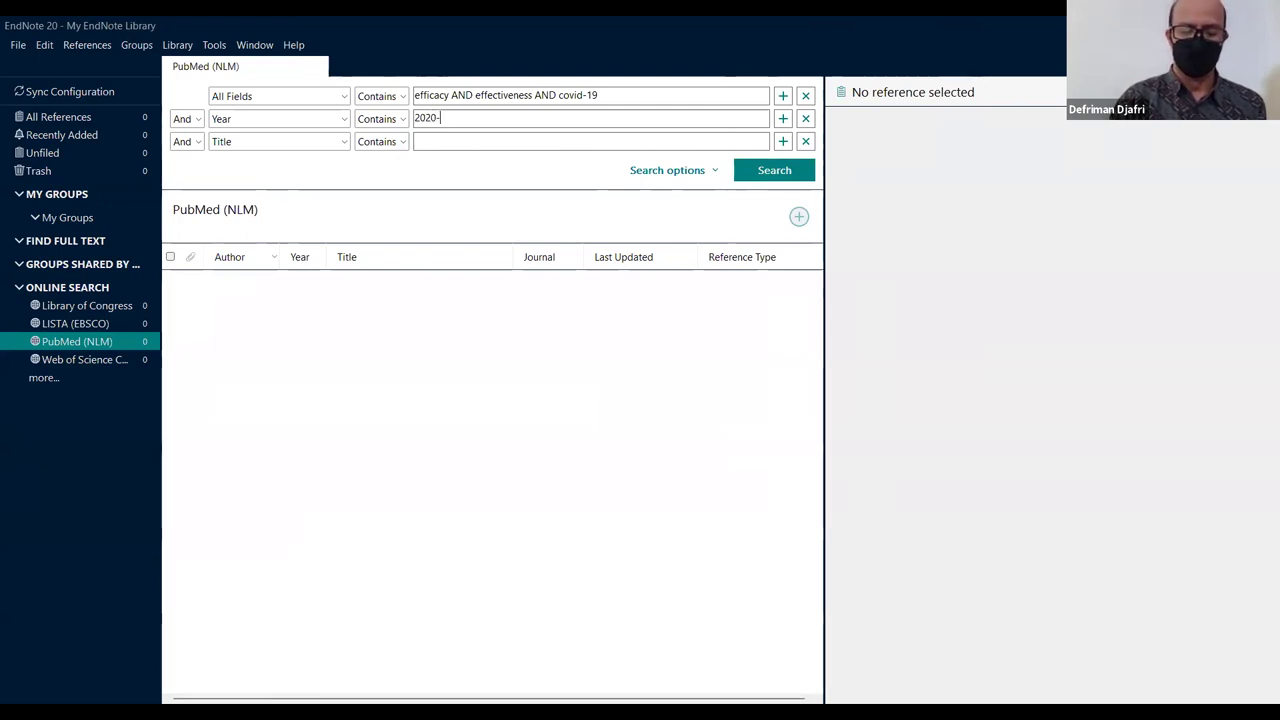
{"action": "type", "text": "2021"}
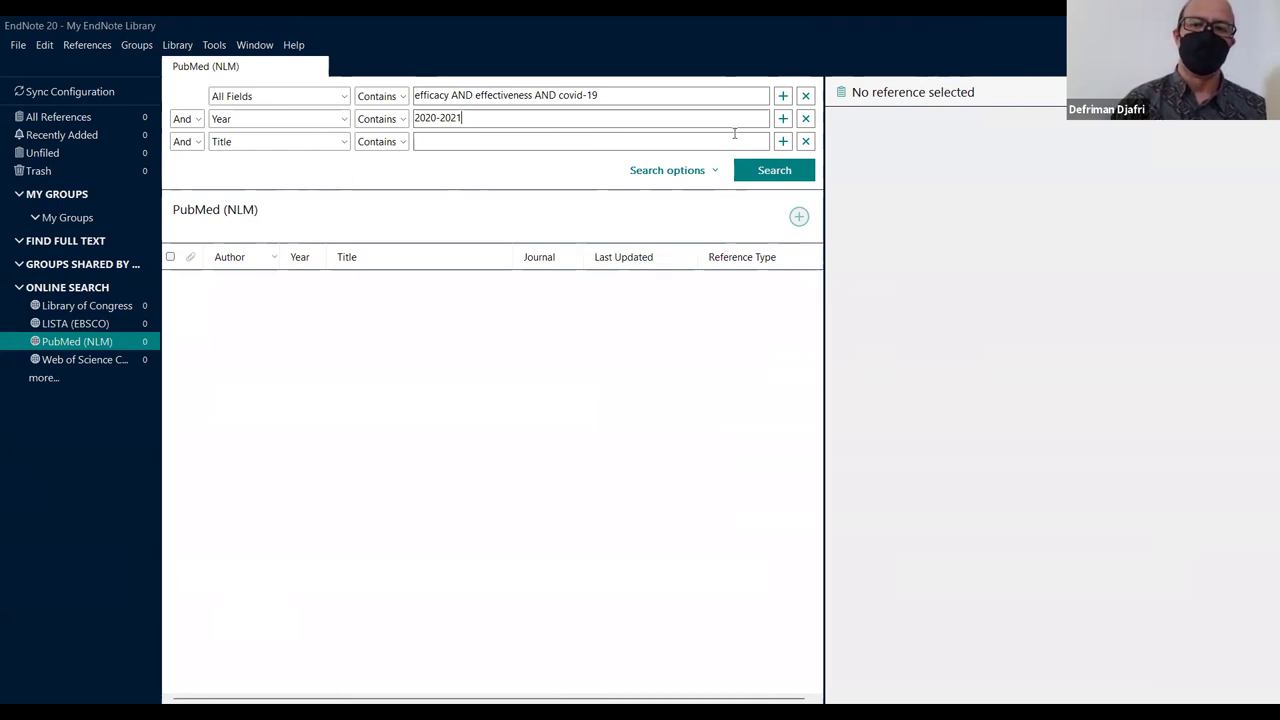
Check the operator choices for the Year criterion, run the online search with And, and dismiss the resulting message.
{"action": "left_click", "coordinate": [196, 120]}
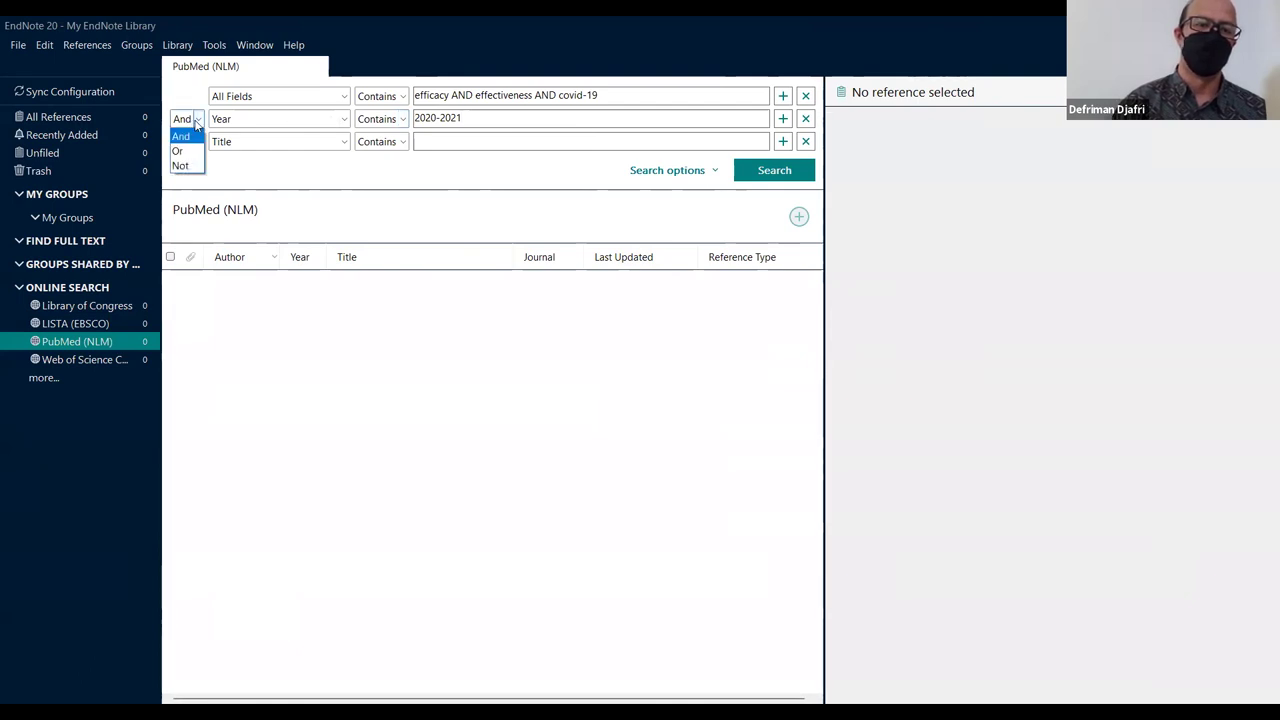
{"action": "left_click", "coordinate": [175, 101]}
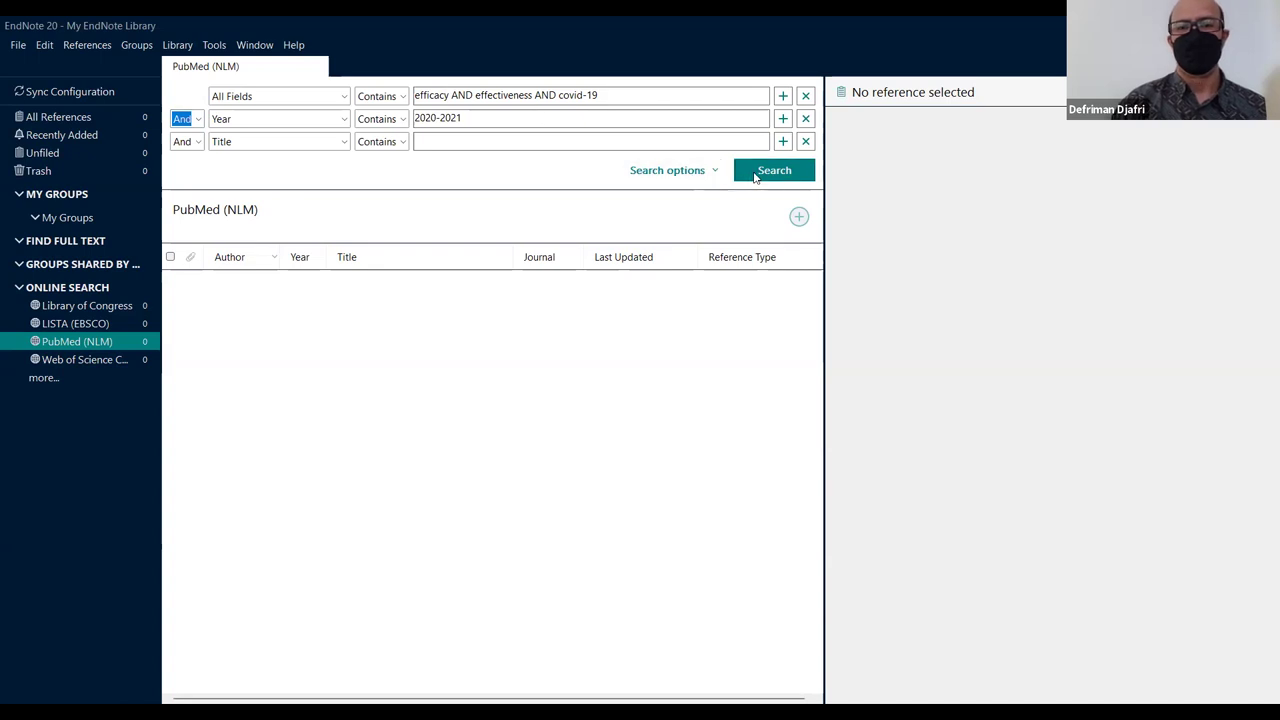
{"action": "left_click", "coordinate": [755, 176]}
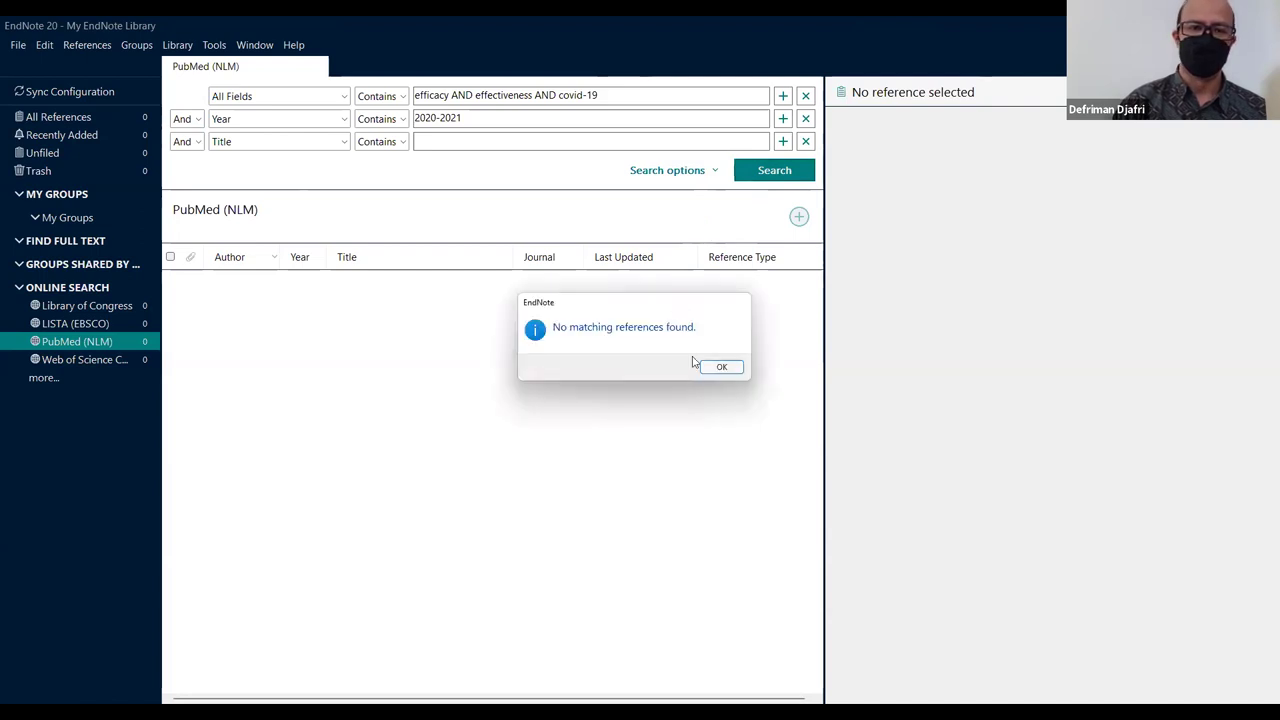
{"action": "left_click", "coordinate": [714, 366]}
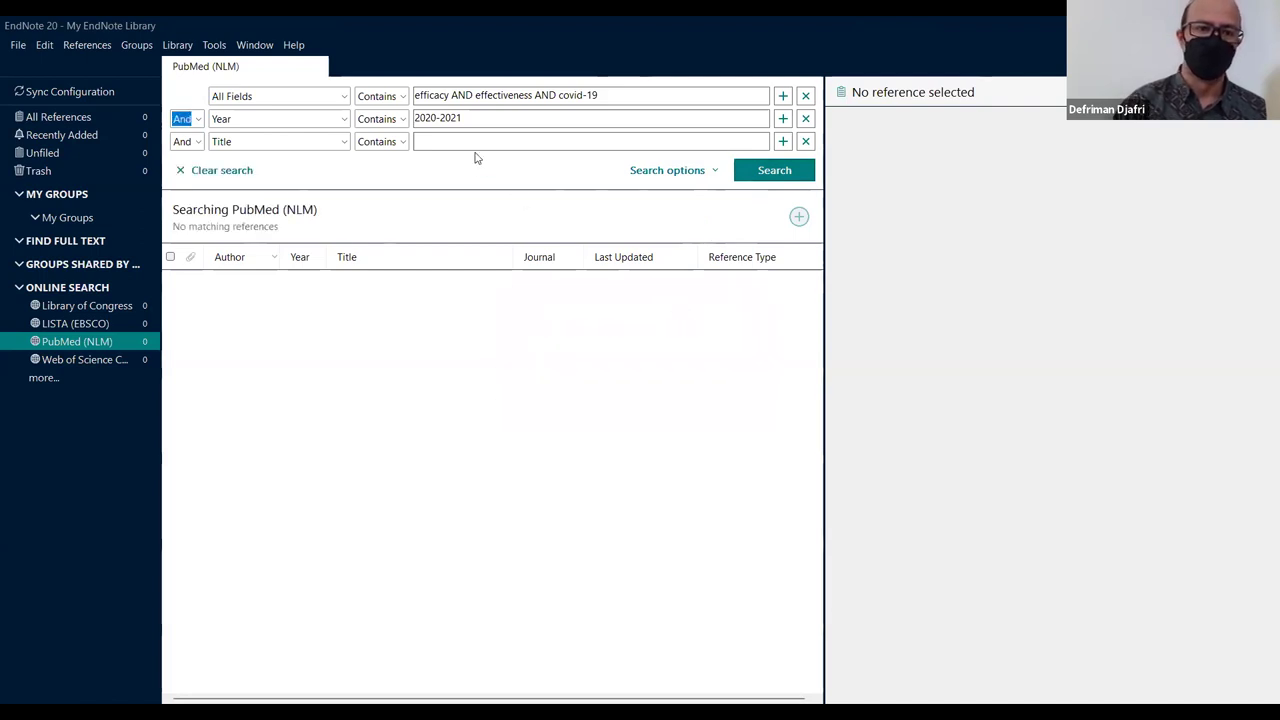
Set the Year criterion to 2020 and run the PubMed (NLM) online search again.
{"action": "left_click", "coordinate": [433, 118]}
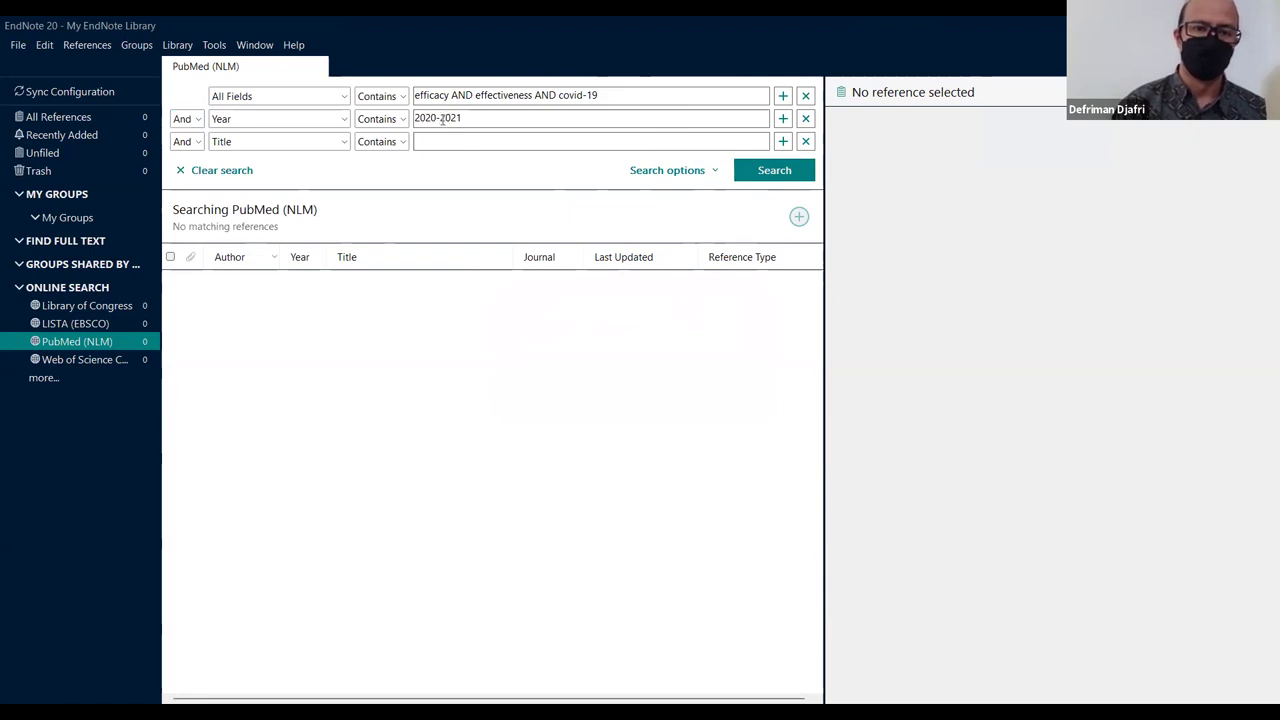
{"action": "key", "text": "BackSpace"}
{"action": "key", "text": "BackSpace"}
{"action": "key", "text": "BackSpace"}
{"action": "key", "text": "BackSpace"}
{"action": "key", "text": "BackSpace"}
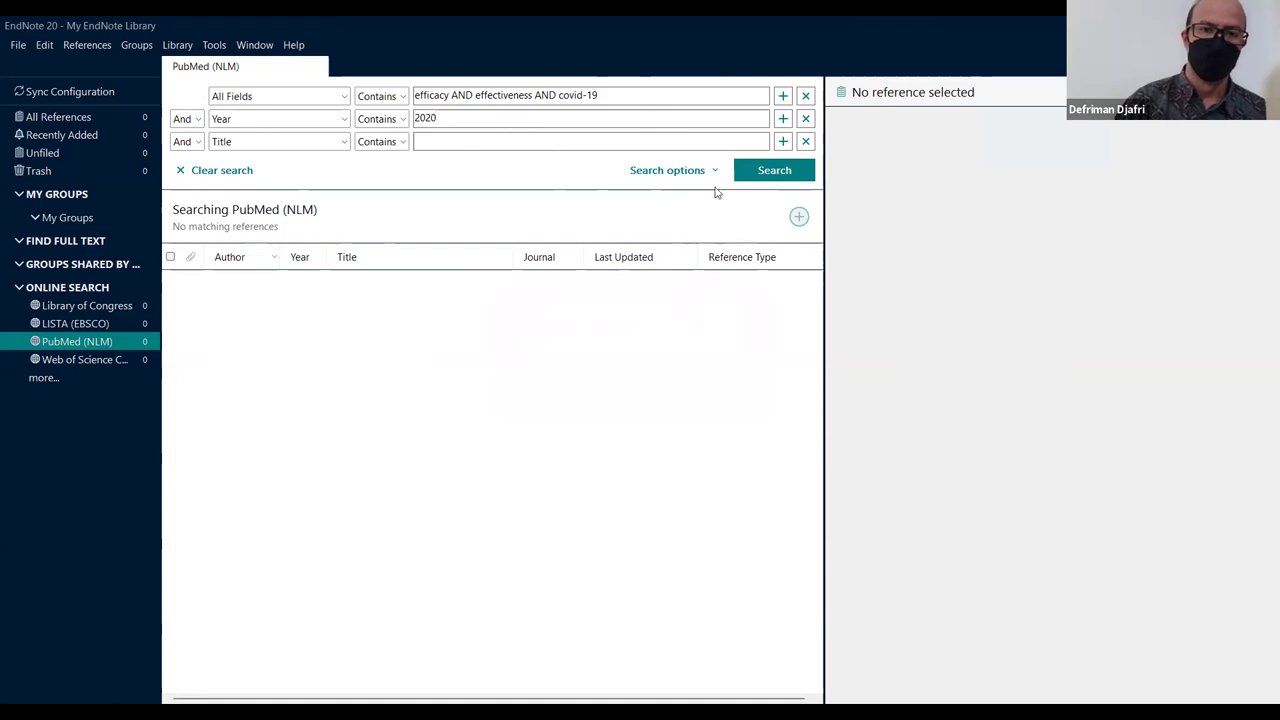
{"action": "left_click", "coordinate": [771, 172]}
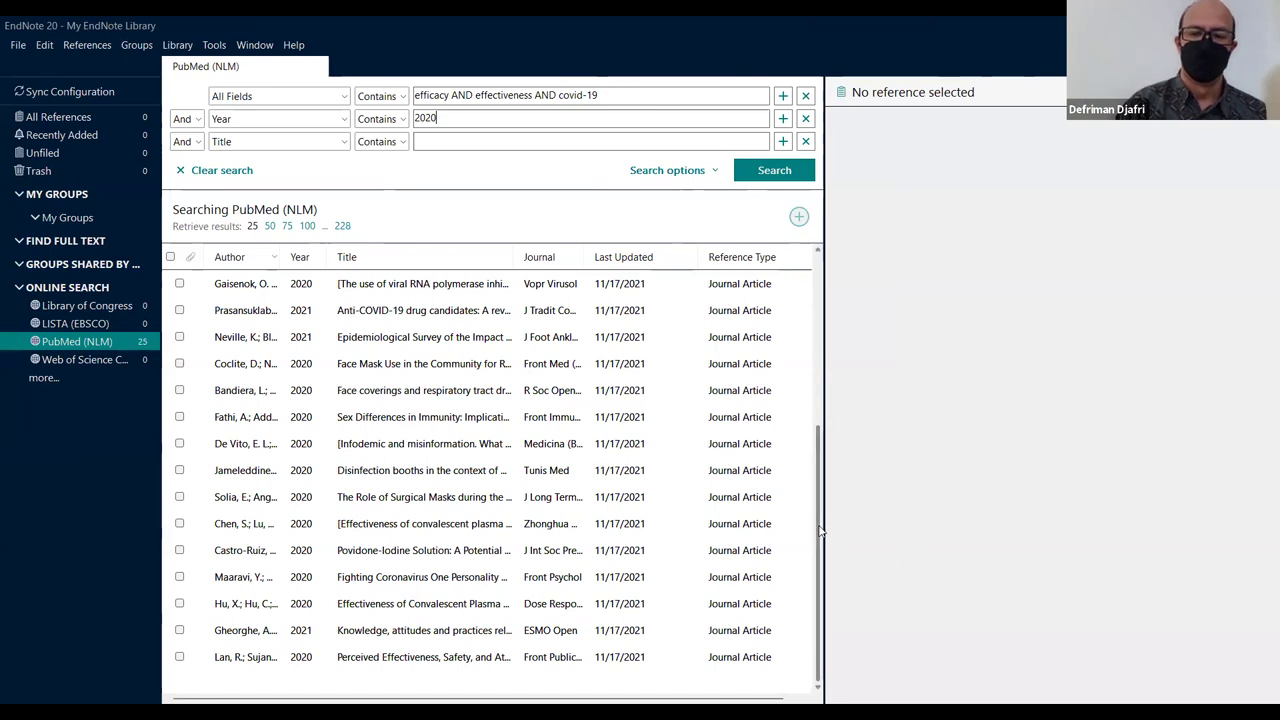
Look over the end of the retrieved reference list and choose Contains as the Year criterion's comparison.
{"action": "left_click_drag", "start_coordinate": [819, 524], "coordinate": [815, 576]}
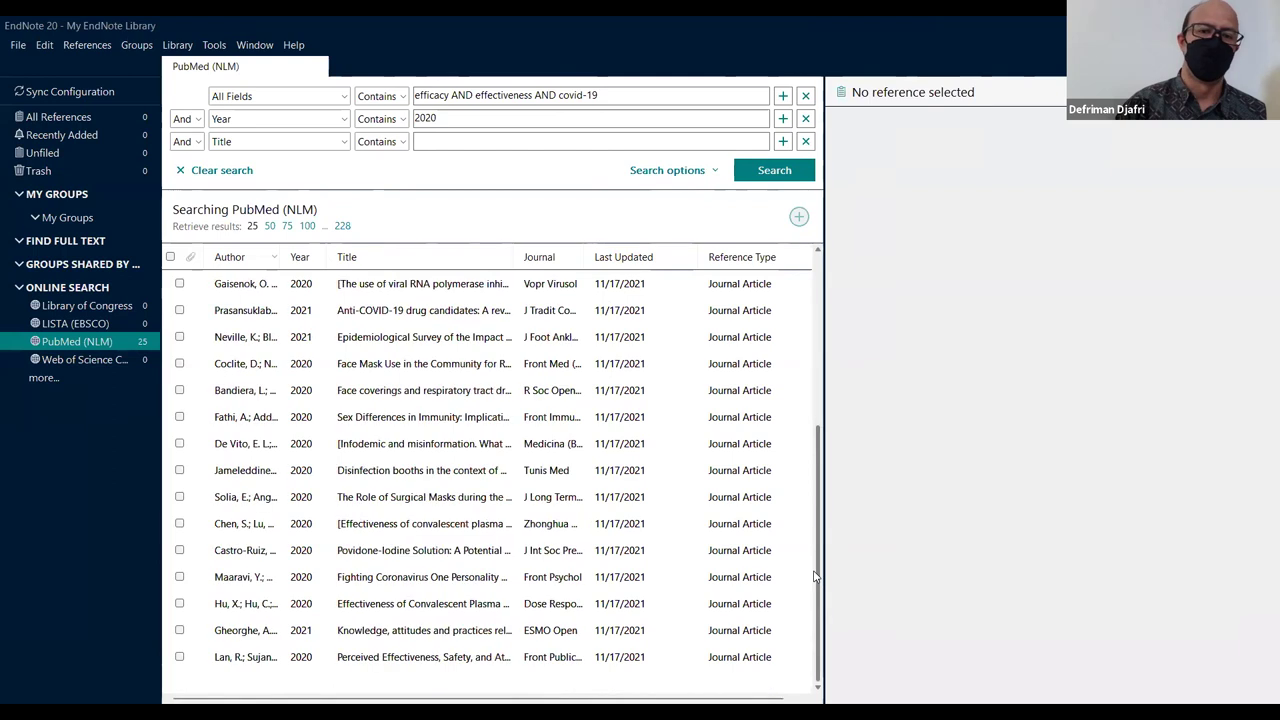
{"action": "left_click", "coordinate": [400, 120]}
{"action": "left_click", "coordinate": [378, 136]}
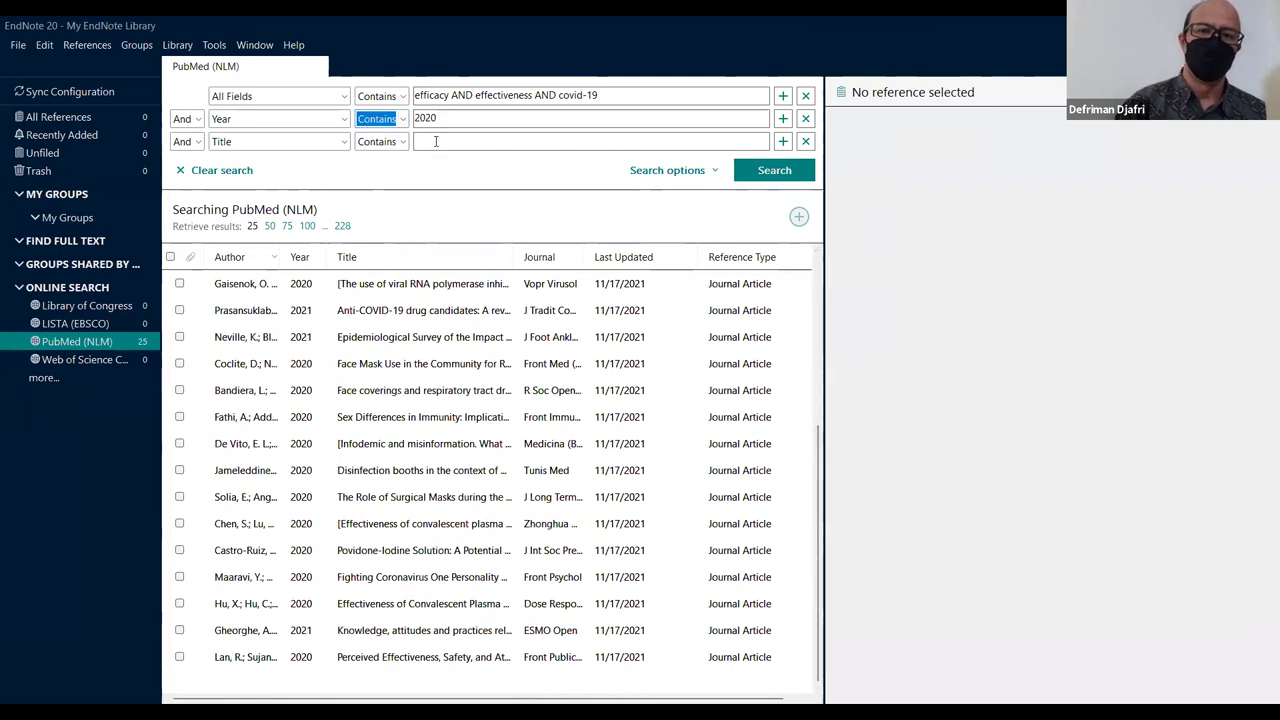
{"action": "left_click", "coordinate": [343, 142]}
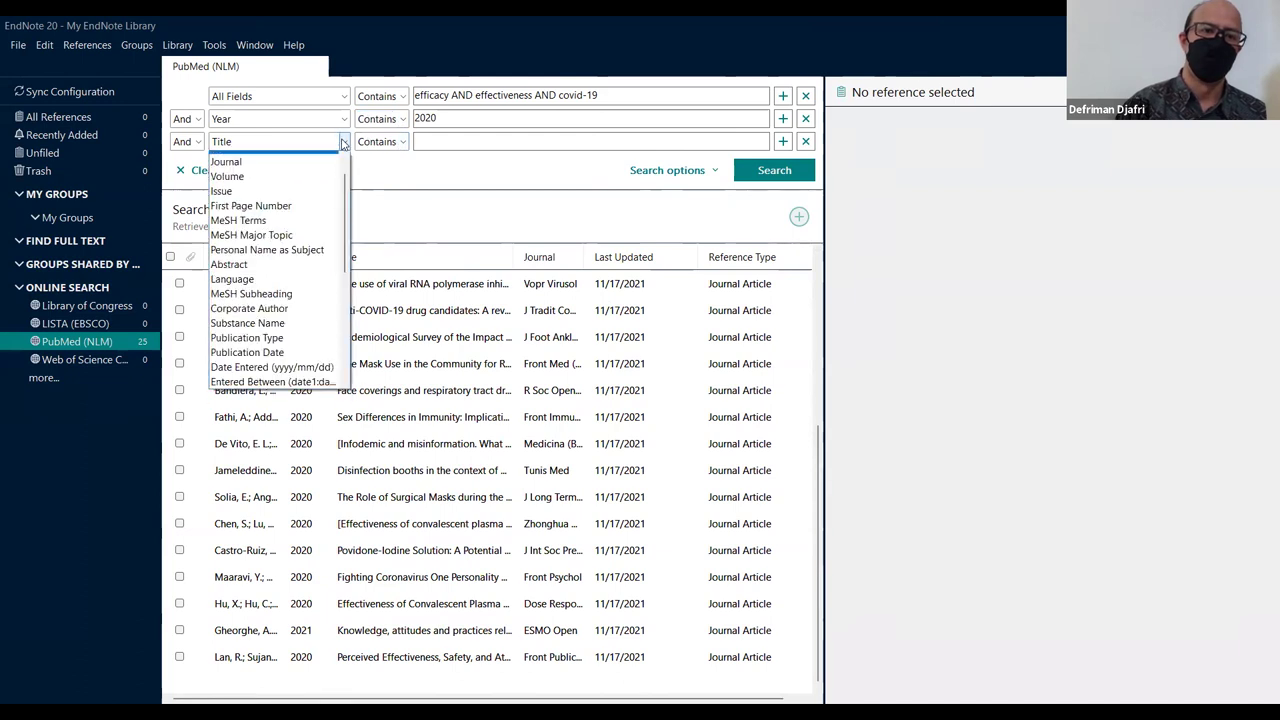
{"action": "scroll", "coordinate": [295, 321], "scroll_direction": "down", "scroll_amount": 2}
{"action": "scroll", "coordinate": [295, 321], "scroll_direction": "up", "scroll_amount": 1}
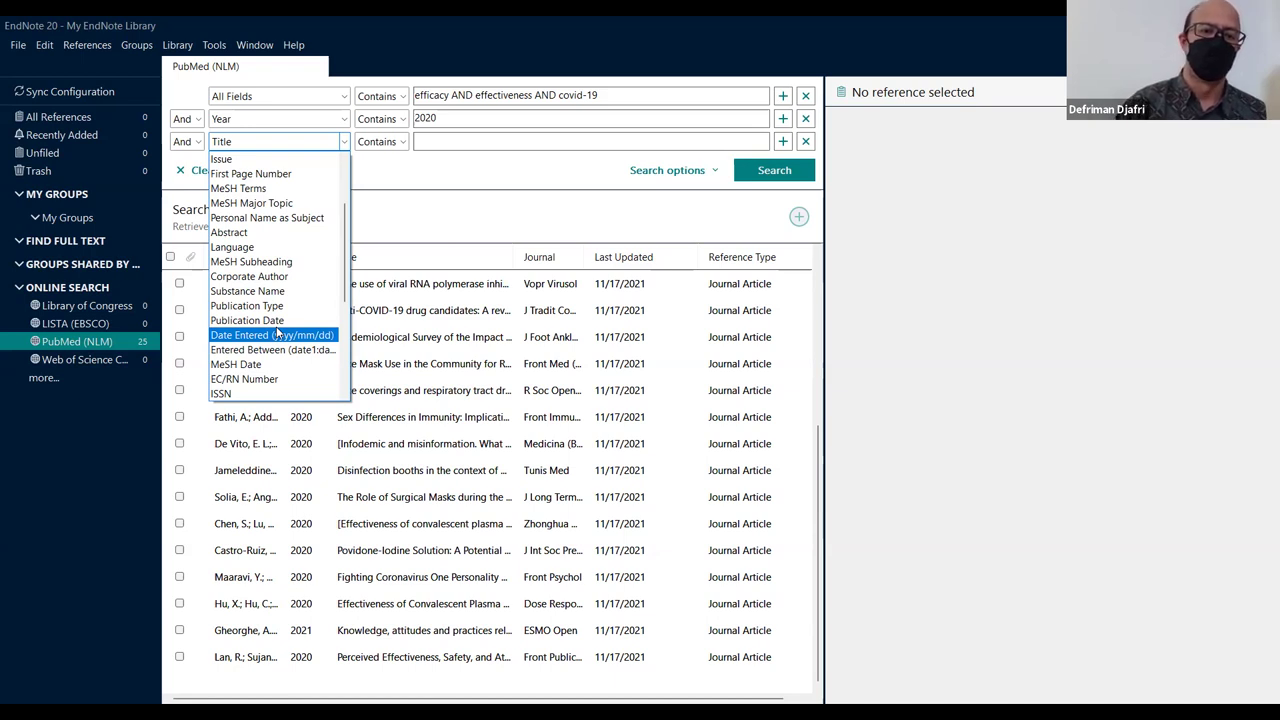
{"action": "left_click", "coordinate": [445, 172]}
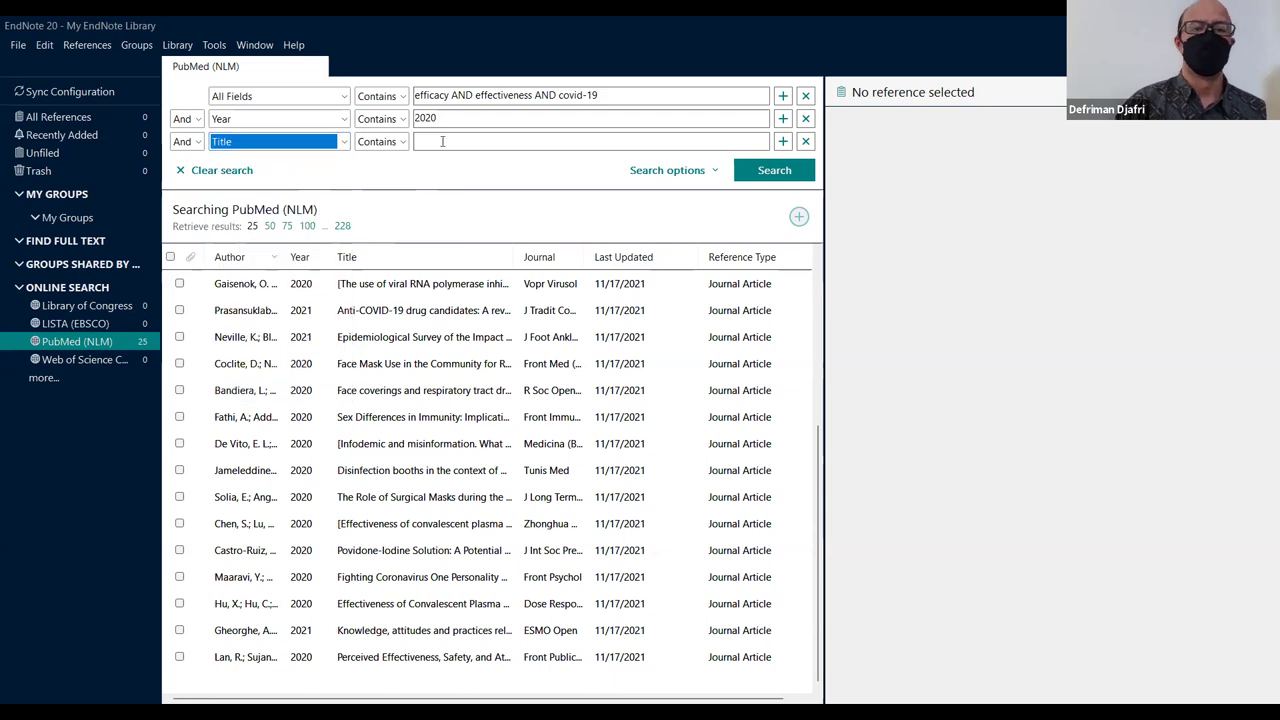
Extend the Year criterion to the range 2020:2021 and run the PubMed (NLM) search again.
{"action": "left_click", "coordinate": [448, 117]}
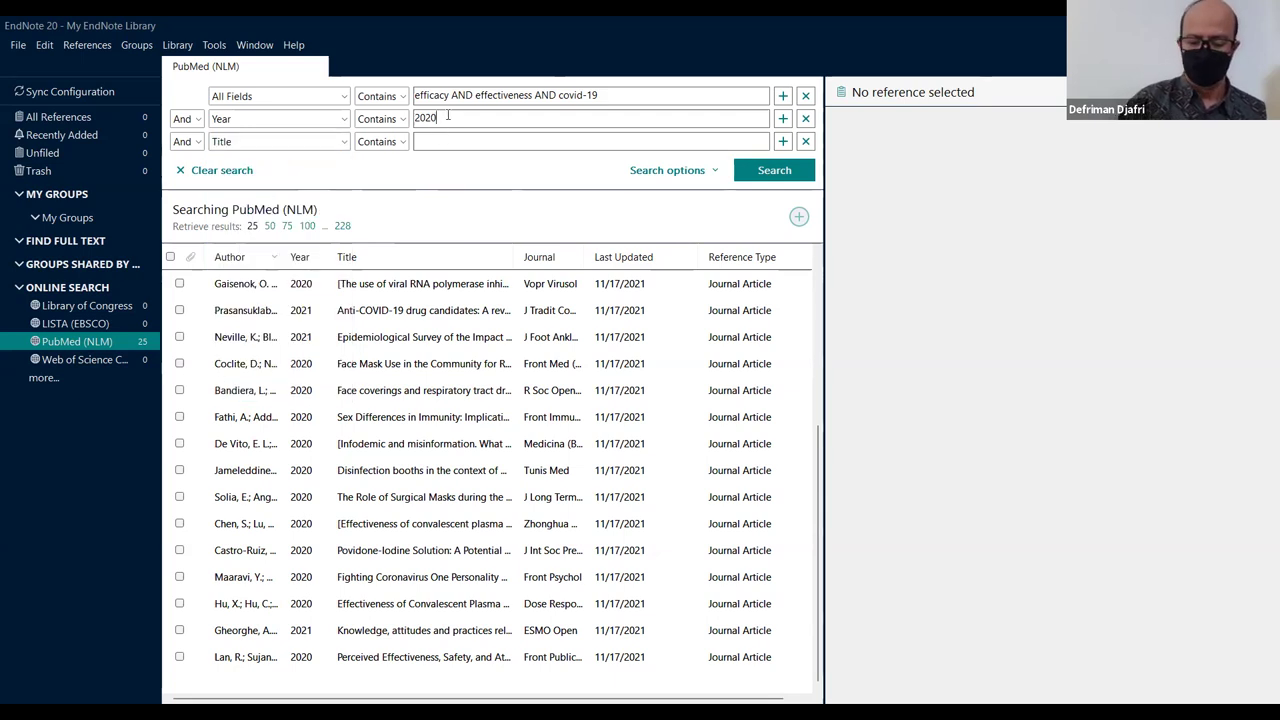
{"action": "type", "text": ":2021"}
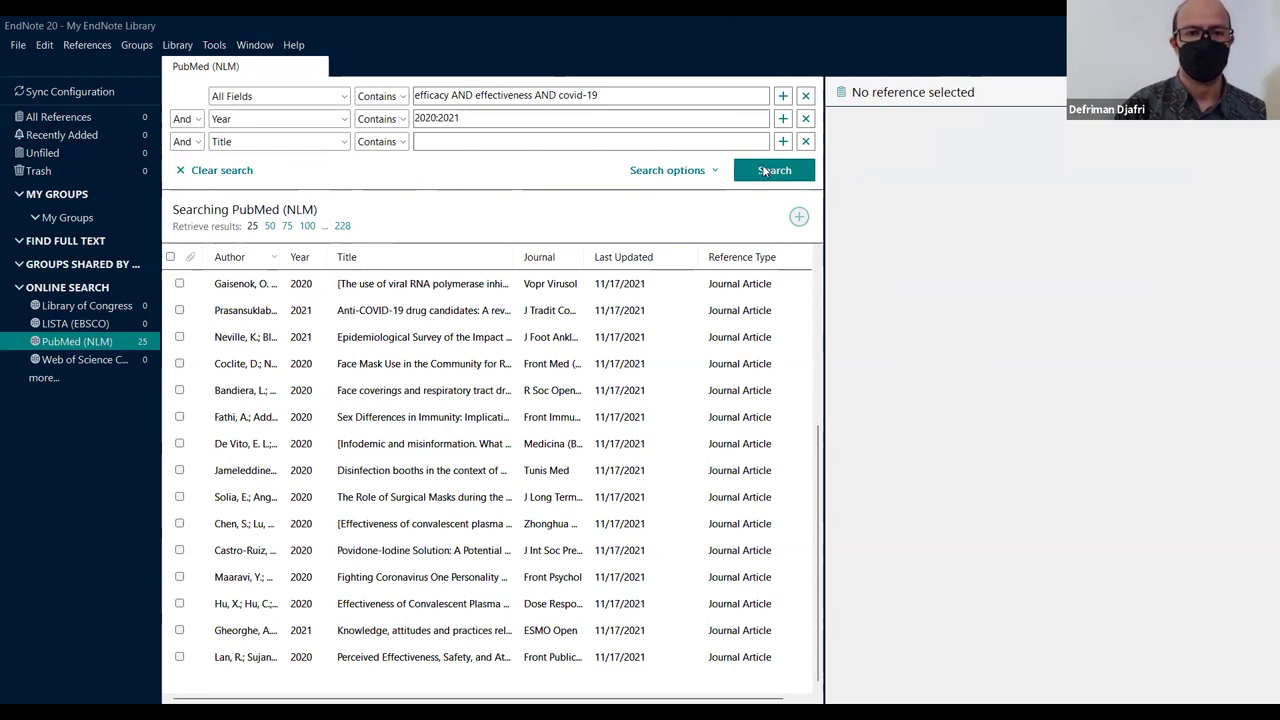
{"action": "left_click", "coordinate": [764, 171]}
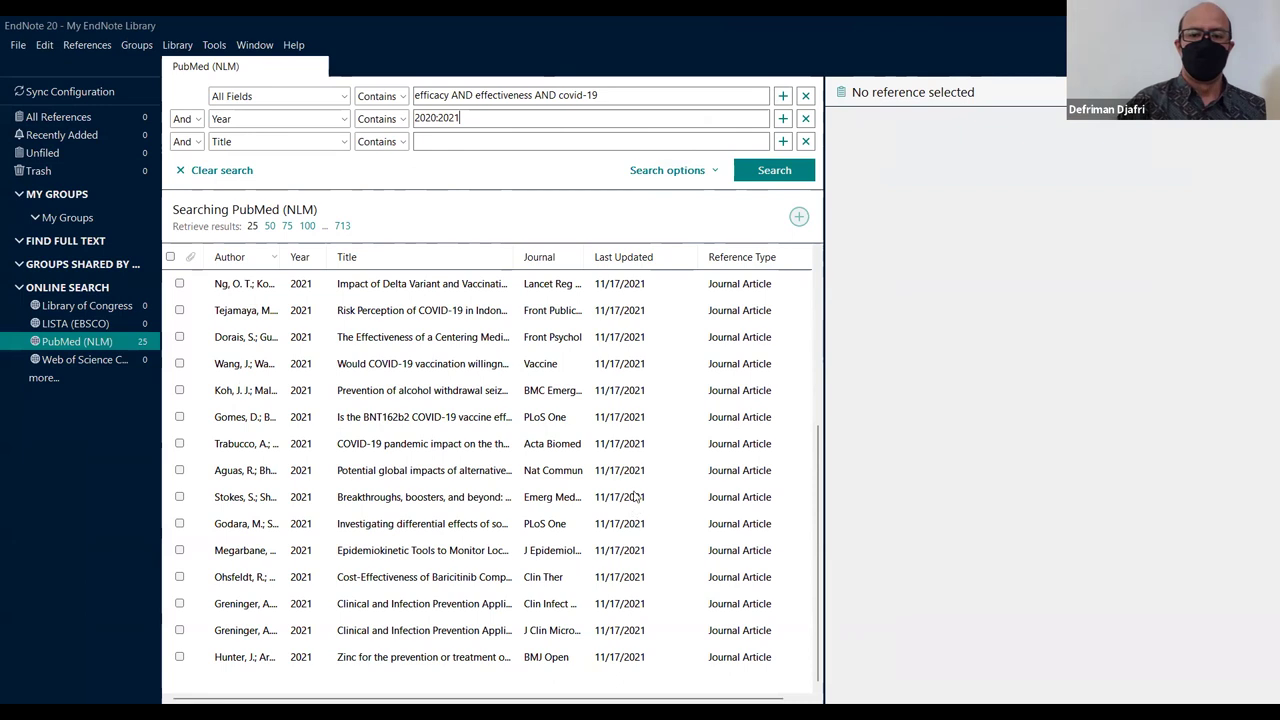
Skim the first batch of retrieved references and retrieve the complete set of matching results.
{"action": "scroll", "coordinate": [638, 462], "scroll_direction": "up", "scroll_amount": 3}
{"action": "scroll", "coordinate": [638, 462], "scroll_direction": "down", "scroll_amount": 3}
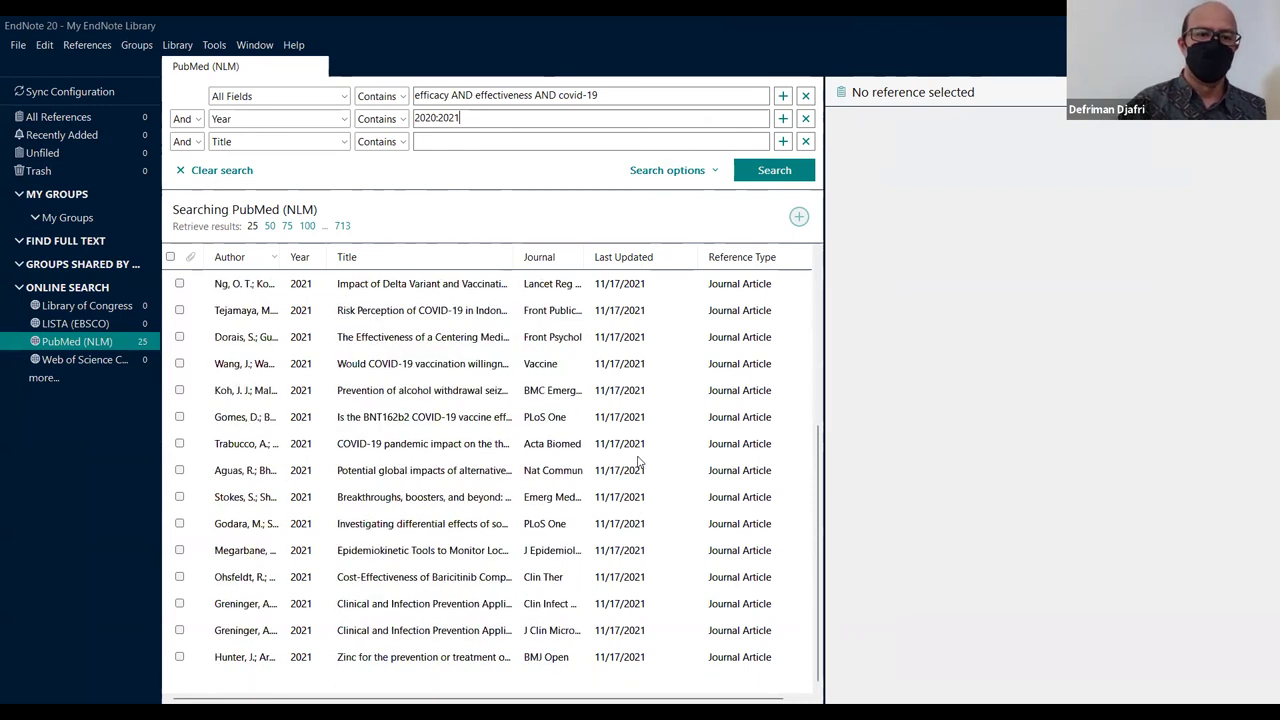
{"action": "scroll", "coordinate": [638, 462], "scroll_direction": "up", "scroll_amount": 1}
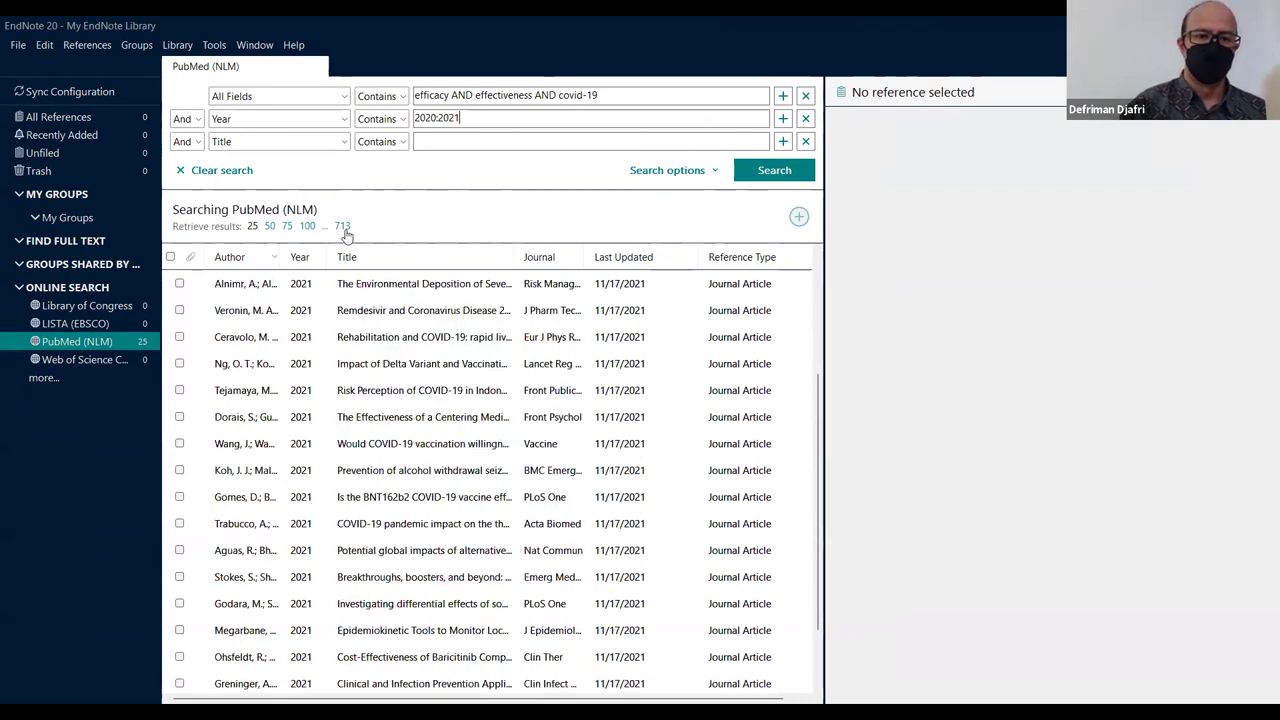
{"action": "left_click", "coordinate": [343, 228]}
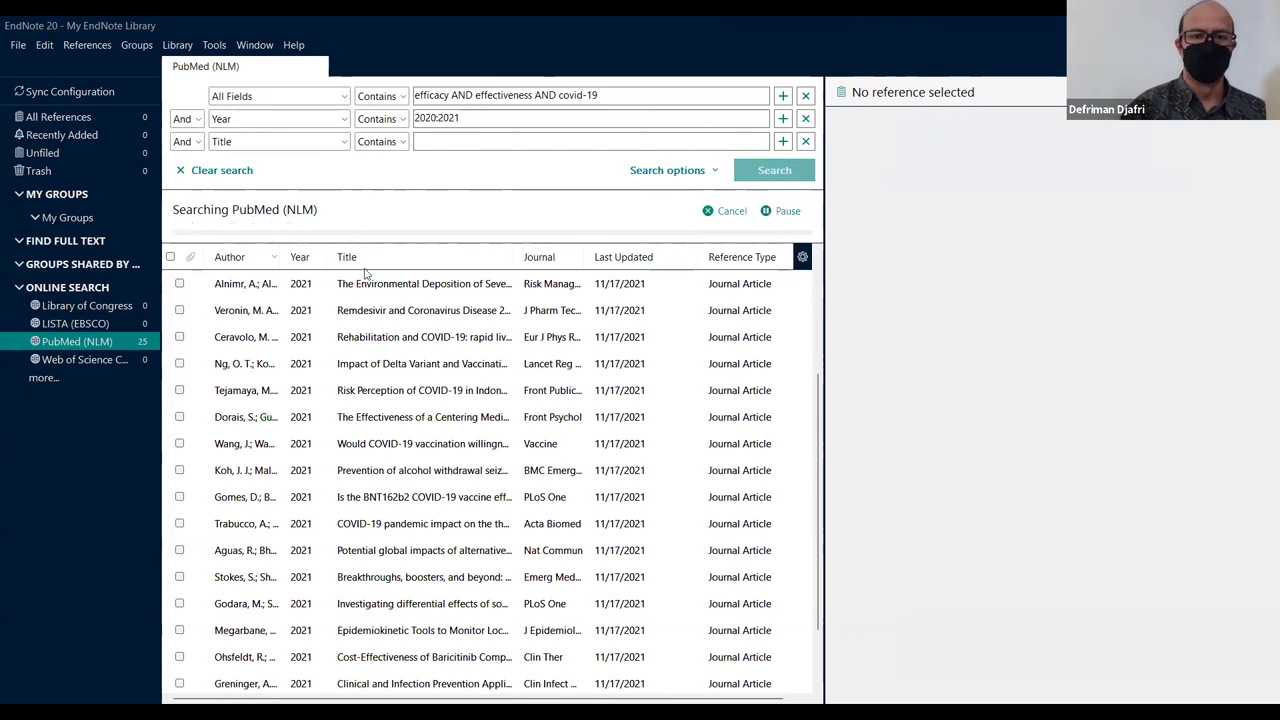
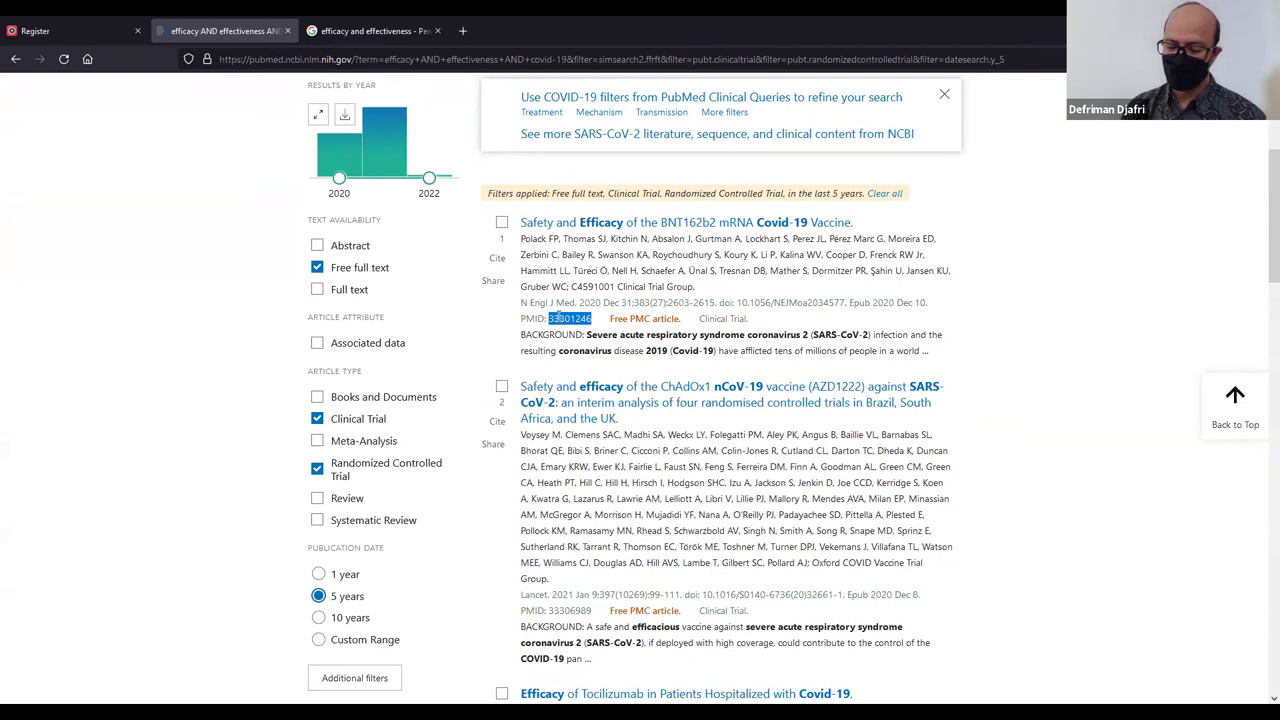
Copy the PMID of the BNT162b2 mRNA vaccine article from PubMed in the browser and clear EndNote's Year and All Fields search values.
{"action": "right_click", "coordinate": [560, 320]}
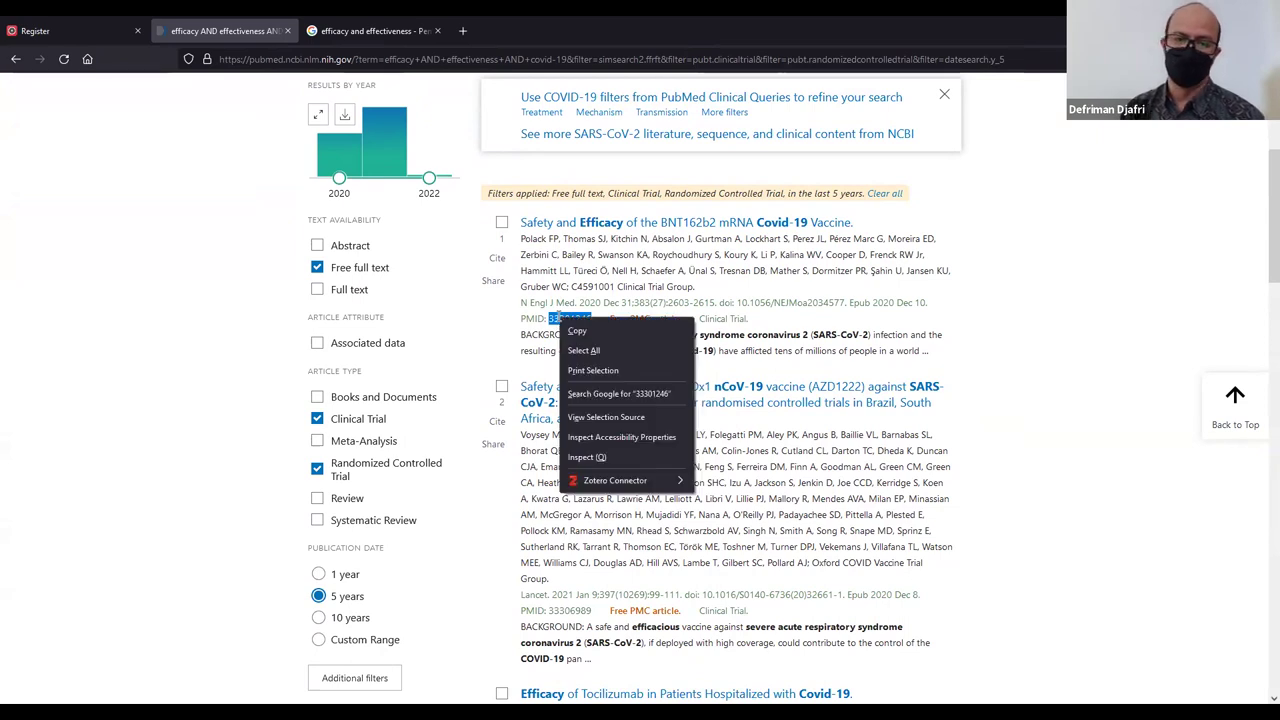
{"action": "left_click", "coordinate": [578, 330]}
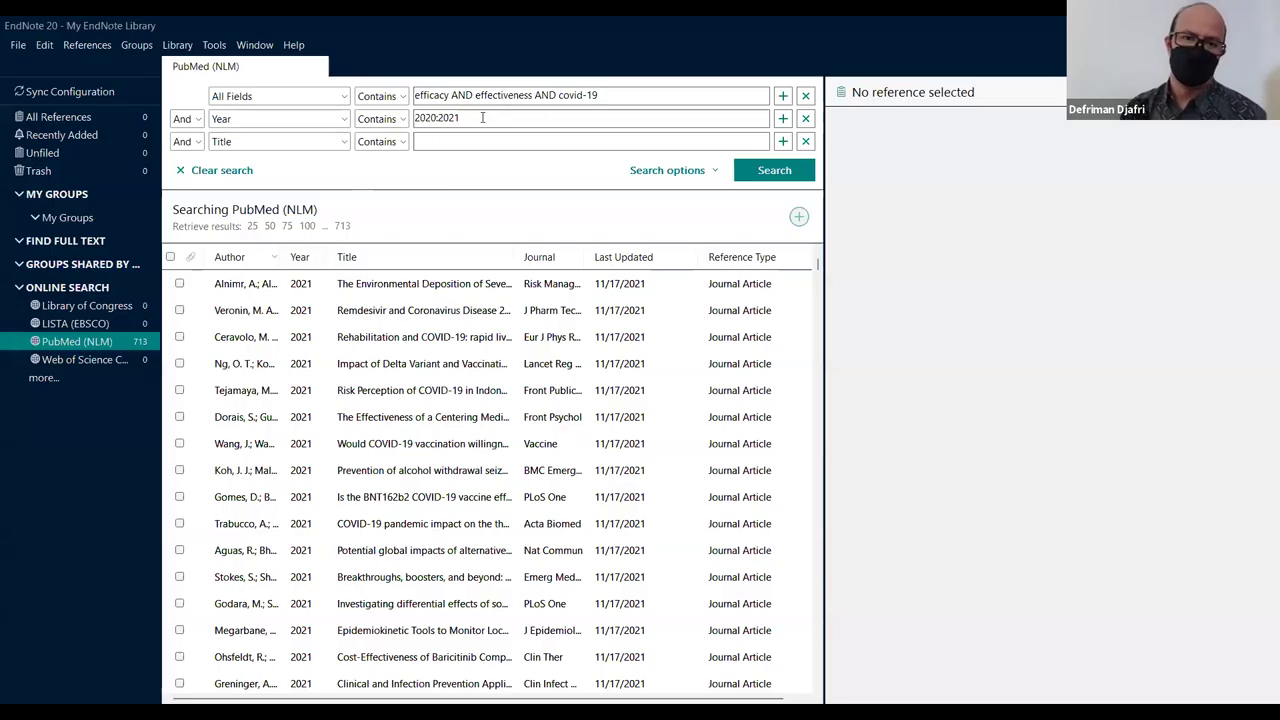
{"action": "left_click_drag", "start_coordinate": [462, 117], "coordinate": [400, 137]}
{"action": "key", "text": "BackSpace"}
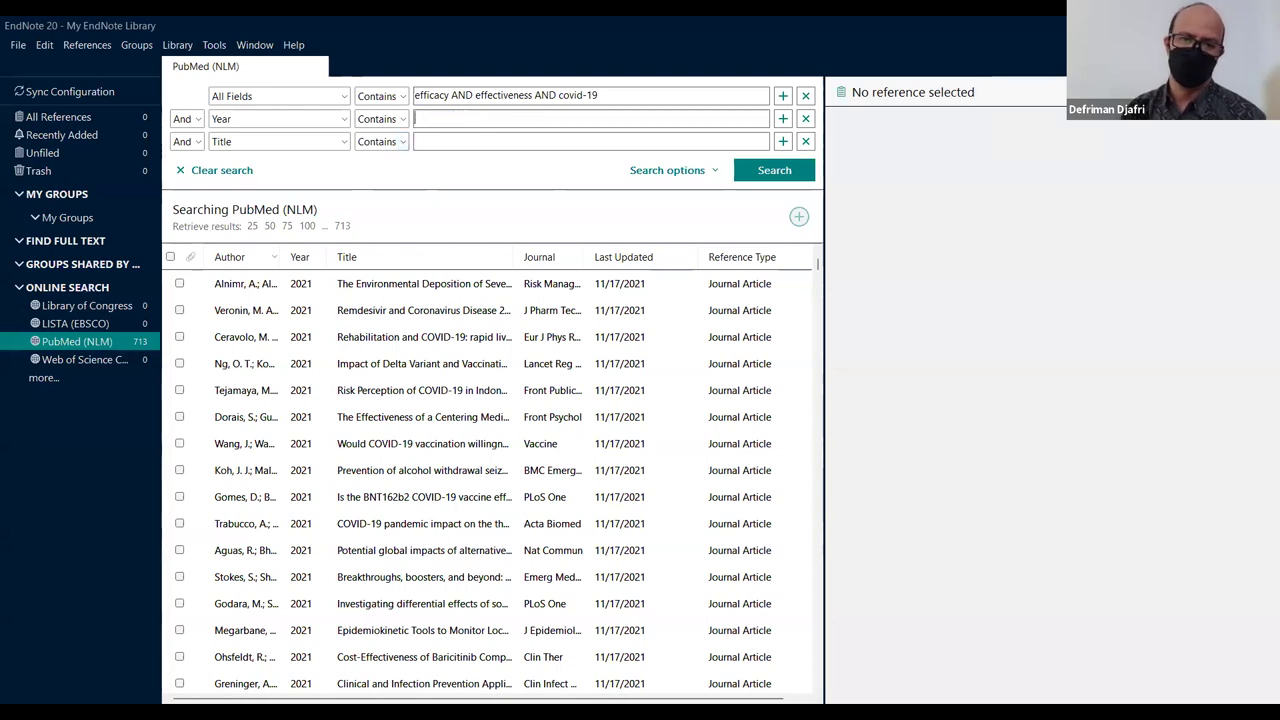
{"action": "left_click_drag", "start_coordinate": [671, 94], "coordinate": [388, 91]}
{"action": "key", "text": "BackSpace"}
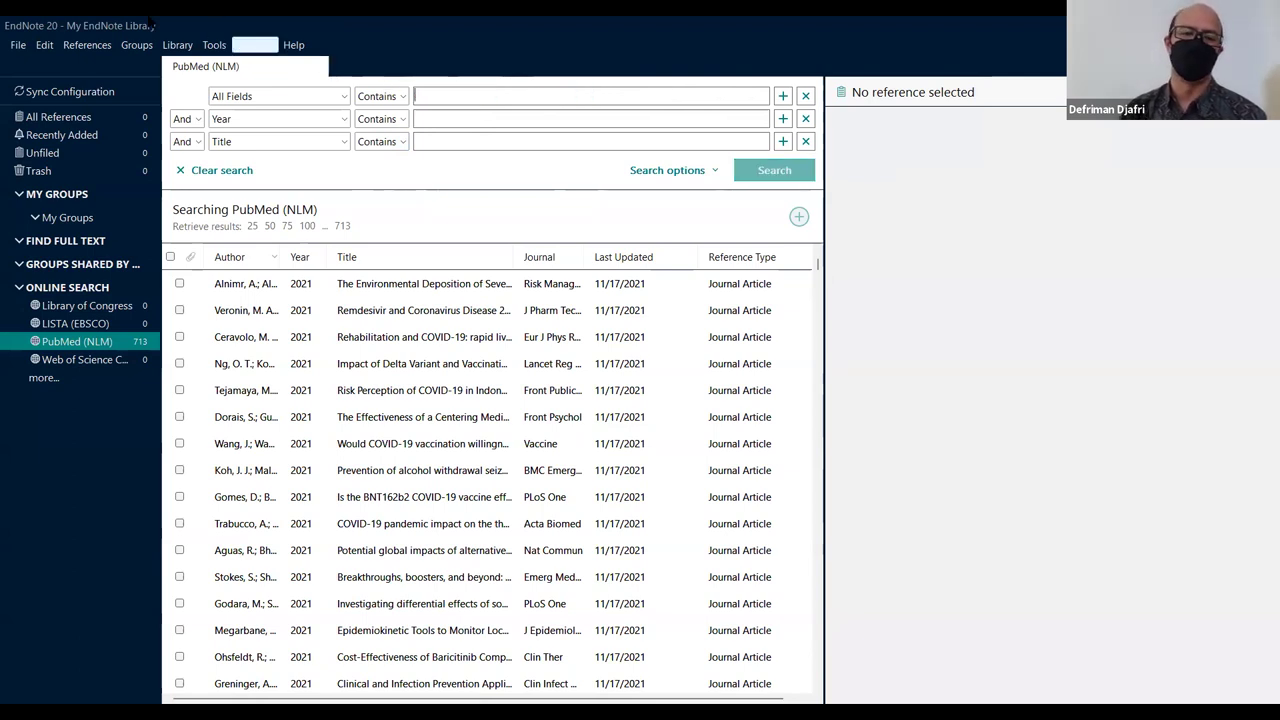
Look through the searchable fields for the first criterion and change it to PMID.
{"action": "left_click", "coordinate": [344, 96]}
{"action": "scroll", "coordinate": [295, 230], "scroll_direction": "down", "scroll_amount": 4}
{"action": "scroll", "coordinate": [295, 238], "scroll_direction": "down", "scroll_amount": 2}
{"action": "scroll", "coordinate": [295, 238], "scroll_direction": "down", "scroll_amount": 2}
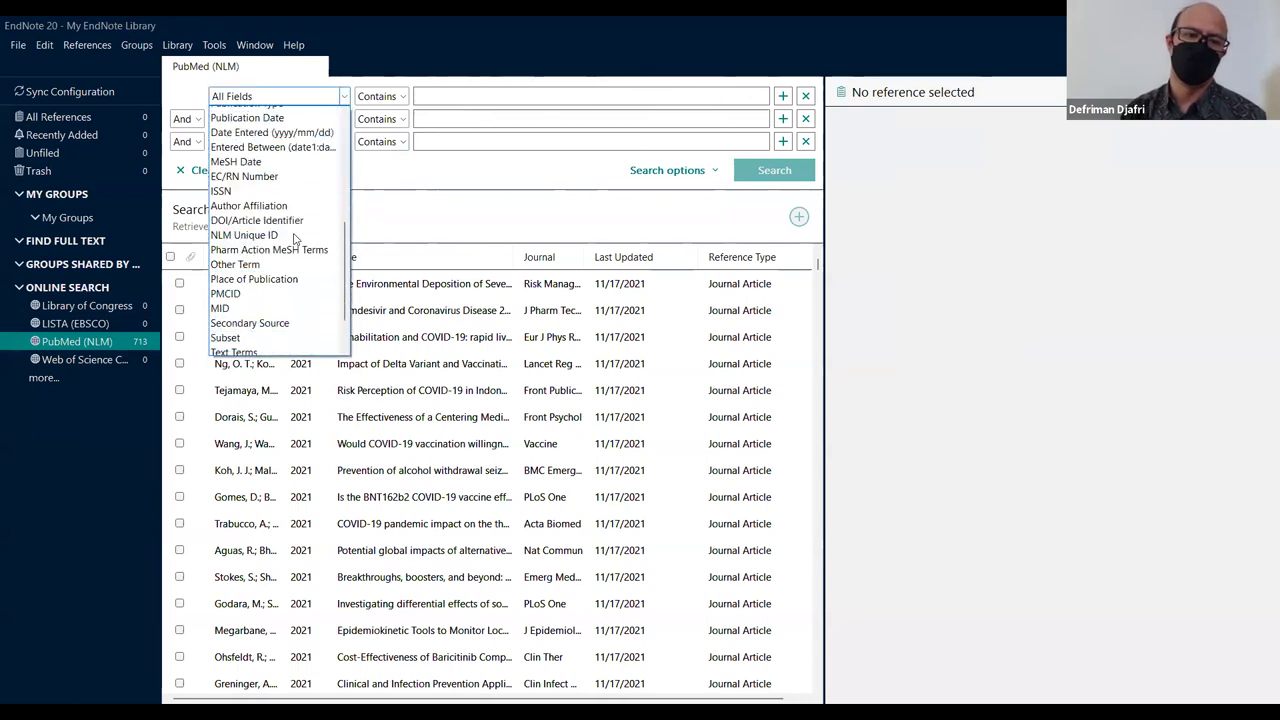
{"action": "scroll", "coordinate": [328, 230], "scroll_direction": "down", "scroll_amount": 1}
{"action": "scroll", "coordinate": [328, 230], "scroll_direction": "down", "scroll_amount": 1}
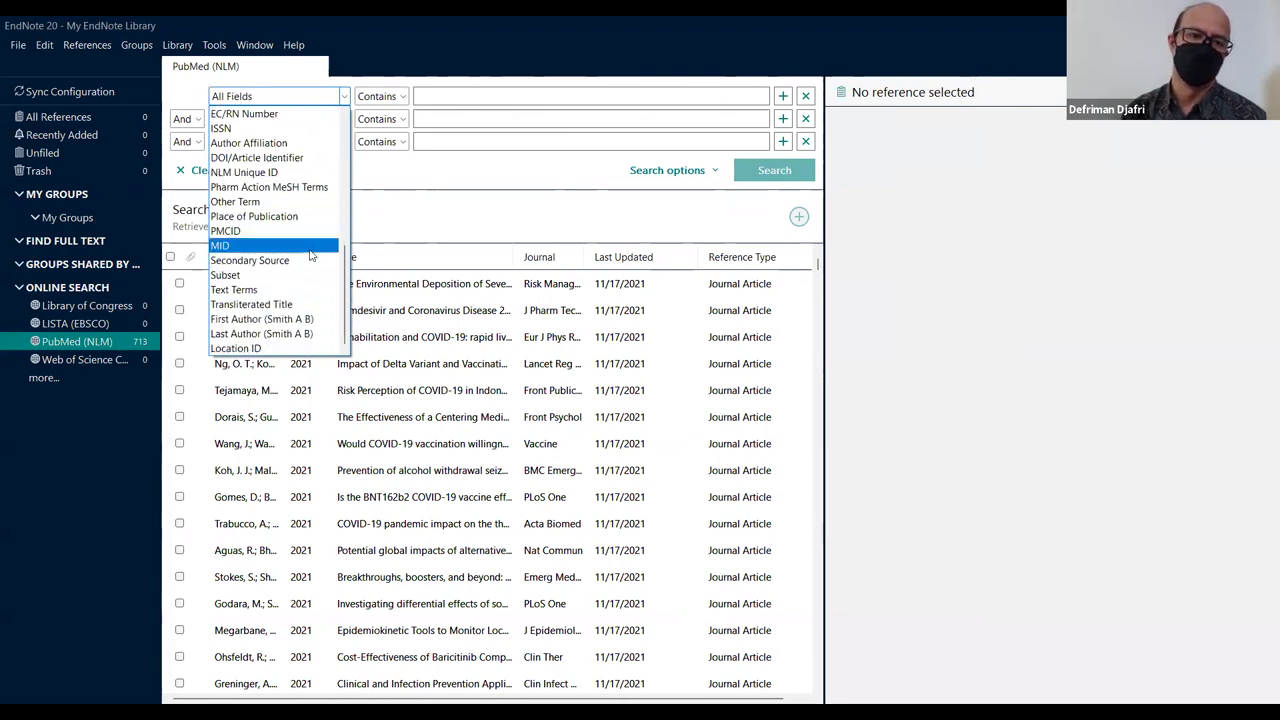
{"action": "scroll", "coordinate": [310, 252], "scroll_direction": "up", "scroll_amount": 2}
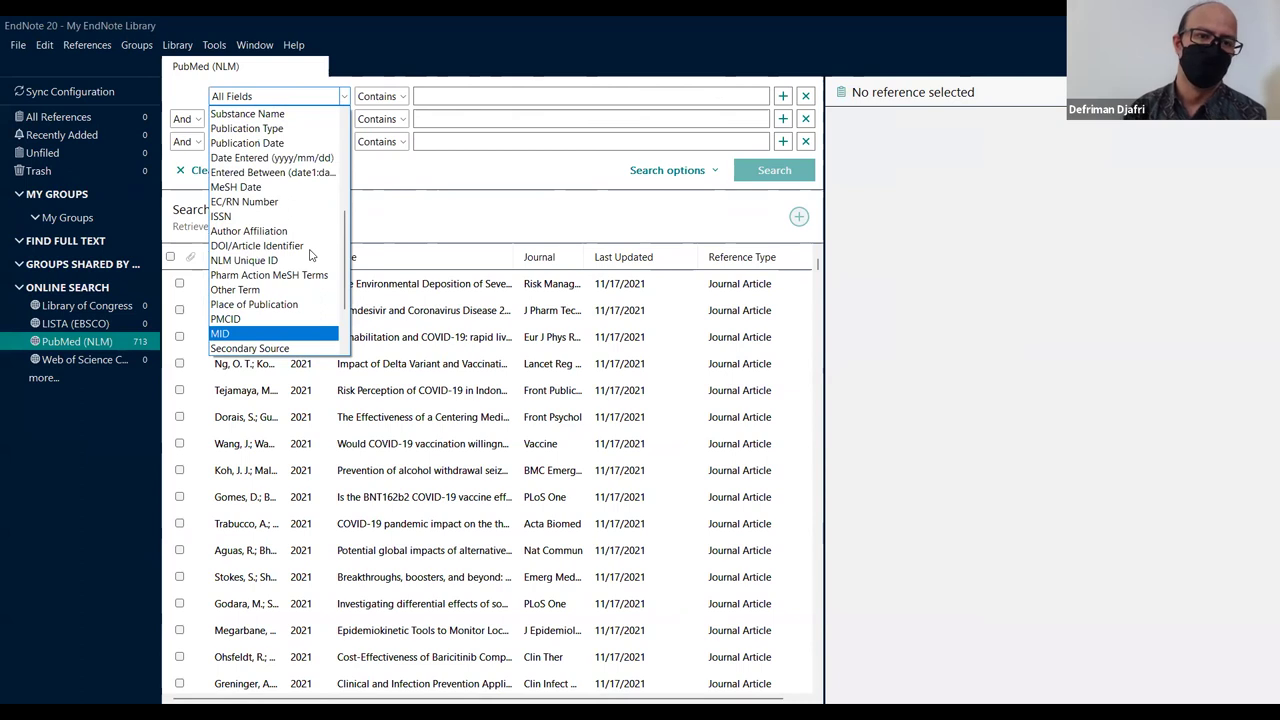
{"action": "scroll", "coordinate": [310, 252], "scroll_direction": "down", "scroll_amount": 1}
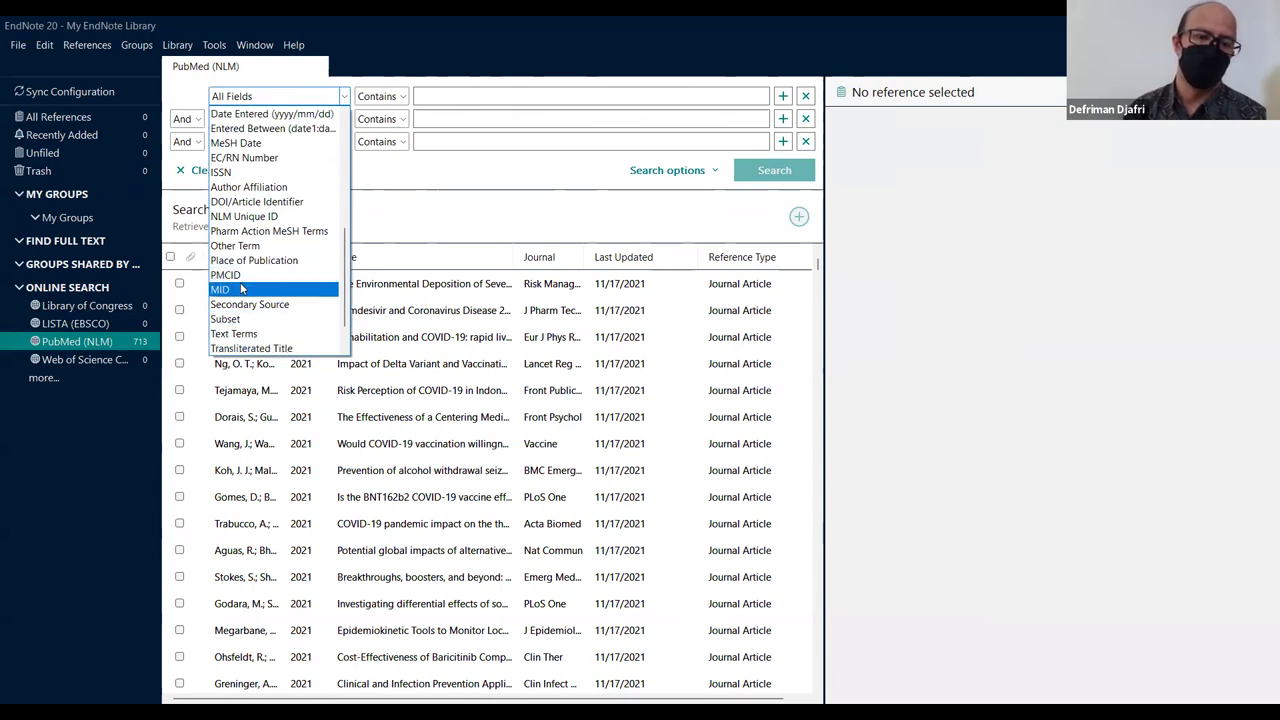
{"action": "scroll", "coordinate": [283, 259], "scroll_direction": "down", "scroll_amount": 1}
{"action": "scroll", "coordinate": [281, 268], "scroll_direction": "up", "scroll_amount": 8}
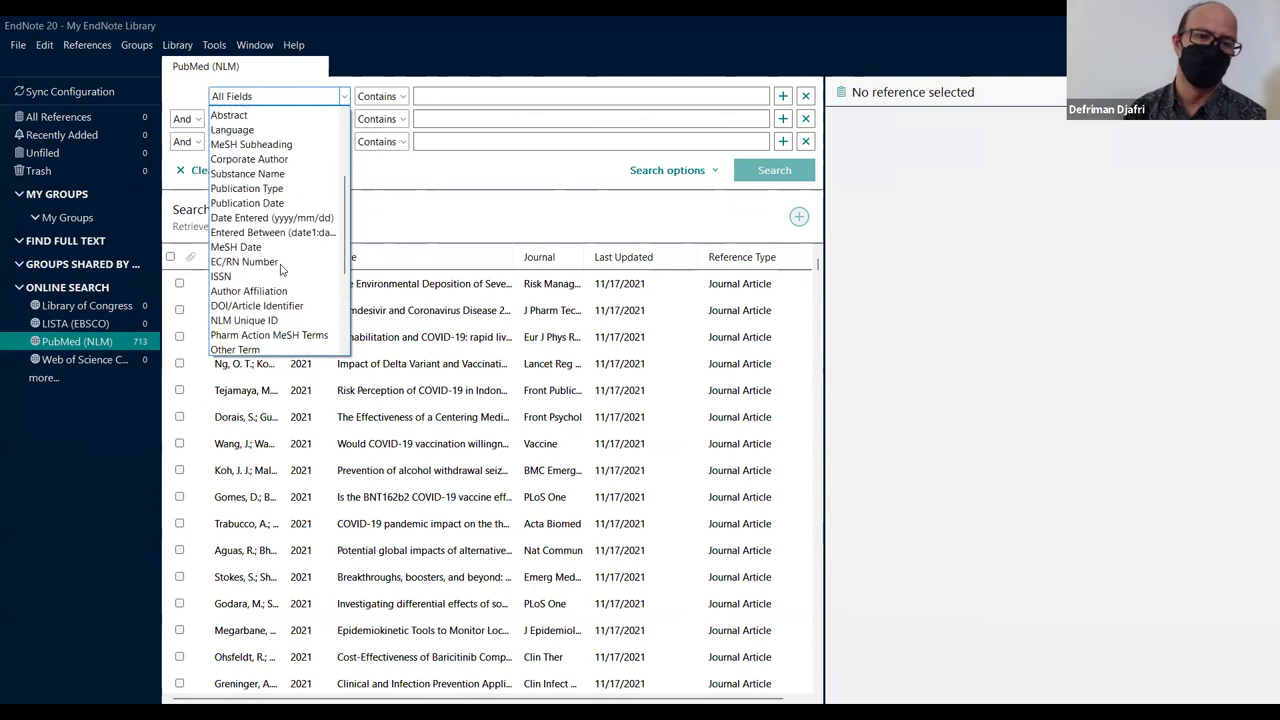
{"action": "scroll", "coordinate": [283, 268], "scroll_direction": "up", "scroll_amount": 1}
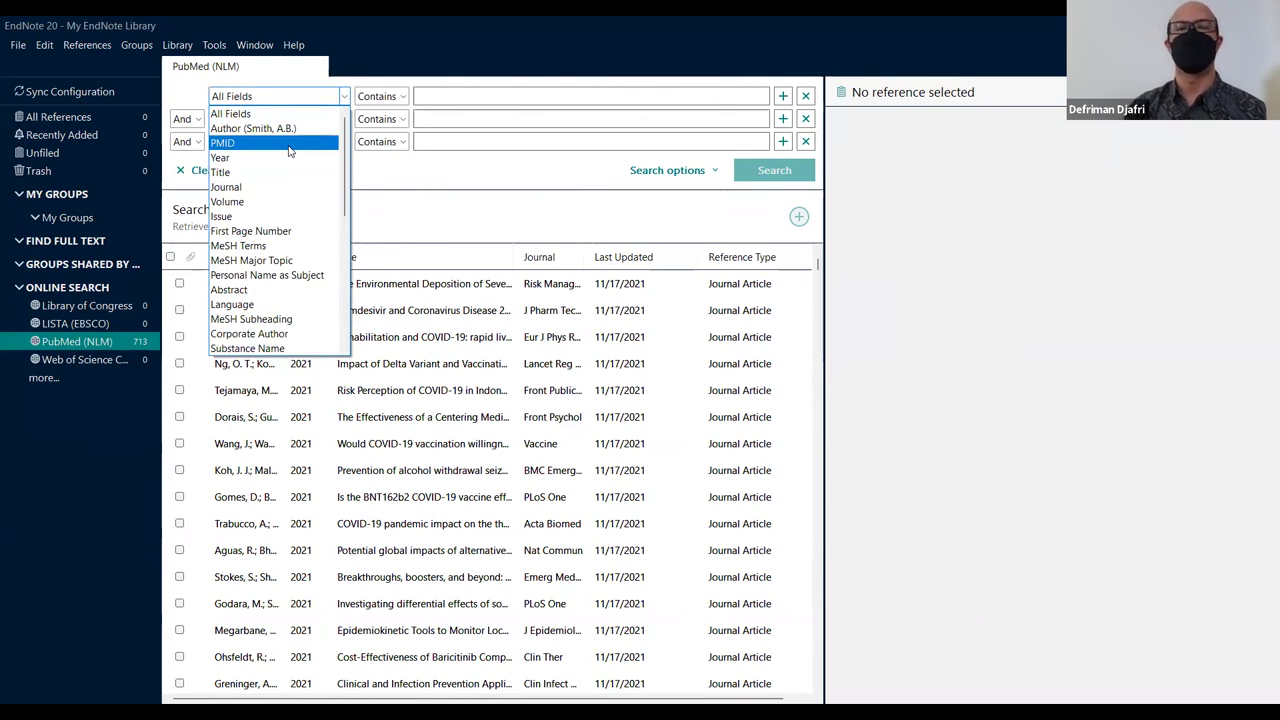
{"action": "scroll", "coordinate": [322, 175], "scroll_direction": "down", "scroll_amount": 1}
{"action": "scroll", "coordinate": [322, 175], "scroll_direction": "down", "scroll_amount": 4}
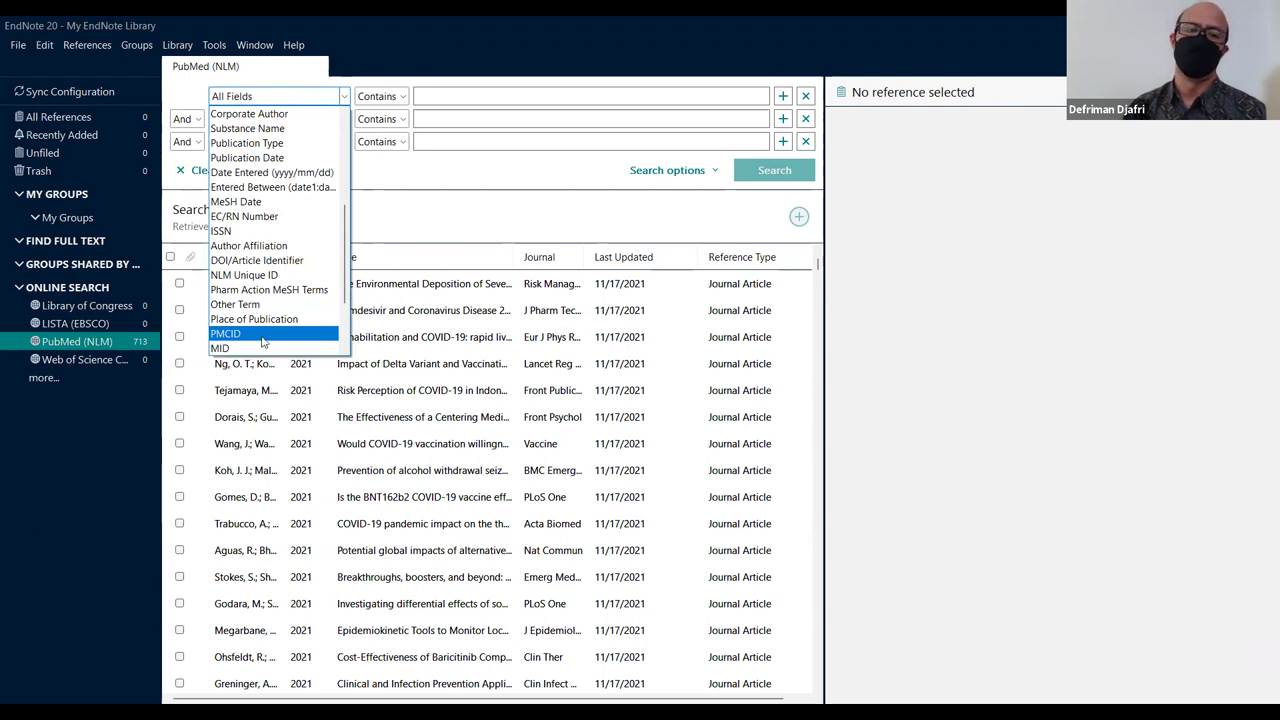
{"action": "scroll", "coordinate": [263, 342], "scroll_direction": "up", "scroll_amount": 6}
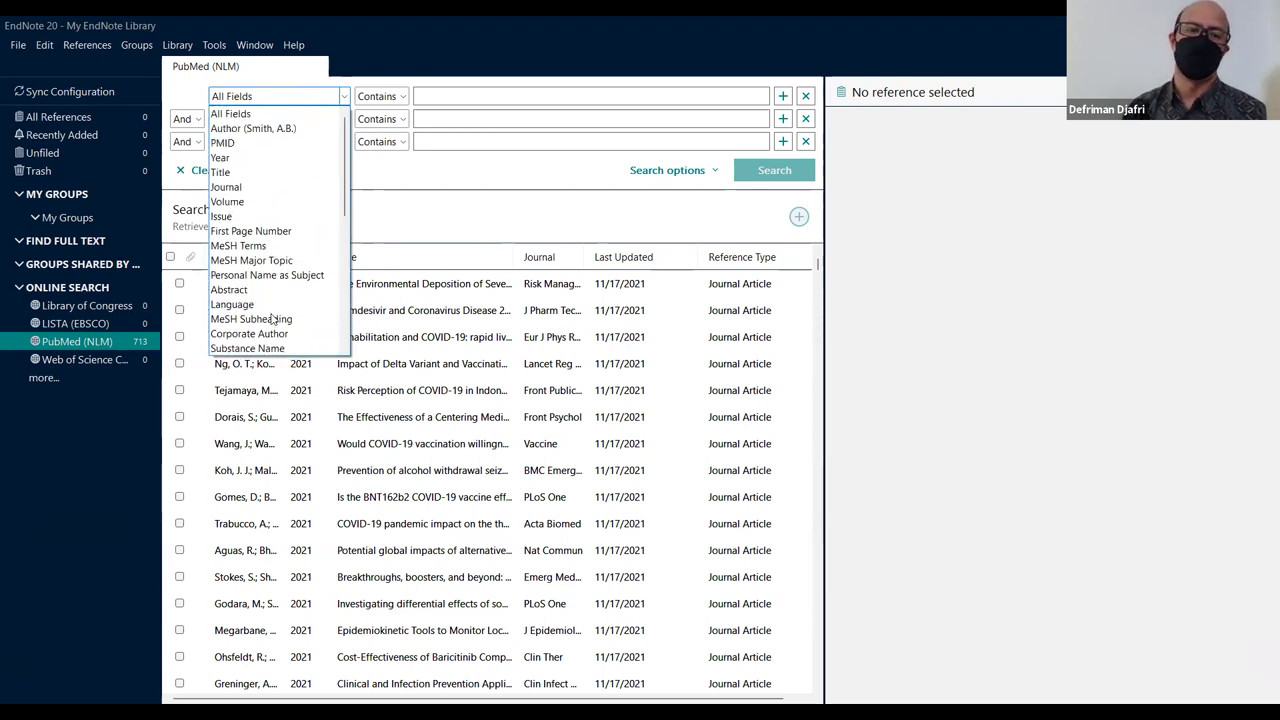
{"action": "left_click", "coordinate": [238, 143]}
Paste the copied PMID 33301246 into the PMID criterion and run the online search.
{"action": "left_click", "coordinate": [429, 97]}
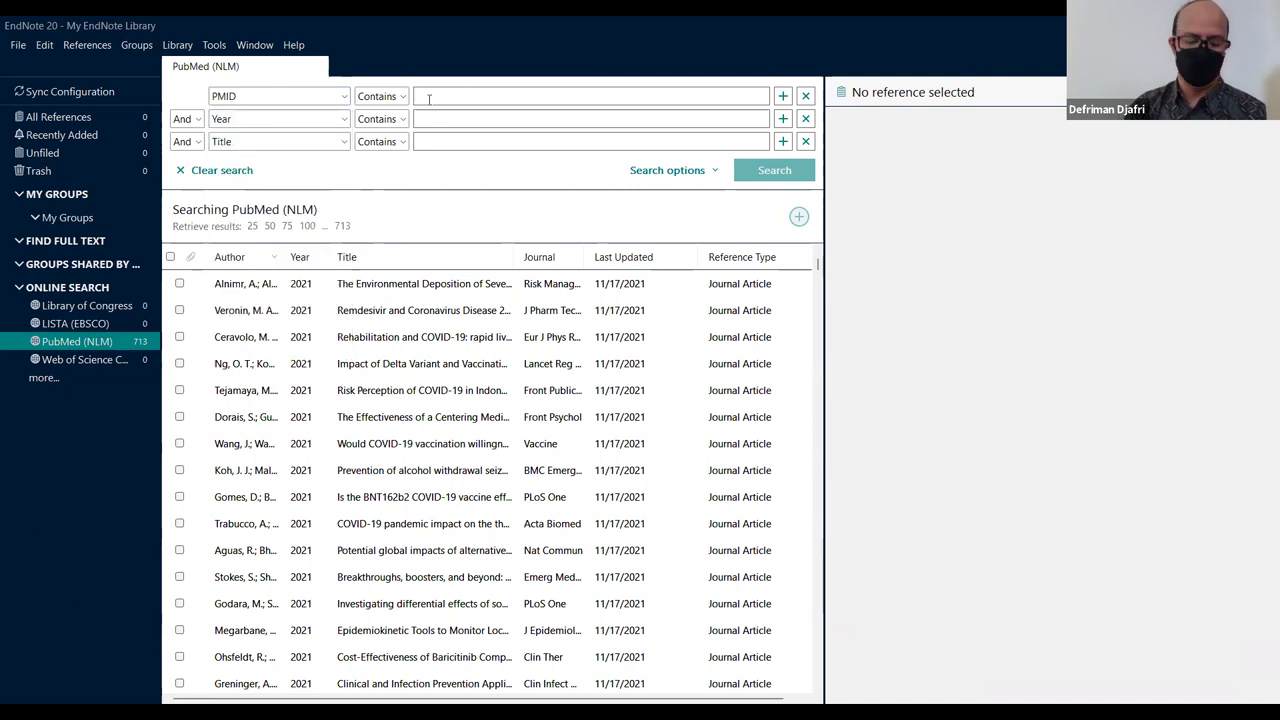
{"action": "key", "text": "ctrl+v"}
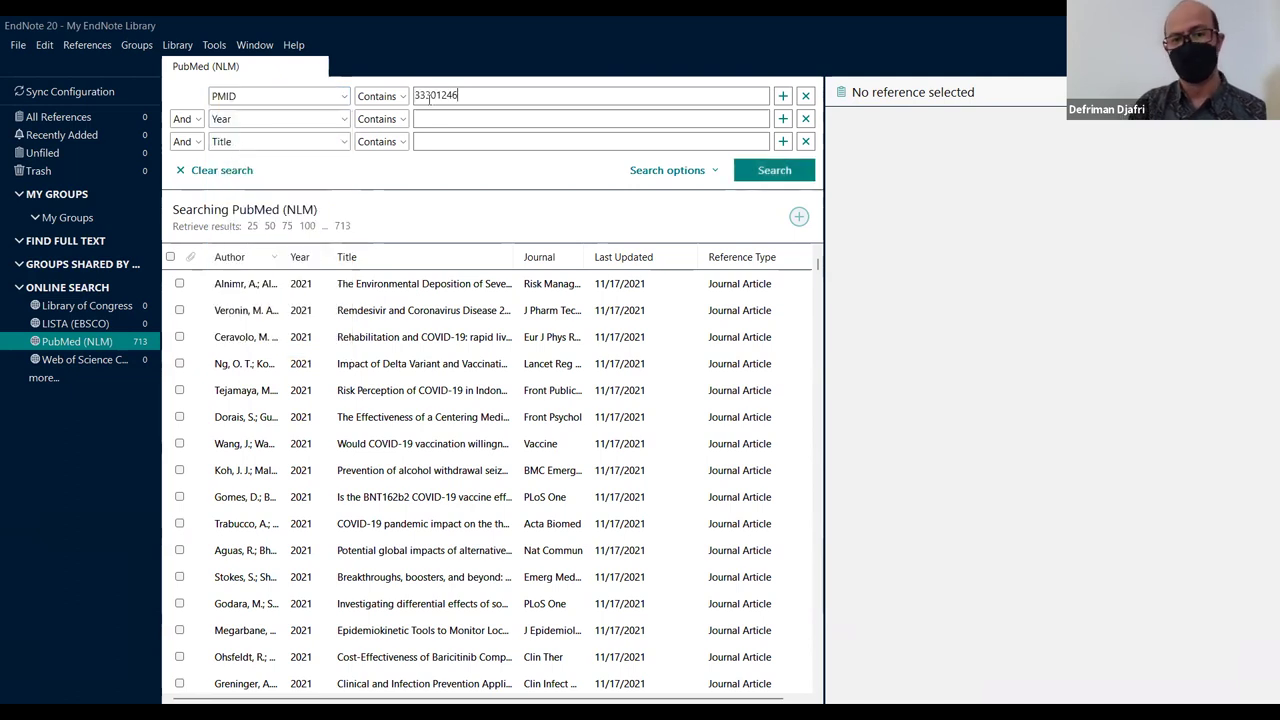
{"action": "left_click", "coordinate": [771, 172]}
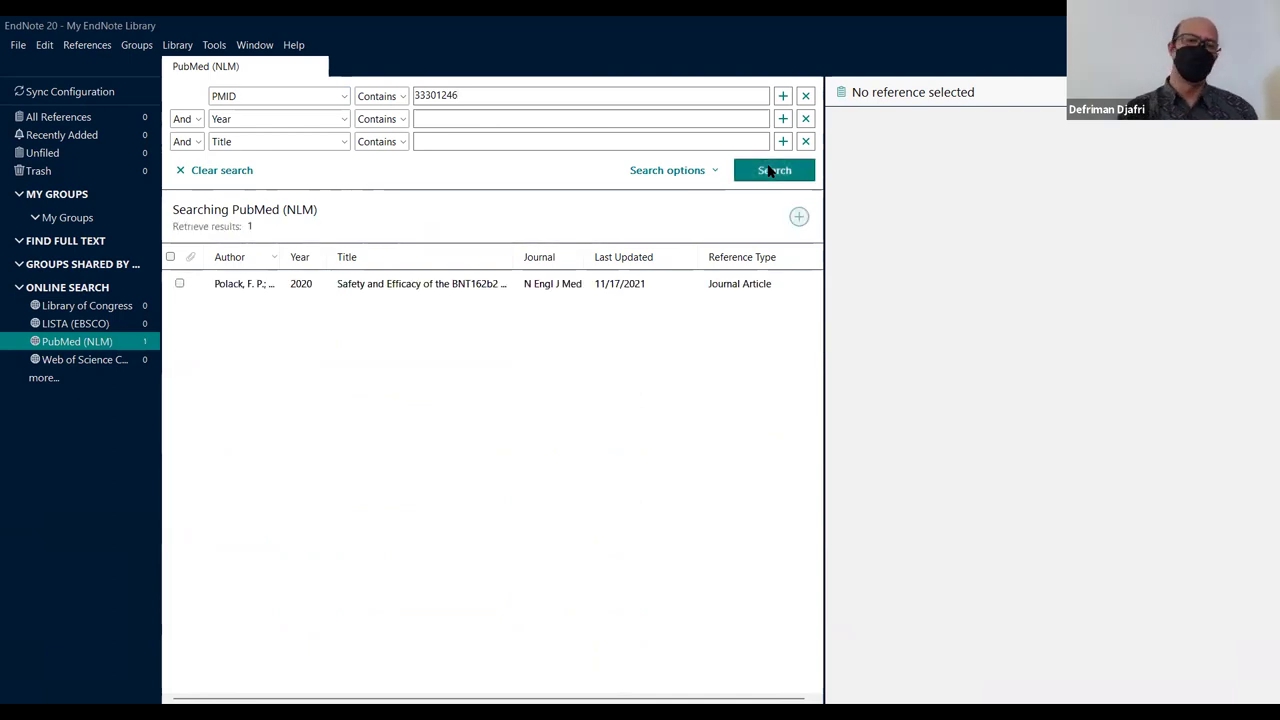
Select the retrieved BNT162b2 vaccine reference and read through its summary and abstract.
{"action": "left_click", "coordinate": [413, 289]}
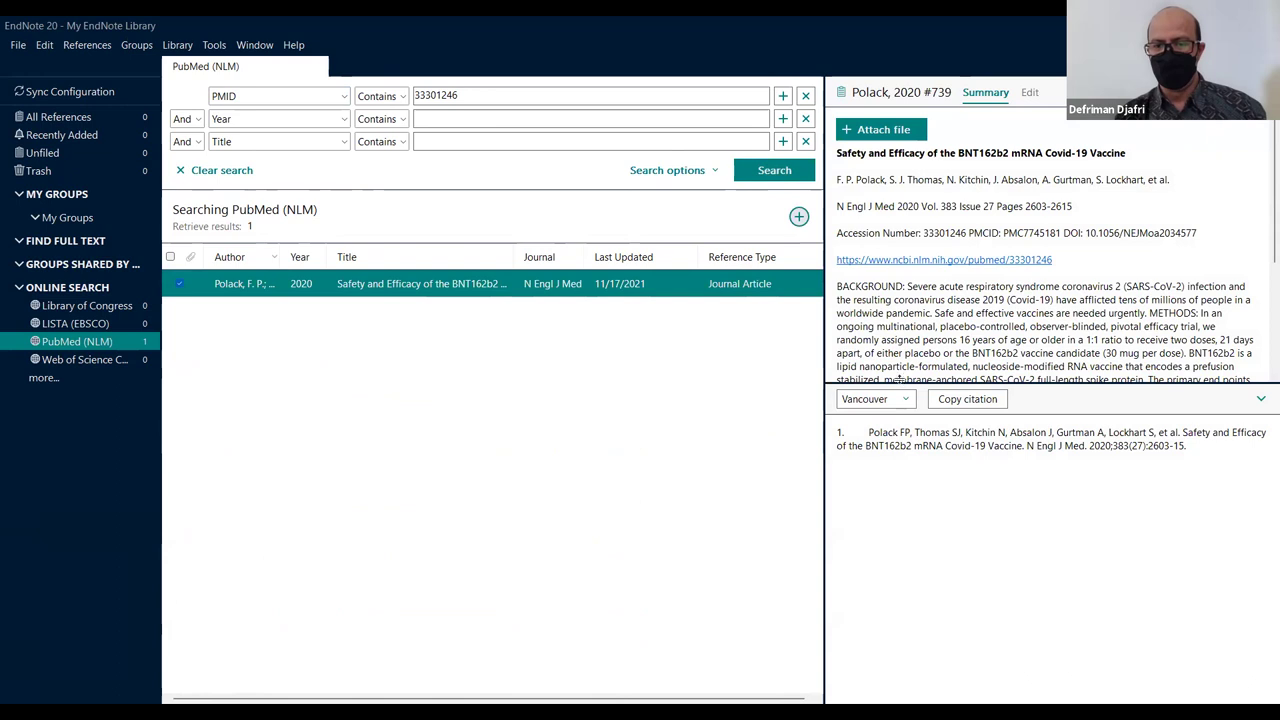
{"action": "scroll", "coordinate": [1124, 346], "scroll_direction": "down", "scroll_amount": 5}
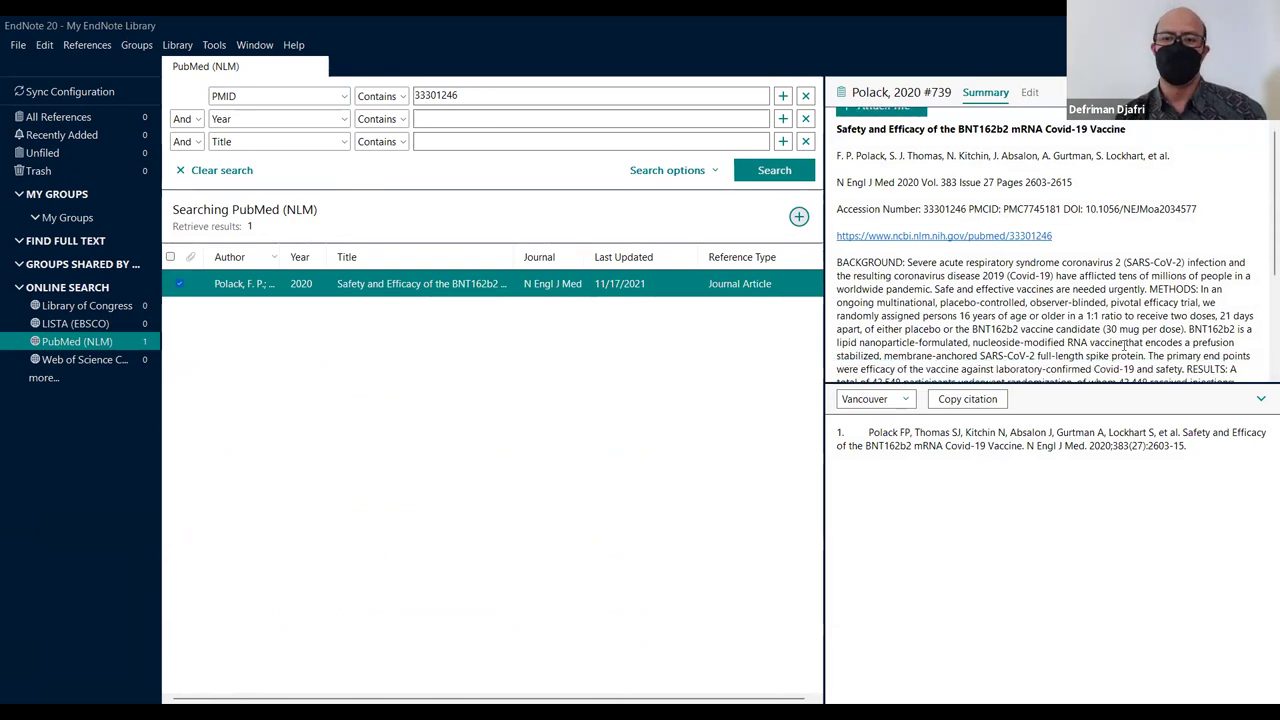
{"action": "scroll", "coordinate": [1124, 346], "scroll_direction": "up", "scroll_amount": 5}
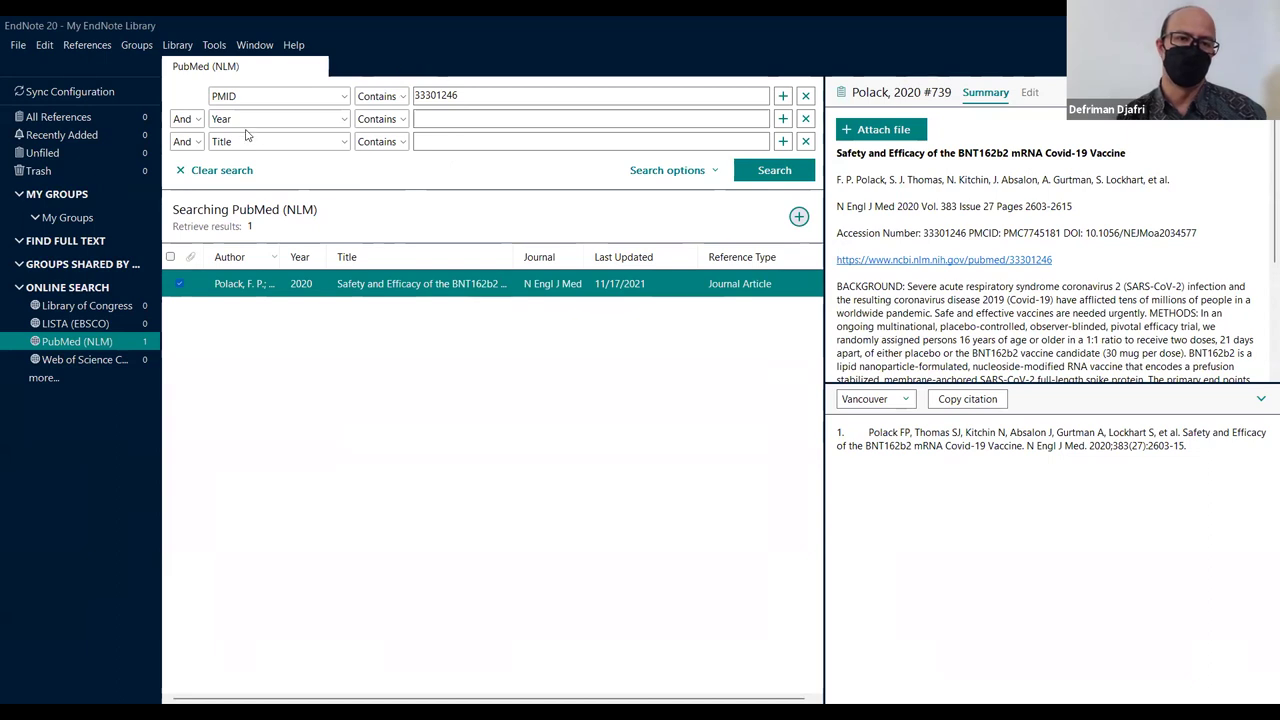
Switch the first criterion back to All Fields and replace its search value with "maternal health".
{"action": "left_click", "coordinate": [345, 96]}
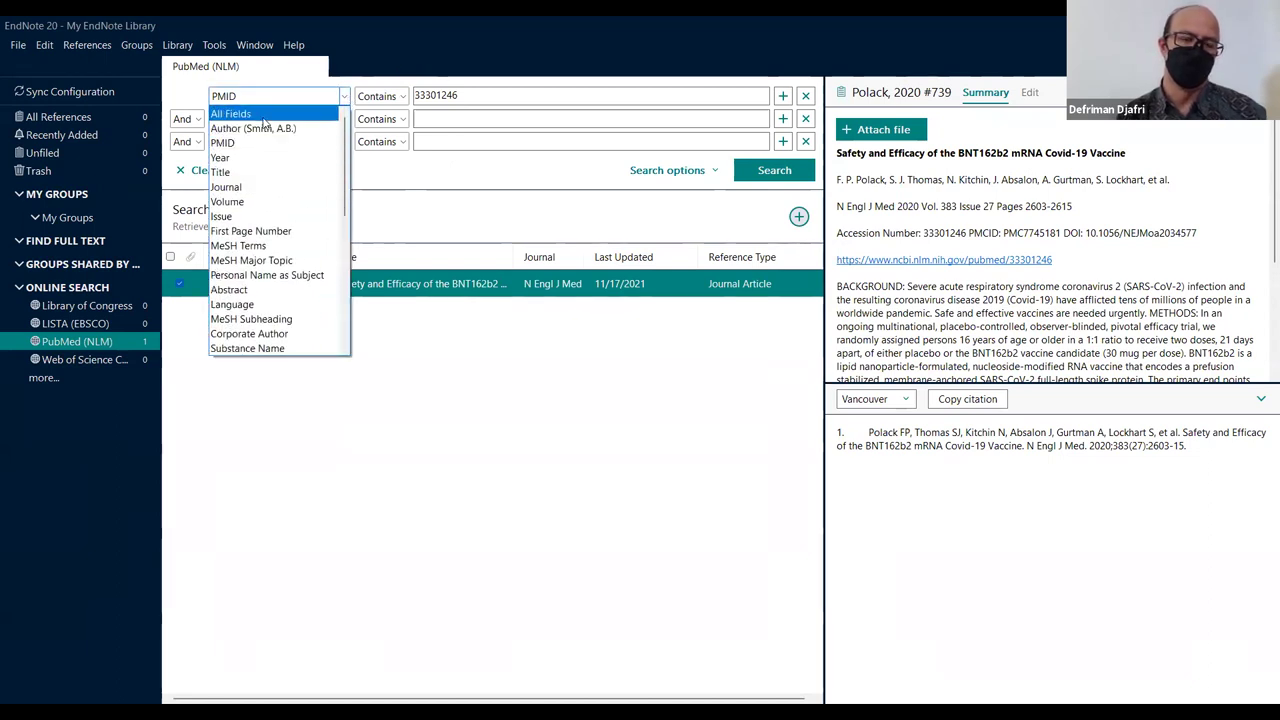
{"action": "left_click", "coordinate": [284, 115]}
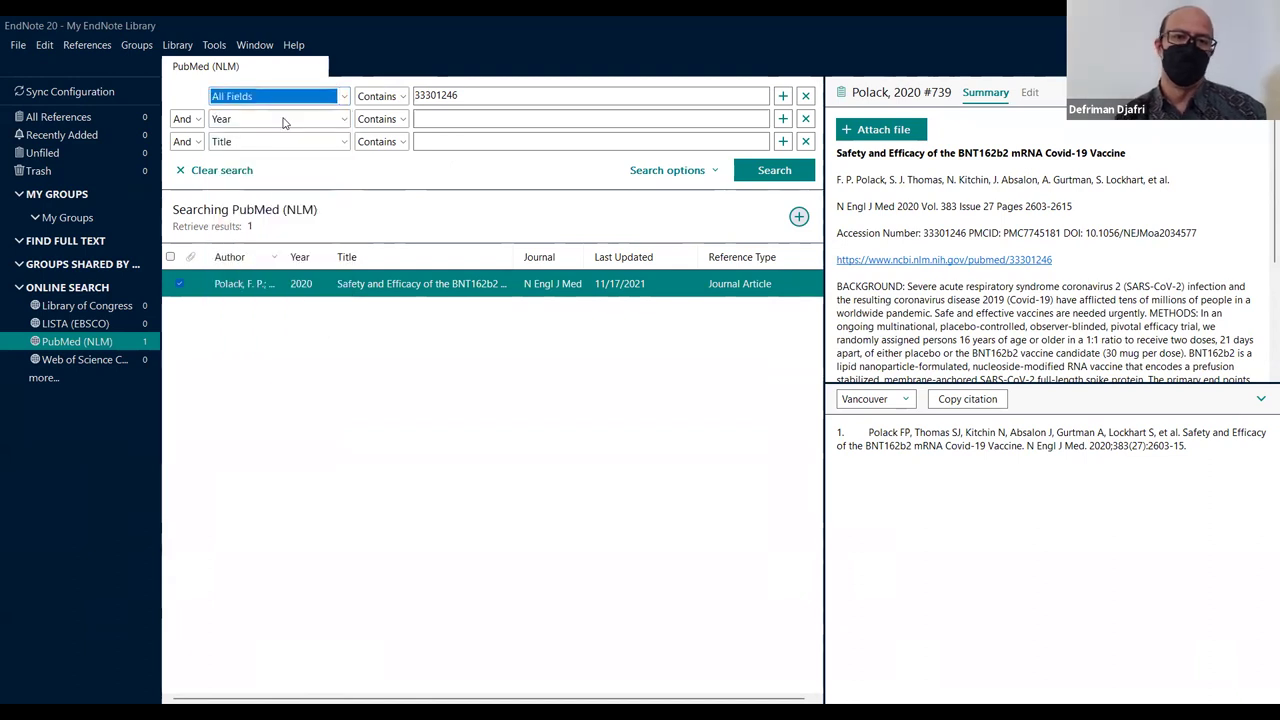
{"action": "left_click", "coordinate": [500, 94]}
{"action": "left_click_drag", "start_coordinate": [500, 94], "coordinate": [323, 112]}
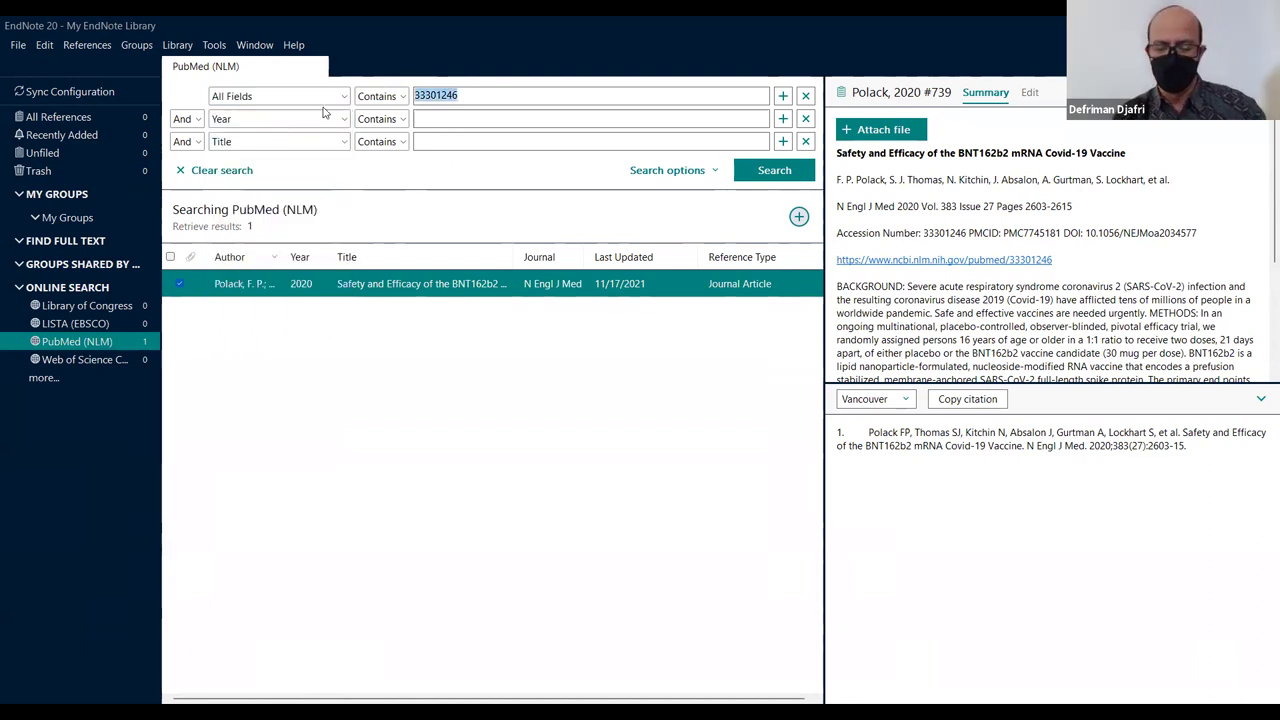
{"action": "key", "text": "BackSpace"}
{"action": "type", "text": "mater"}
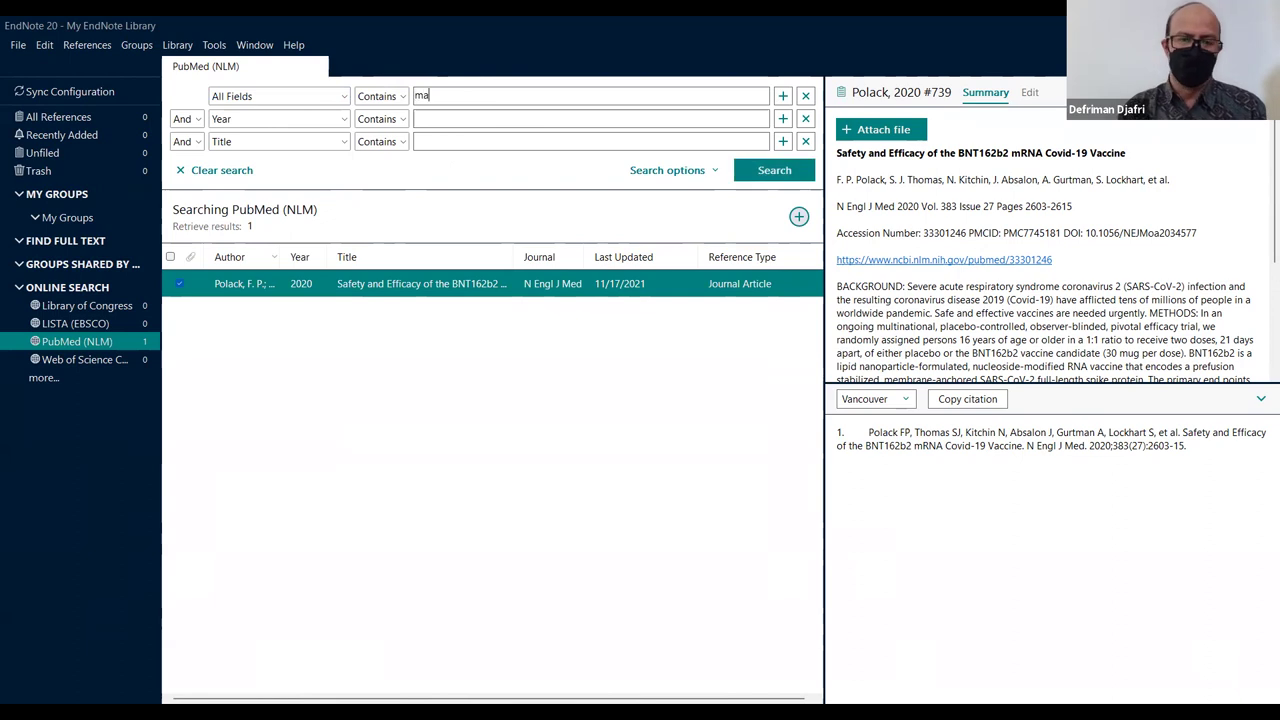
{"action": "type", "text": "nal"}
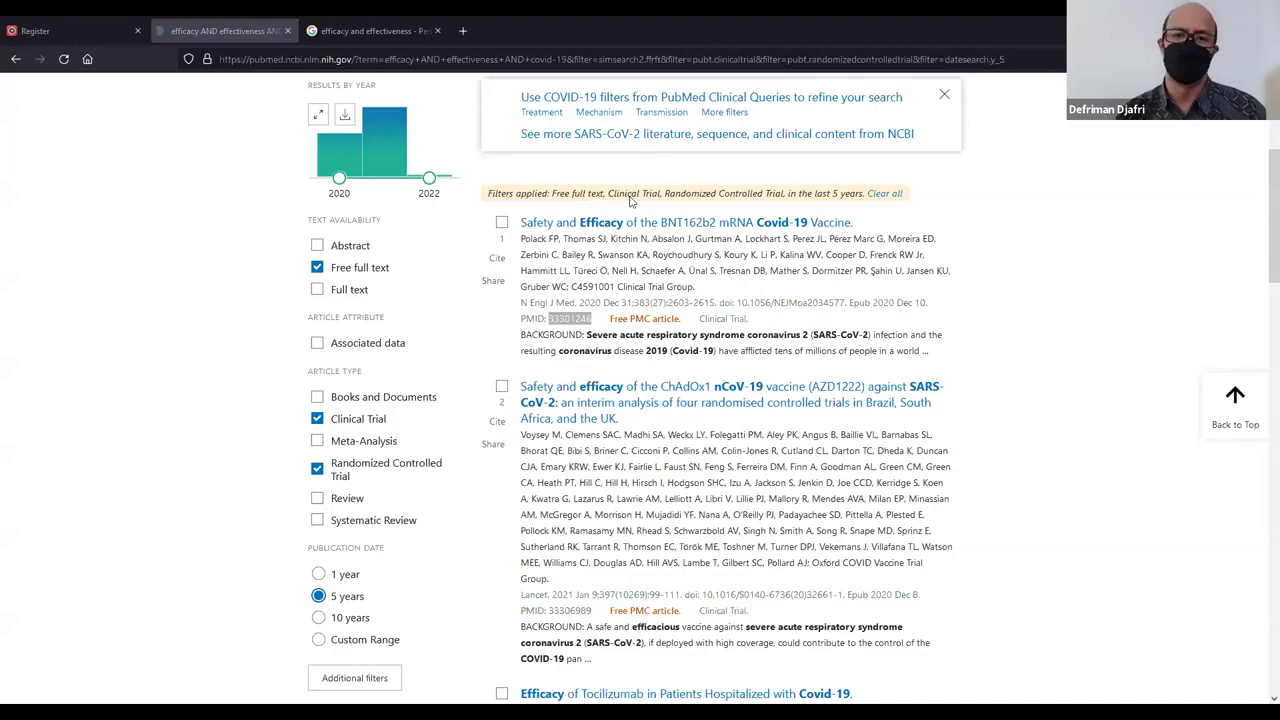
{"action": "scroll", "coordinate": [630, 200], "scroll_direction": "up", "scroll_amount": 3}
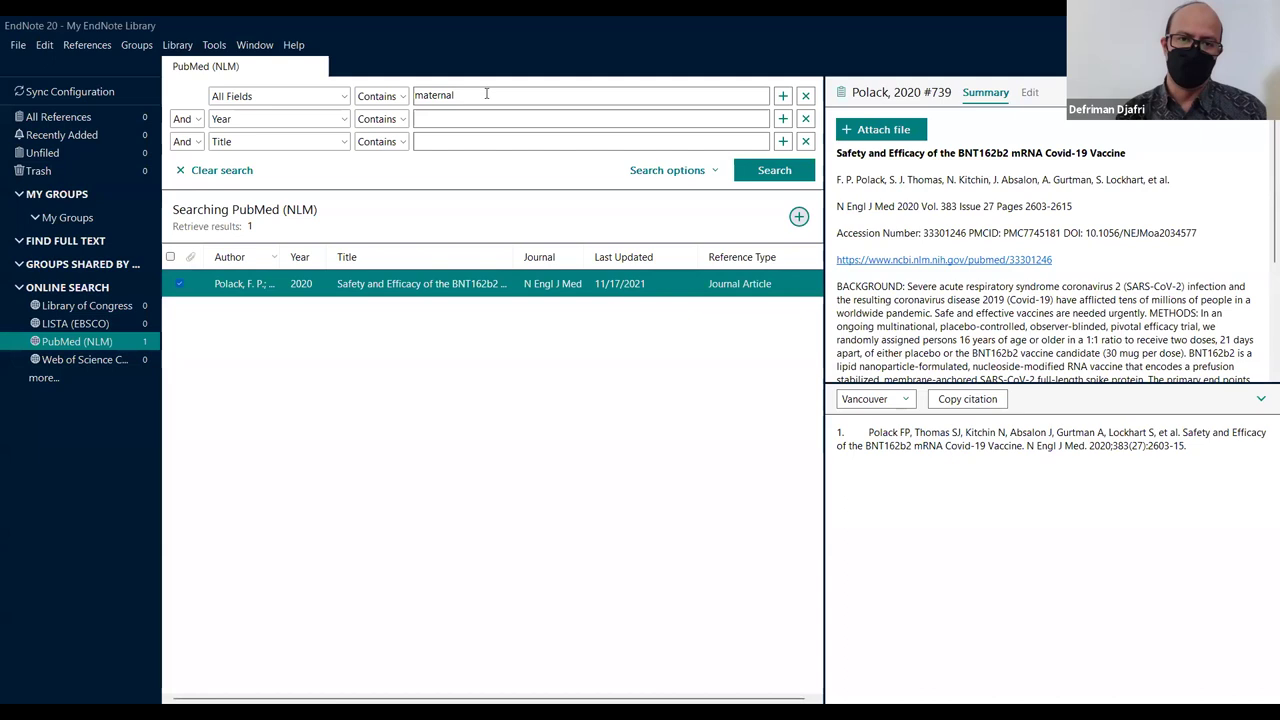
{"action": "type", "text": "health"}
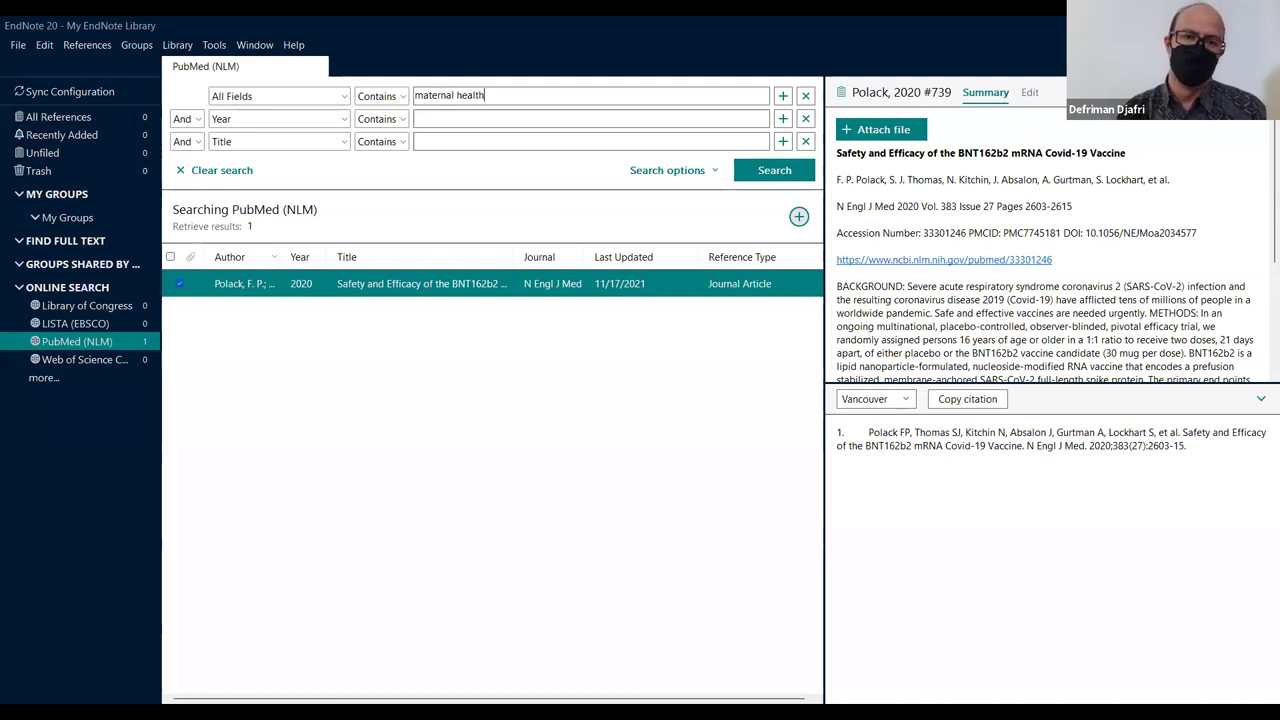
Extend the All Fields search value to "maternal health AND earthquake AND indonesia" and run the online search.
{"action": "type", "text": " AND"}
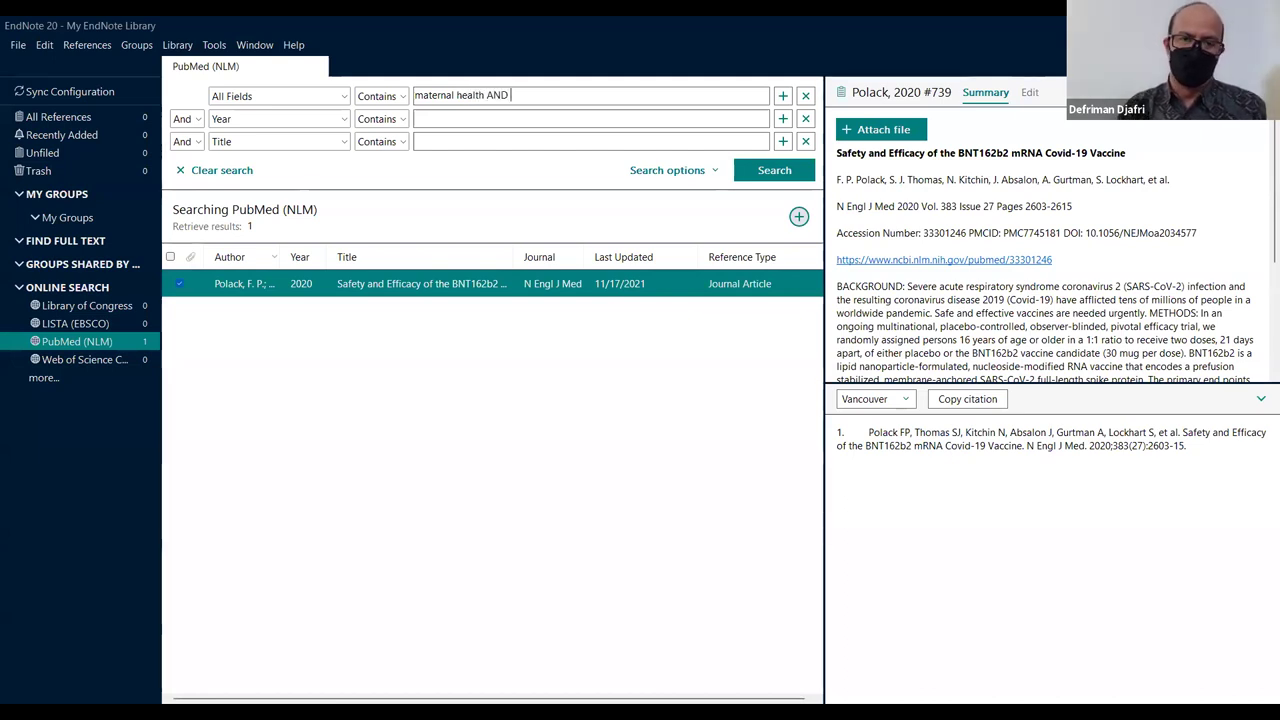
{"action": "type", "text": " ear"}
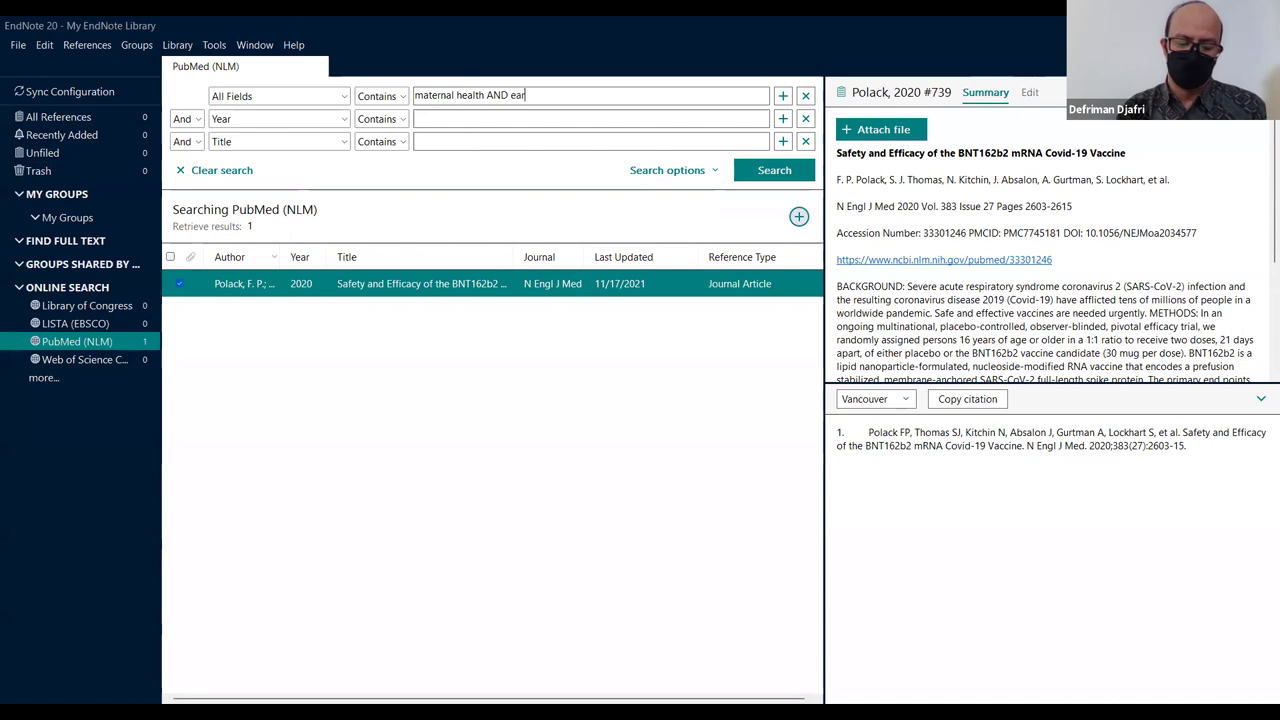
{"action": "type", "text": "thquakr"}
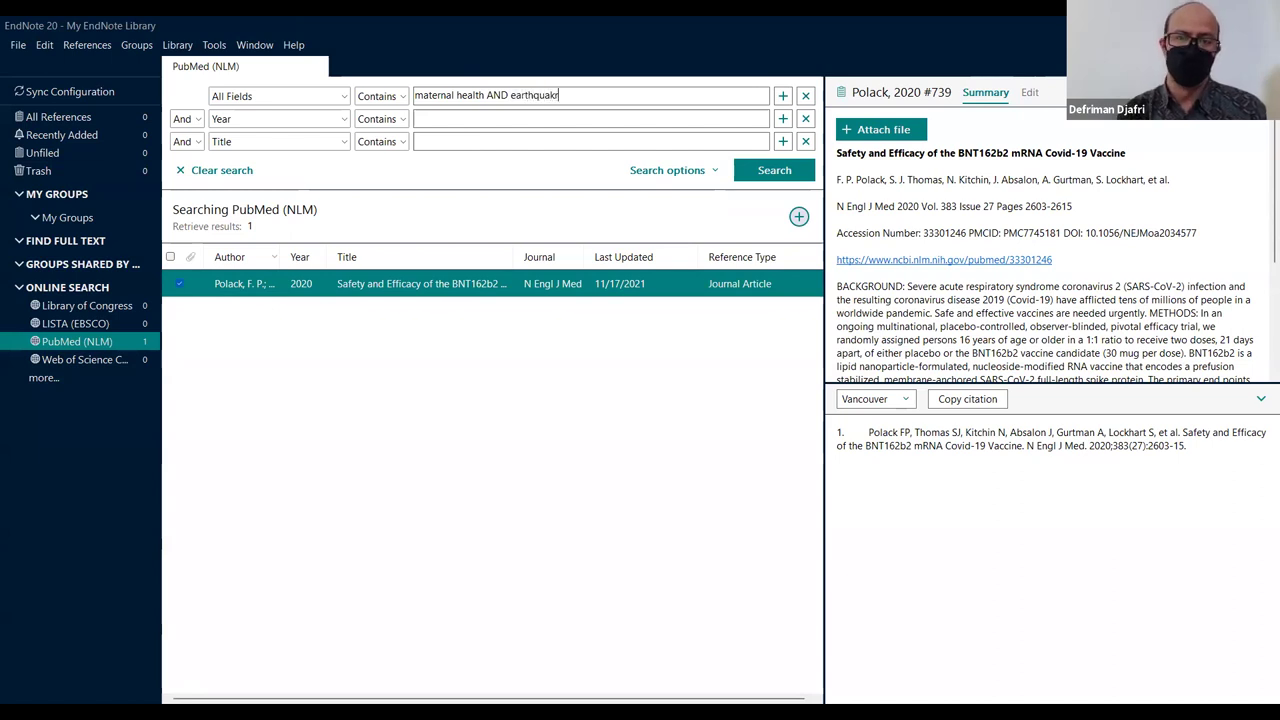
{"action": "key", "text": "BackSpace"}
{"action": "type", "text": "e"}
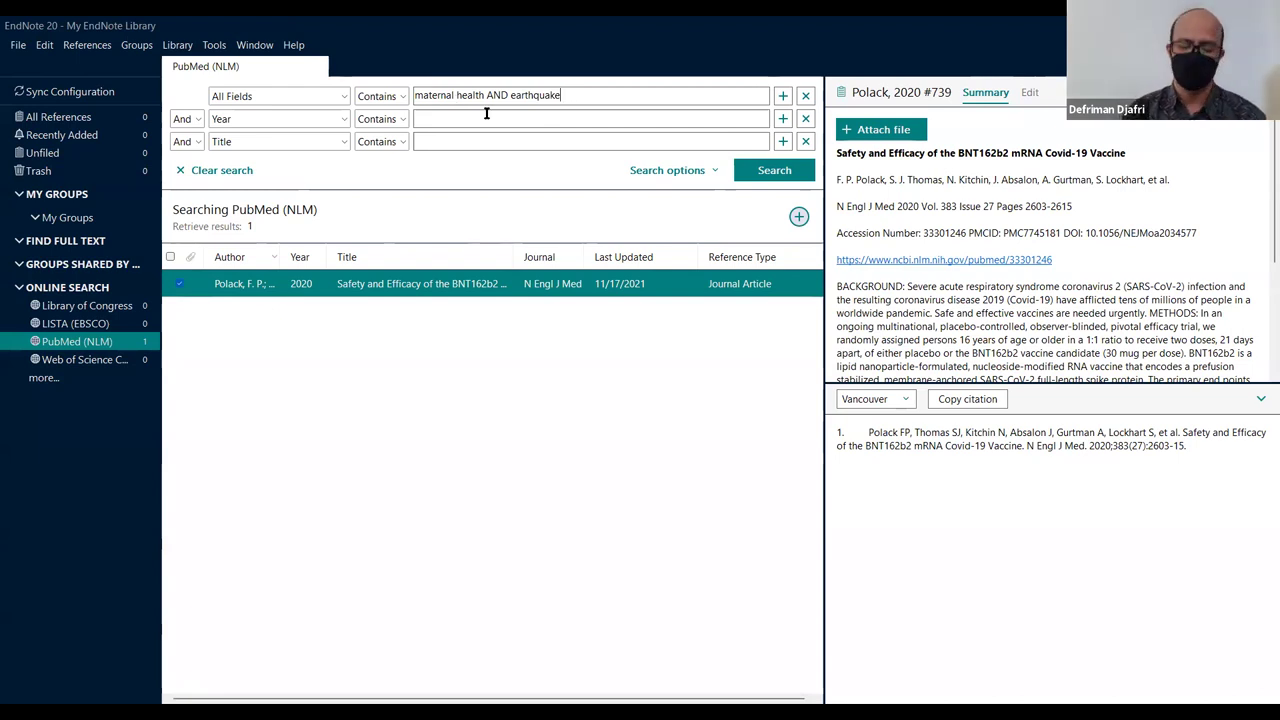
{"action": "type", "text": "AND"}
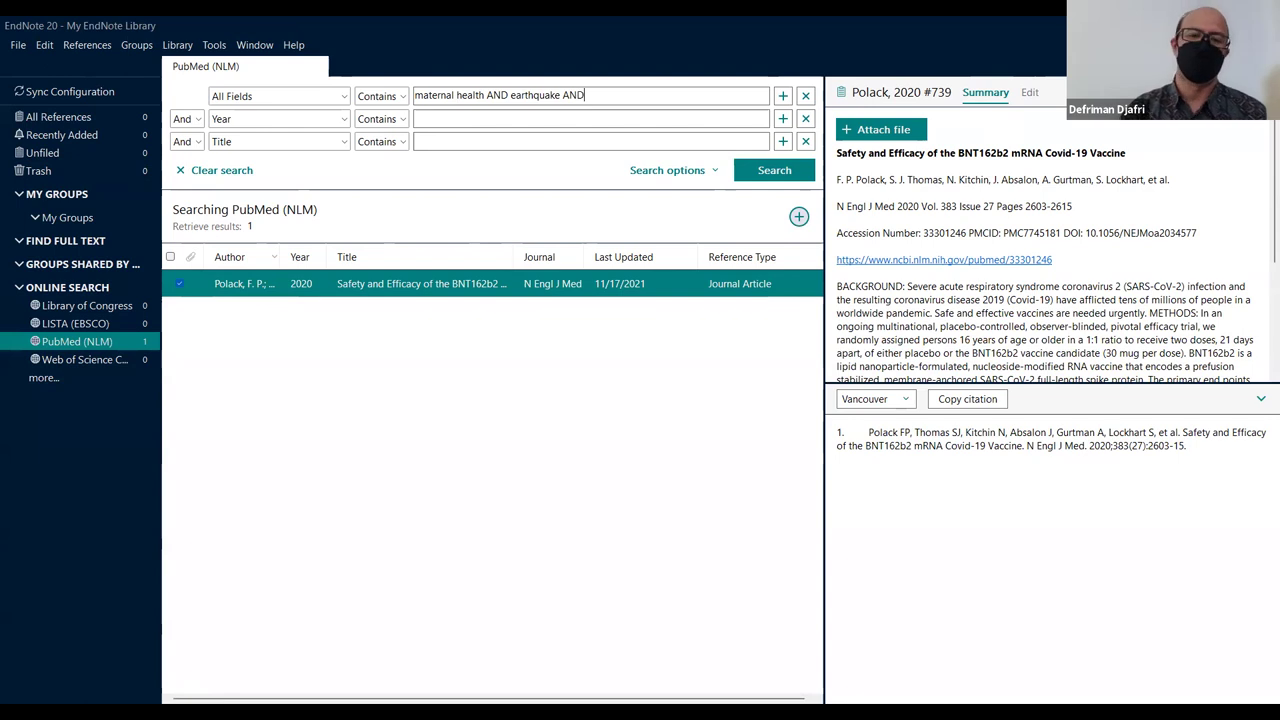
{"action": "type", "text": " indones"}
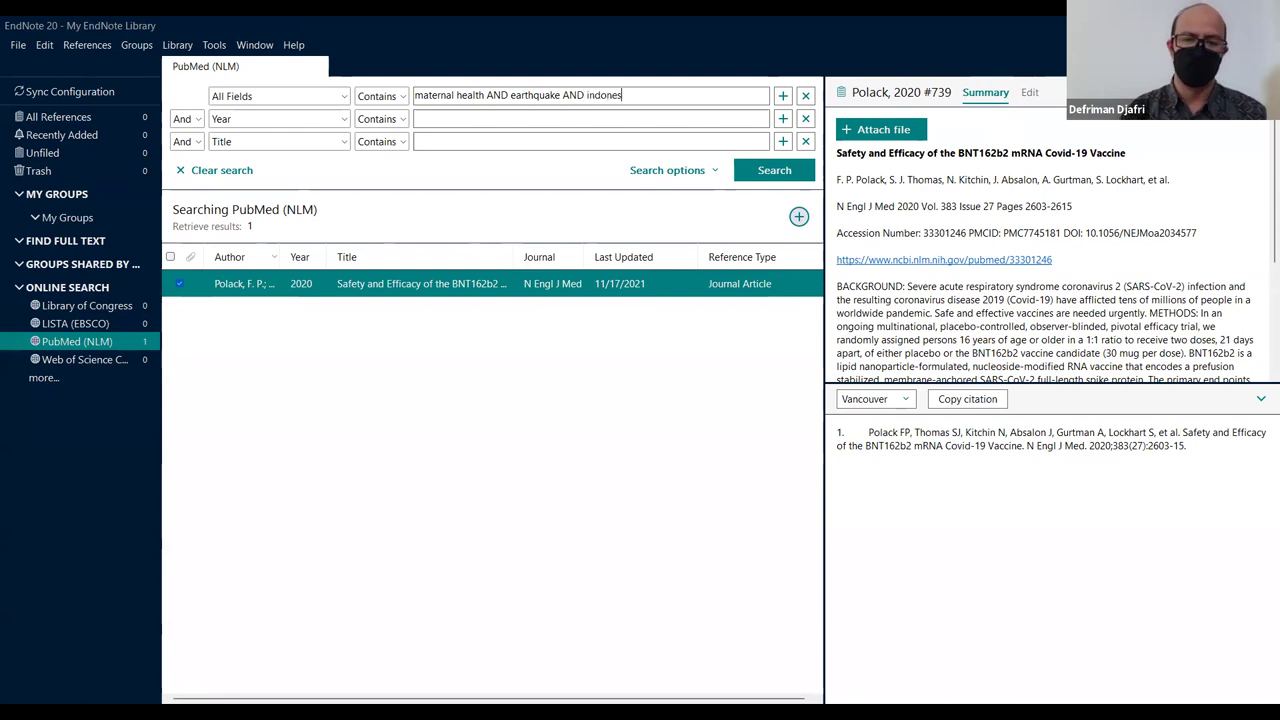
{"action": "type", "text": "ia"}
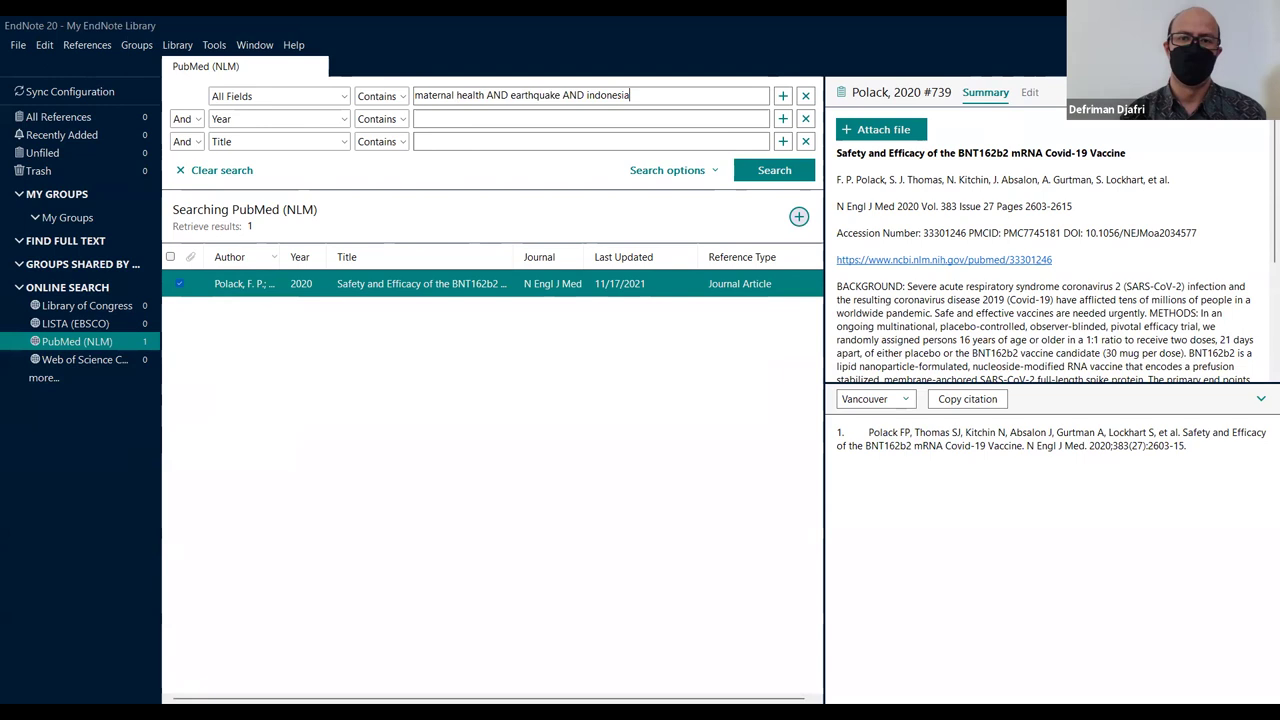
{"action": "left_click", "coordinate": [759, 173]}
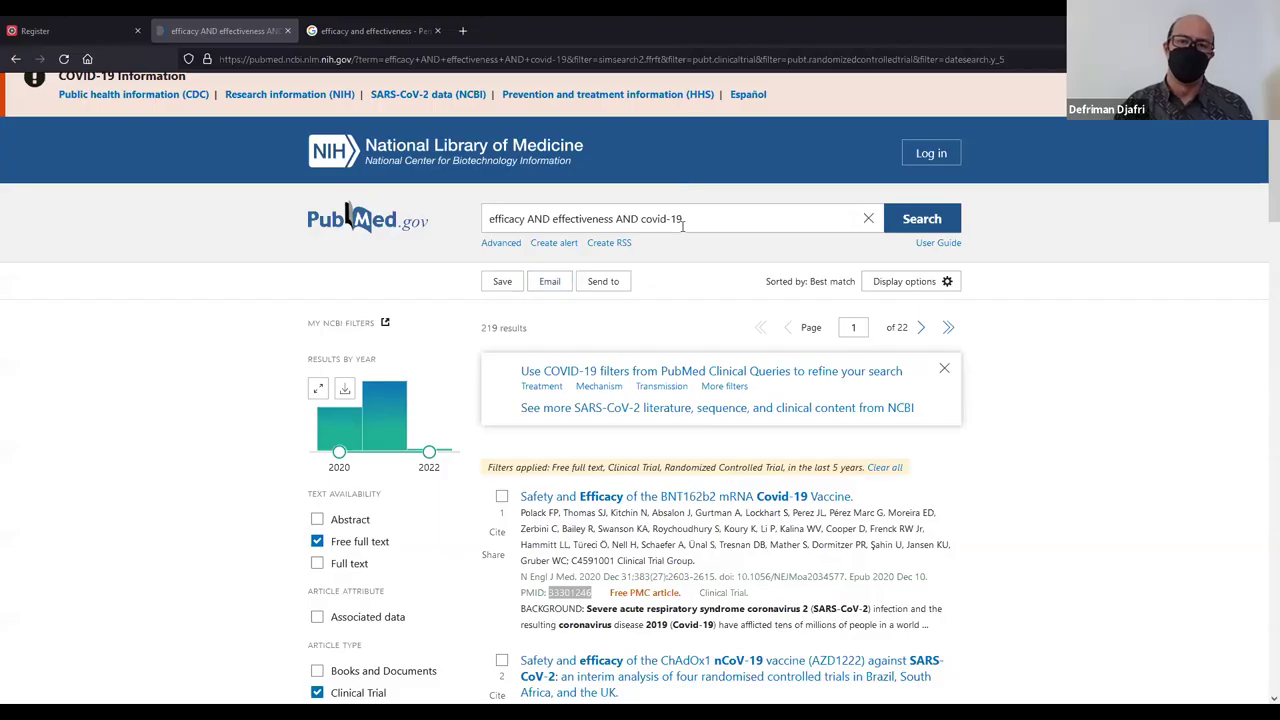
On the PubMed website in the browser, replace the search query with "maternal health AND earthquake AND indonesia" and run the search.
{"action": "left_click", "coordinate": [655, 224]}
{"action": "key", "text": "ctrl+a"}
{"action": "key", "text": "BackSpace"}
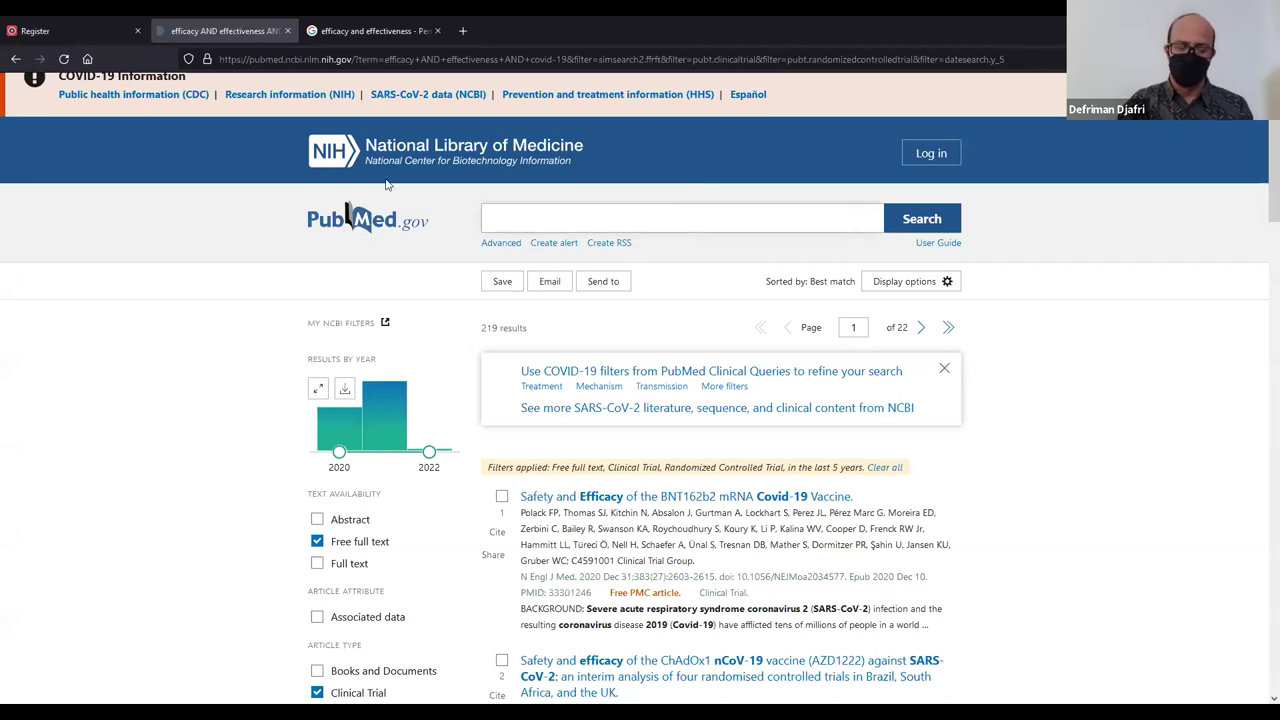
{"action": "type", "text": "ma"}
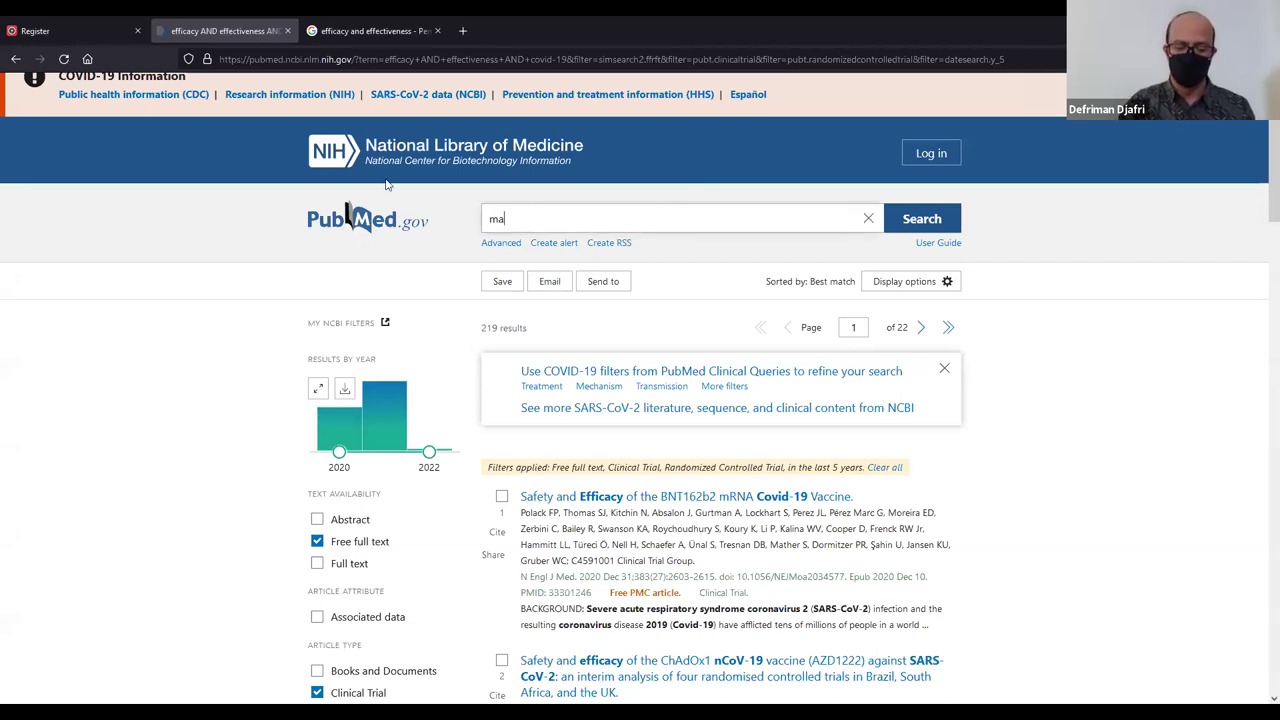
{"action": "type", "text": "ternal h"}
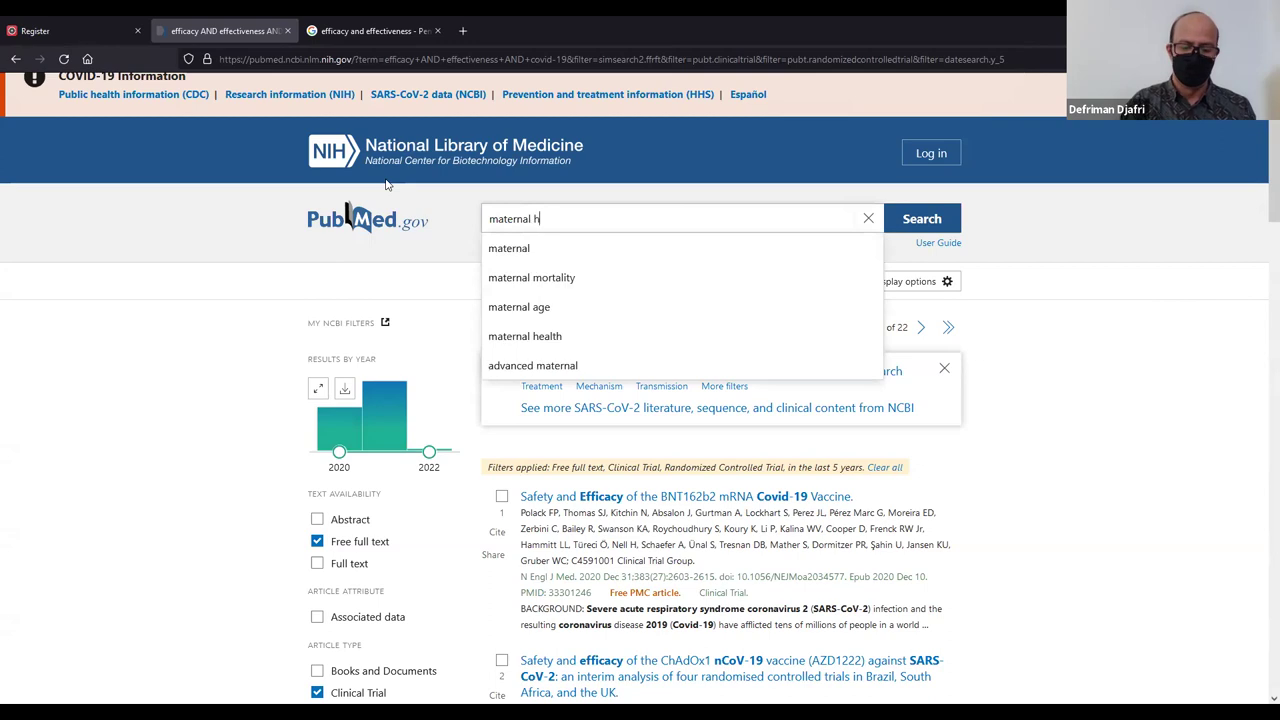
{"action": "type", "text": "ealth AND ear"}
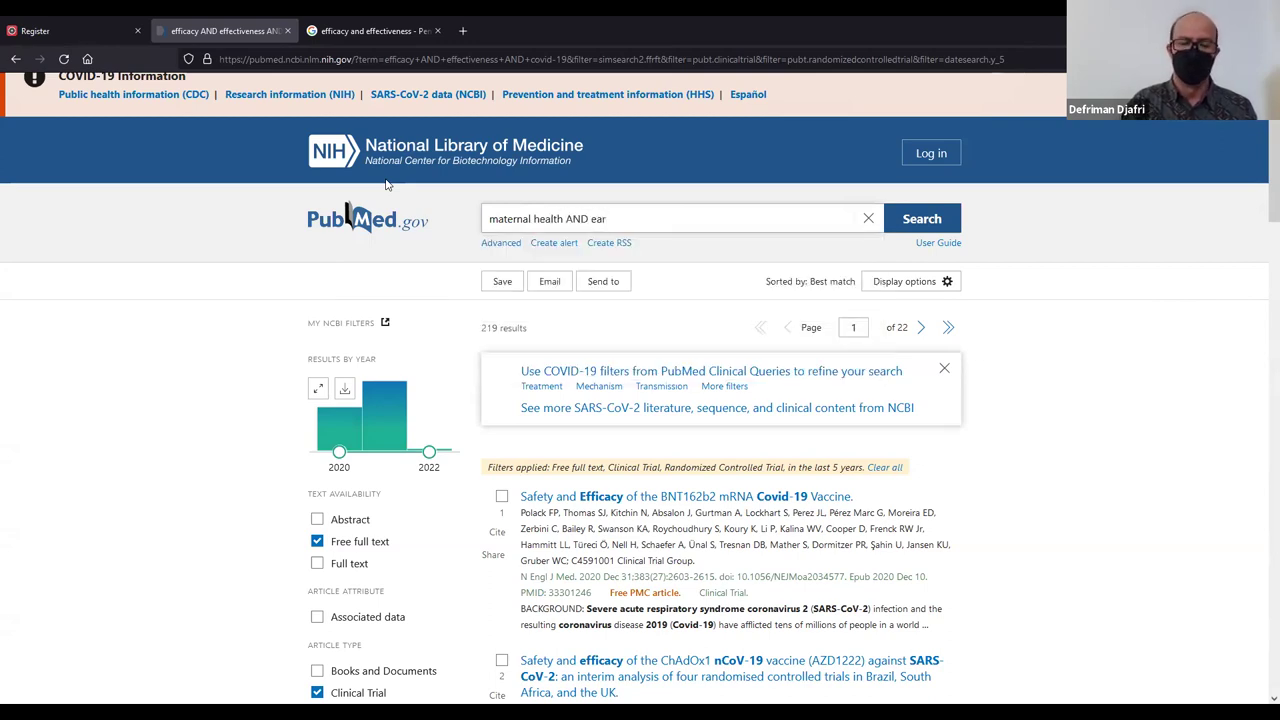
{"action": "type", "text": "q="}
{"action": "key", "text": "BackSpace"}
{"action": "key", "text": "BackSpace"}
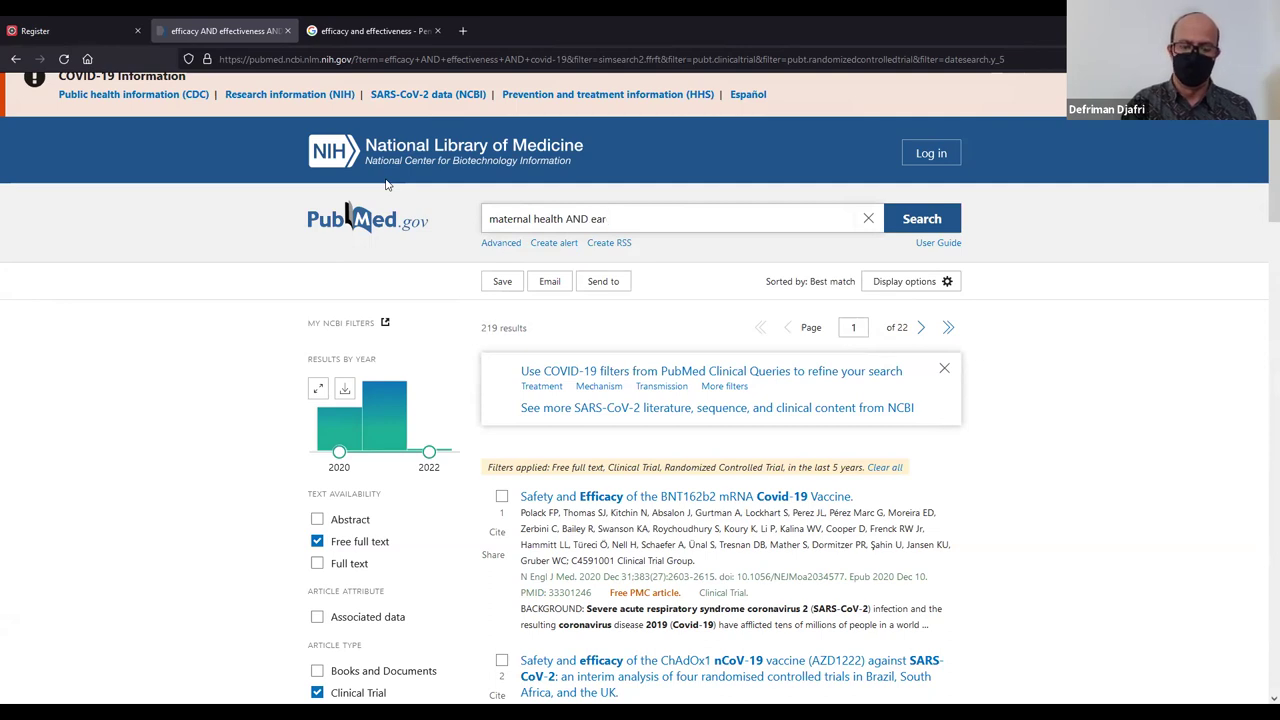
{"action": "type", "text": "tha"}
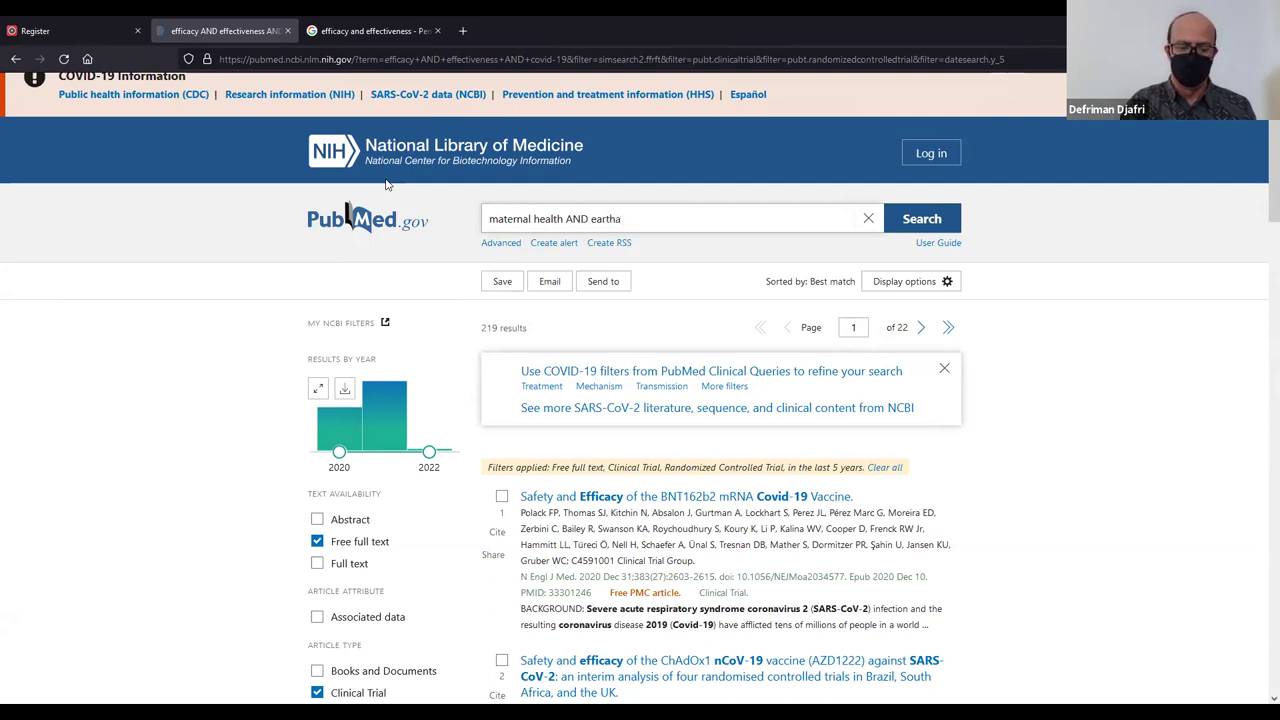
{"action": "key", "text": "BackSpace"}
{"action": "type", "text": "quake AND indonesia"}
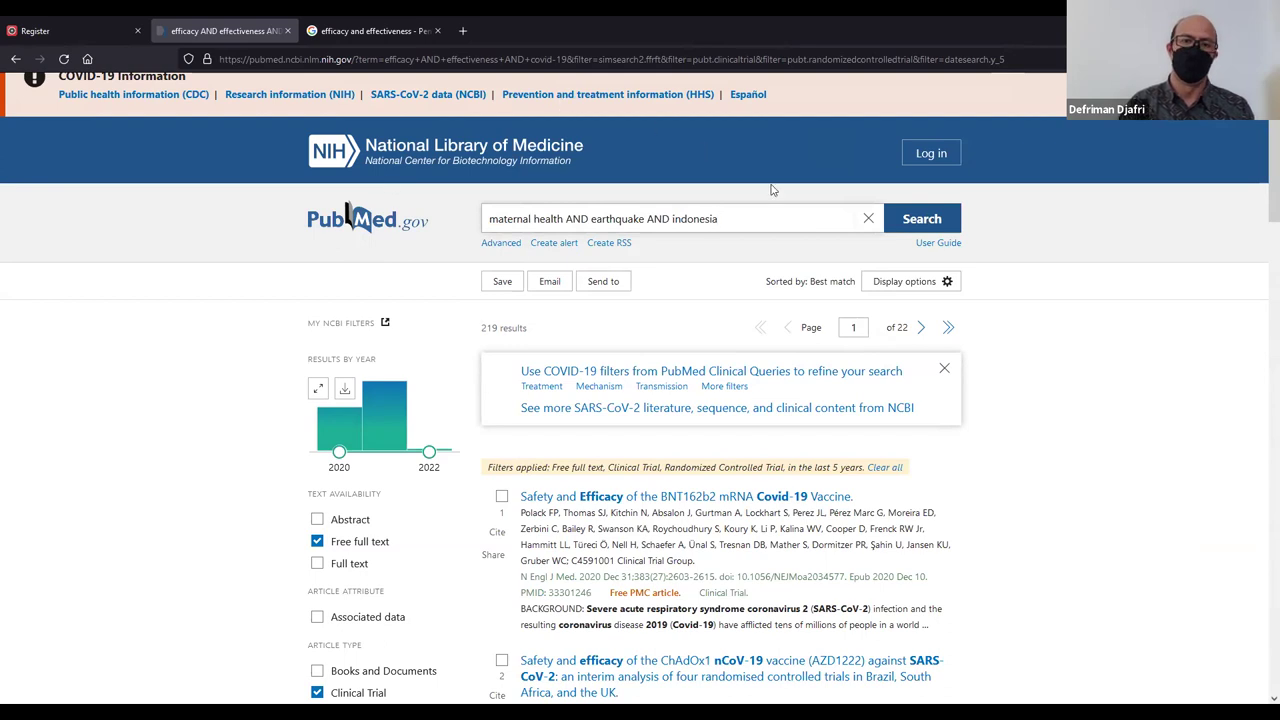
{"action": "left_click", "coordinate": [916, 222]}
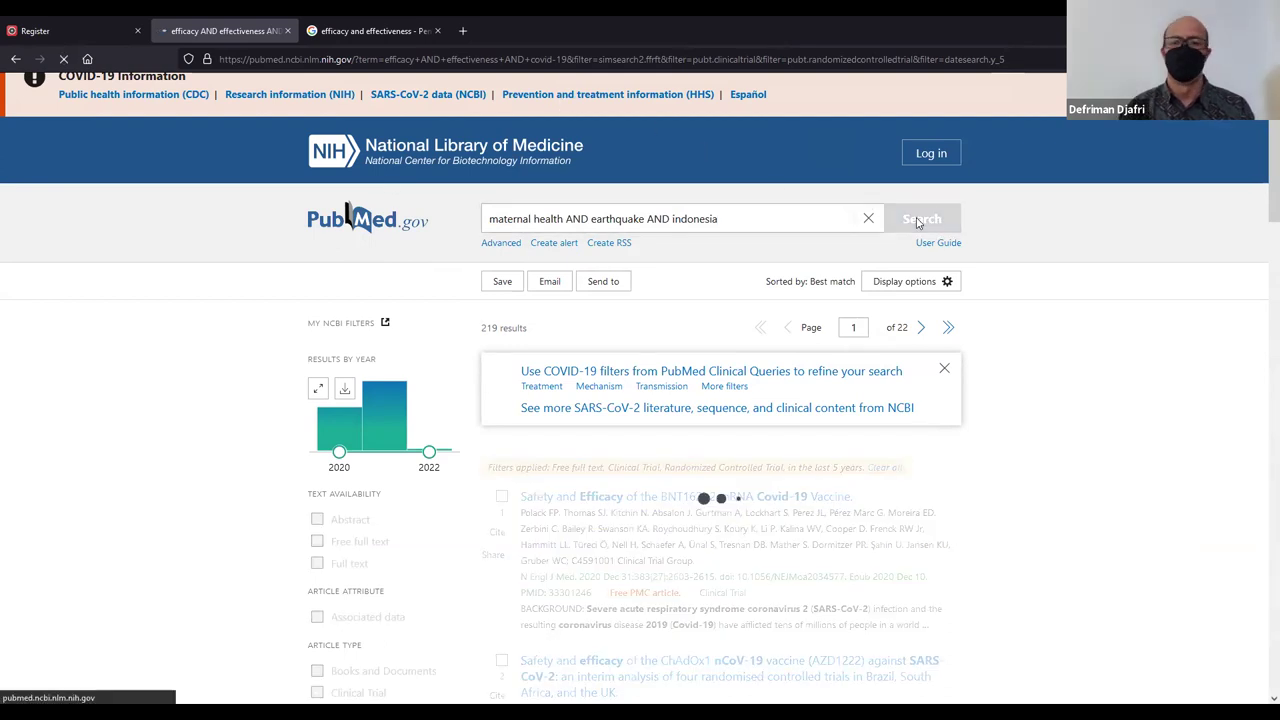
{"action": "left_click", "coordinate": [766, 229]}
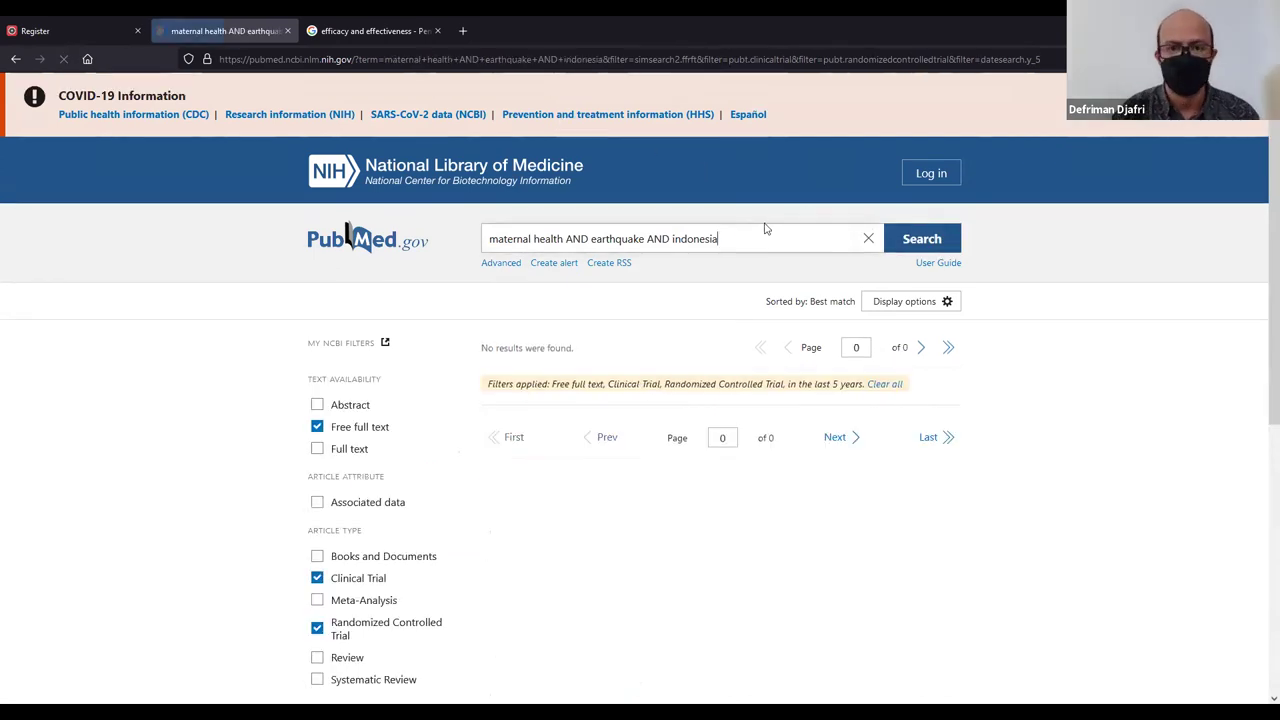
Open PubMed's Advanced Search Builder and clear all applied filters.
{"action": "left_click", "coordinate": [508, 266]}
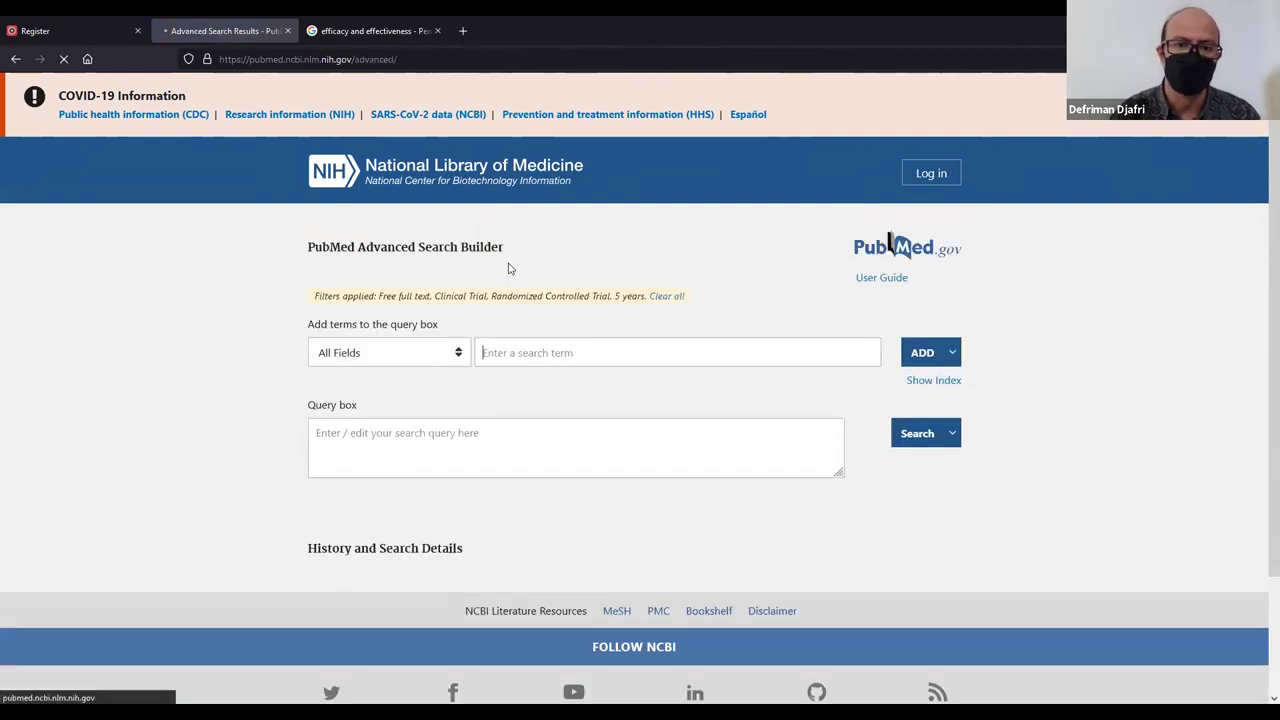
{"action": "scroll", "coordinate": [515, 370], "scroll_direction": "down", "scroll_amount": 1}
{"action": "scroll", "coordinate": [515, 370], "scroll_direction": "down", "scroll_amount": 2}
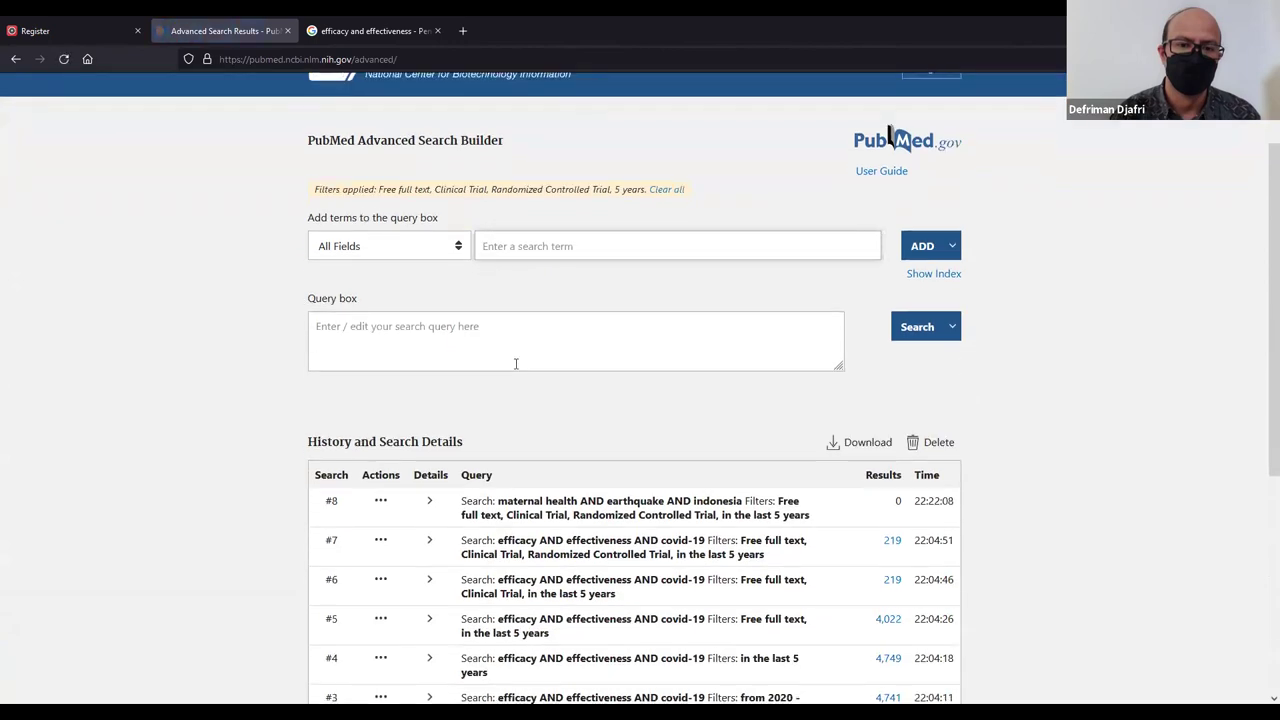
{"action": "scroll", "coordinate": [515, 370], "scroll_direction": "up", "scroll_amount": 1}
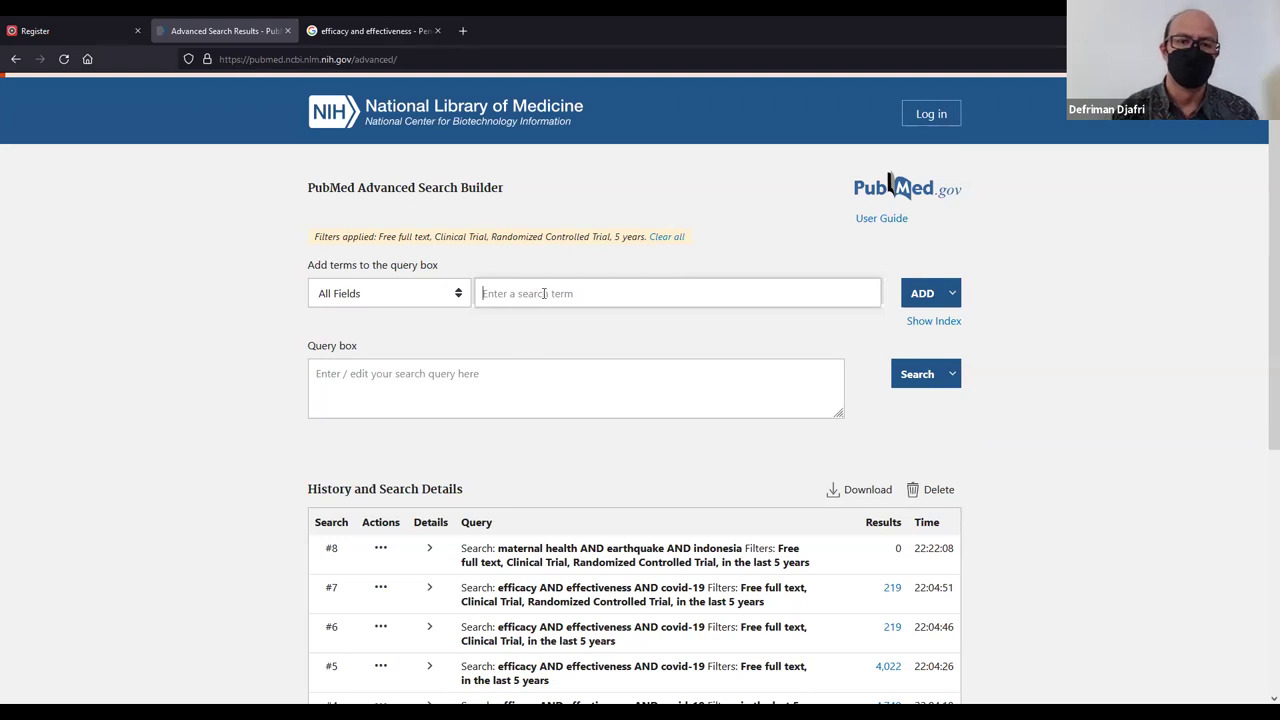
{"action": "left_click", "coordinate": [665, 241]}
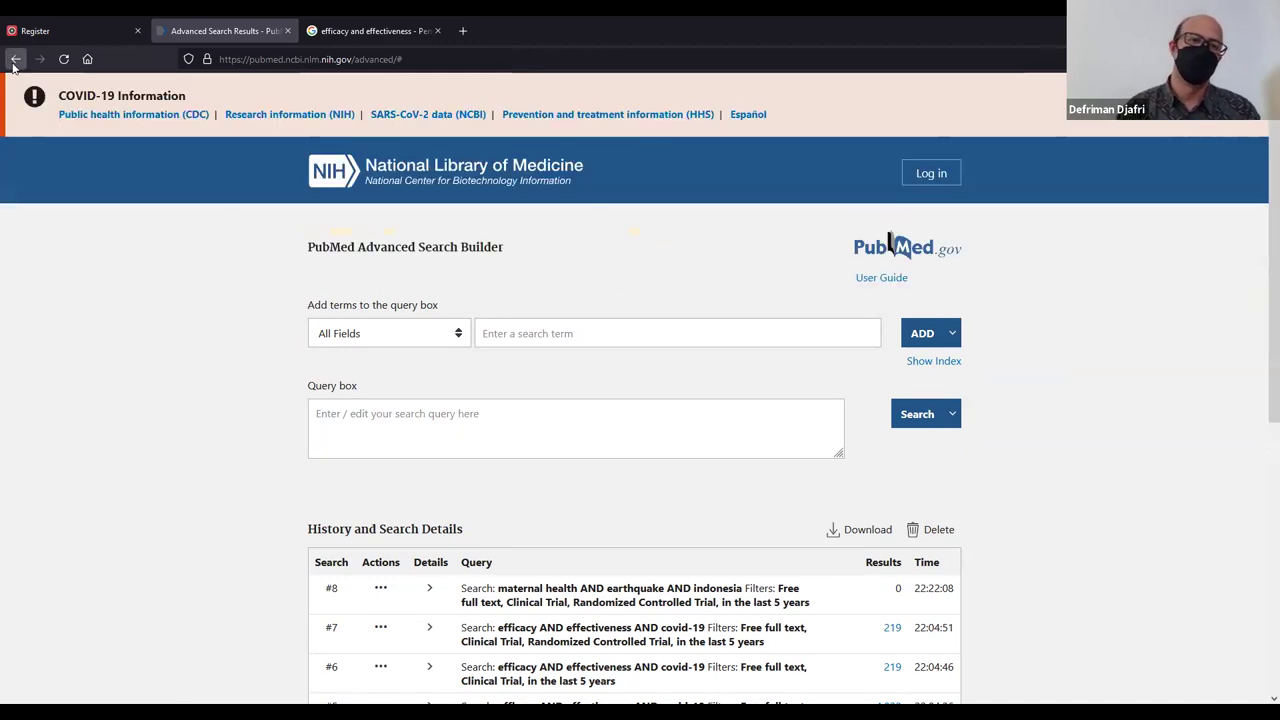
Add "maternal health AND earthquake AND indonesia" in All Fields to the query box and run the search.
{"action": "left_click", "coordinate": [577, 335]}
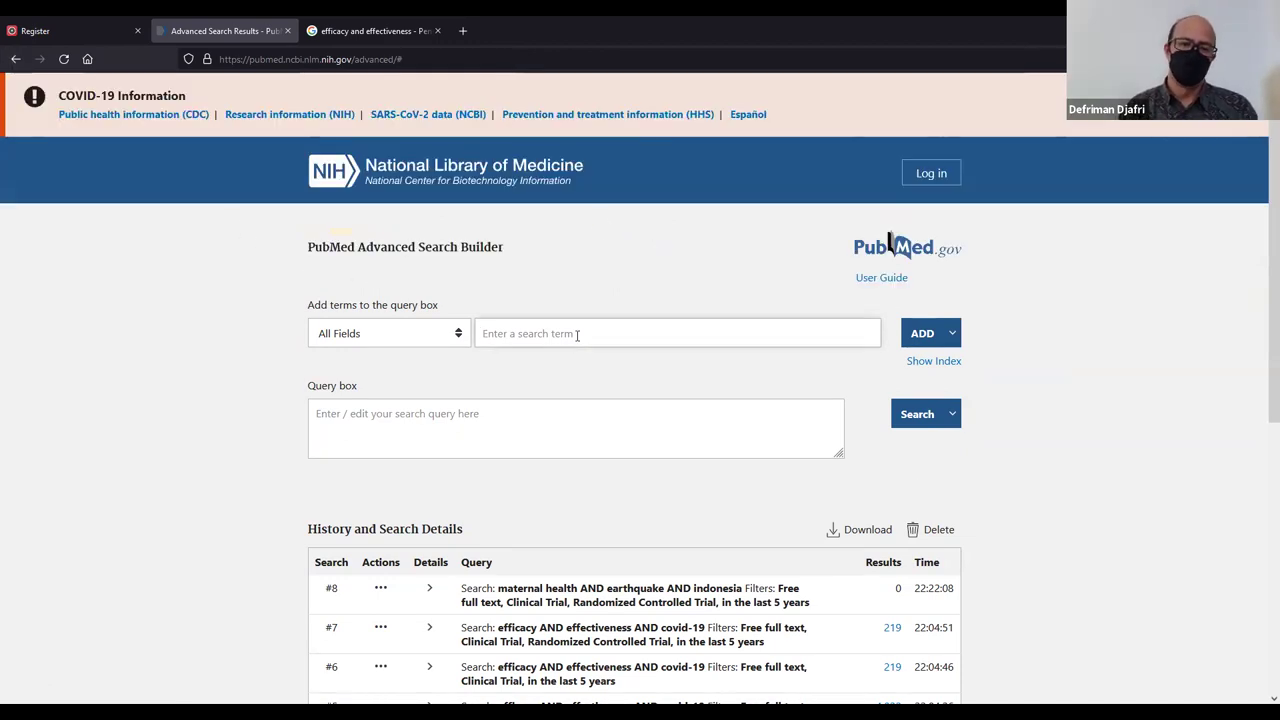
{"action": "type", "text": "ma"}
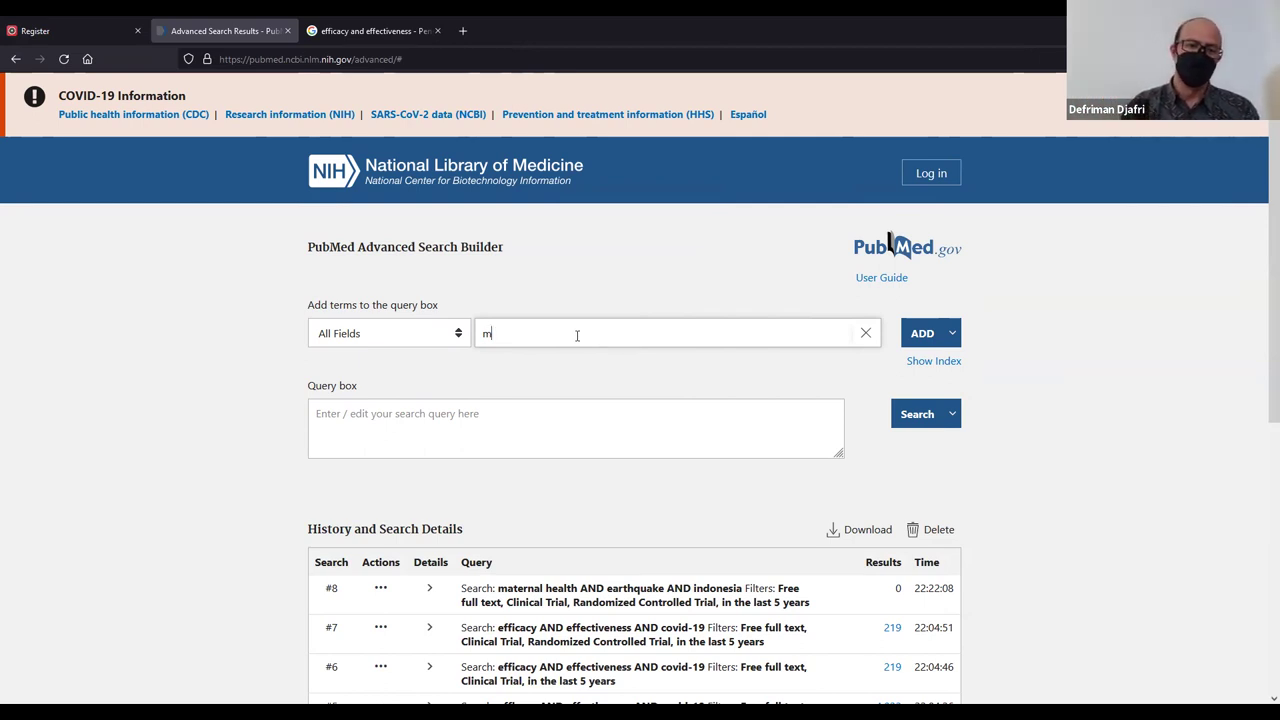
{"action": "type", "text": "ate"}
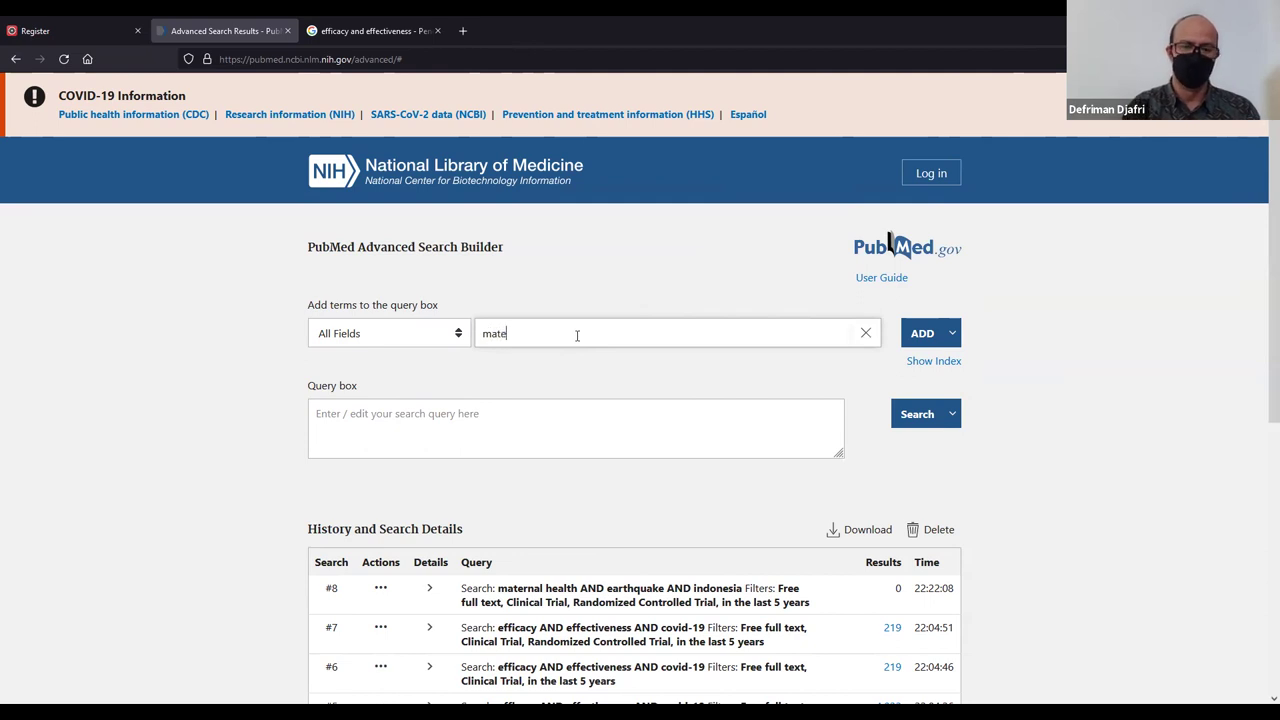
{"action": "type", "text": "rna"}
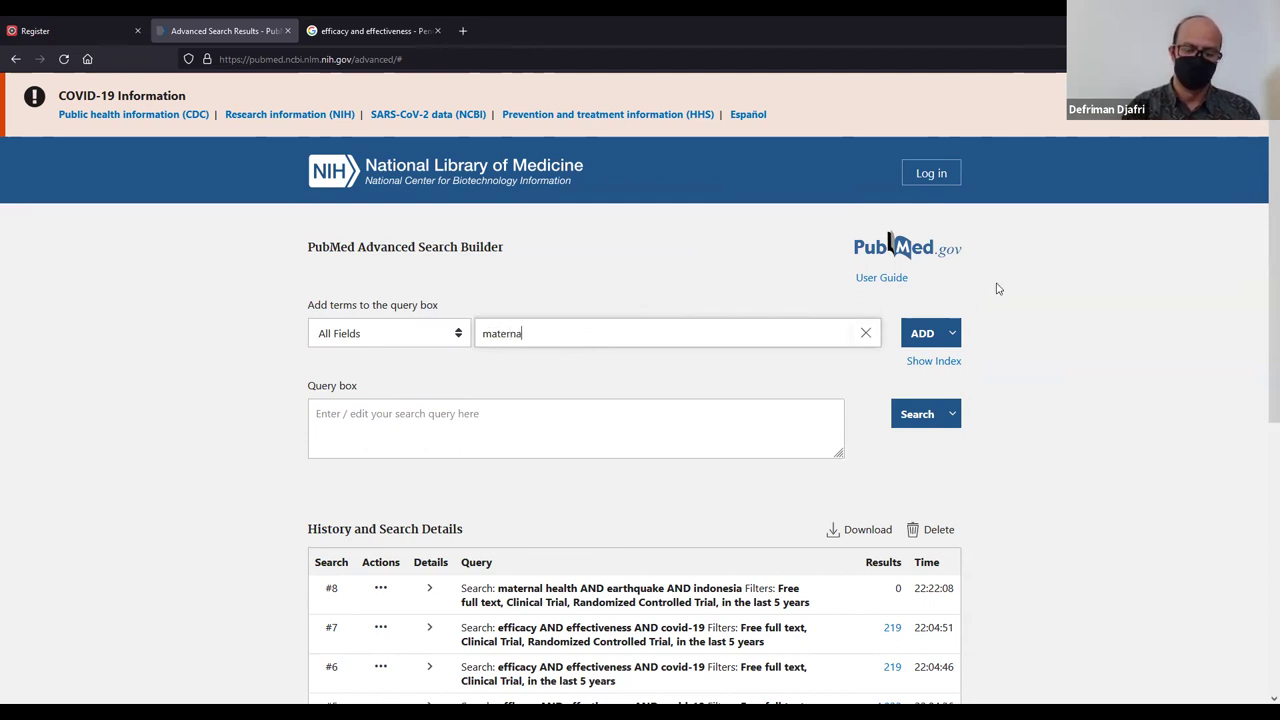
{"action": "type", "text": "l health AND eart"}
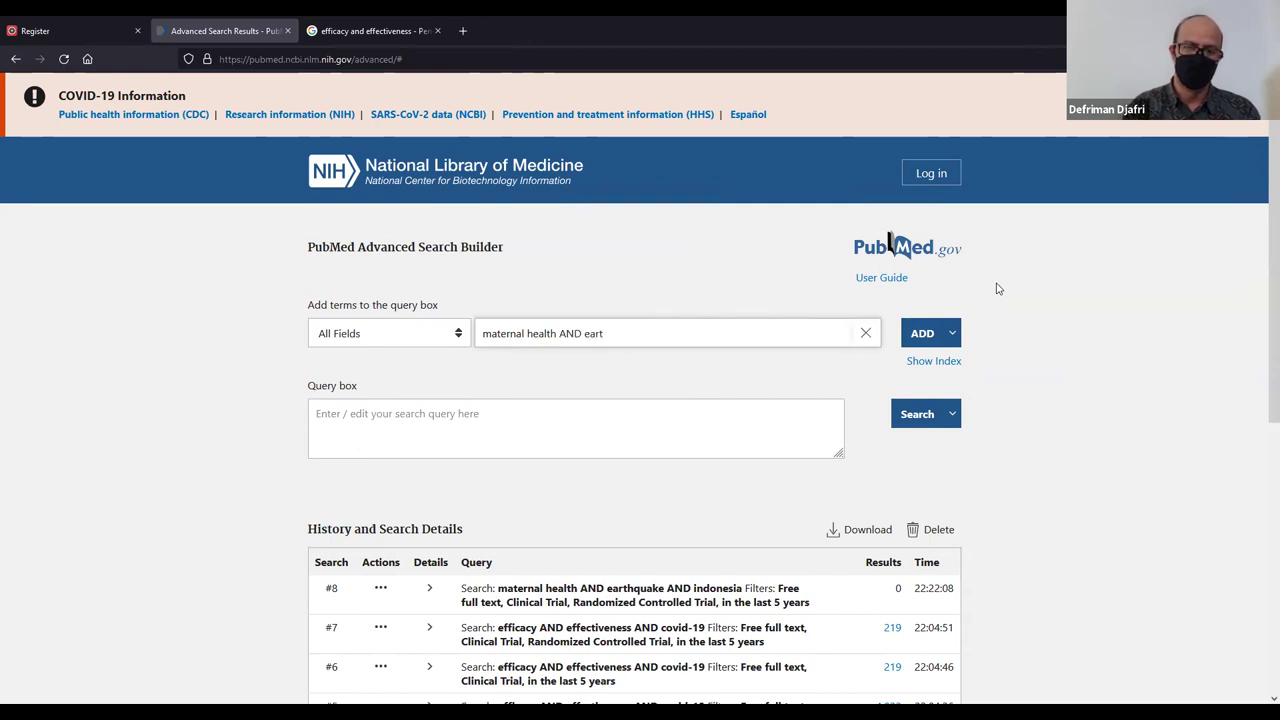
{"action": "type", "text": "hwuak"}
{"action": "key", "text": "BackSpace"}
{"action": "key", "text": "BackSpace"}
{"action": "key", "text": "BackSpace"}
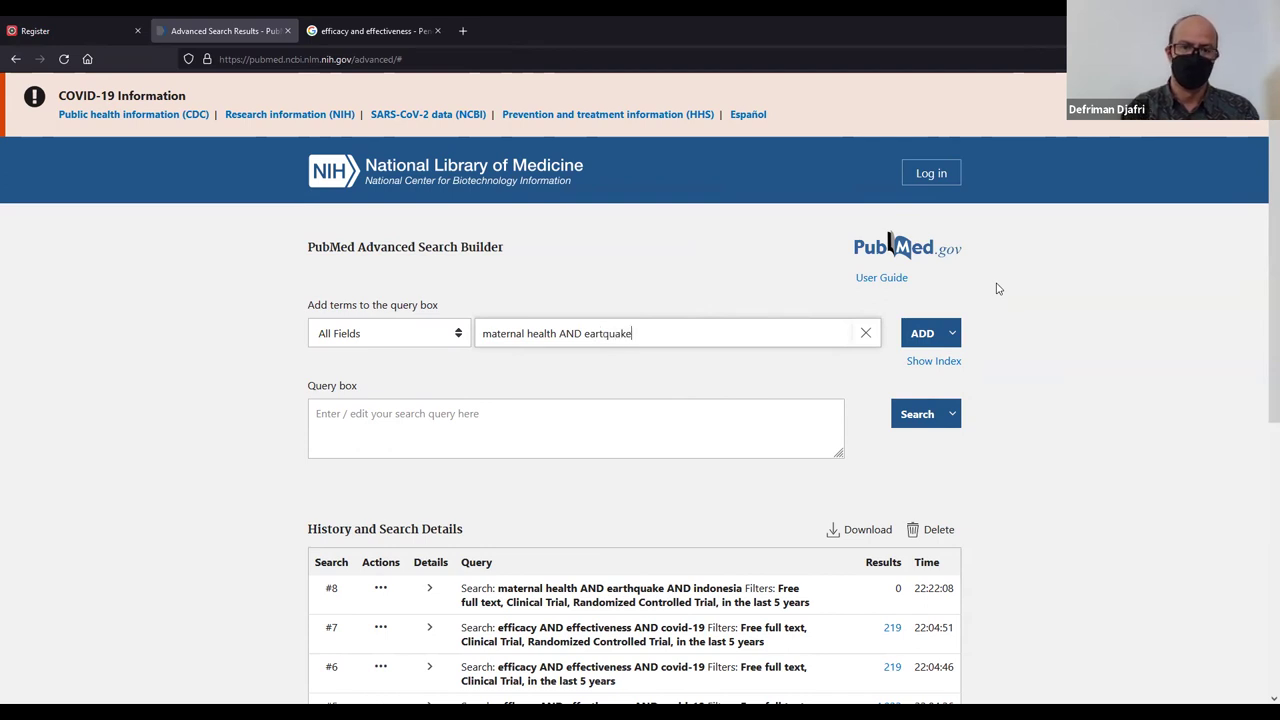
{"action": "left_click", "coordinate": [604, 333]}
{"action": "type", "text": "h"}
{"action": "left_click", "coordinate": [668, 333]}
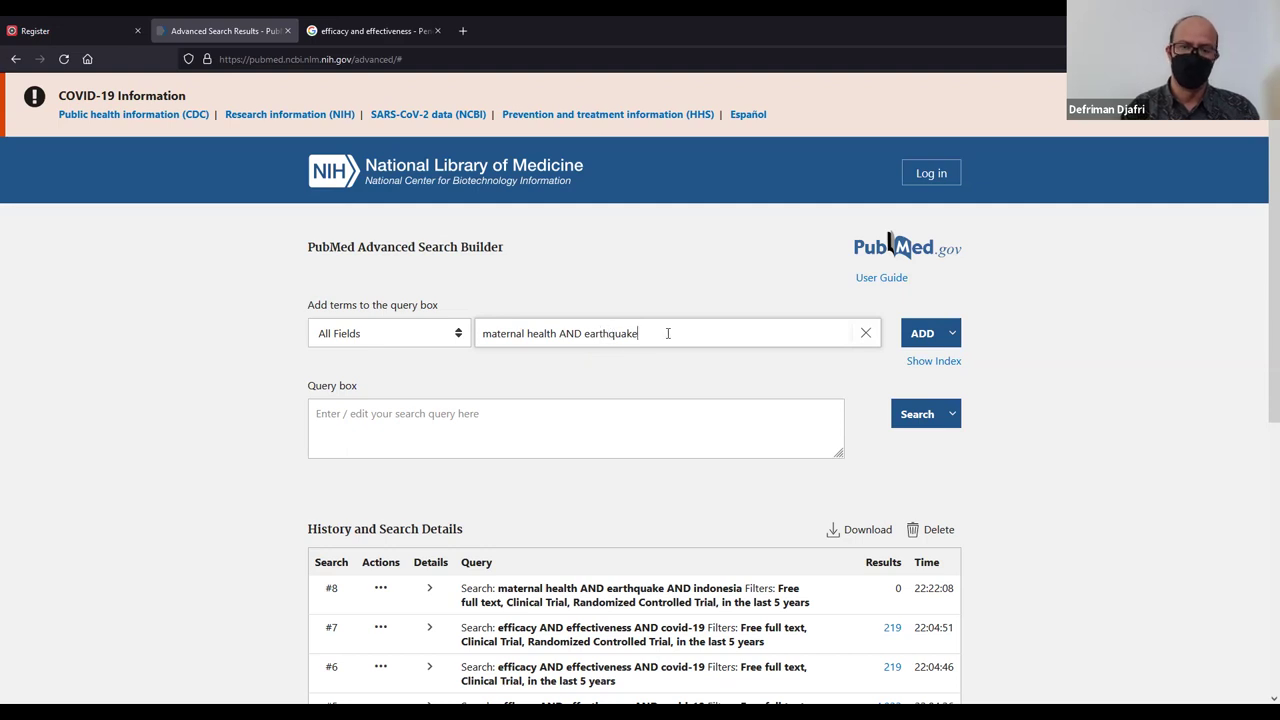
{"action": "type", "text": "AM"}
{"action": "key", "text": "BackSpace"}
{"action": "type", "text": "ND Indonesia"}
{"action": "left_click", "coordinate": [928, 333]}
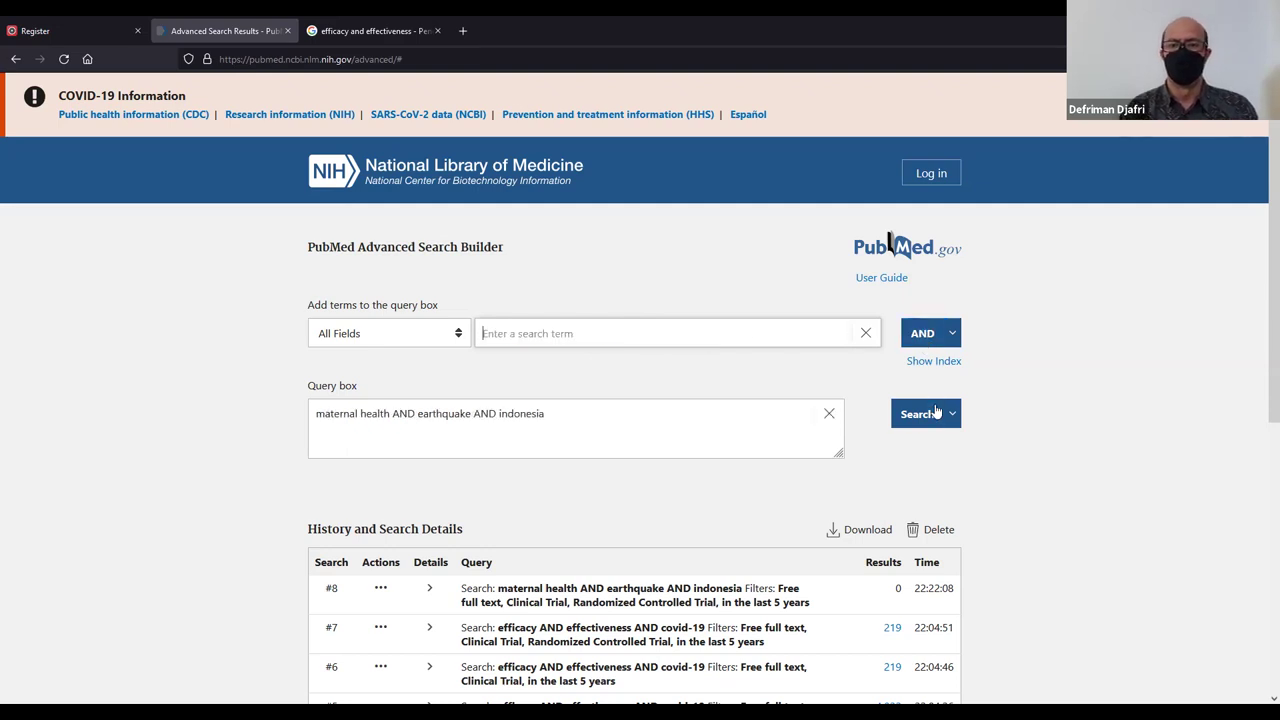
{"action": "left_click", "coordinate": [935, 413]}
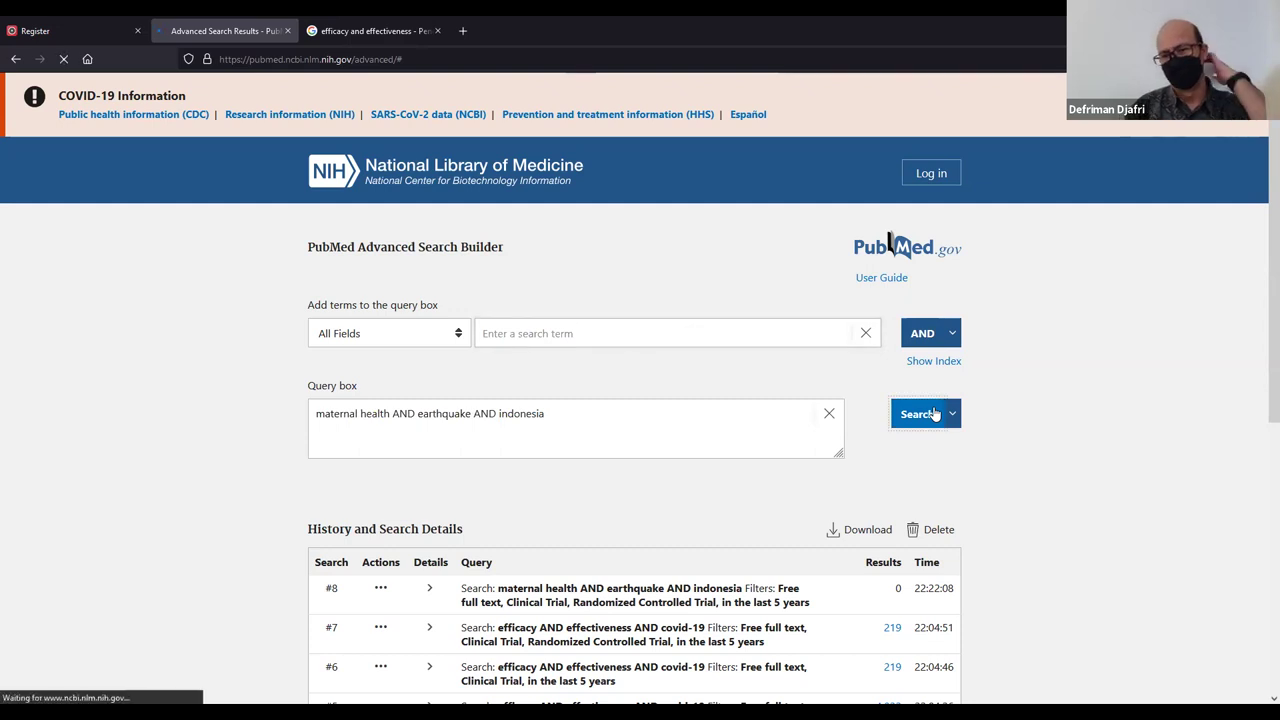
Skim the retrieved Sumatra earthquake article and copy the full query from PubMed's search box.
{"action": "scroll", "coordinate": [935, 413], "scroll_direction": "down", "scroll_amount": 4}
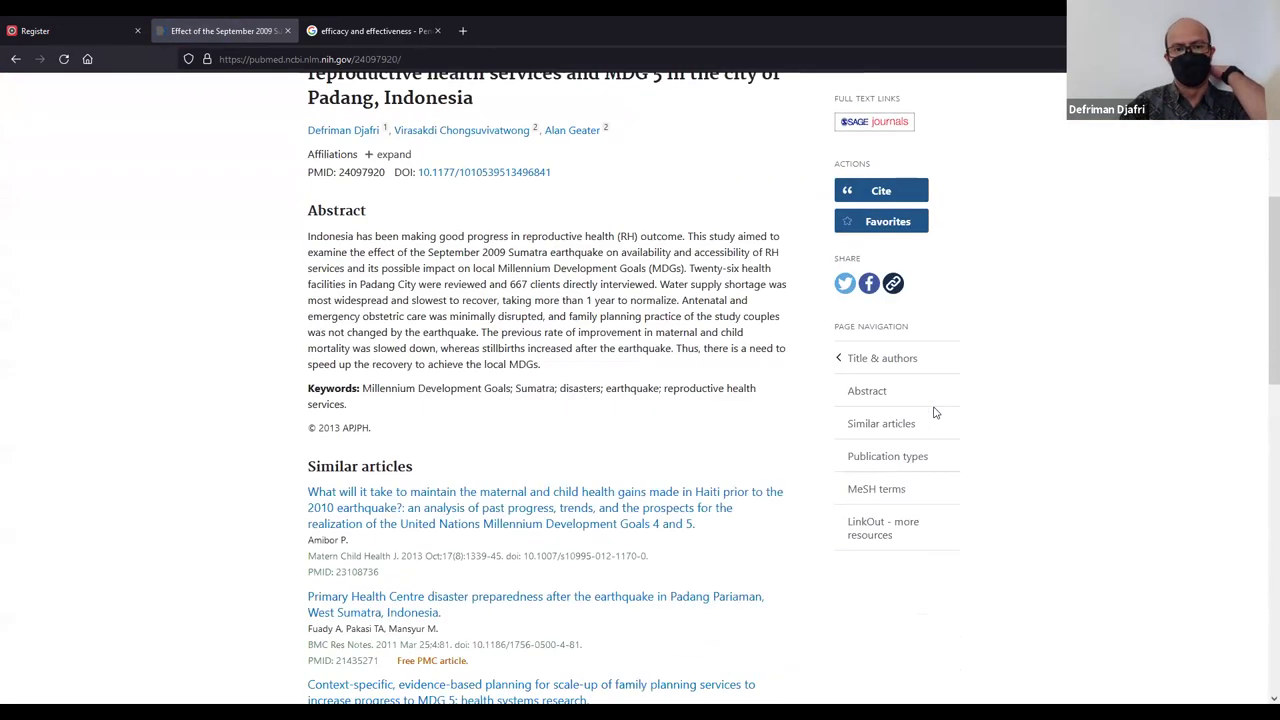
{"action": "scroll", "coordinate": [935, 413], "scroll_direction": "down", "scroll_amount": 3}
{"action": "scroll", "coordinate": [935, 412], "scroll_direction": "up", "scroll_amount": 6}
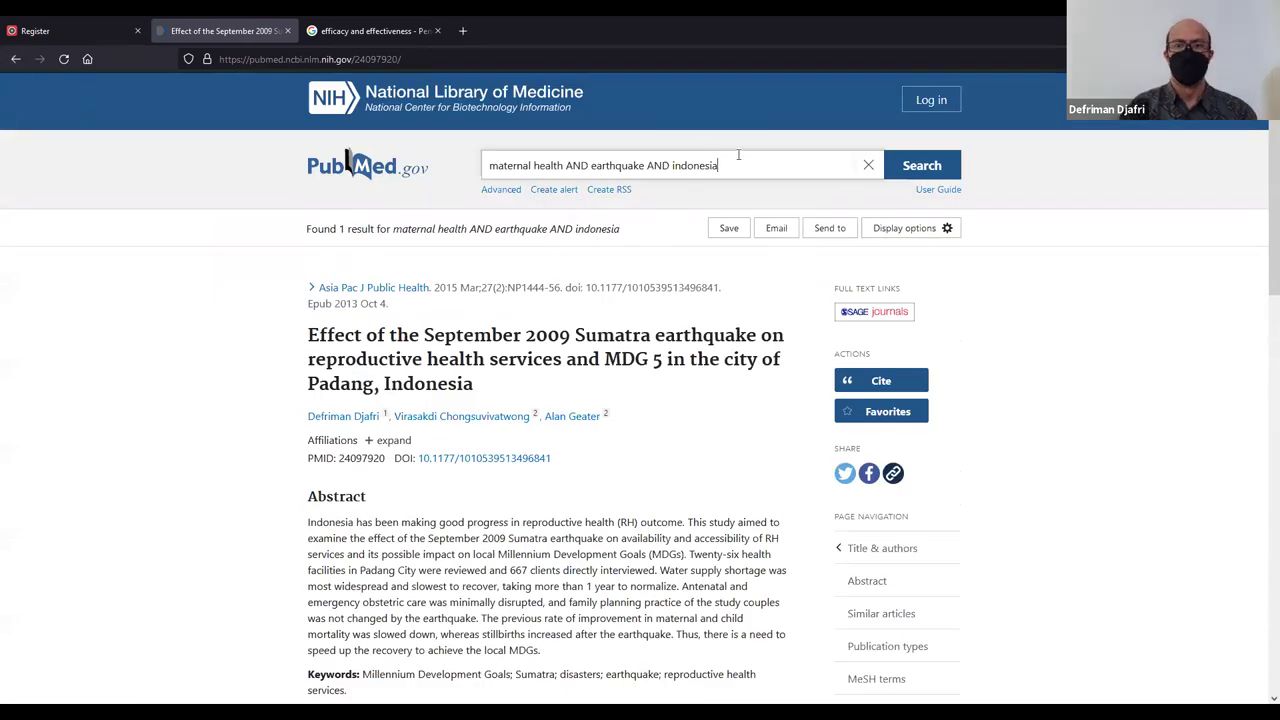
{"action": "left_click_drag", "start_coordinate": [740, 165], "coordinate": [418, 127]}
{"action": "key", "text": "ctrl+c"}
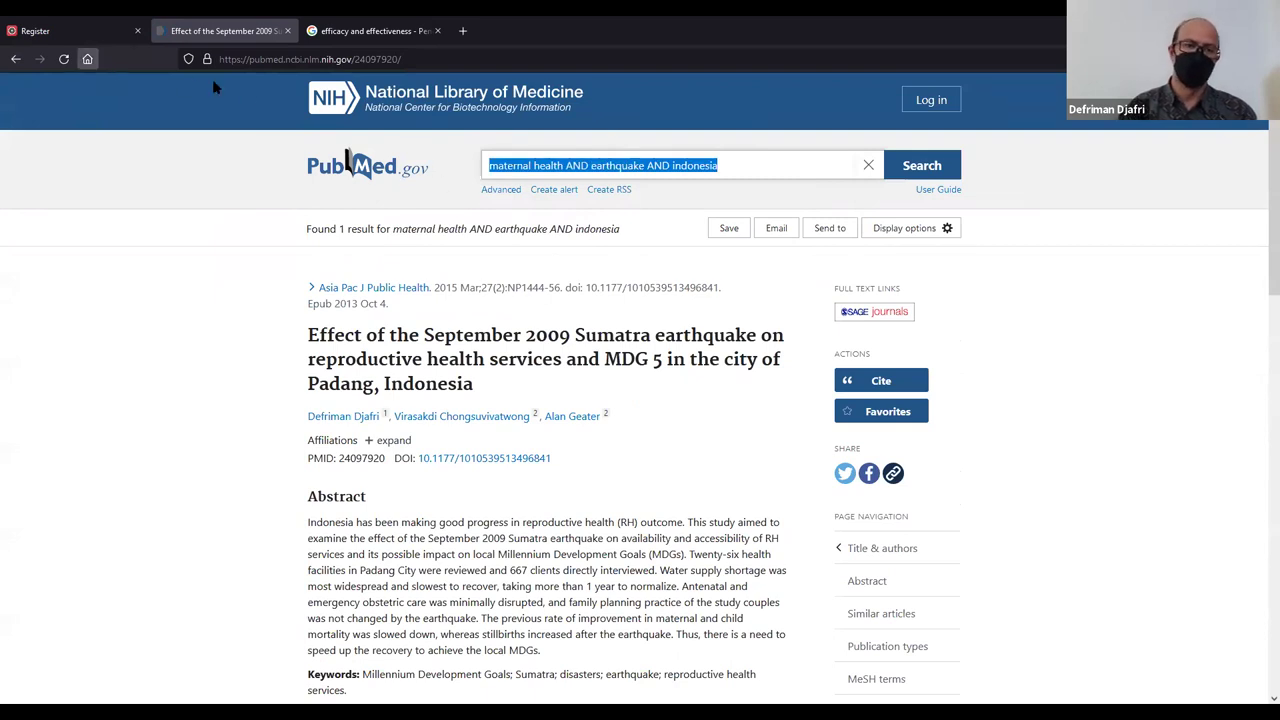
Look through the article's abstract and its list of similar articles.
{"action": "scroll", "coordinate": [350, 263], "scroll_direction": "down", "scroll_amount": 5}
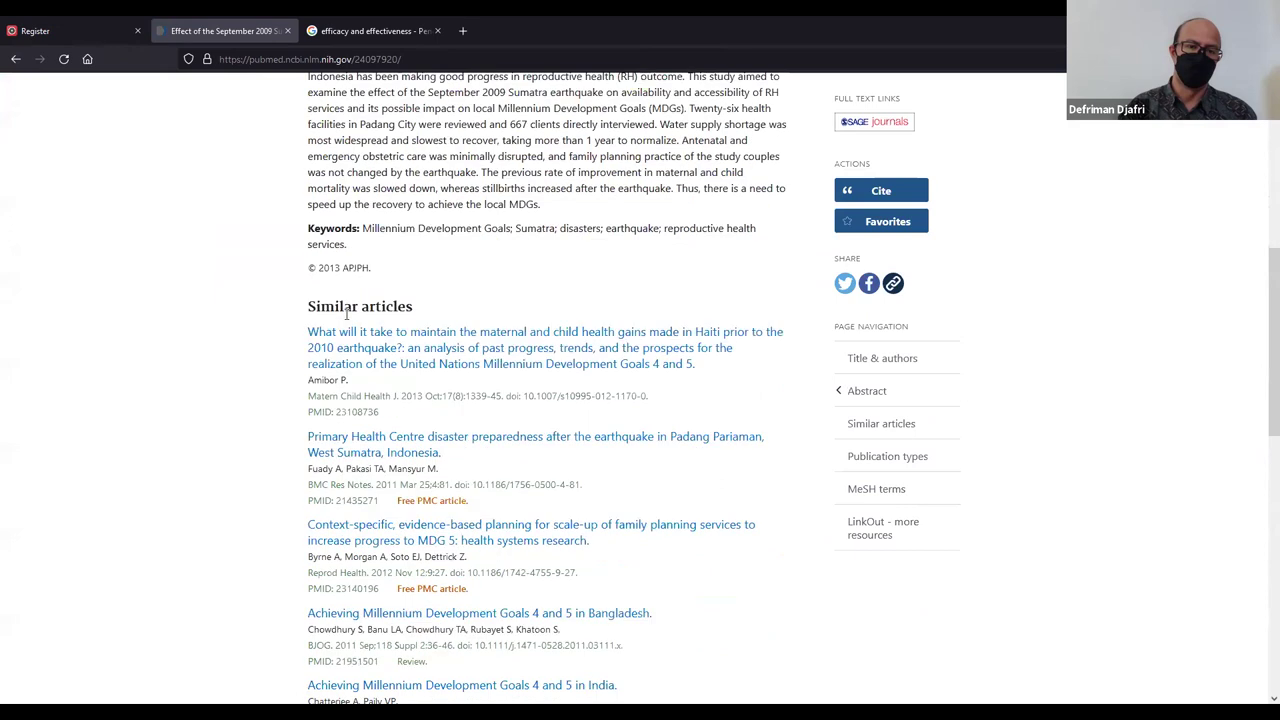
{"action": "scroll", "coordinate": [346, 320], "scroll_direction": "down", "scroll_amount": 2}
{"action": "scroll", "coordinate": [335, 320], "scroll_direction": "up", "scroll_amount": 3}
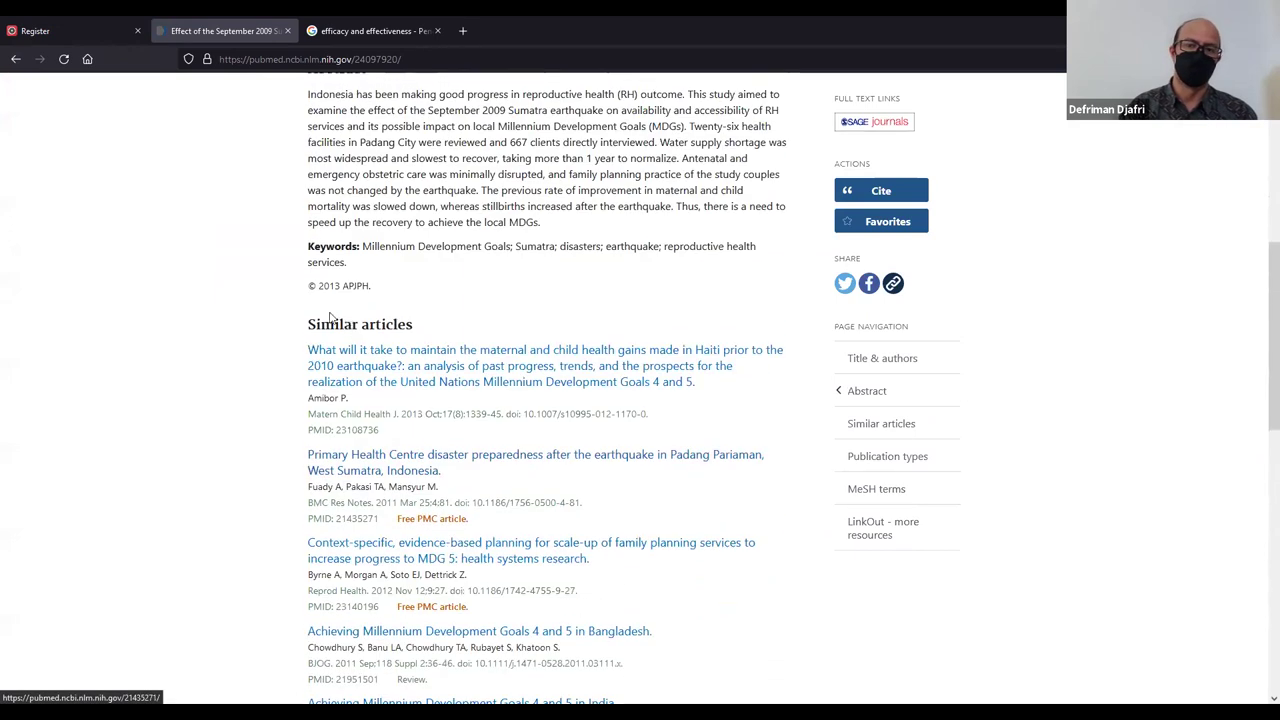
Return to PubMed's home page and rerun the copied query "maternal health AND earthquake AND indonesia".
{"action": "scroll", "coordinate": [272, 310], "scroll_direction": "up", "scroll_amount": 5}
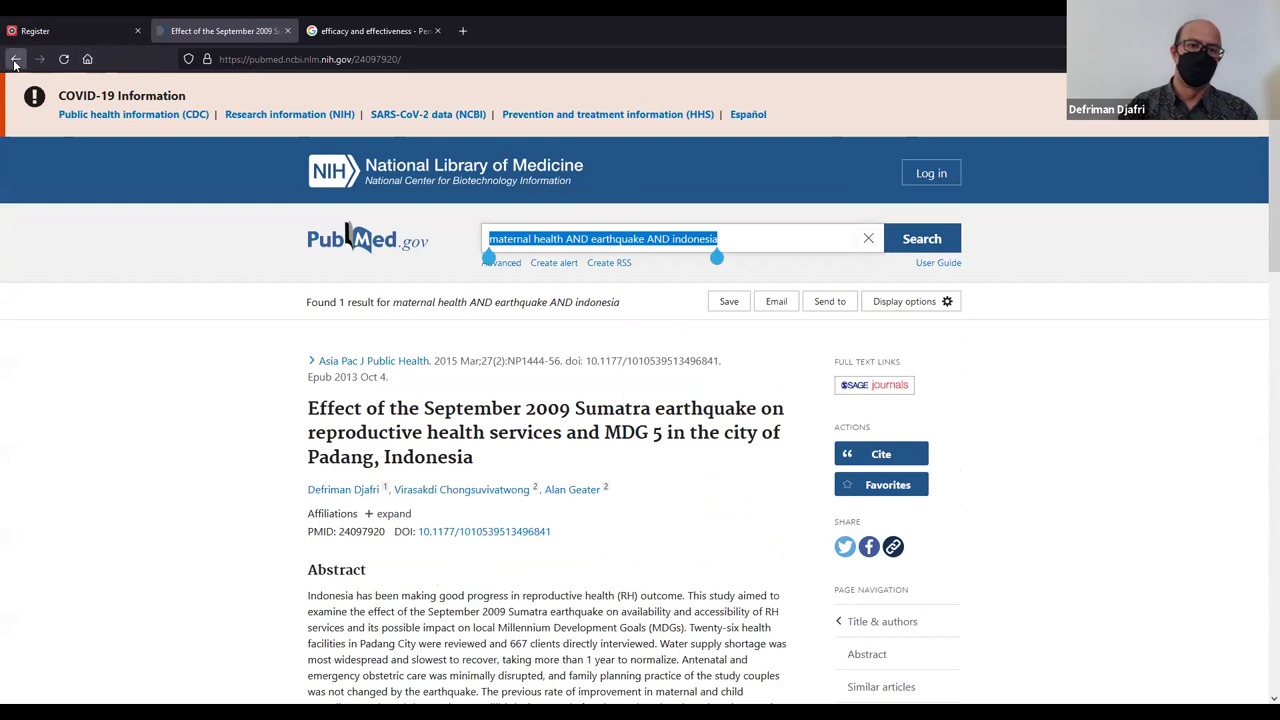
{"action": "right_click", "coordinate": [15, 62]}
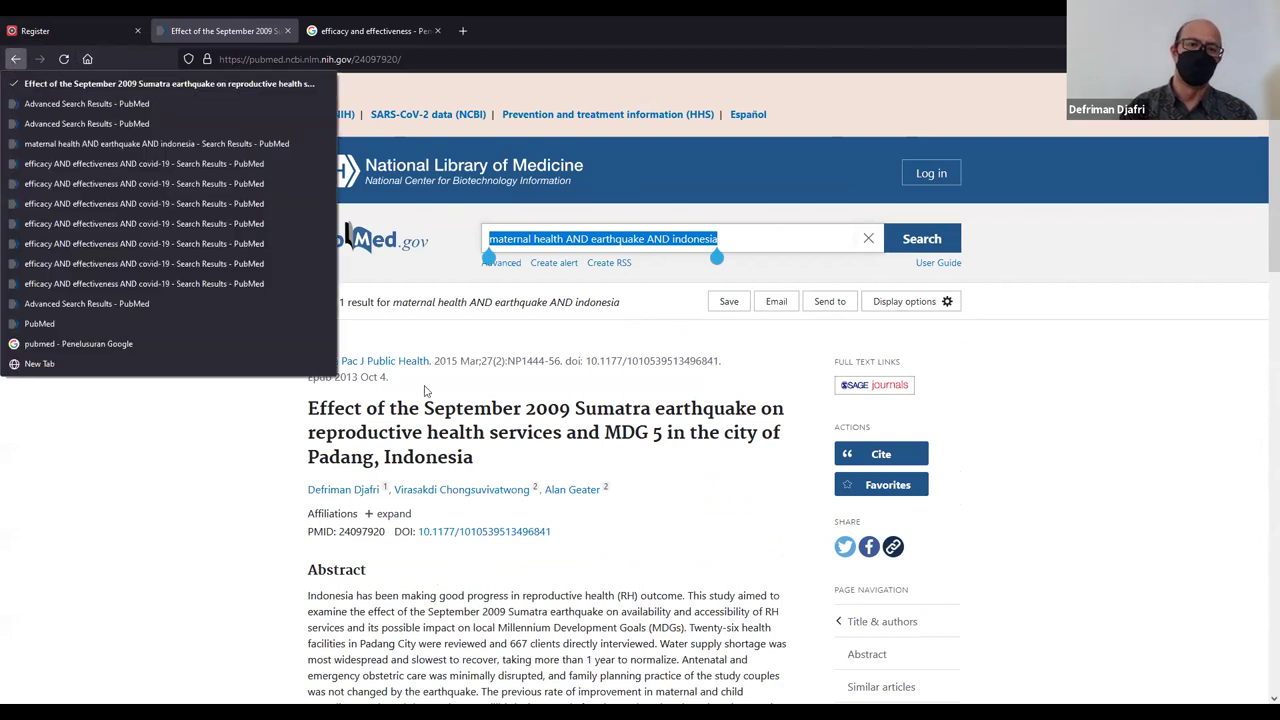
{"action": "left_click", "coordinate": [389, 290]}
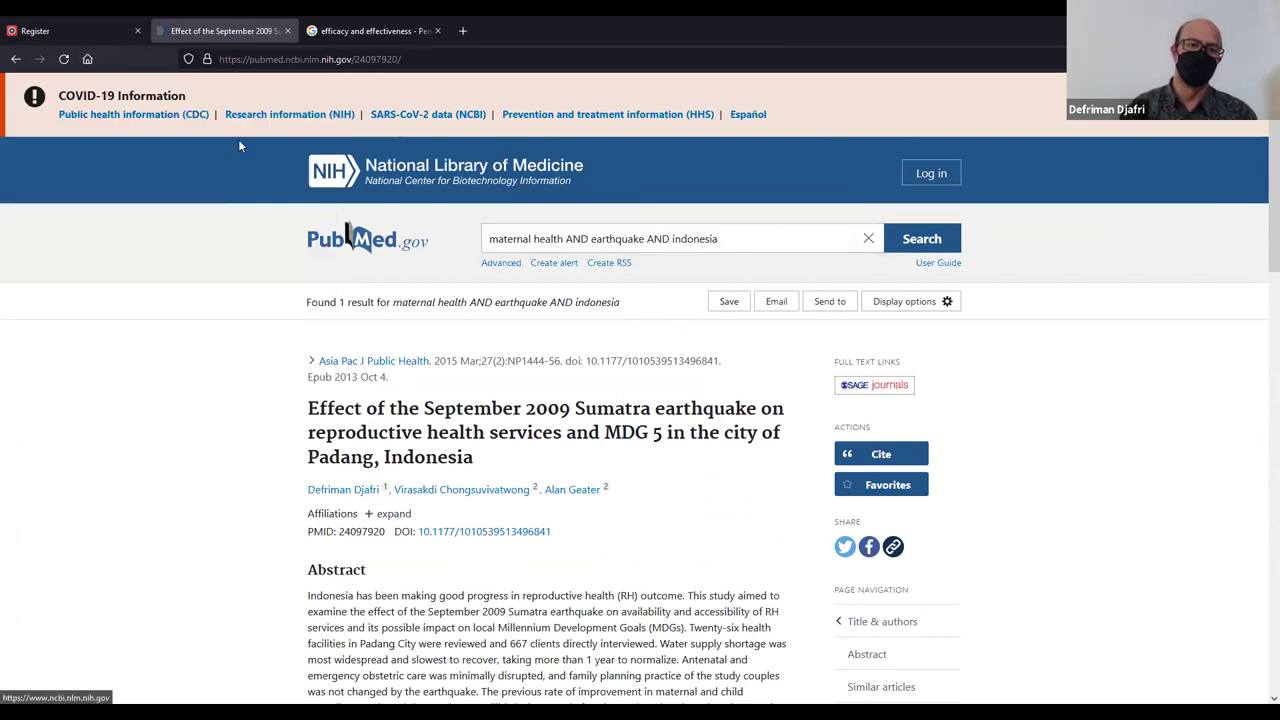
{"action": "left_click_drag", "start_coordinate": [401, 59], "coordinate": [352, 59]}
{"action": "key", "text": "BackSpace"}
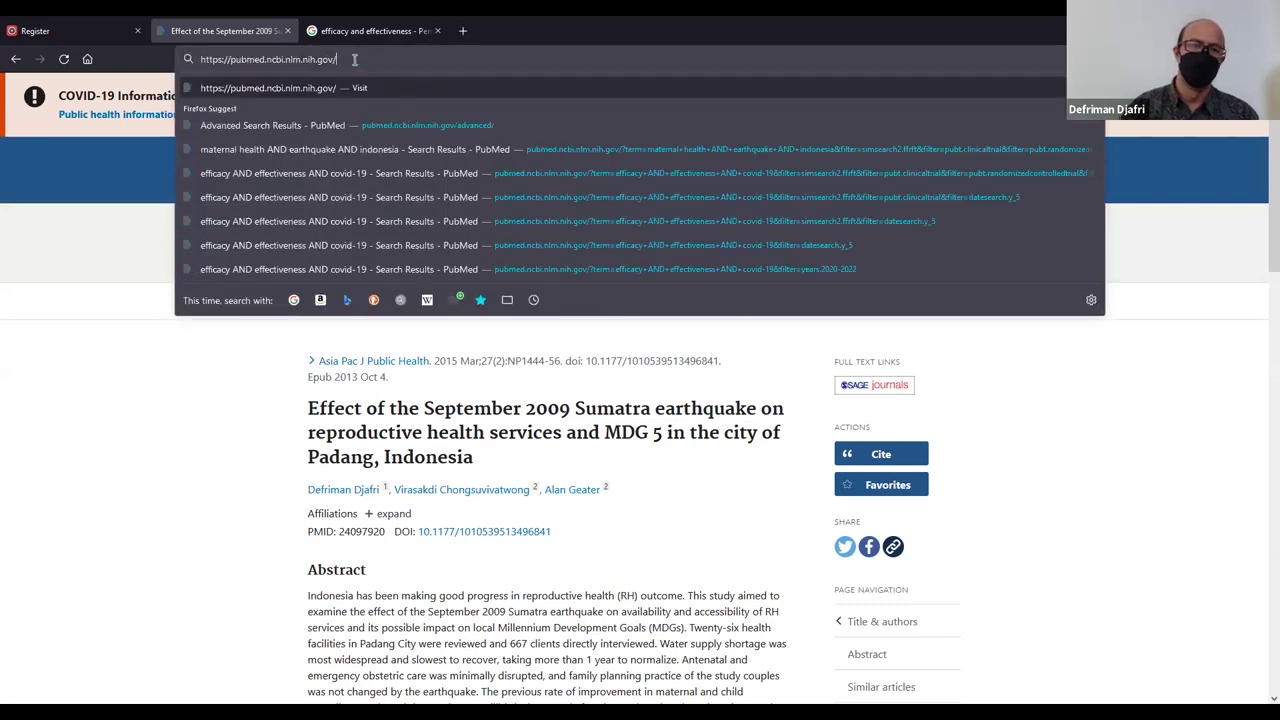
{"action": "key", "text": "Return"}
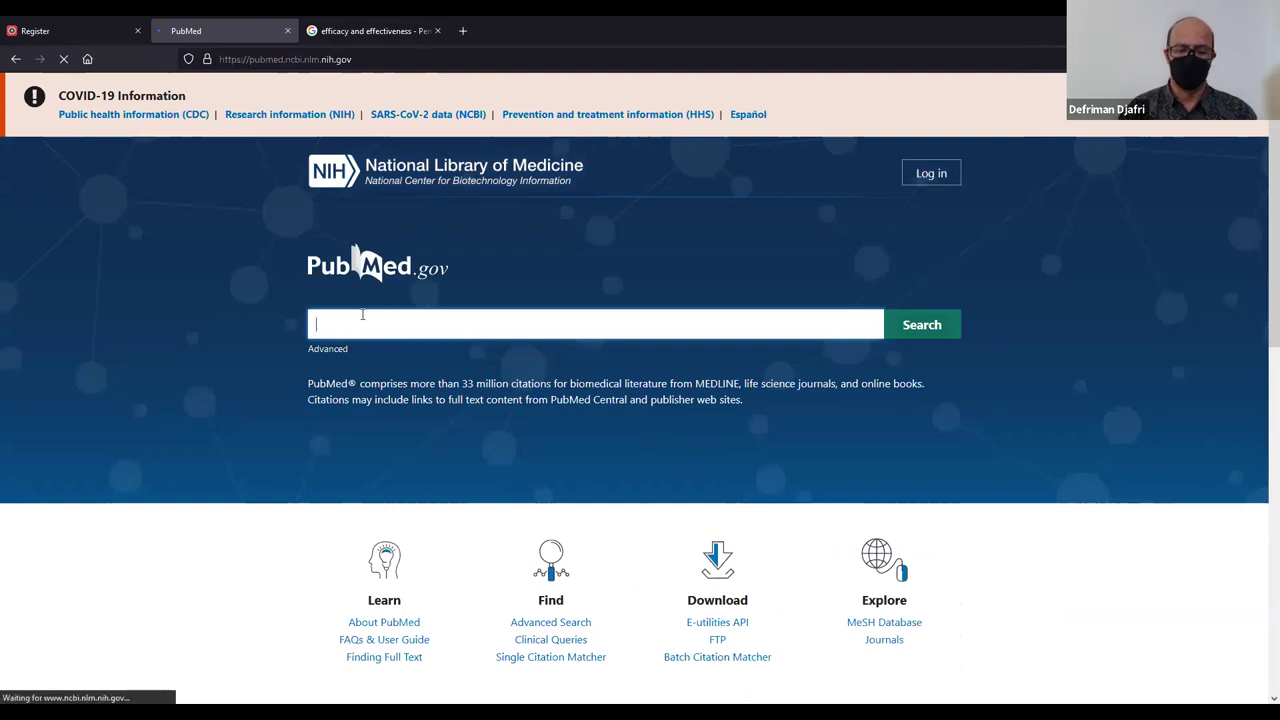
{"action": "key", "text": "ctrl+v"}
{"action": "left_click", "coordinate": [922, 324]}
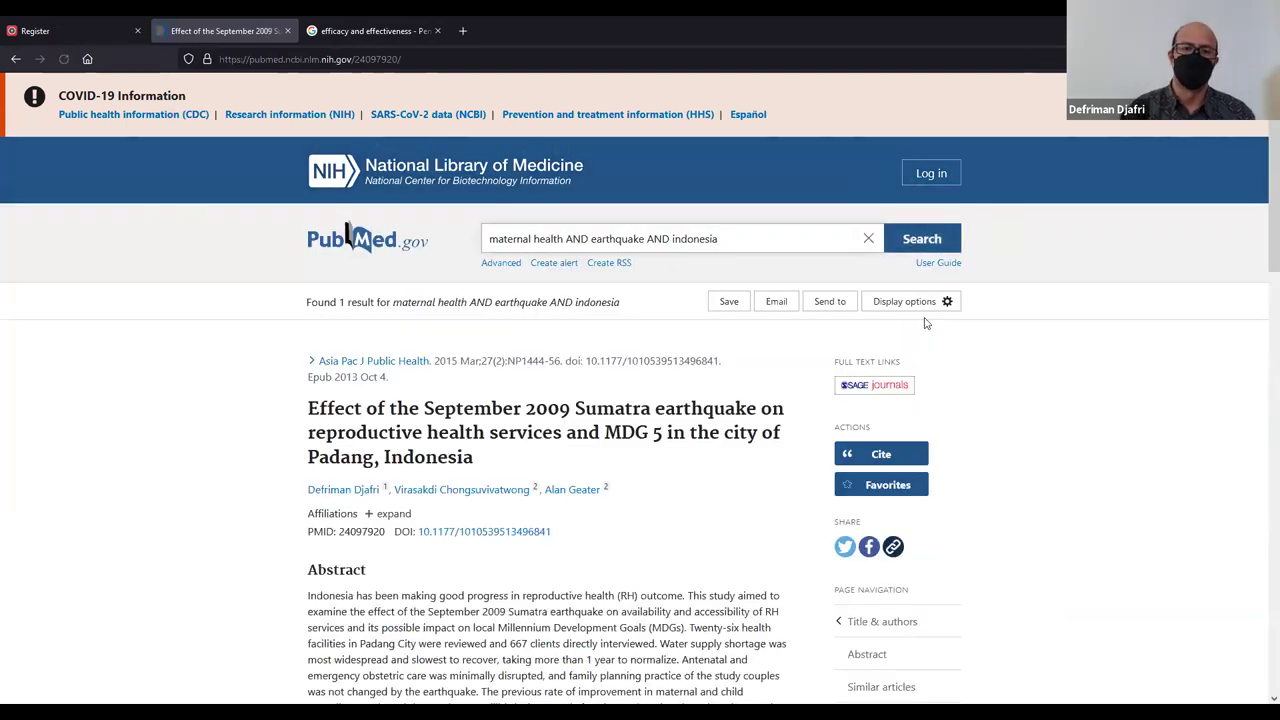
Look through the Sumatra earthquake article's page, down to its similar articles and publication types.
{"action": "scroll", "coordinate": [925, 323], "scroll_direction": "down", "scroll_amount": 8}
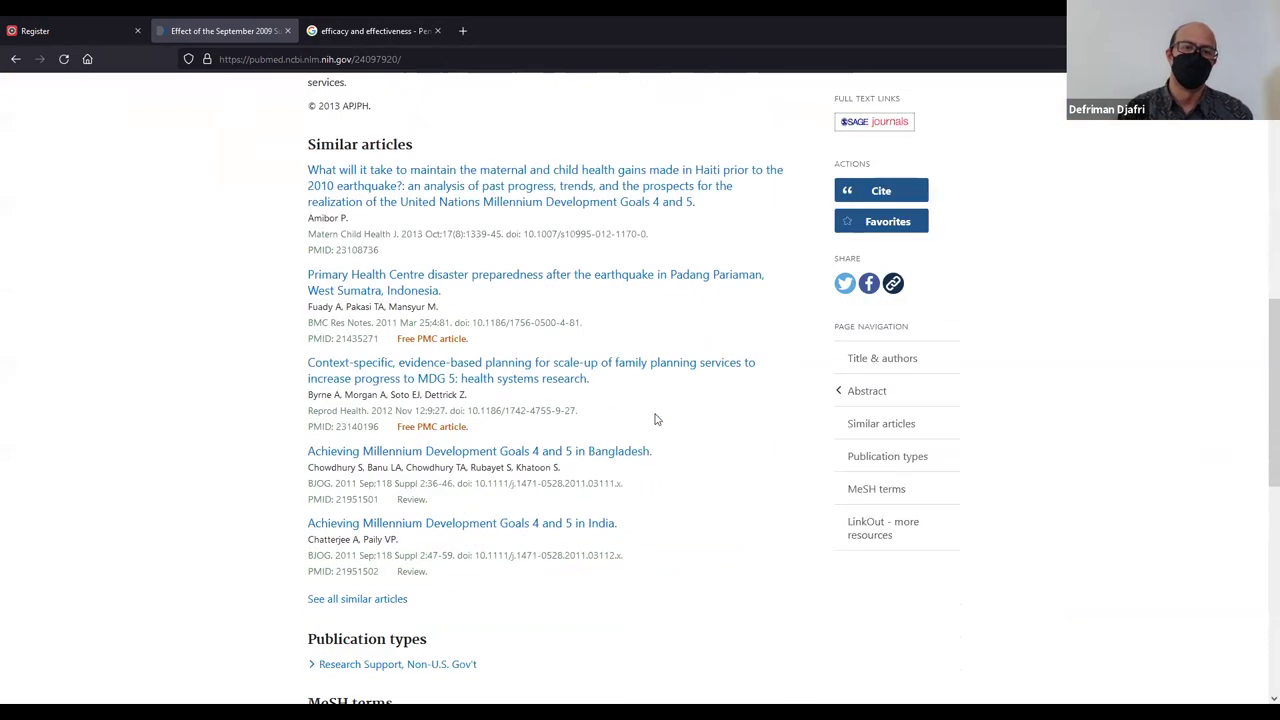
{"action": "scroll", "coordinate": [655, 419], "scroll_direction": "down", "scroll_amount": 2}
{"action": "scroll", "coordinate": [527, 567], "scroll_direction": "up", "scroll_amount": 1}
{"action": "scroll", "coordinate": [527, 566], "scroll_direction": "up", "scroll_amount": 1}
{"action": "scroll", "coordinate": [527, 480], "scroll_direction": "down", "scroll_amount": 2}
{"action": "scroll", "coordinate": [510, 440], "scroll_direction": "up", "scroll_amount": 1}
{"action": "scroll", "coordinate": [505, 430], "scroll_direction": "up", "scroll_amount": 1}
{"action": "scroll", "coordinate": [451, 300], "scroll_direction": "down", "scroll_amount": 1}
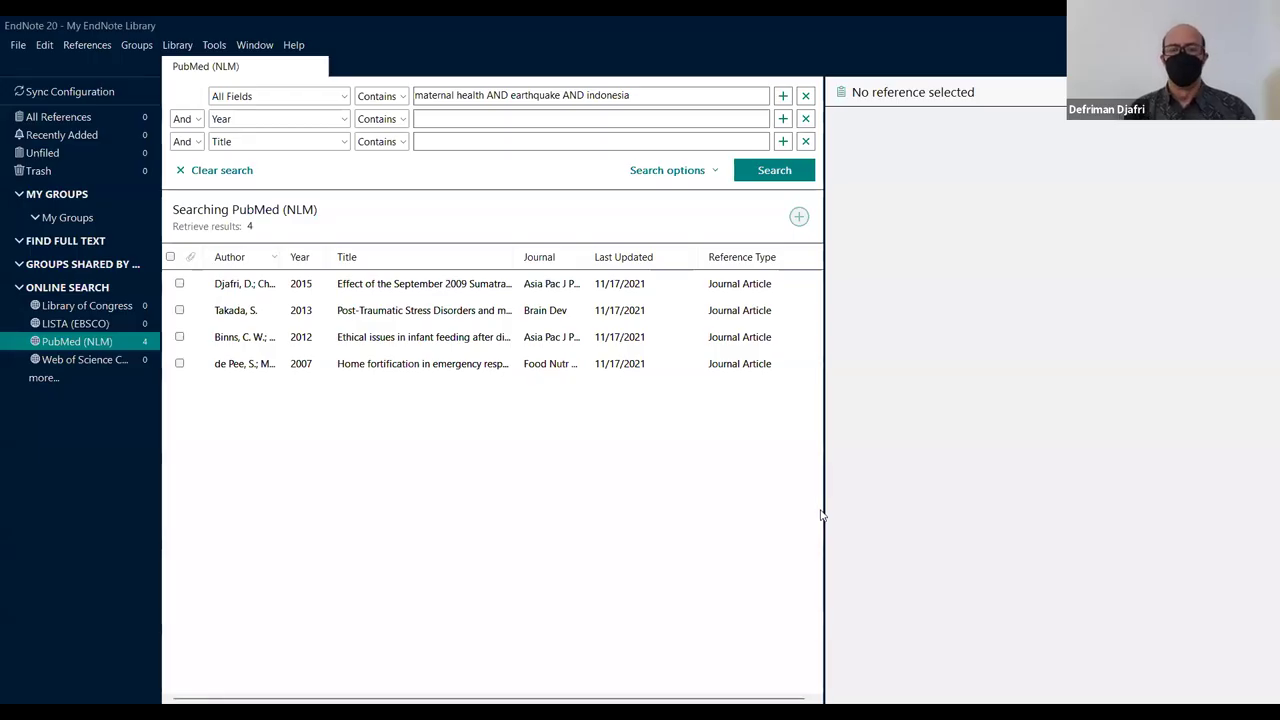
Switch to EndNote, select all retrieved PubMed references and add them to a new custom group.
{"action": "left_click", "coordinate": [541, 343]}
{"action": "key", "text": "ctrl+a"}
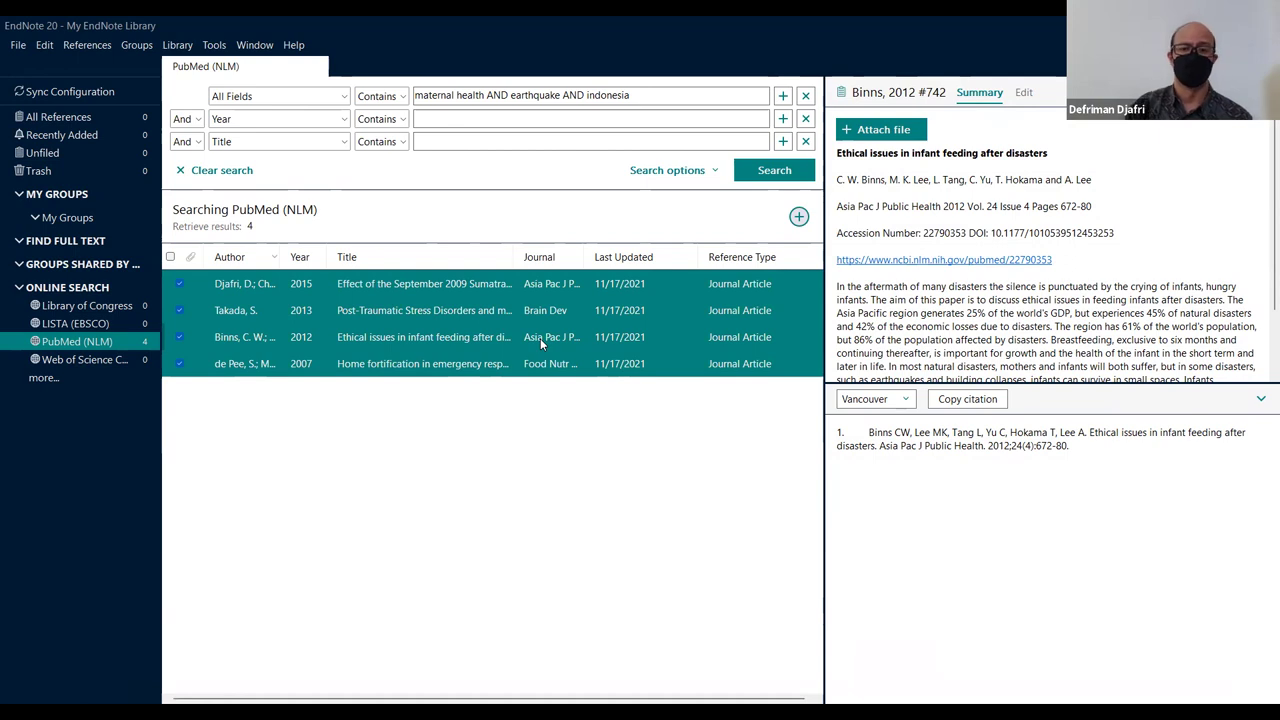
{"action": "right_click", "coordinate": [376, 295]}
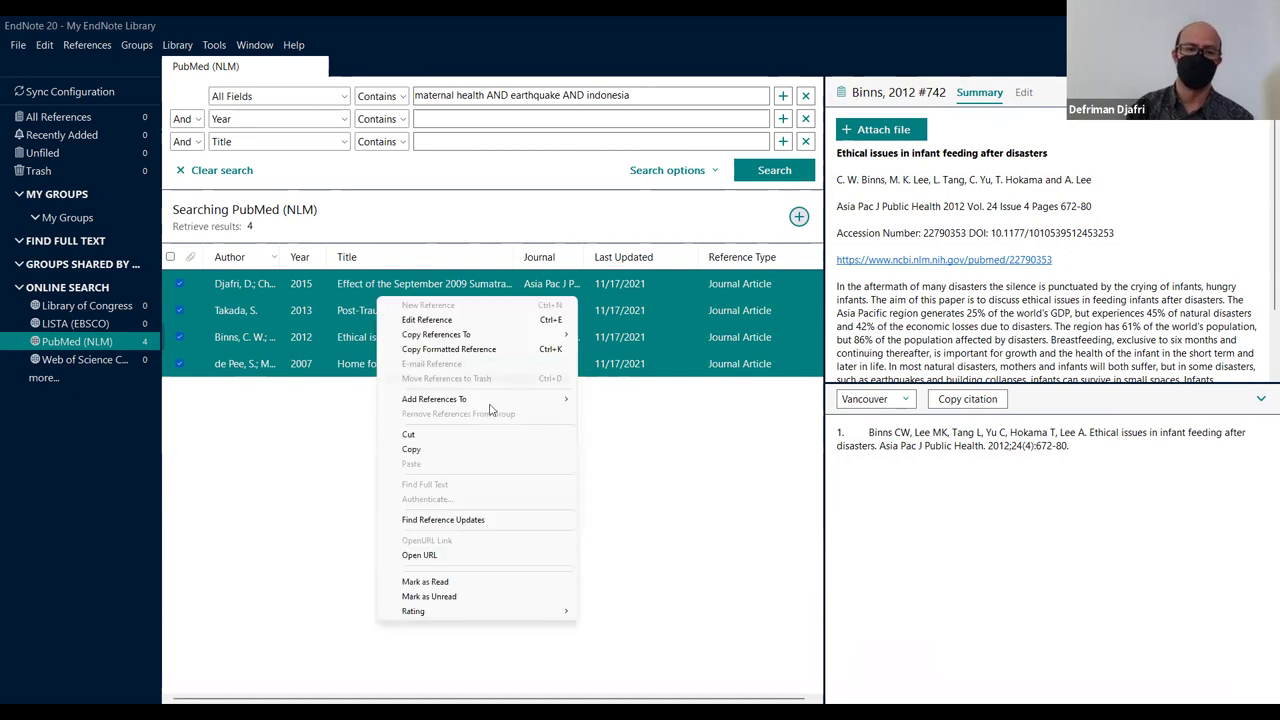
{"action": "left_click", "coordinate": [563, 407]}
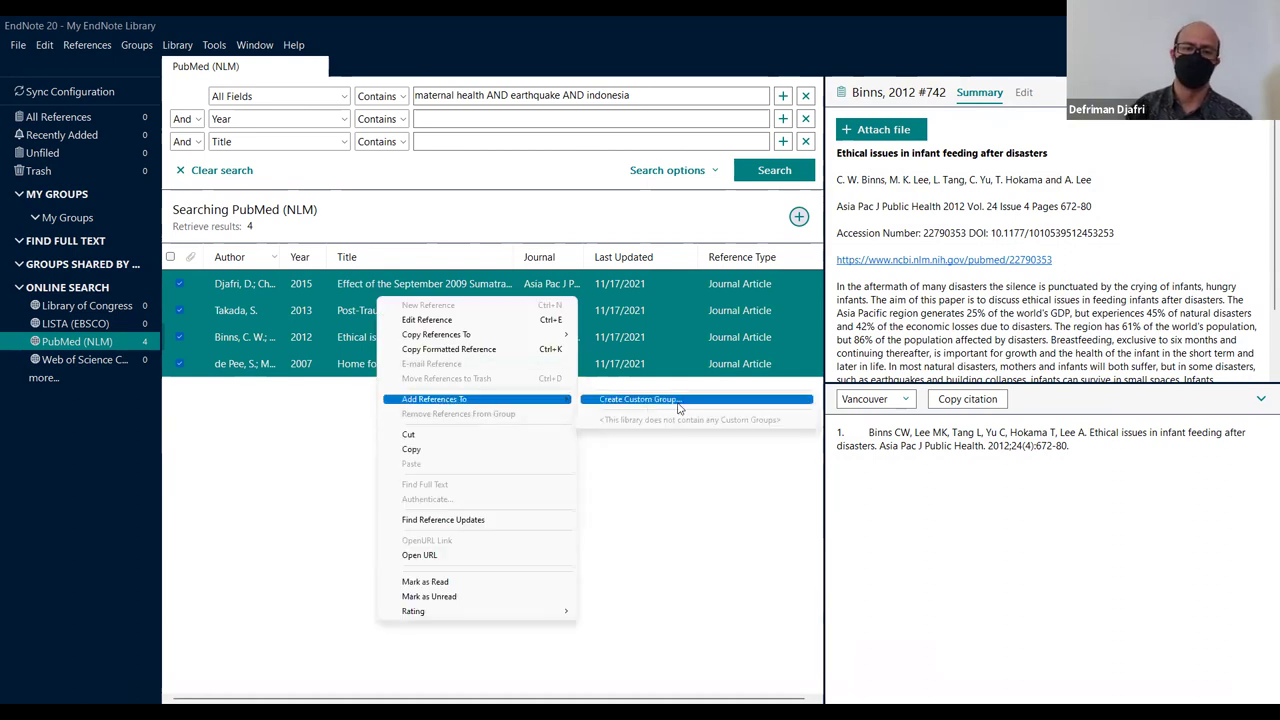
{"action": "left_click", "coordinate": [677, 404]}
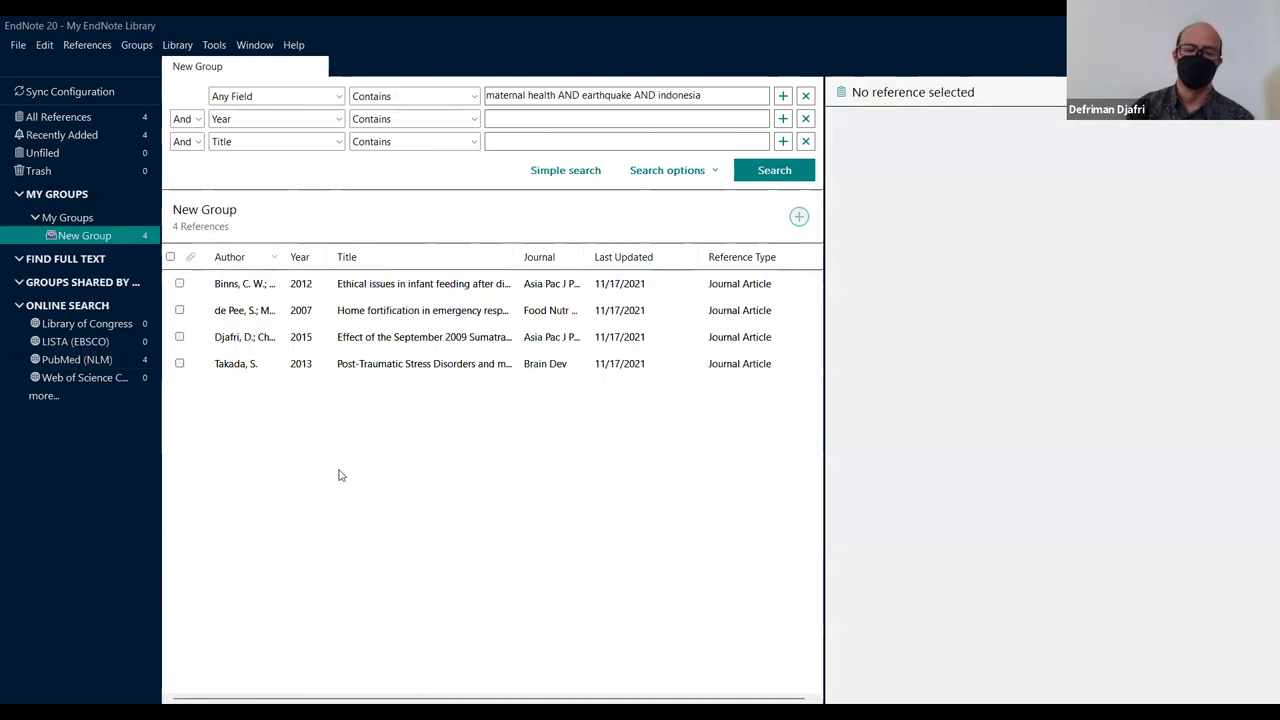
Find the full text for all references in the new group, and clear the selection when finished.
{"action": "key", "text": "ctrl+a"}
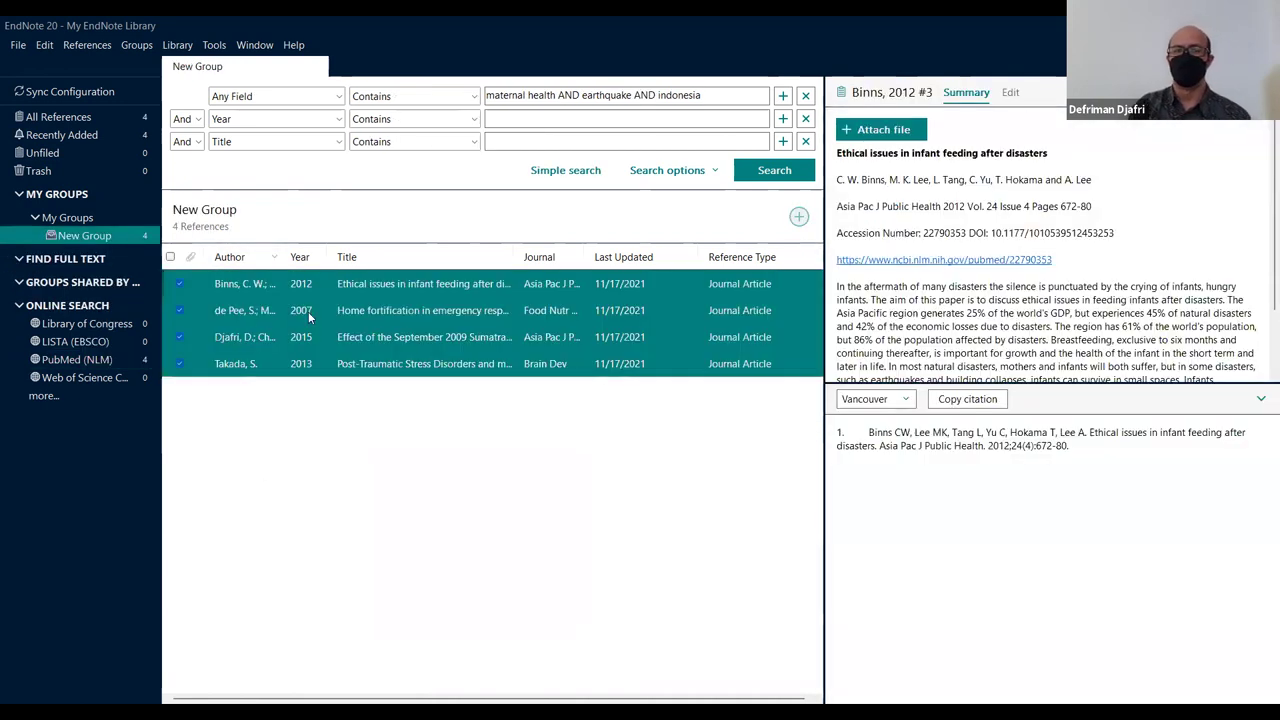
{"action": "right_click", "coordinate": [450, 339]}
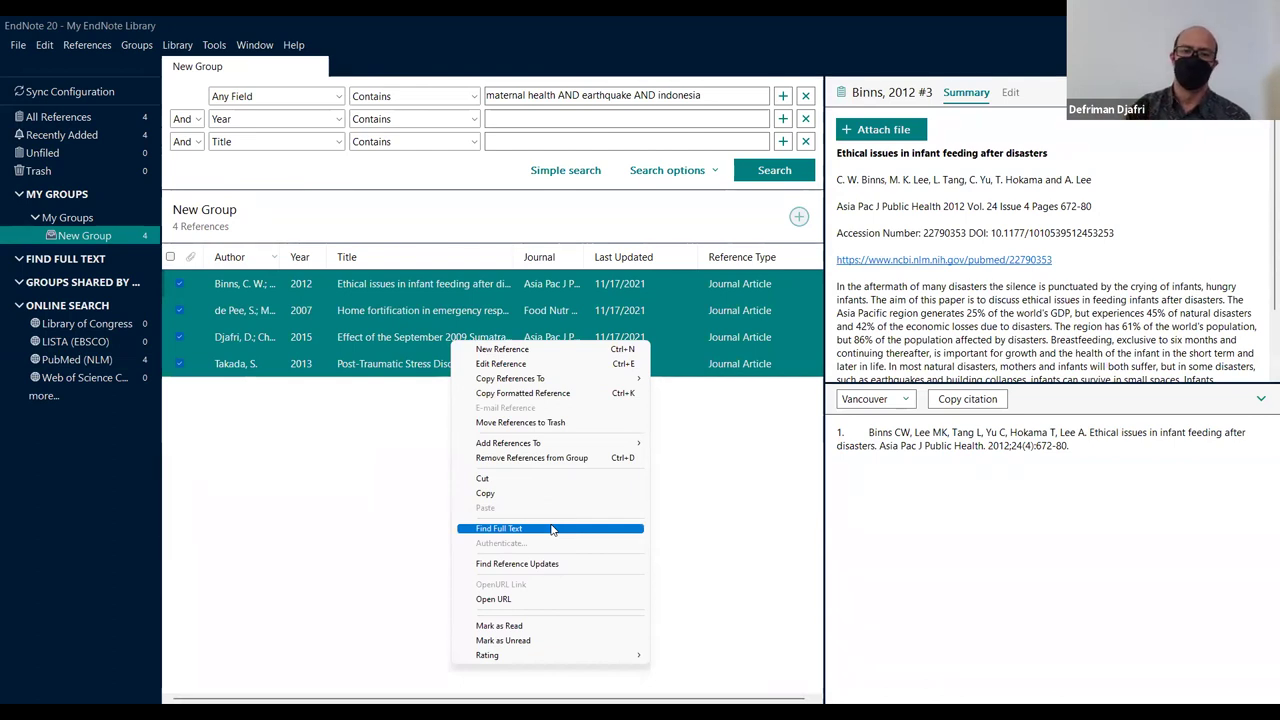
{"action": "left_click", "coordinate": [552, 528]}
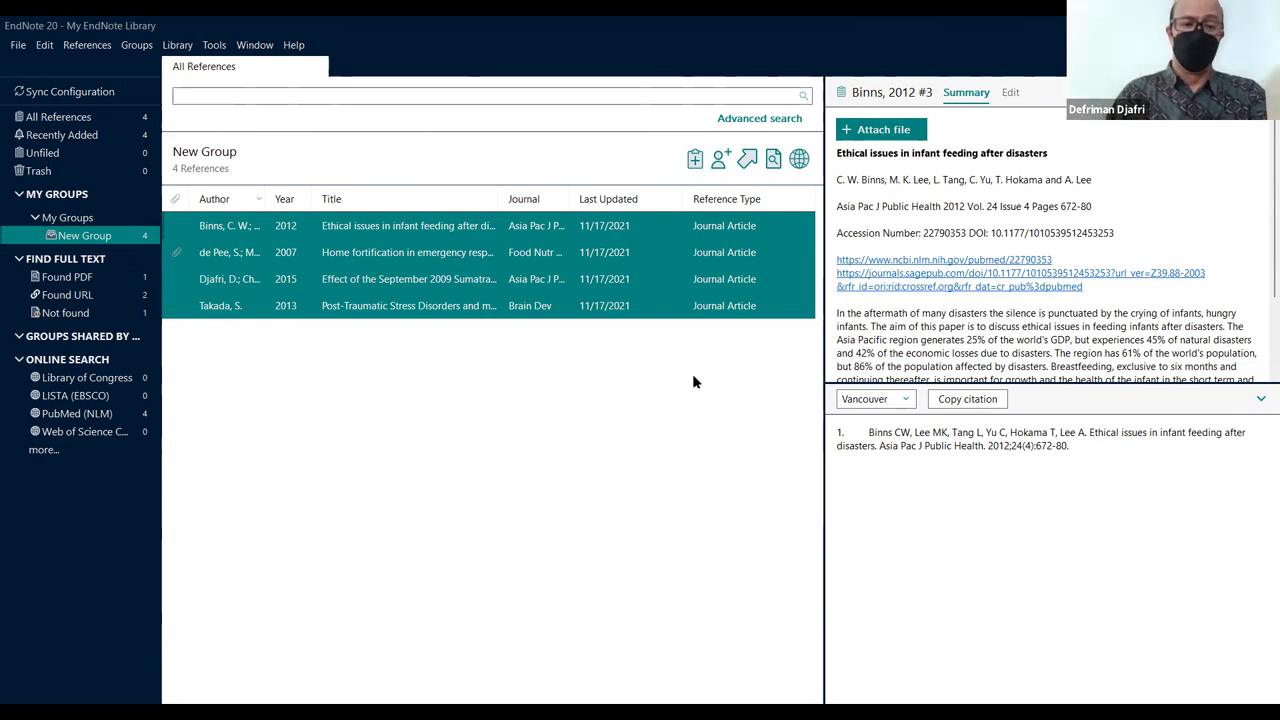
{"action": "left_click", "coordinate": [340, 388]}
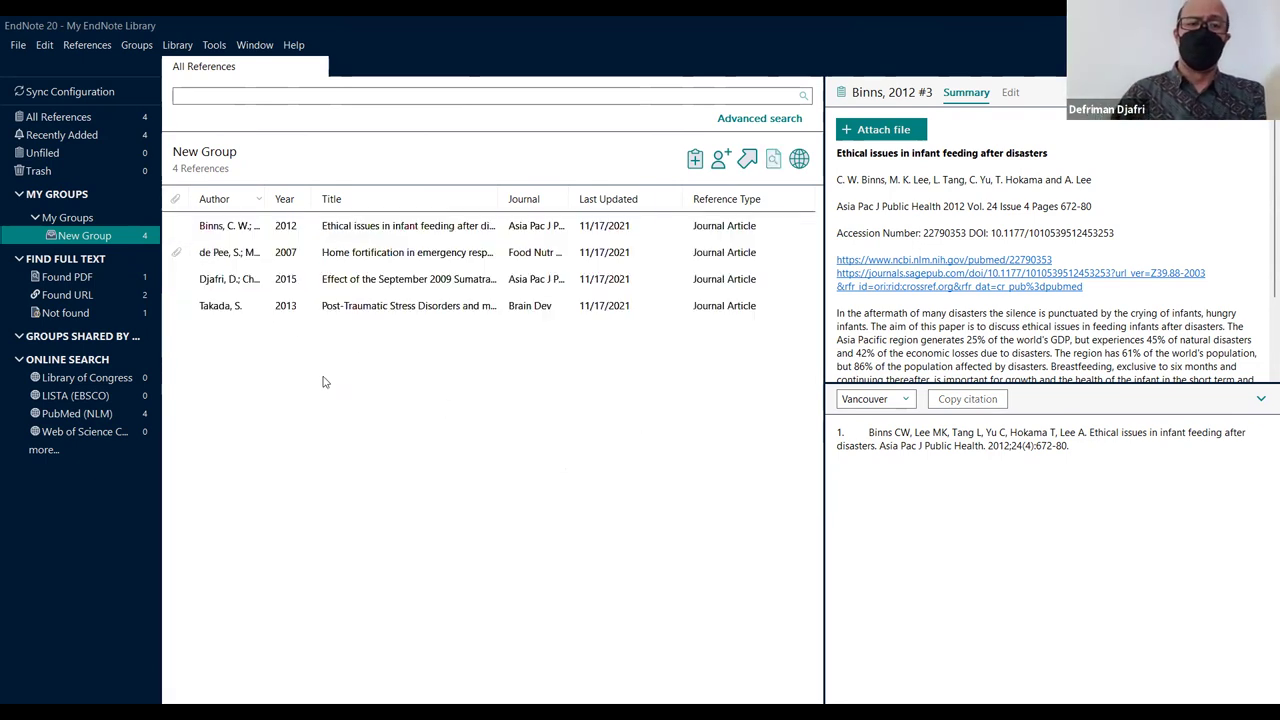
Open the PDF attached to the 2007 home fortification reference with Foxit PDF Editor 11.0.
{"action": "left_click", "coordinate": [335, 285]}
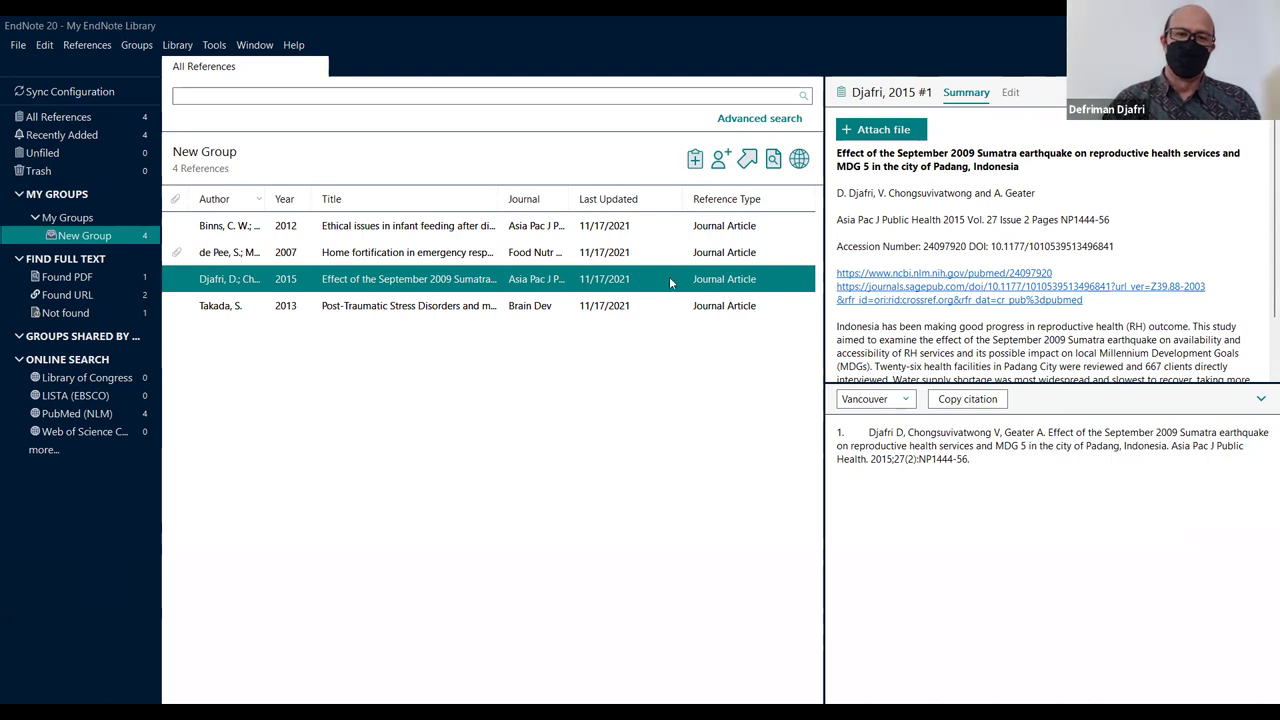
{"action": "left_click", "coordinate": [545, 251]}
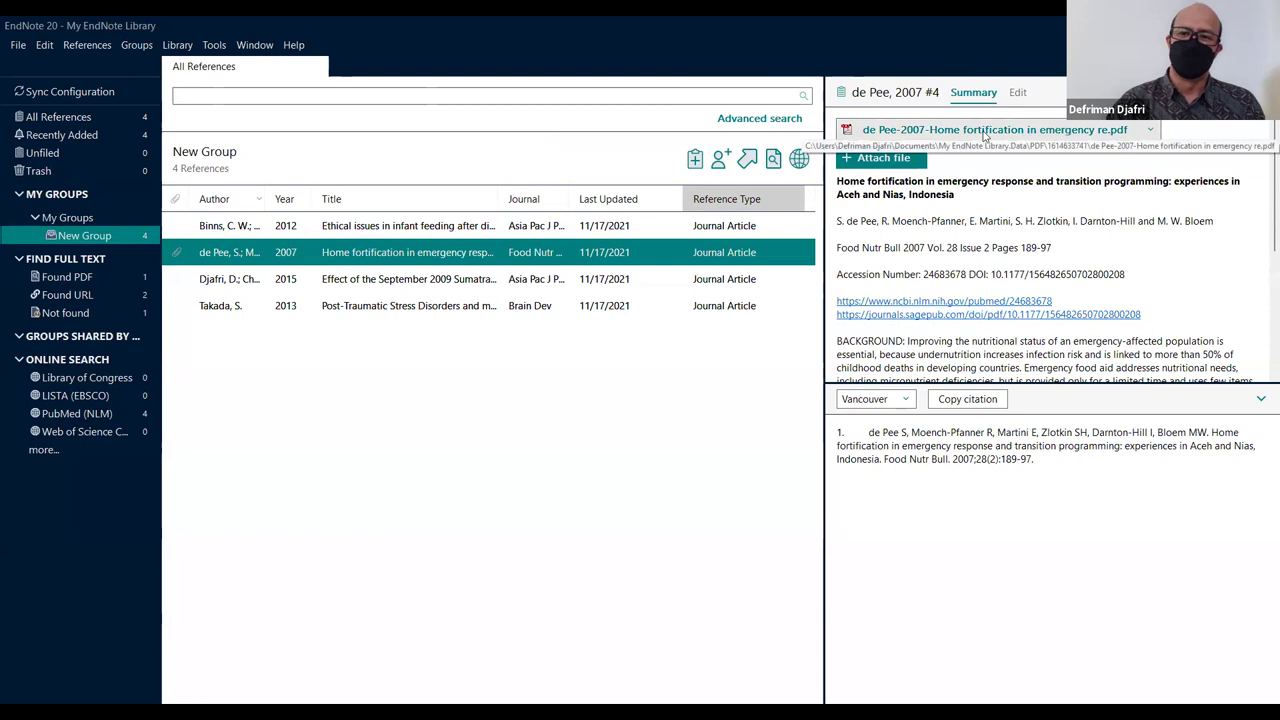
{"action": "left_click", "coordinate": [983, 130]}
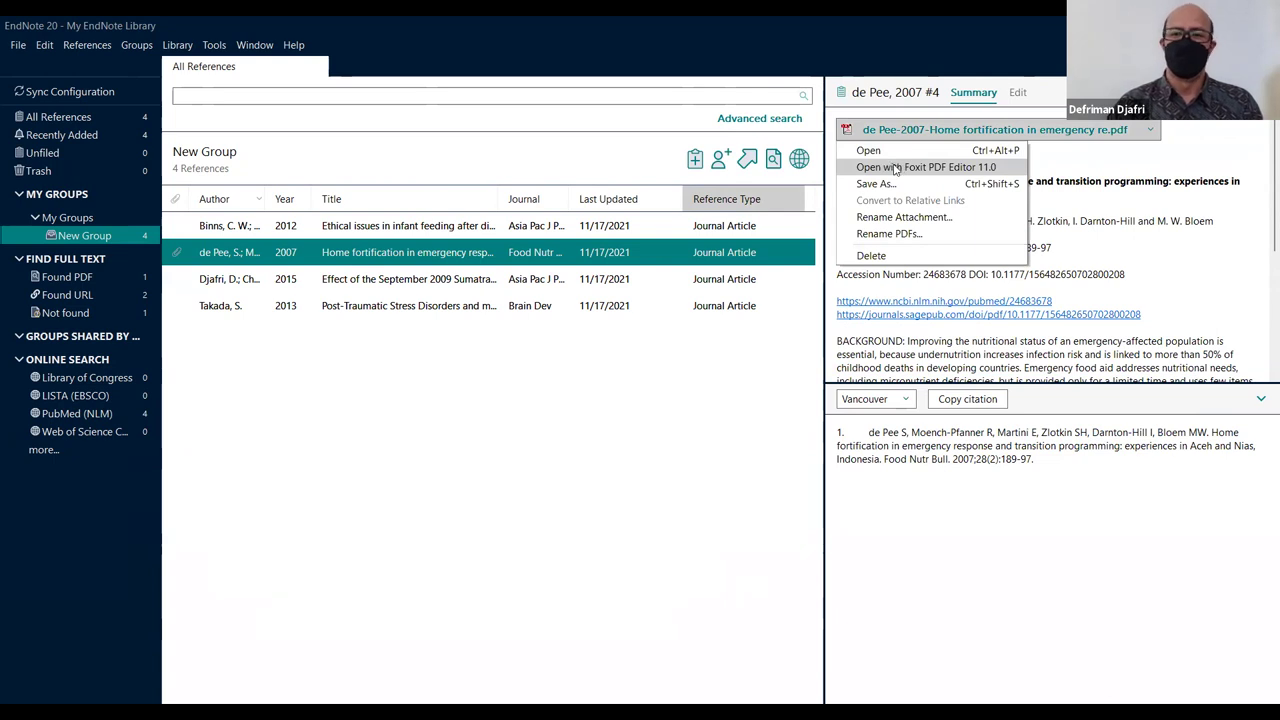
{"action": "left_click", "coordinate": [896, 170]}
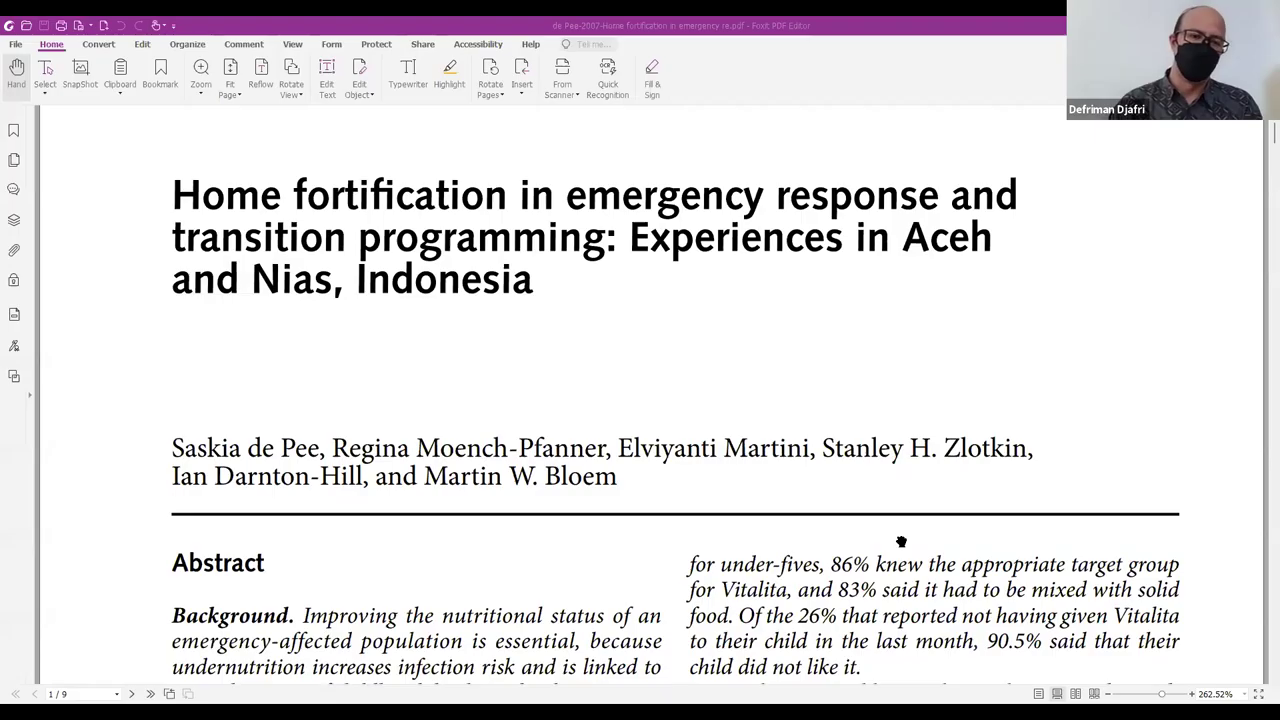
Skim the article's first page and activate the Highlight tool.
{"action": "scroll", "coordinate": [901, 541], "scroll_direction": "down", "scroll_amount": 1}
{"action": "scroll", "coordinate": [901, 540], "scroll_direction": "down", "scroll_amount": 3}
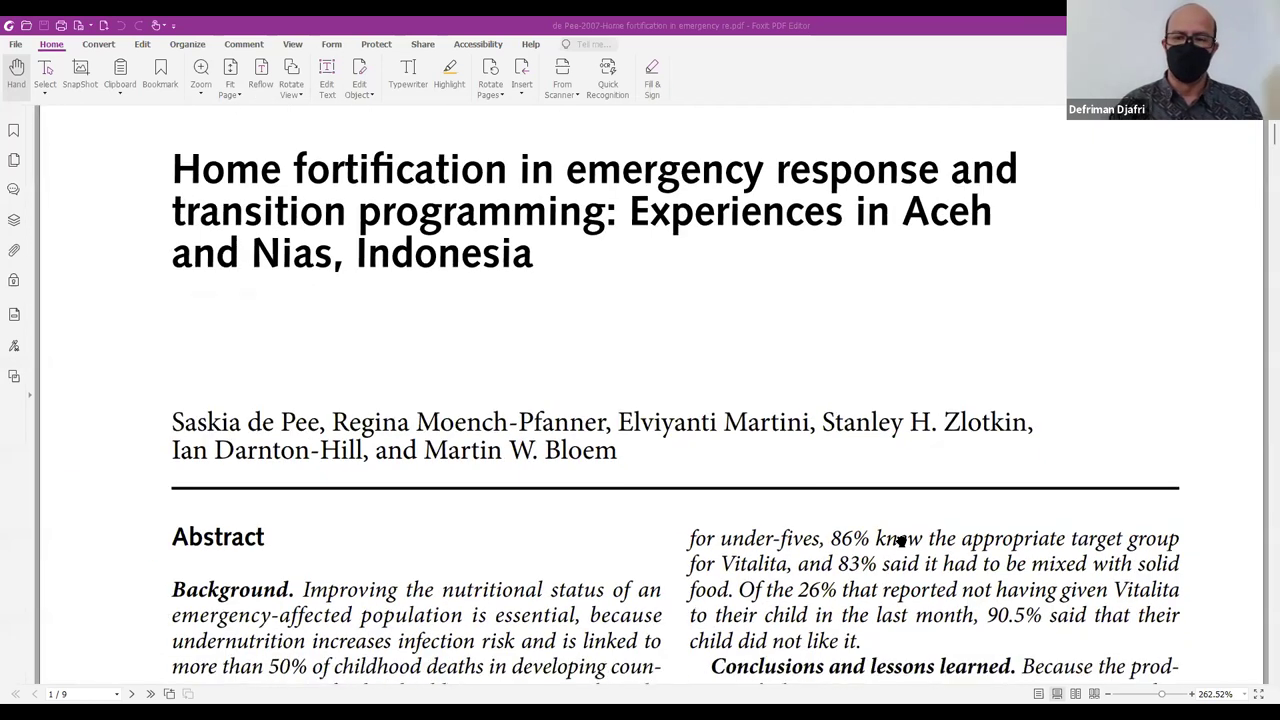
{"action": "scroll", "coordinate": [901, 537], "scroll_direction": "down", "scroll_amount": 10}
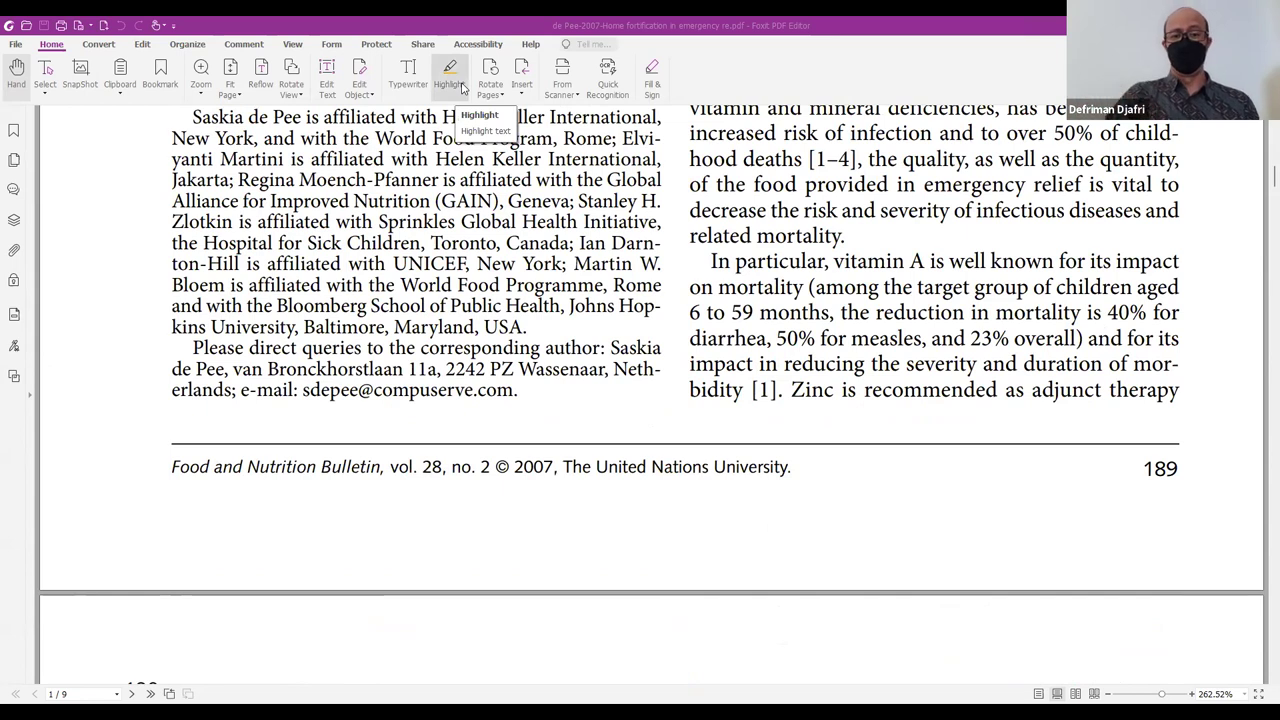
{"action": "scroll", "coordinate": [437, 181], "scroll_direction": "up", "scroll_amount": 5}
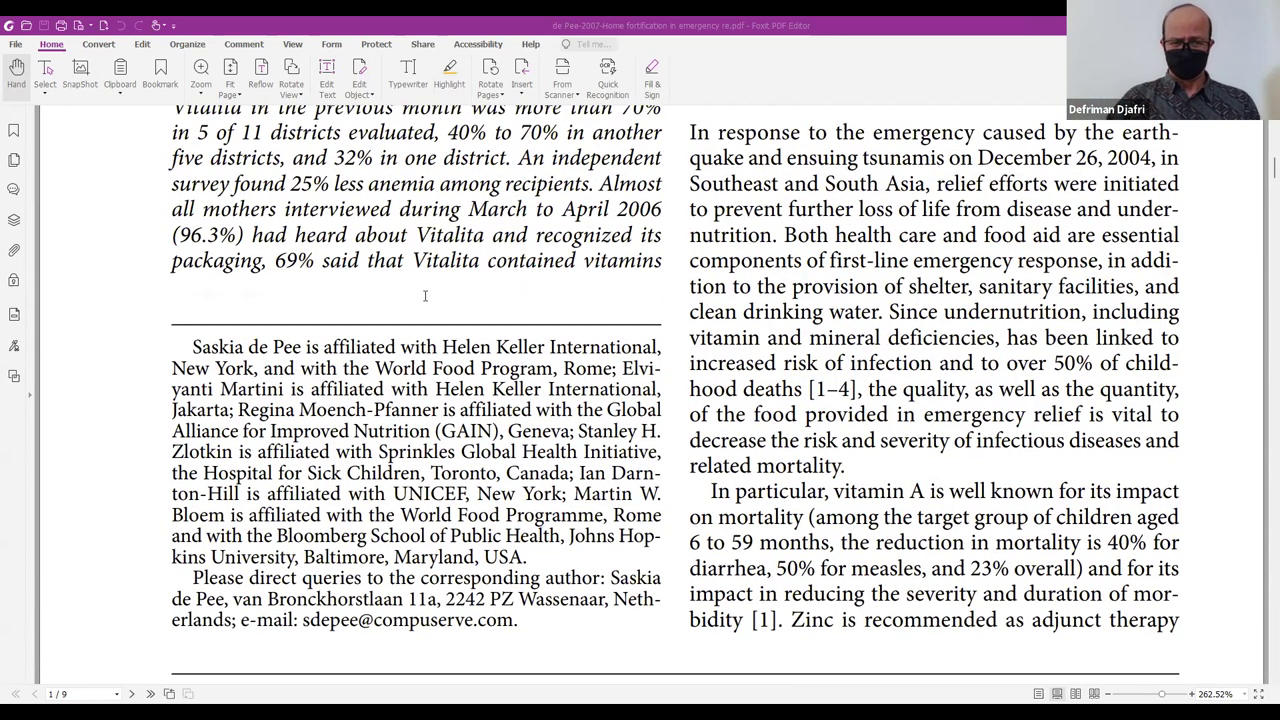
{"action": "scroll", "coordinate": [450, 130], "scroll_direction": "up", "scroll_amount": 10}
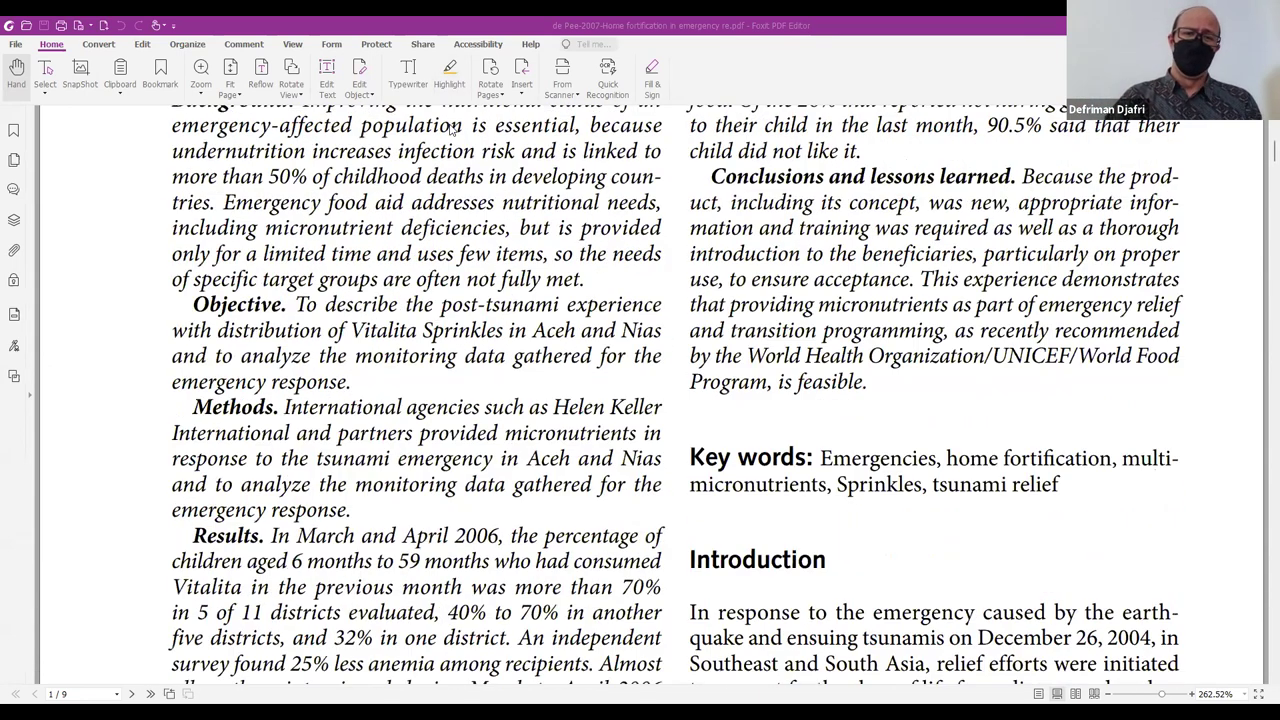
{"action": "right_click", "coordinate": [455, 88]}
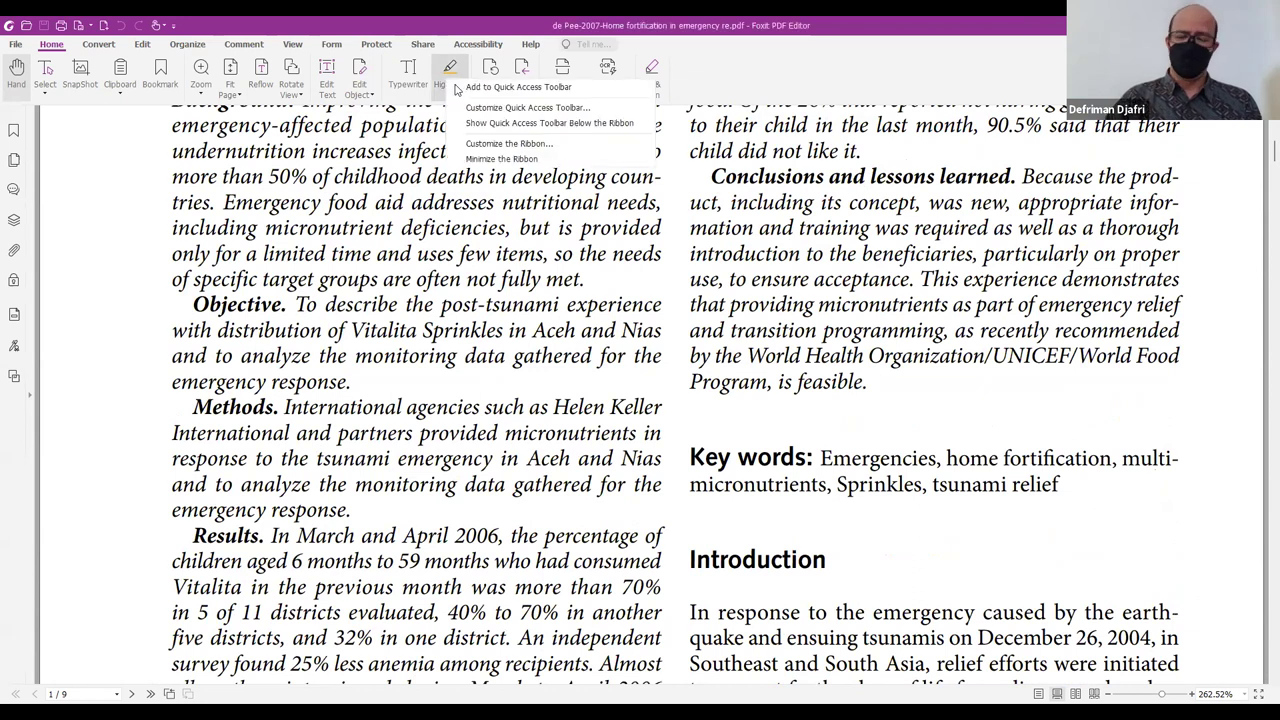
{"action": "left_click", "coordinate": [452, 84]}
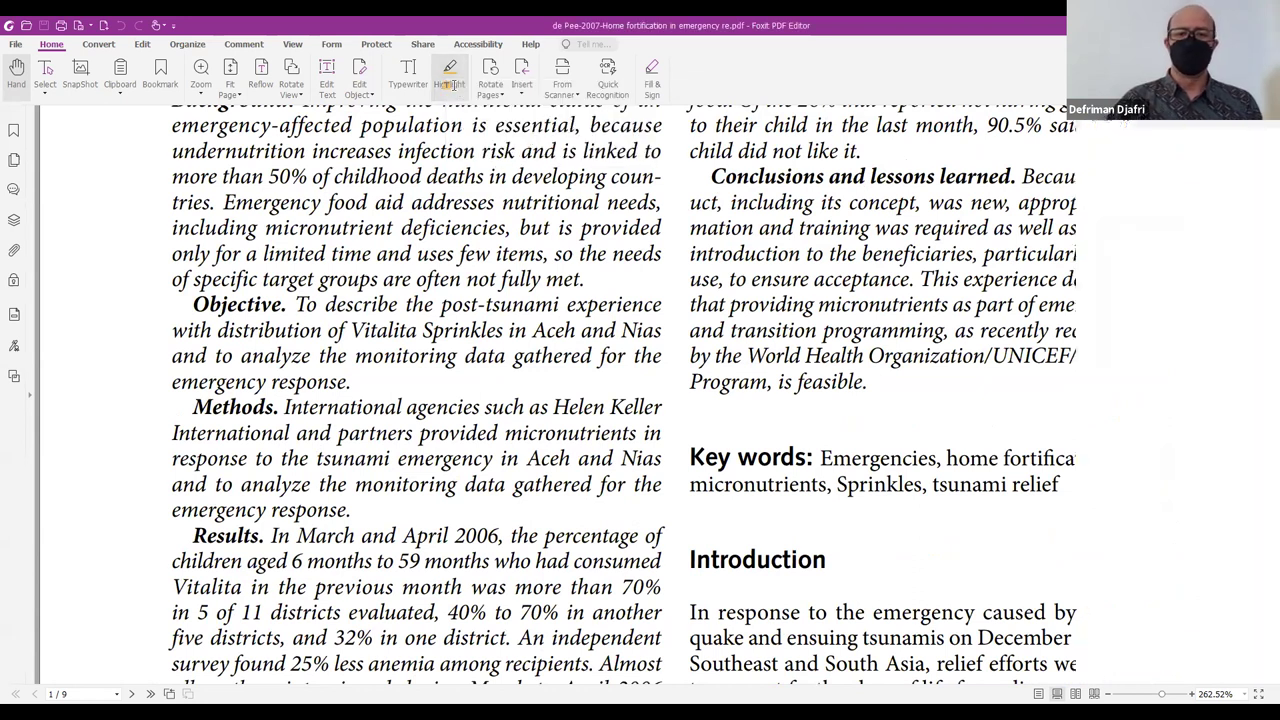
Highlight "January 2005 until May 2006" and "Aceh and North Sumatra" in yellow under Program implementation on page 3.
{"action": "scroll", "coordinate": [478, 309], "scroll_direction": "down", "scroll_amount": 2}
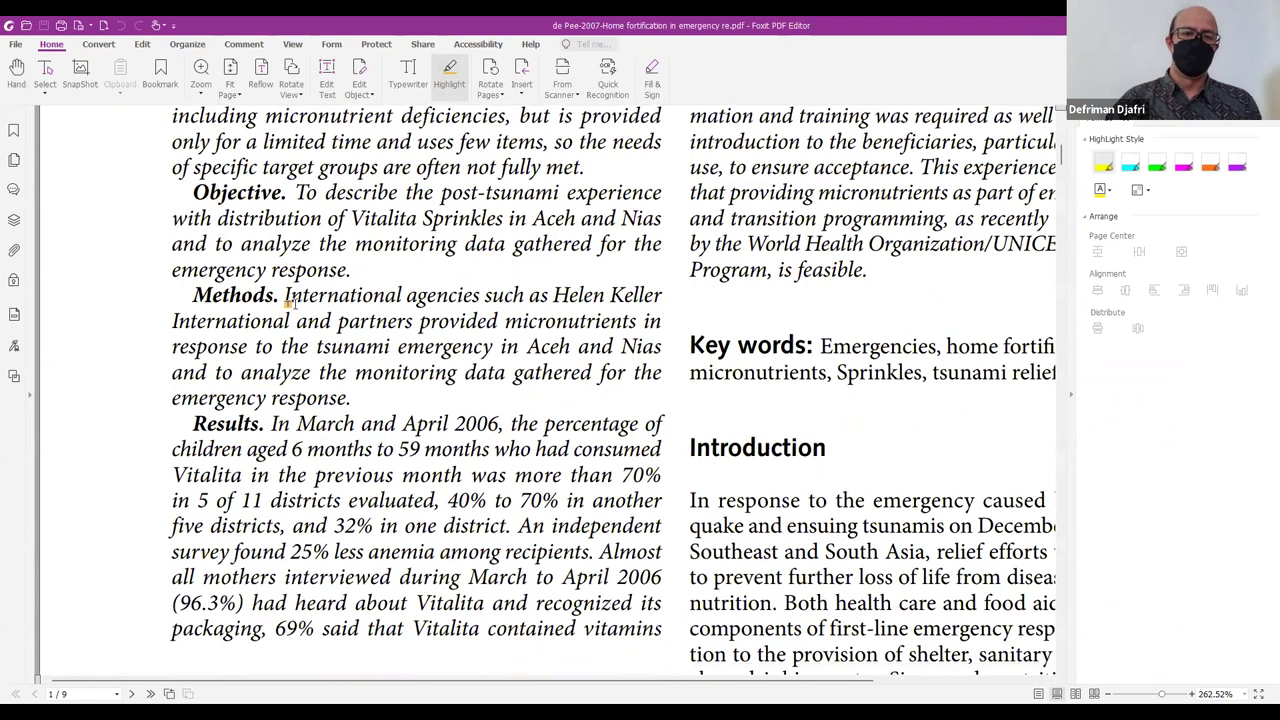
{"action": "scroll", "coordinate": [476, 424], "scroll_direction": "down", "scroll_amount": 15}
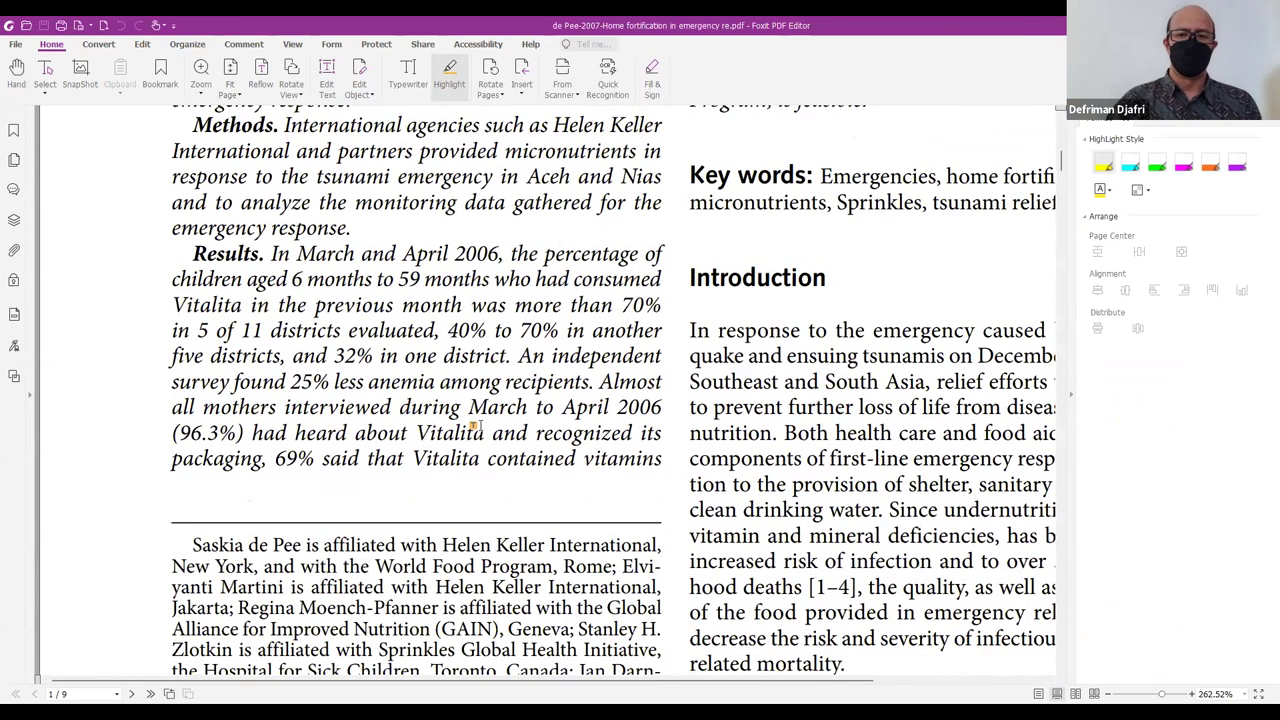
{"action": "scroll", "coordinate": [476, 424], "scroll_direction": "up", "scroll_amount": 5}
{"action": "scroll", "coordinate": [475, 424], "scroll_direction": "down", "scroll_amount": 9}
{"action": "scroll", "coordinate": [472, 425], "scroll_direction": "down", "scroll_amount": 20}
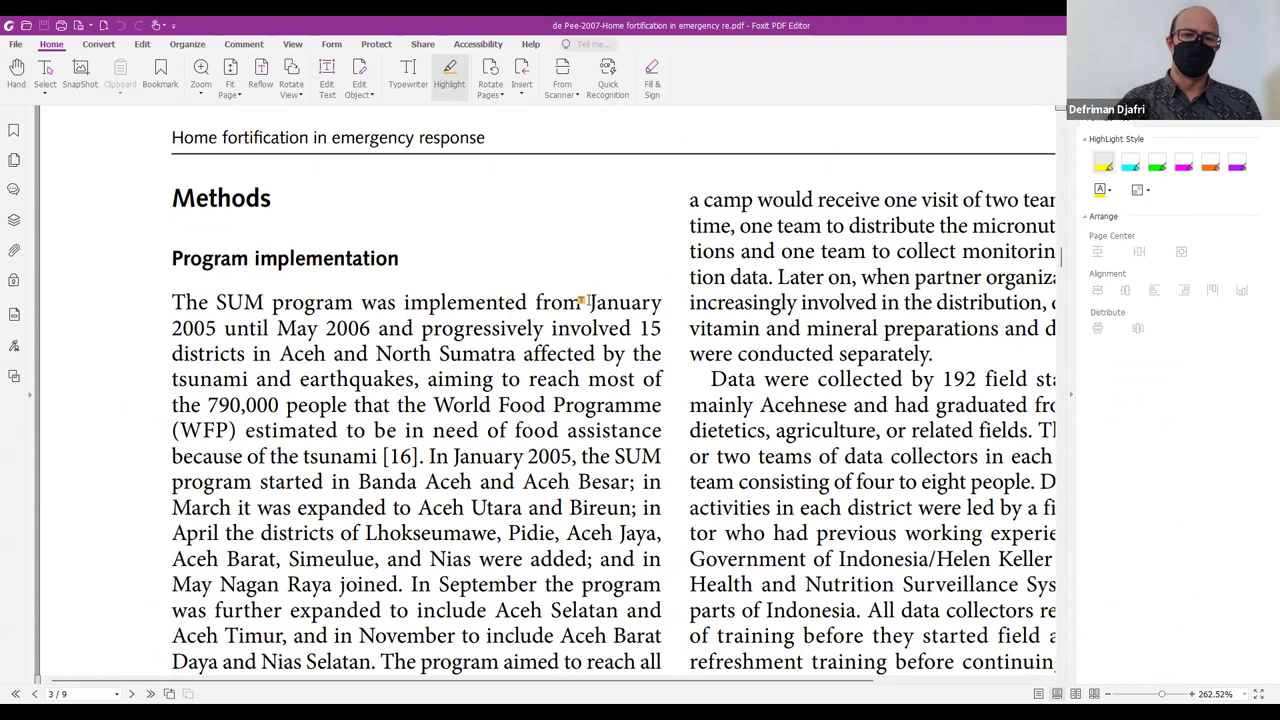
{"action": "left_click_drag", "start_coordinate": [589, 300], "coordinate": [370, 330]}
{"action": "left_click_drag", "start_coordinate": [279, 355], "coordinate": [519, 363]}
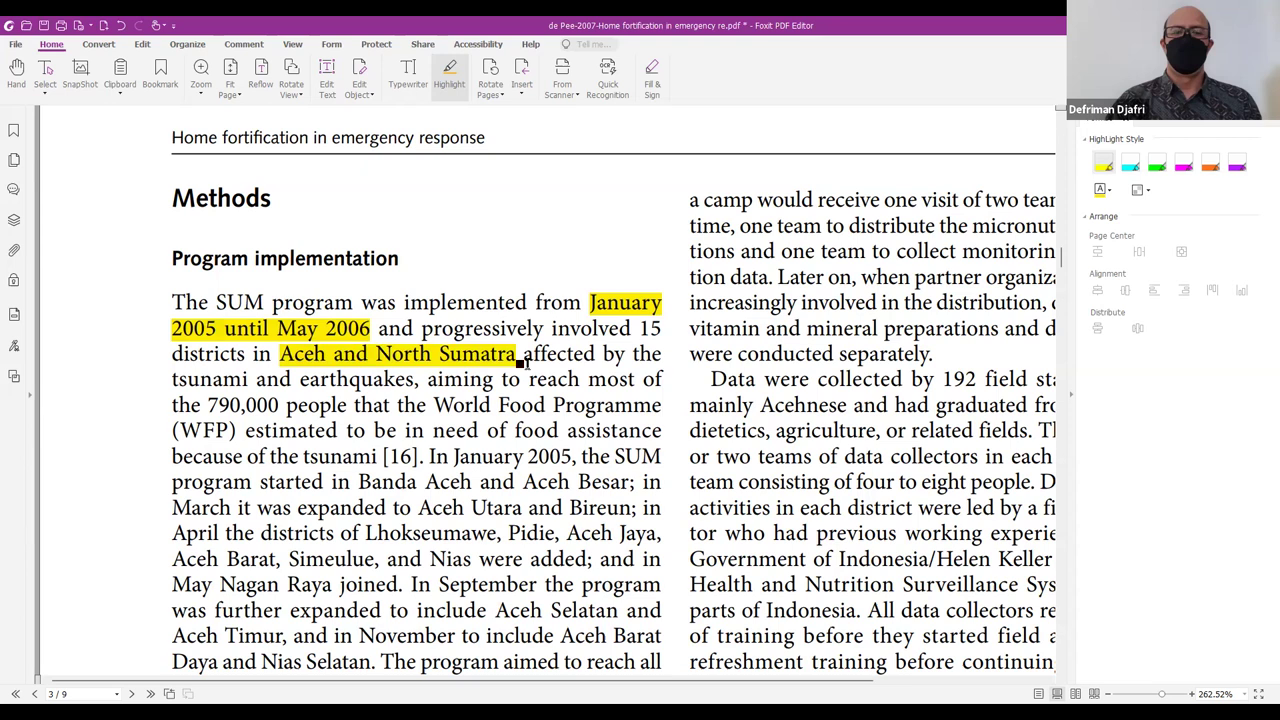
Read through the Methods section on page 3 around the highlighted passages.
{"action": "scroll", "coordinate": [519, 363], "scroll_direction": "down", "scroll_amount": 3}
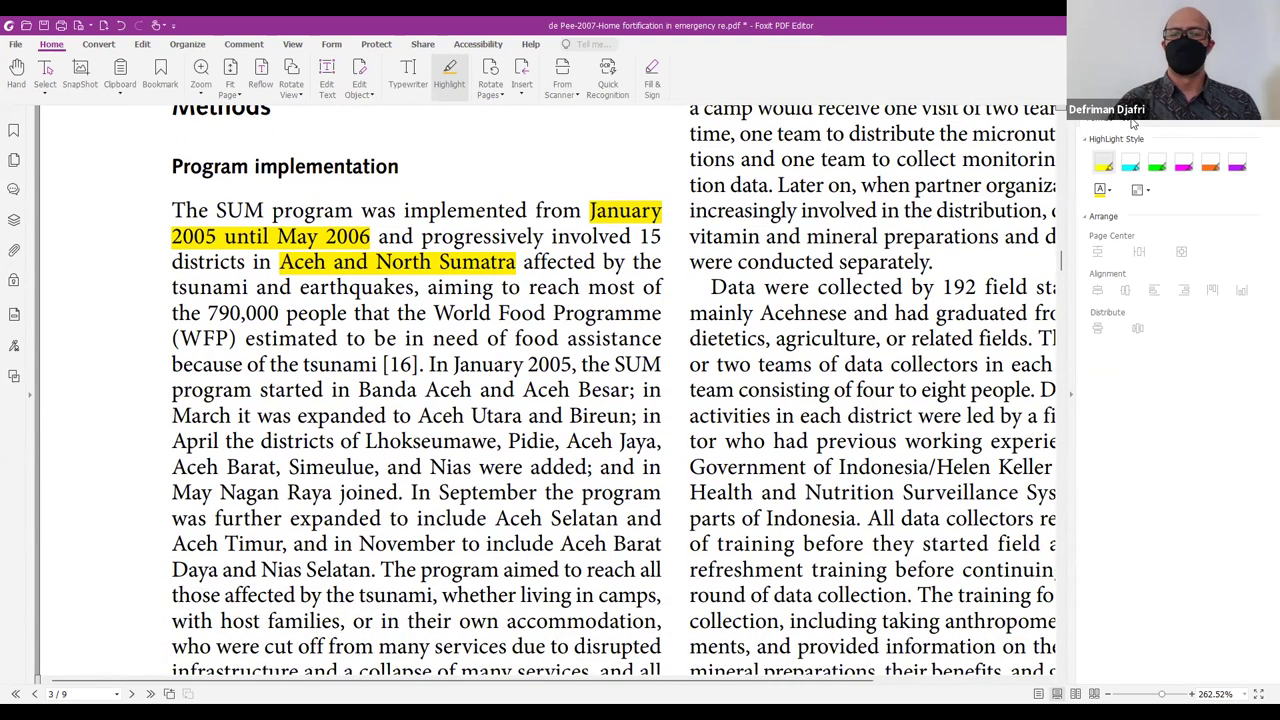
{"action": "scroll", "coordinate": [1055, 306], "scroll_direction": "down", "scroll_amount": 4}
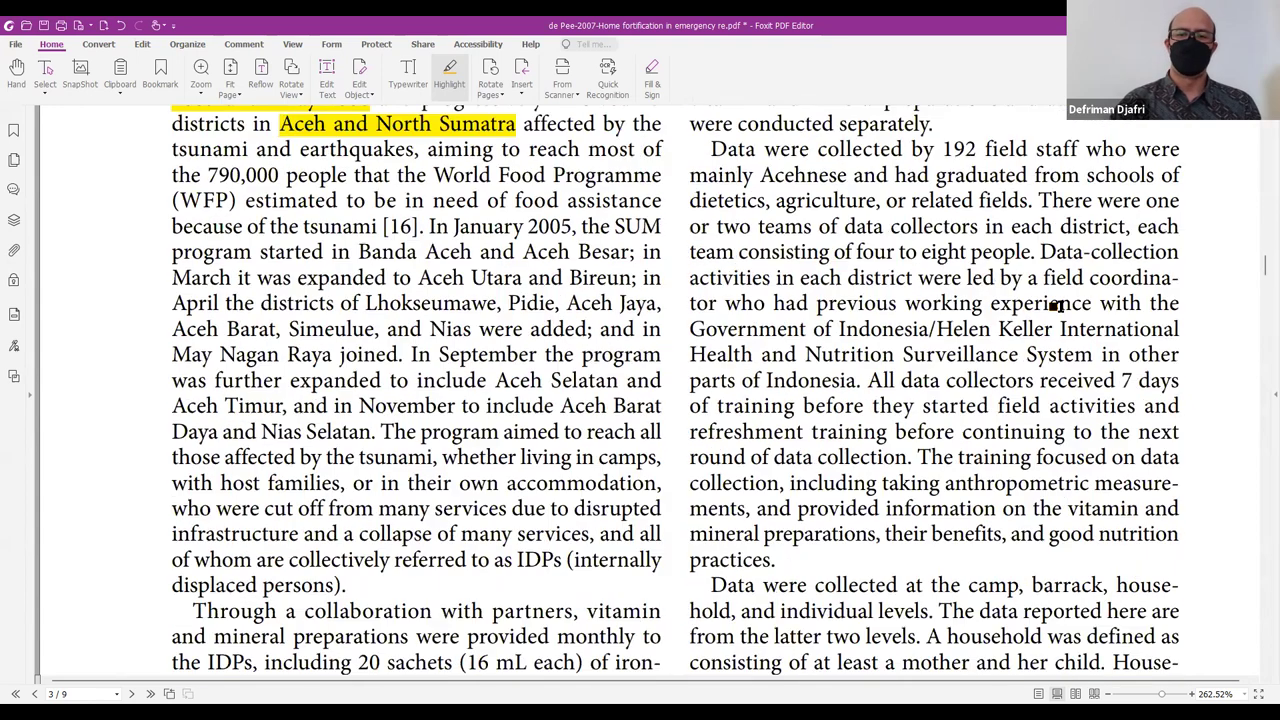
{"action": "scroll", "coordinate": [1052, 399], "scroll_direction": "down", "scroll_amount": 3}
{"action": "scroll", "coordinate": [1048, 398], "scroll_direction": "up", "scroll_amount": 3}
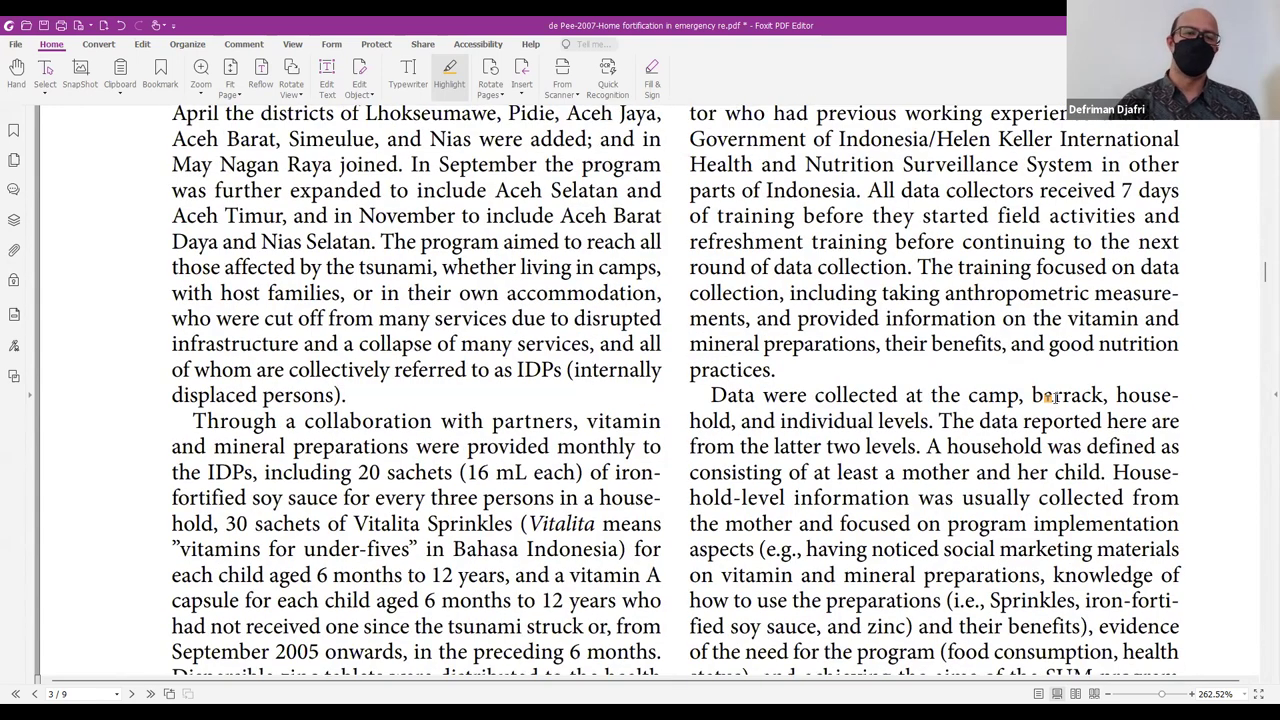
{"action": "scroll", "coordinate": [1050, 398], "scroll_direction": "up", "scroll_amount": 3}
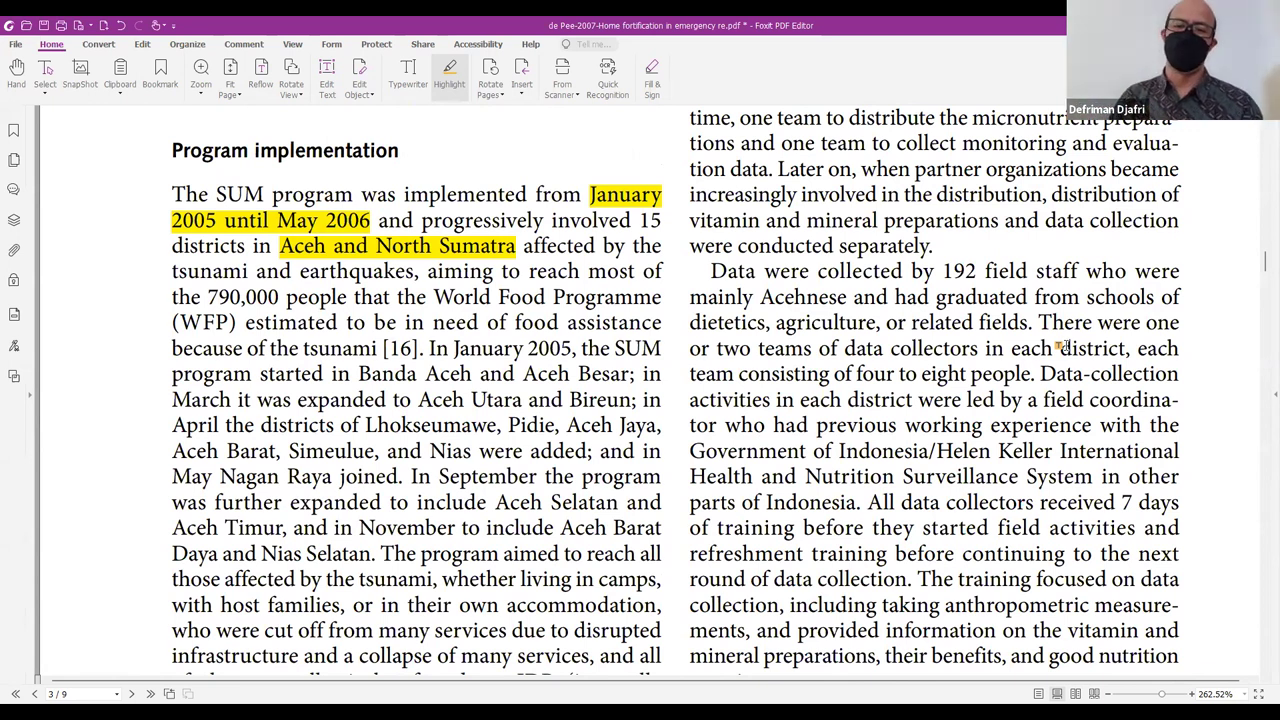
{"action": "scroll", "coordinate": [1060, 345], "scroll_direction": "down", "scroll_amount": 6}
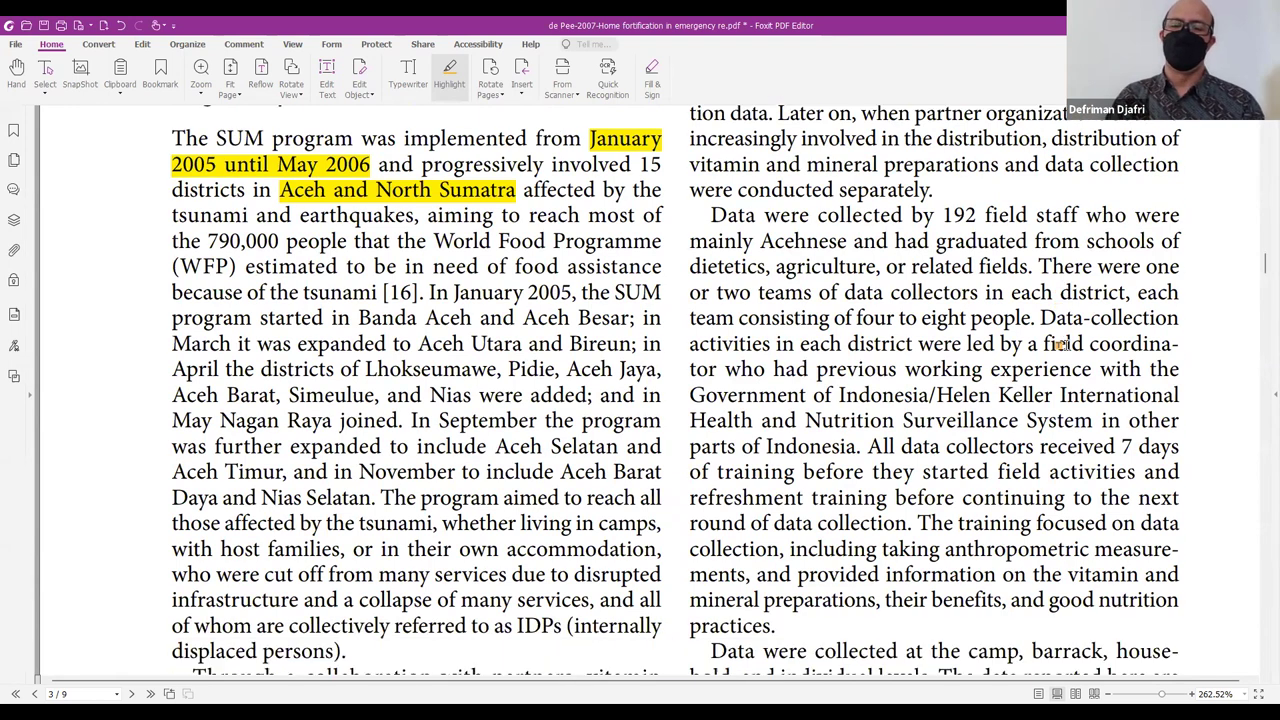
Switch back to EndNote, collapse the citation preview to read the 2007 home fortification abstract, and widen the Journal column to show full names.
{"action": "scroll", "coordinate": [1060, 343], "scroll_direction": "down", "scroll_amount": 13}
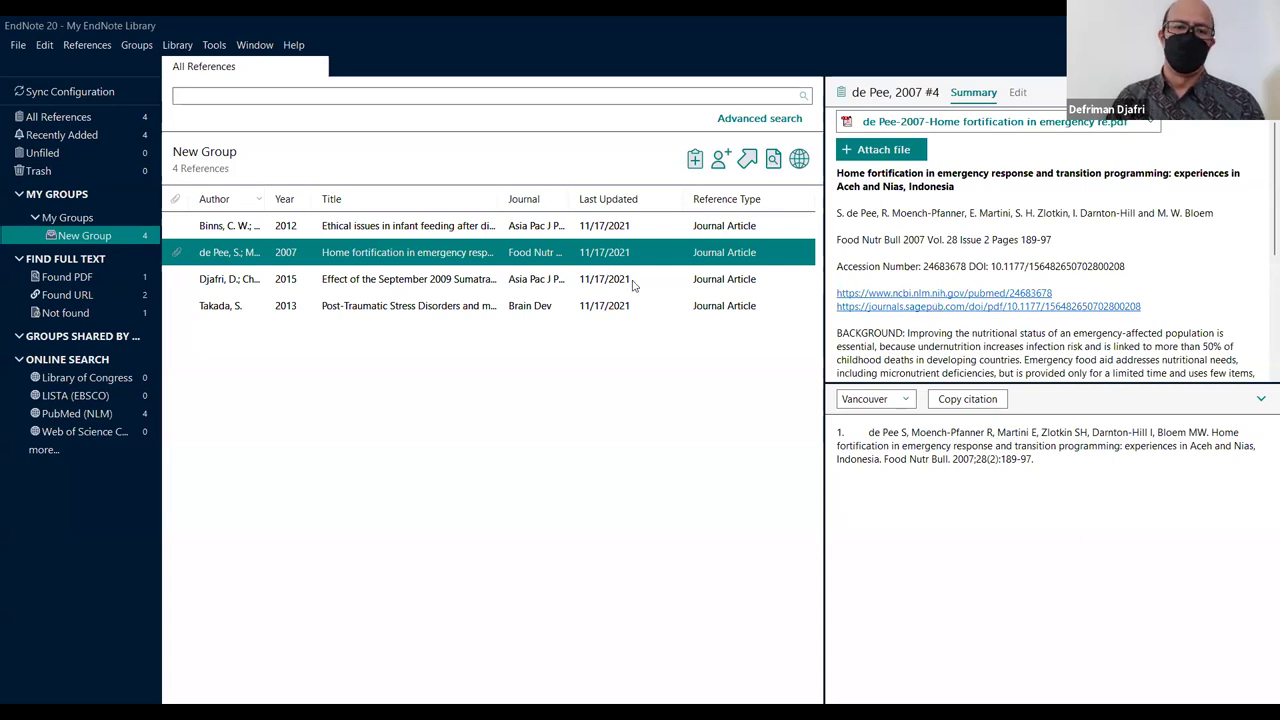
{"action": "scroll", "coordinate": [850, 273], "scroll_direction": "down", "scroll_amount": 5}
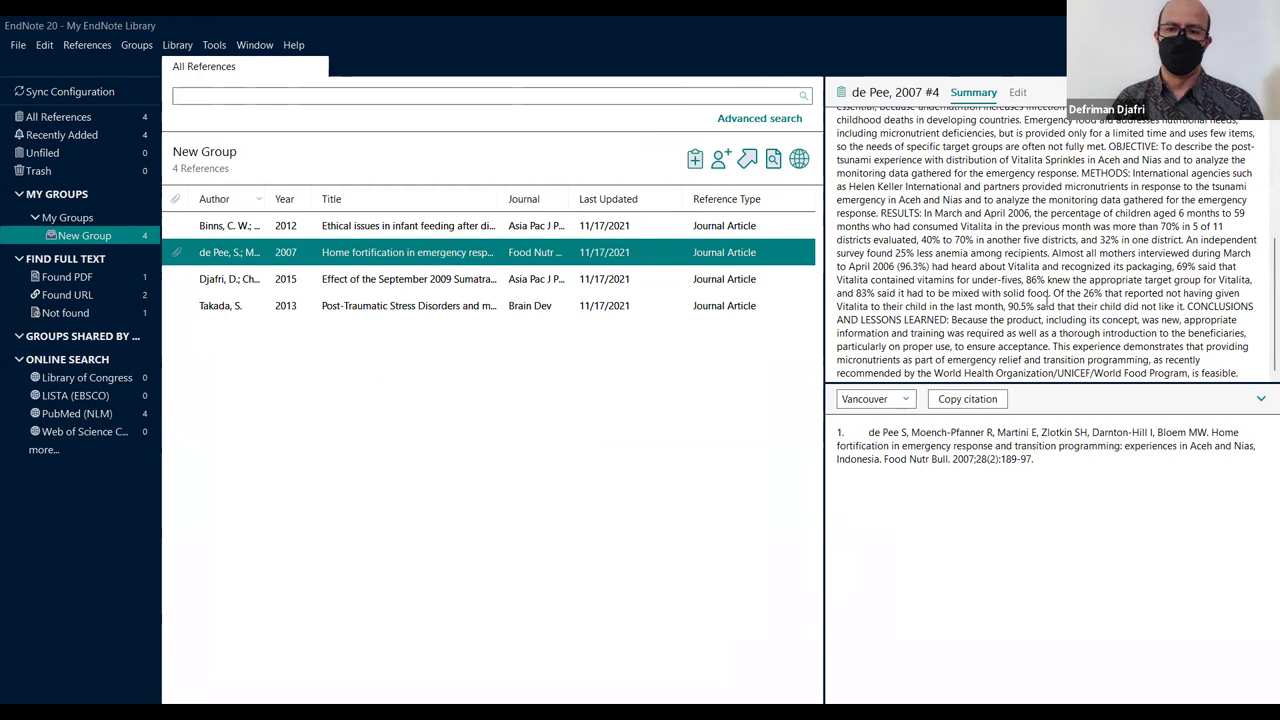
{"action": "scroll", "coordinate": [1047, 295], "scroll_direction": "up", "scroll_amount": 5}
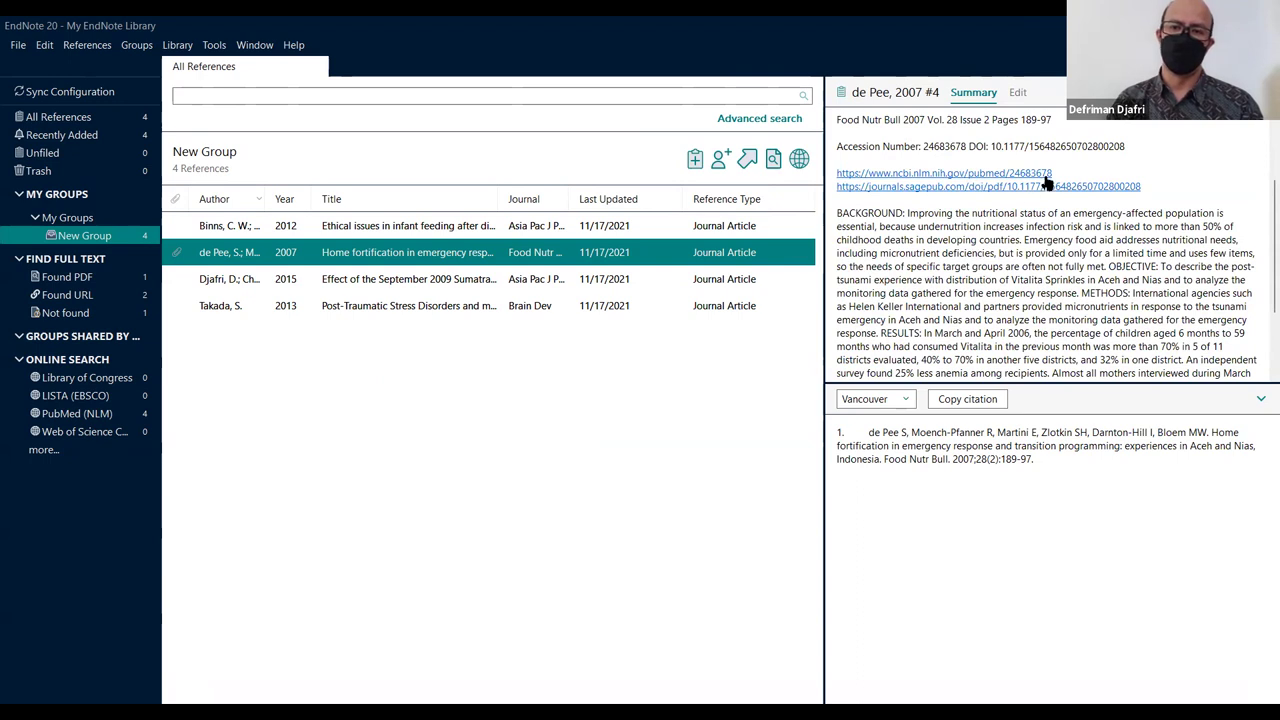
{"action": "scroll", "coordinate": [973, 267], "scroll_direction": "down", "scroll_amount": 3}
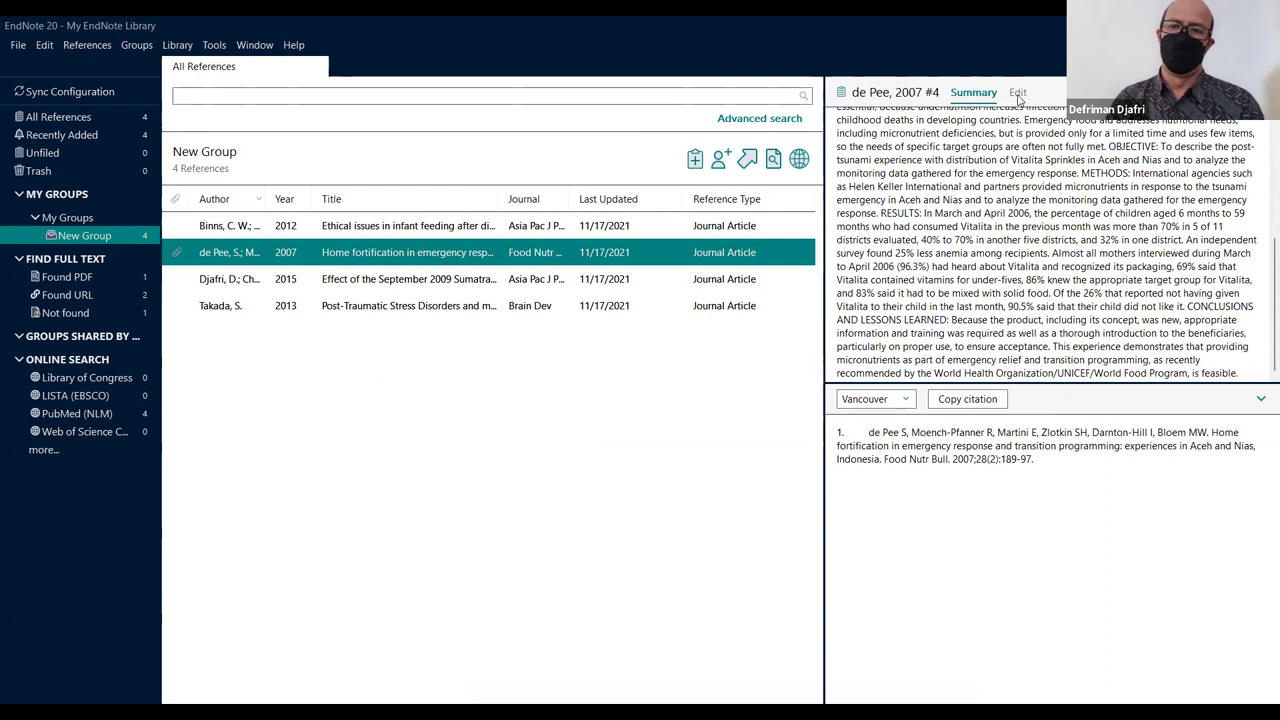
{"action": "scroll", "coordinate": [1019, 313], "scroll_direction": "up", "scroll_amount": 5}
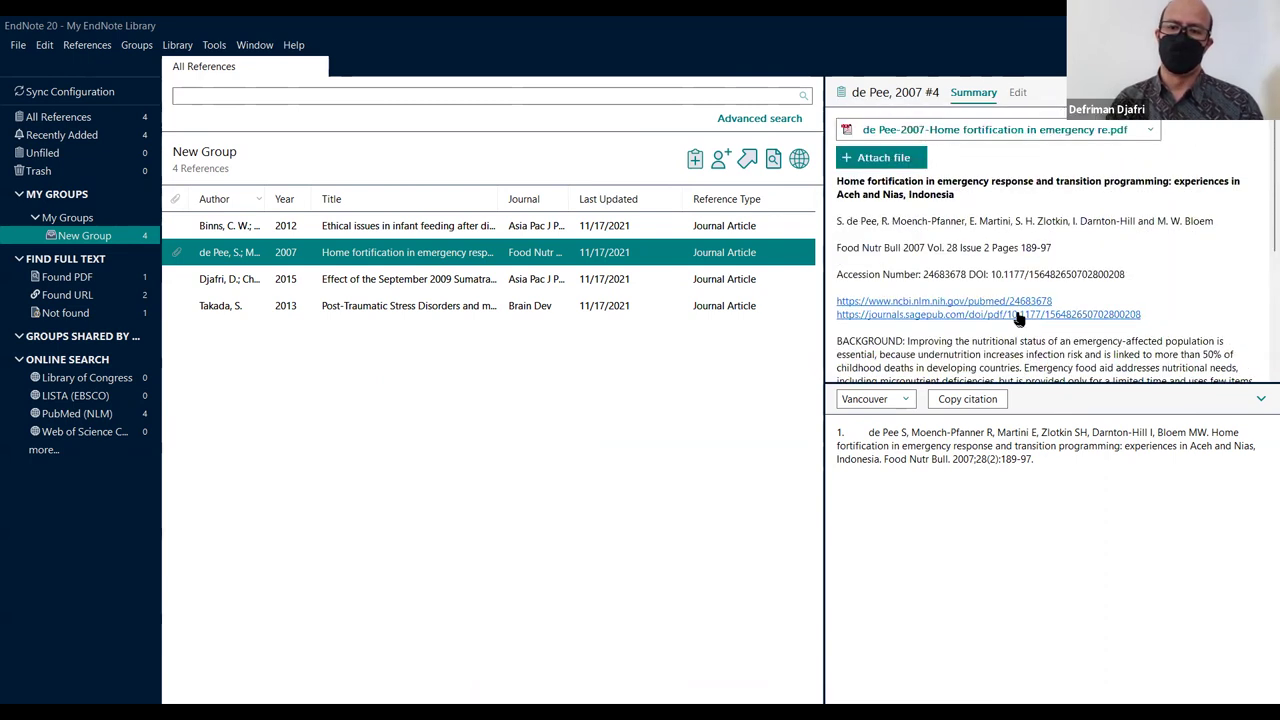
{"action": "left_click", "coordinate": [1261, 399]}
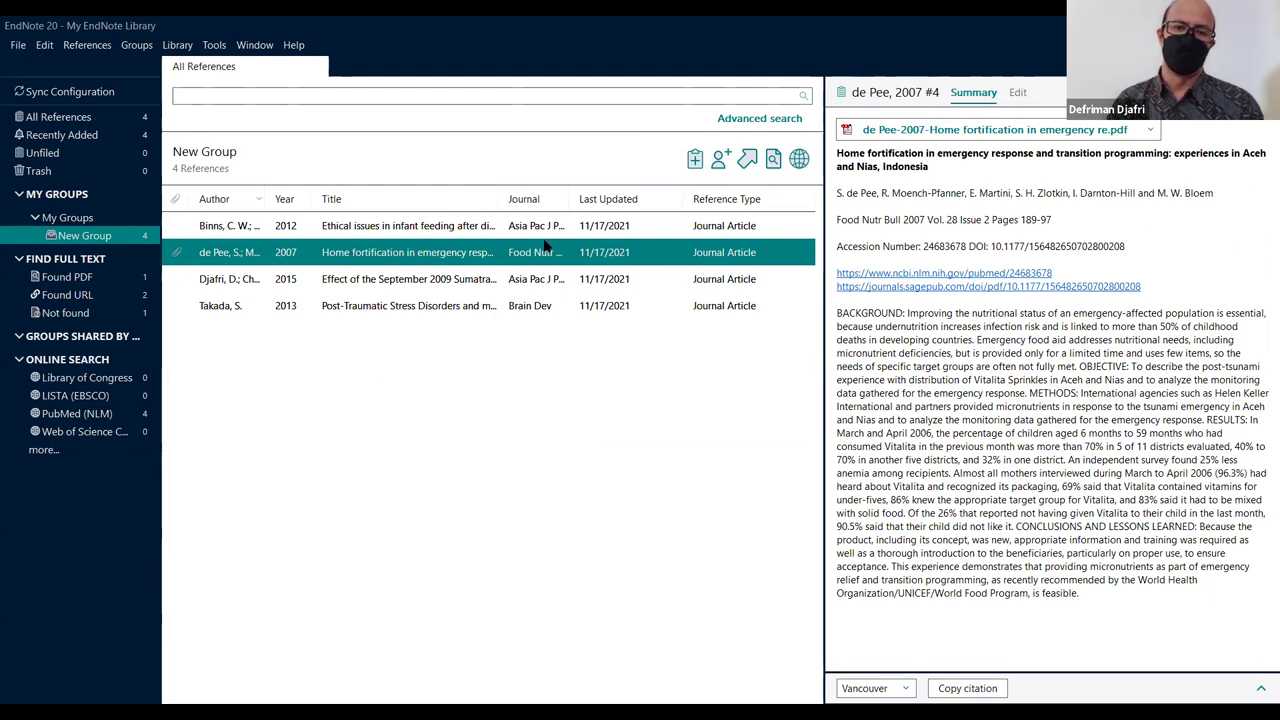
{"action": "left_click_drag", "start_coordinate": [569, 199], "coordinate": [652, 210]}
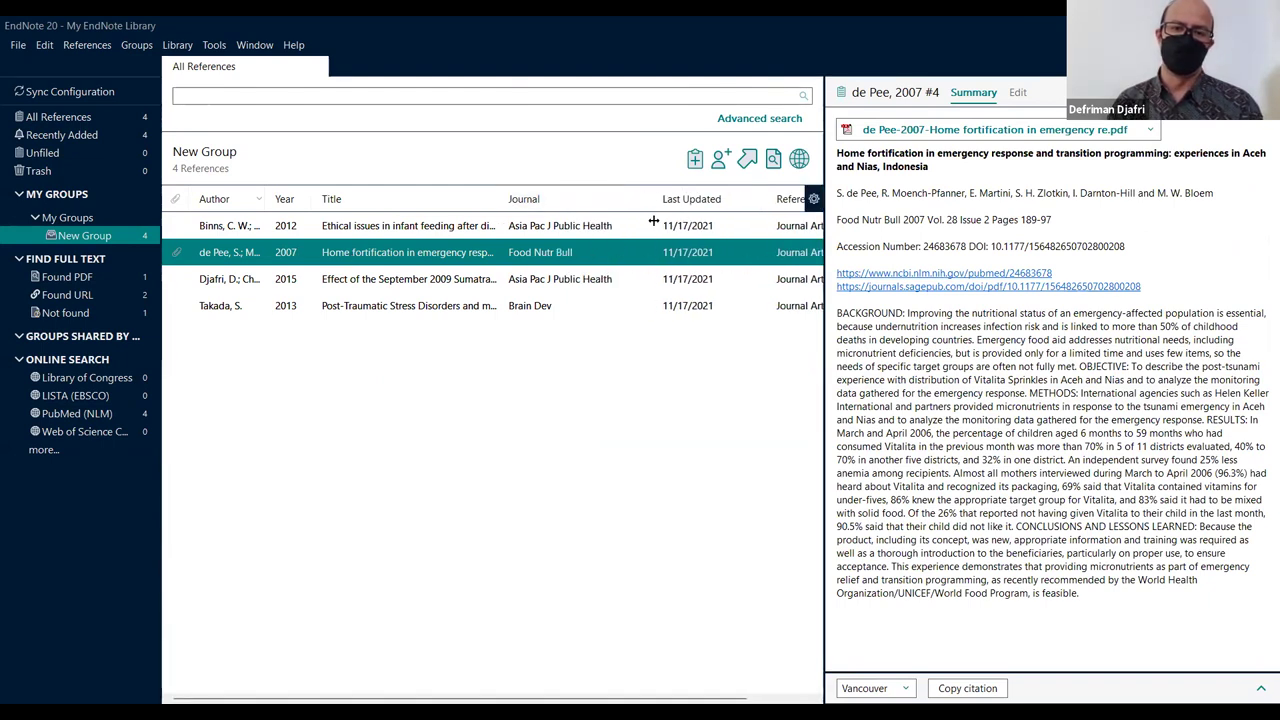
Open the 2007 home fortification reference for editing and look through its fields down to the file attachments.
{"action": "right_click", "coordinate": [554, 259]}
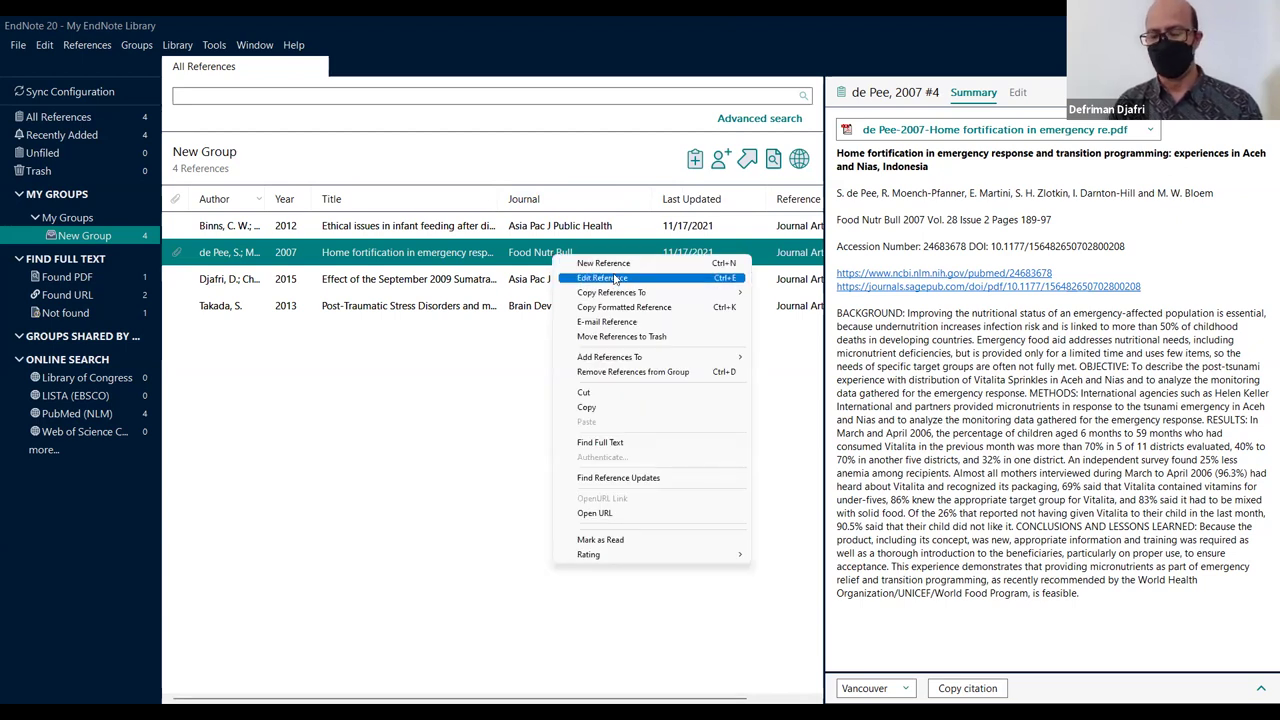
{"action": "left_click", "coordinate": [610, 278]}
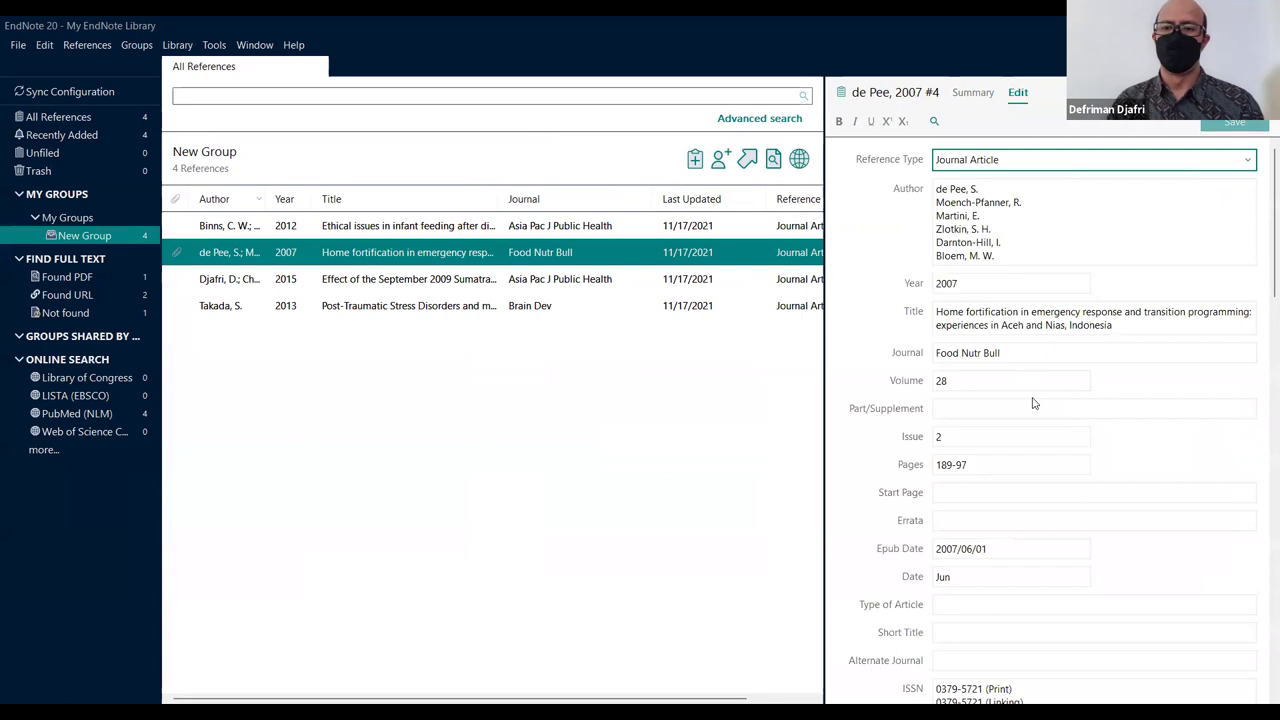
{"action": "scroll", "coordinate": [969, 324], "scroll_direction": "down", "scroll_amount": 5}
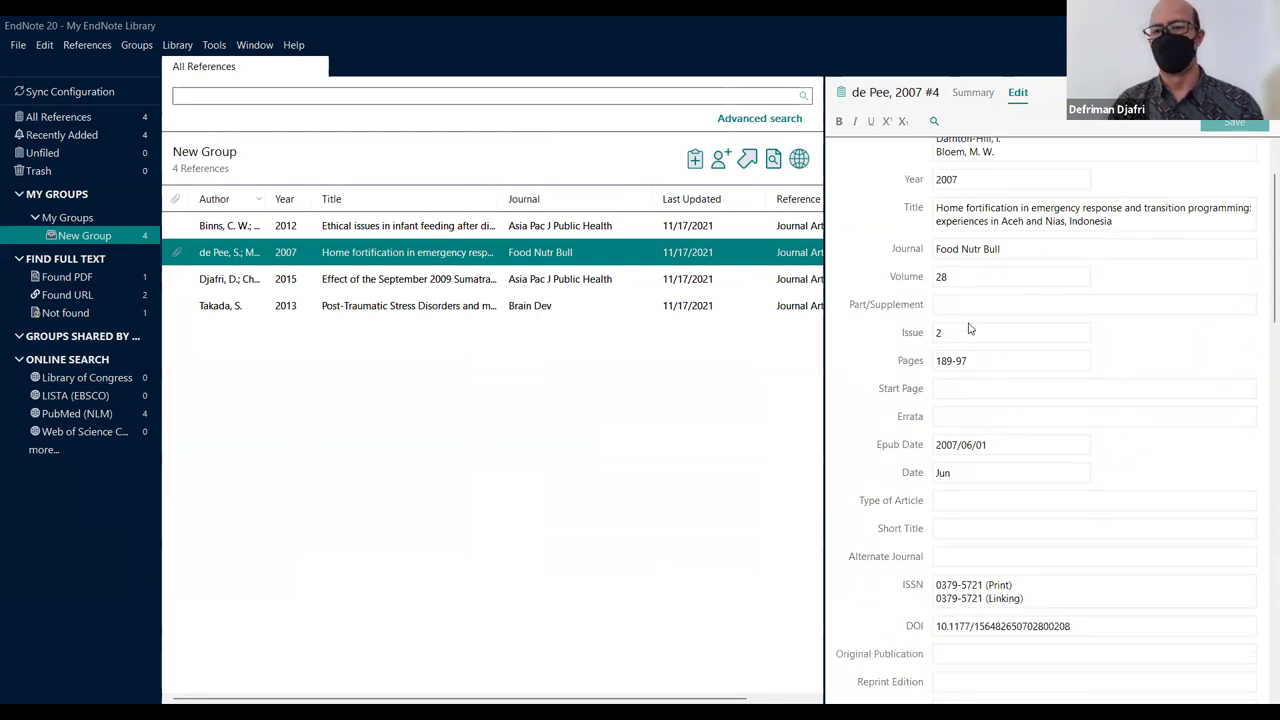
{"action": "scroll", "coordinate": [969, 324], "scroll_direction": "down", "scroll_amount": 12}
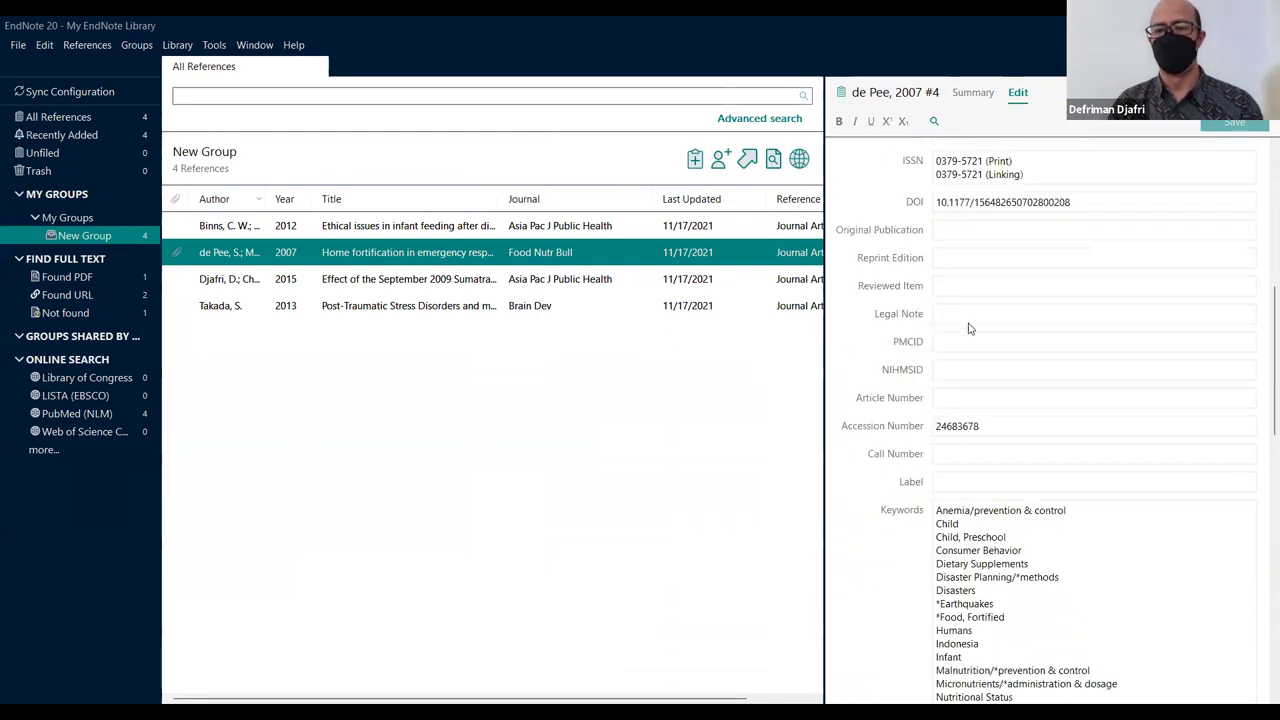
{"action": "scroll", "coordinate": [969, 324], "scroll_direction": "down", "scroll_amount": 14}
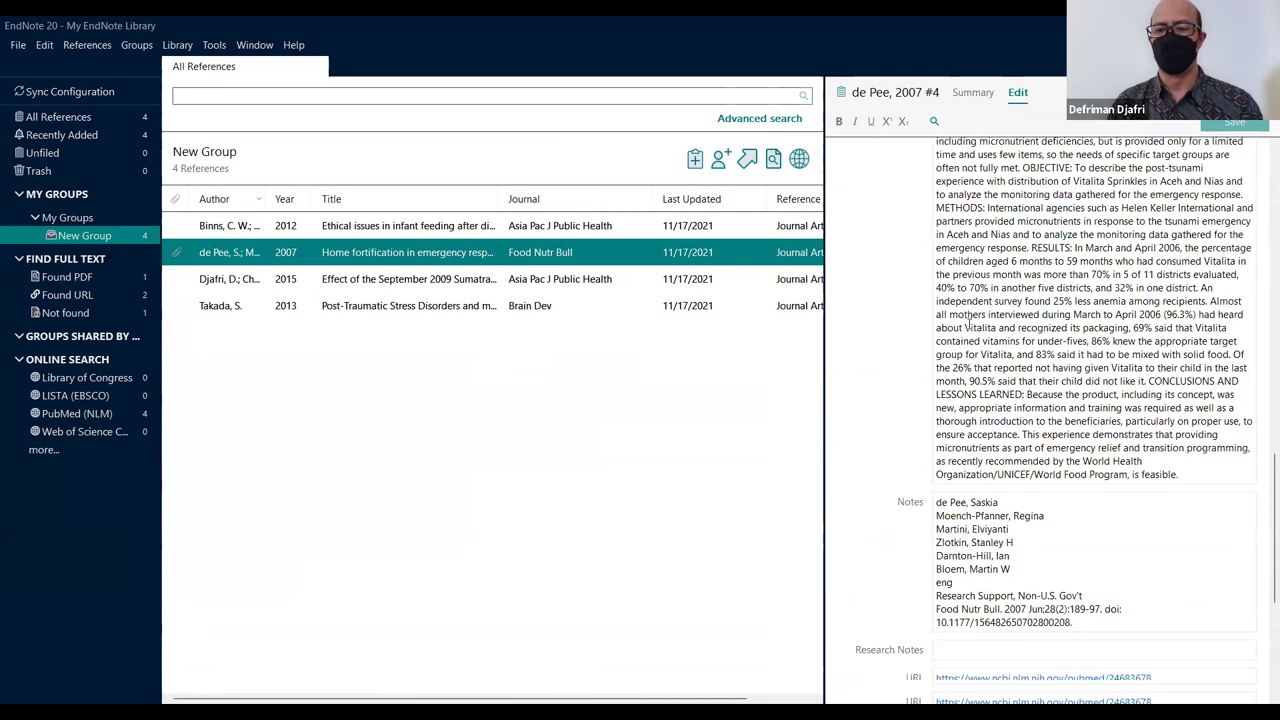
{"action": "scroll", "coordinate": [969, 324], "scroll_direction": "down", "scroll_amount": 3}
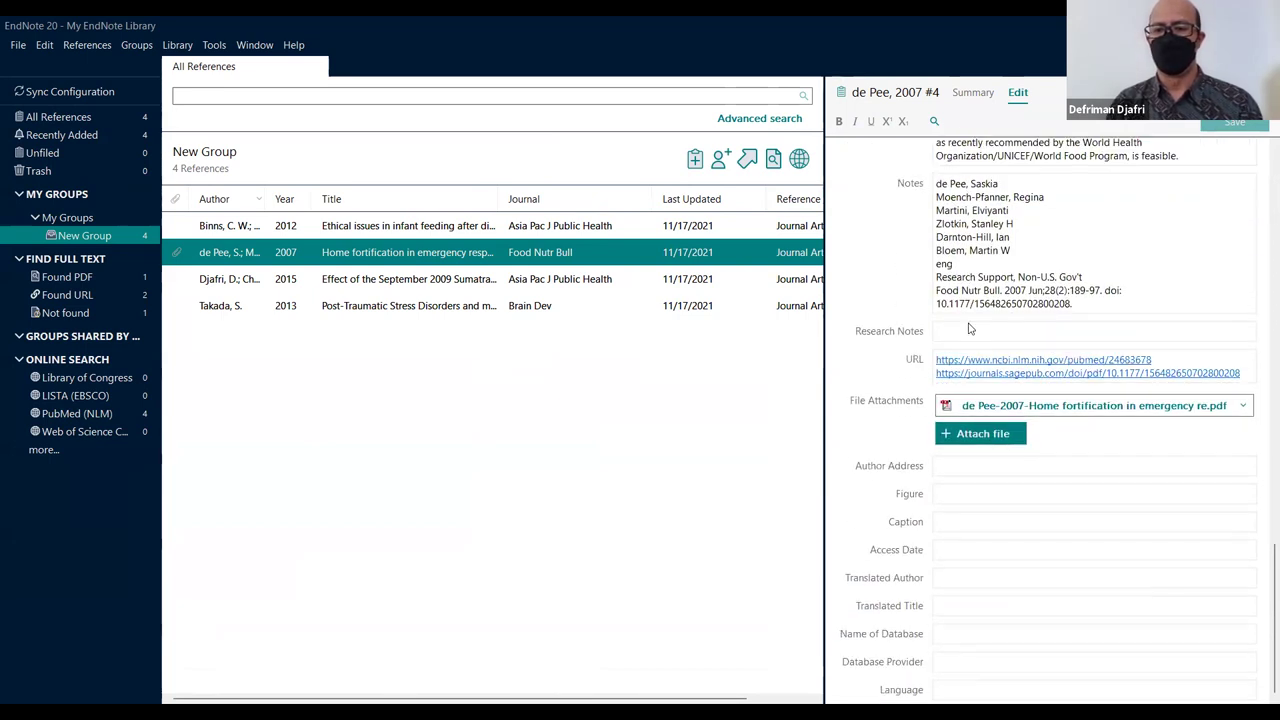
{"action": "scroll", "coordinate": [940, 402], "scroll_direction": "up", "scroll_amount": 8}
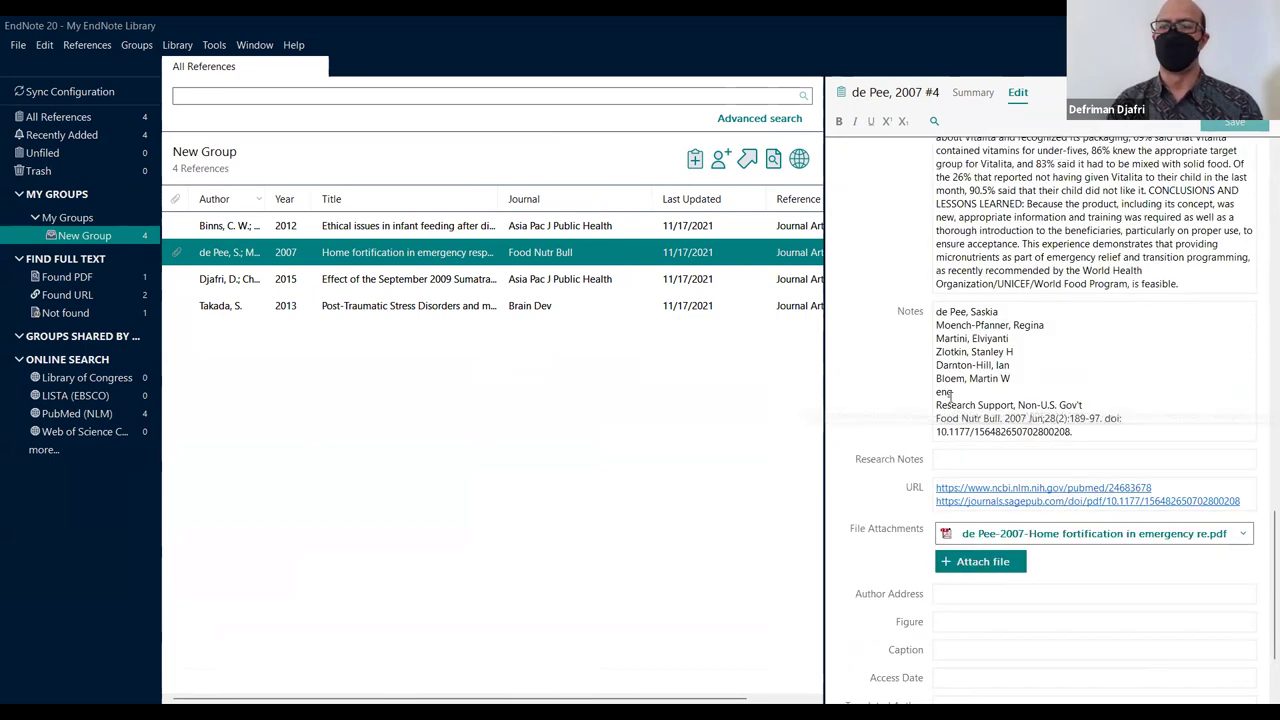
Copy the accession number 24683678 from the 2007 home fortification reference.
{"action": "scroll", "coordinate": [946, 397], "scroll_direction": "up", "scroll_amount": 15}
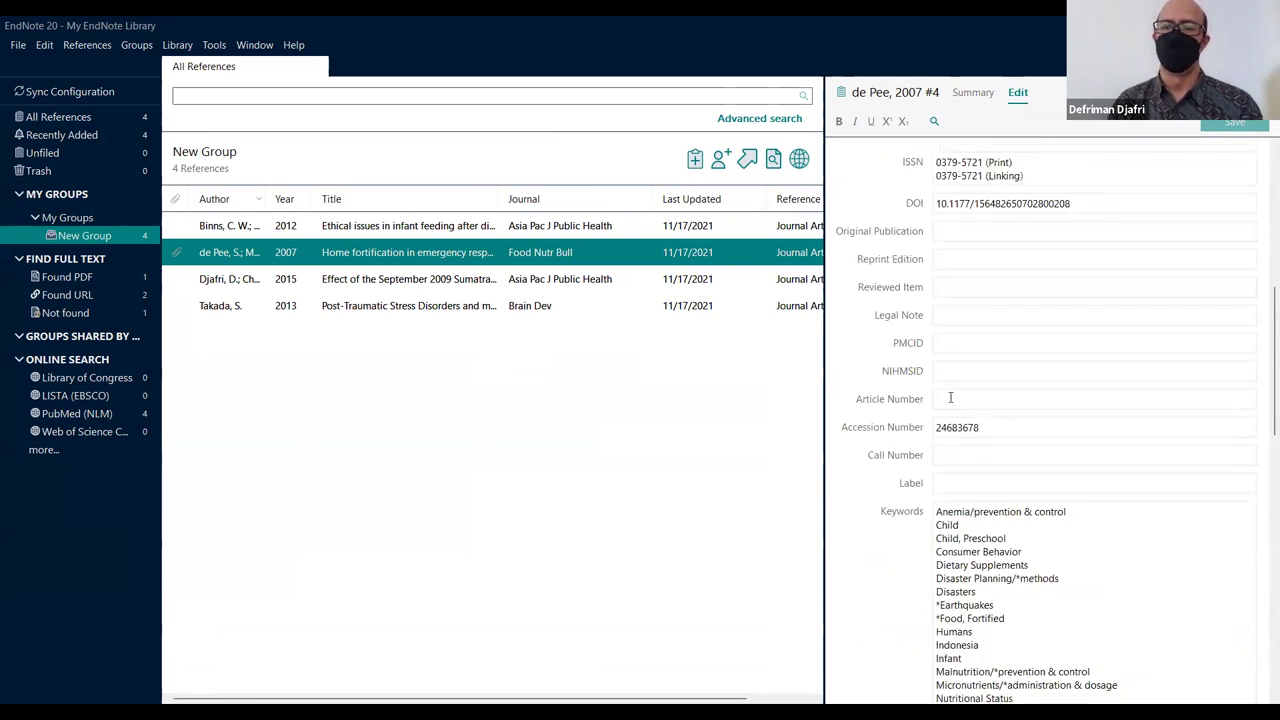
{"action": "scroll", "coordinate": [950, 397], "scroll_direction": "up", "scroll_amount": 4}
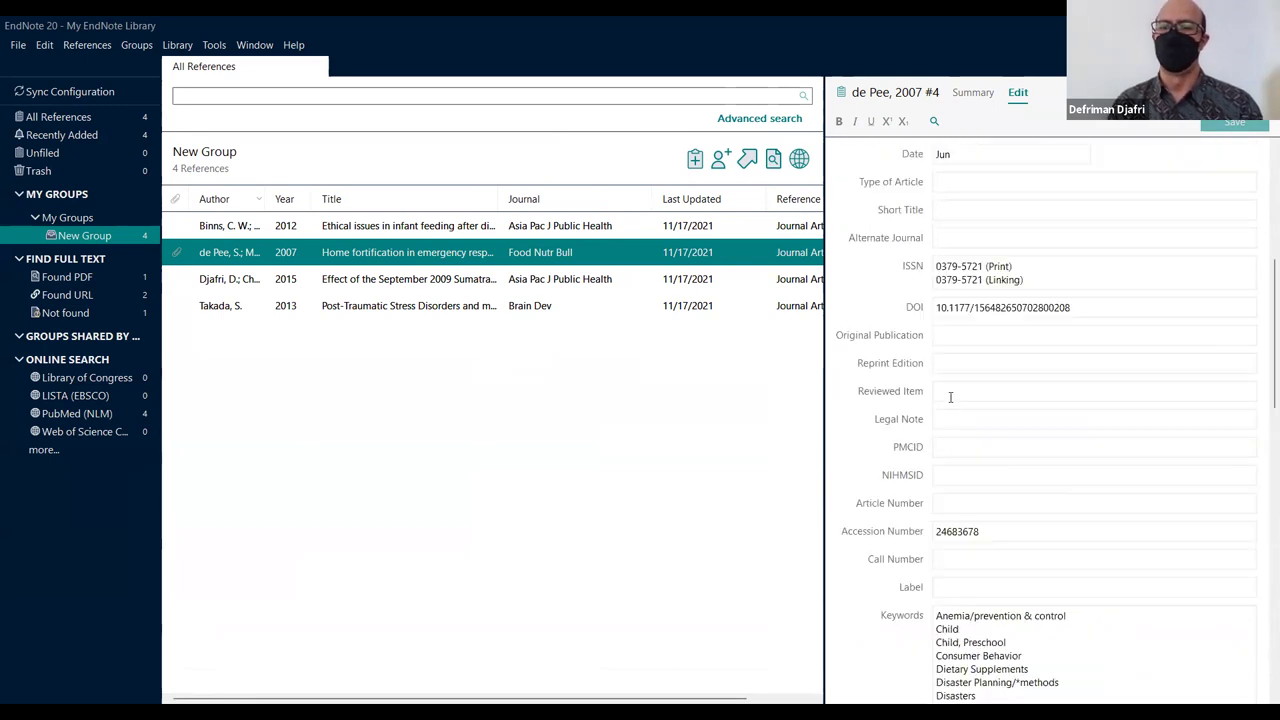
{"action": "scroll", "coordinate": [950, 397], "scroll_direction": "up", "scroll_amount": 1}
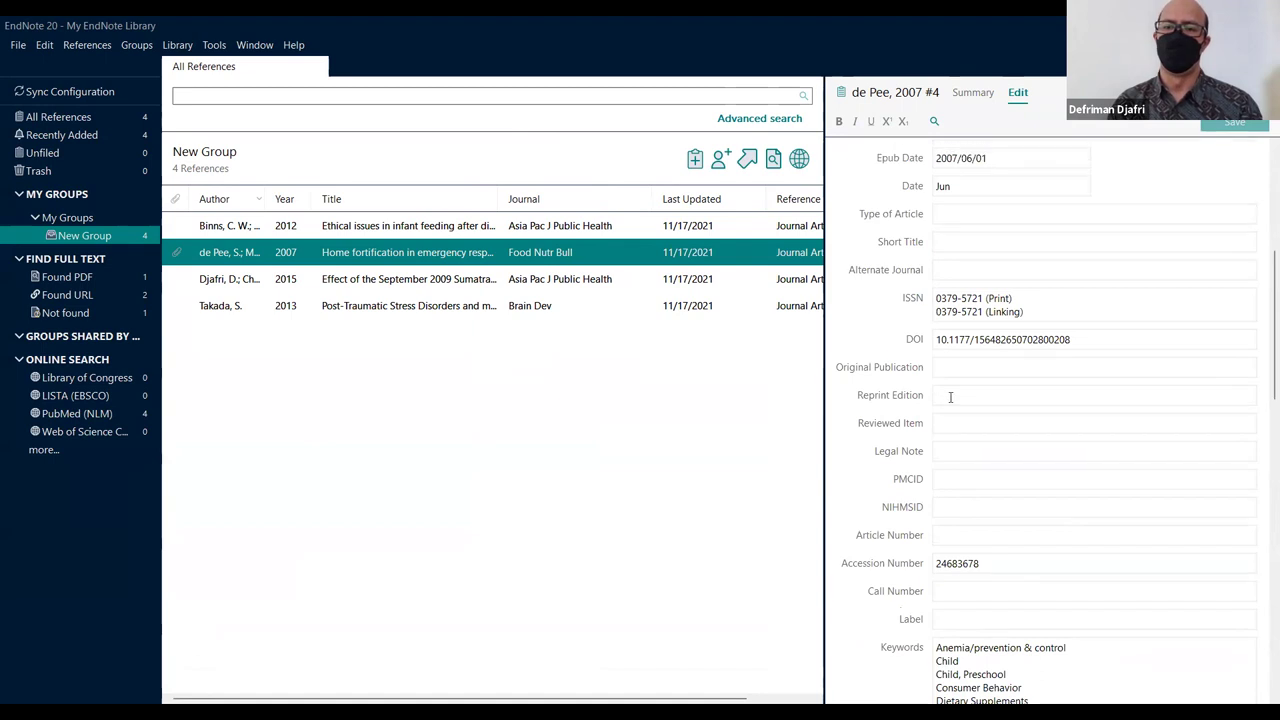
{"action": "left_click_drag", "start_coordinate": [988, 564], "coordinate": [880, 563]}
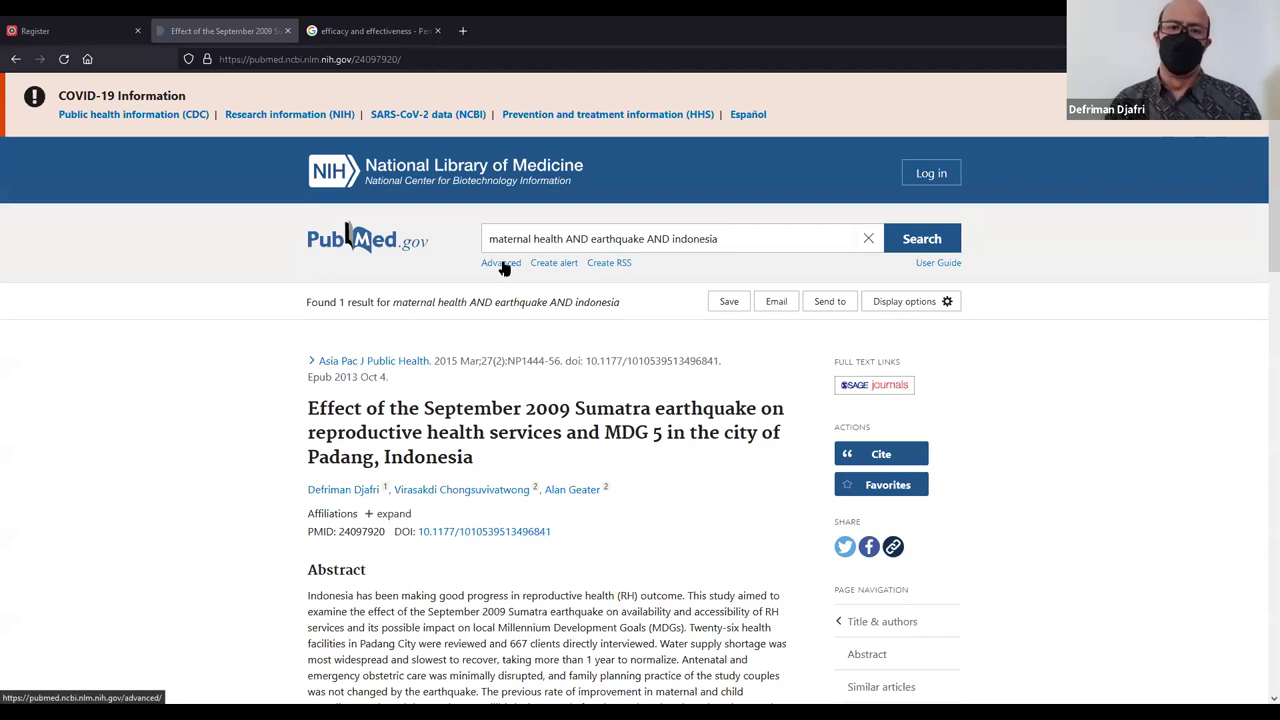
Switch to PubMed in the browser, open the Advanced Search Builder and look through the list of searchable fields.
{"action": "left_click", "coordinate": [501, 264]}
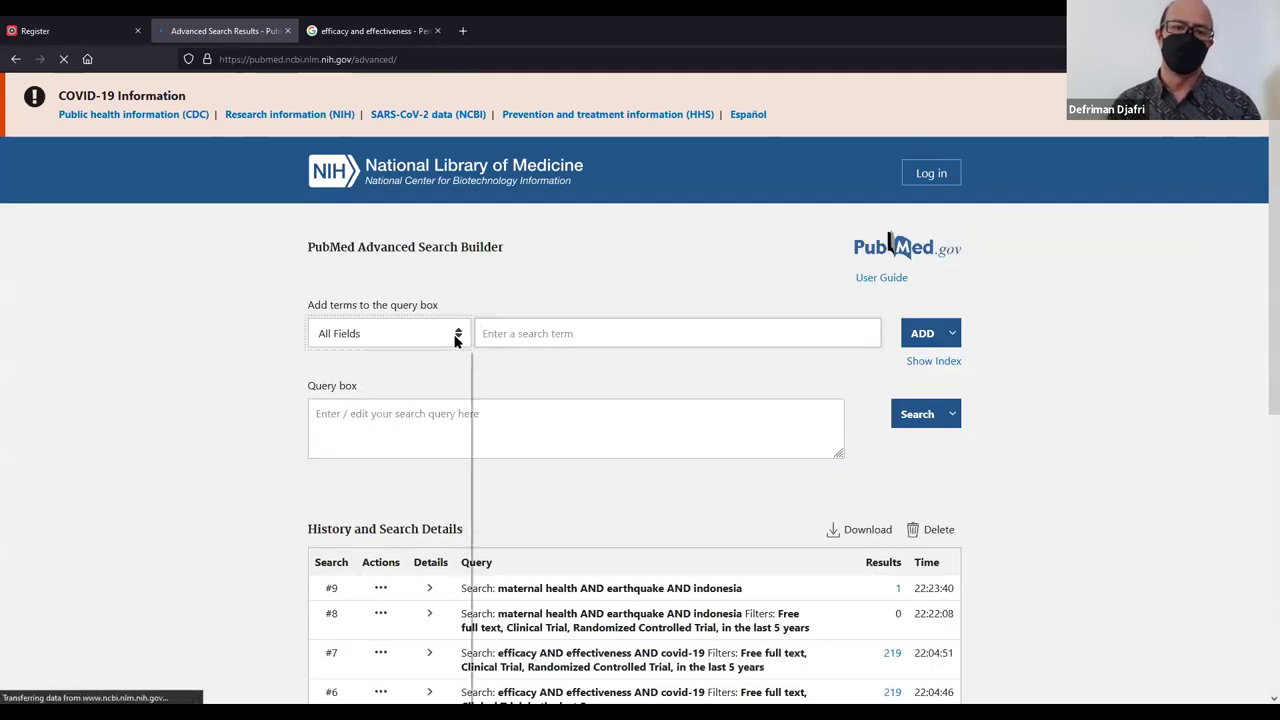
{"action": "left_click", "coordinate": [455, 337]}
{"action": "scroll", "coordinate": [426, 420], "scroll_direction": "down", "scroll_amount": 5}
{"action": "scroll", "coordinate": [426, 420], "scroll_direction": "down", "scroll_amount": 3}
{"action": "scroll", "coordinate": [426, 420], "scroll_direction": "up", "scroll_amount": 8}
{"action": "scroll", "coordinate": [426, 419], "scroll_direction": "up", "scroll_amount": 1}
{"action": "scroll", "coordinate": [426, 419], "scroll_direction": "down", "scroll_amount": 6}
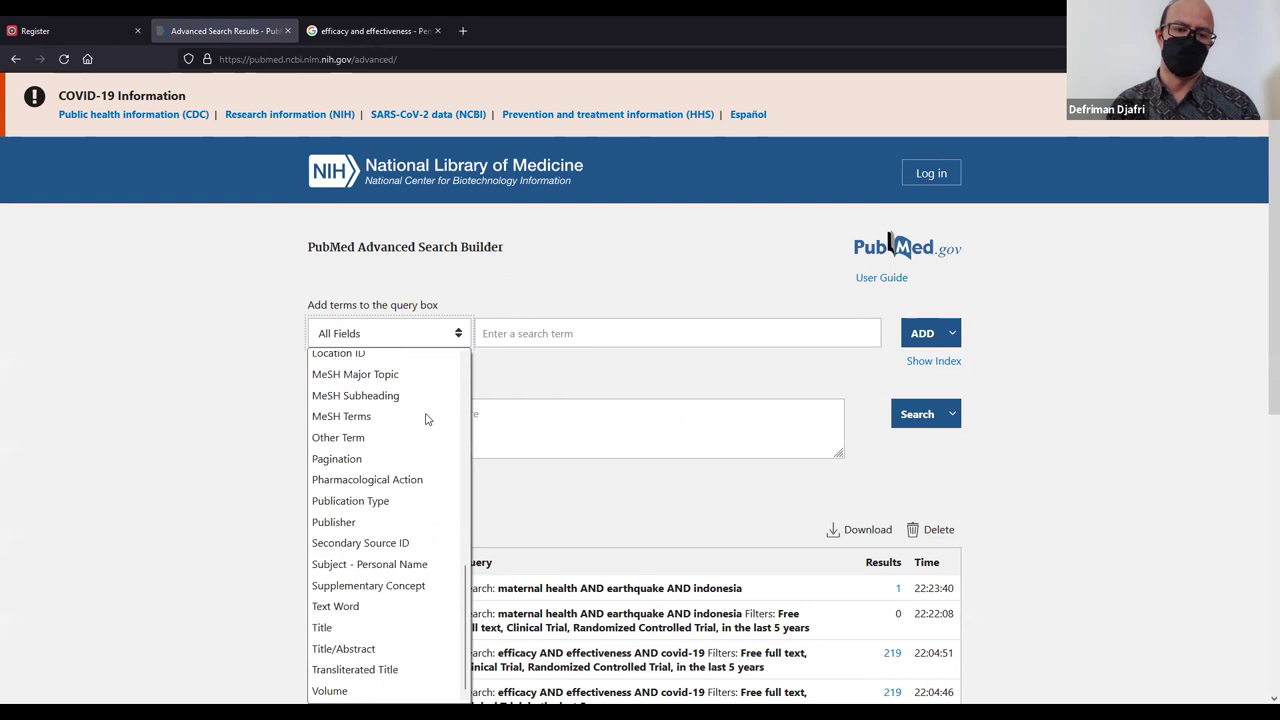
{"action": "scroll", "coordinate": [420, 519], "scroll_direction": "down", "scroll_amount": 1}
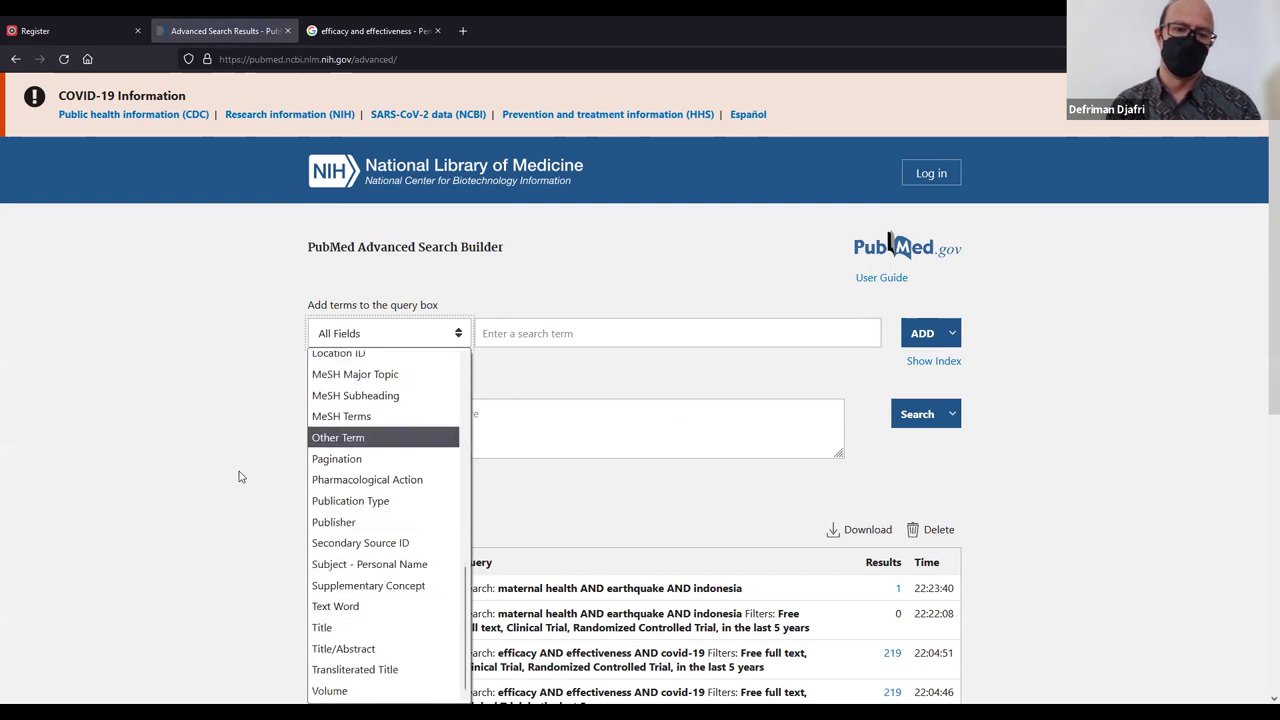
{"action": "scroll", "coordinate": [239, 477], "scroll_direction": "down", "scroll_amount": 3}
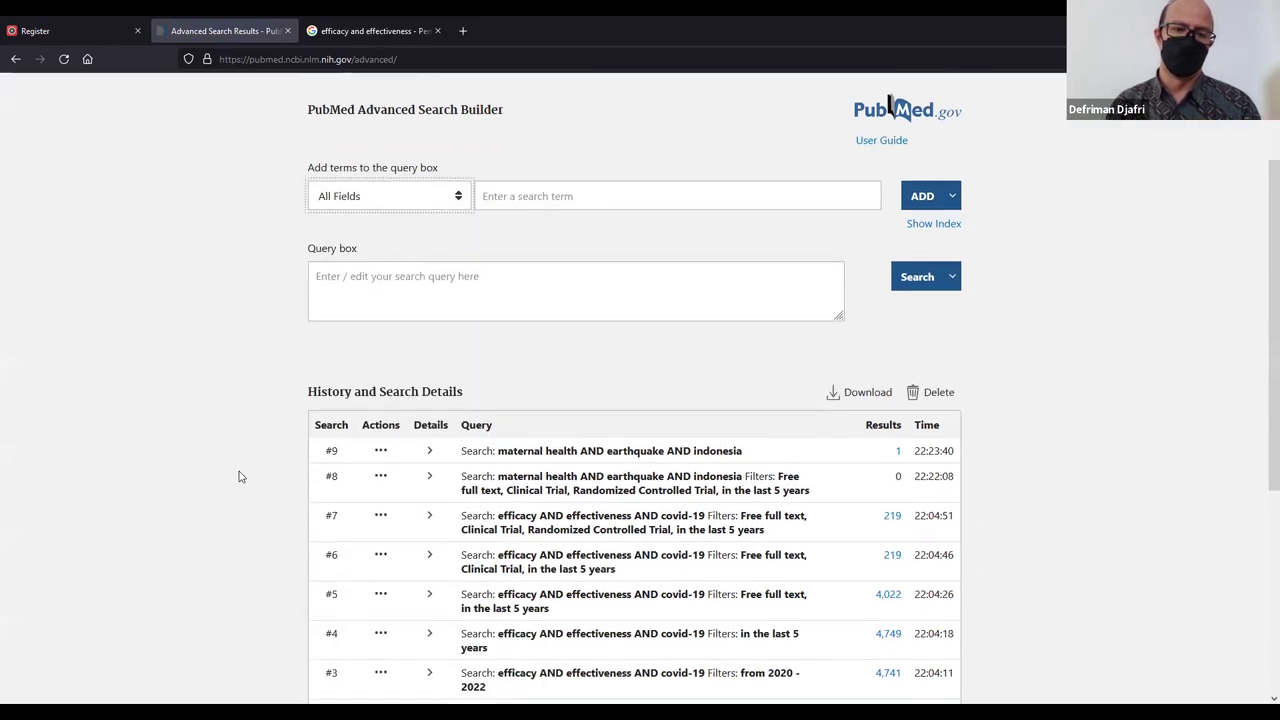
{"action": "left_click", "coordinate": [460, 198]}
{"action": "scroll", "coordinate": [429, 297], "scroll_direction": "down", "scroll_amount": 4}
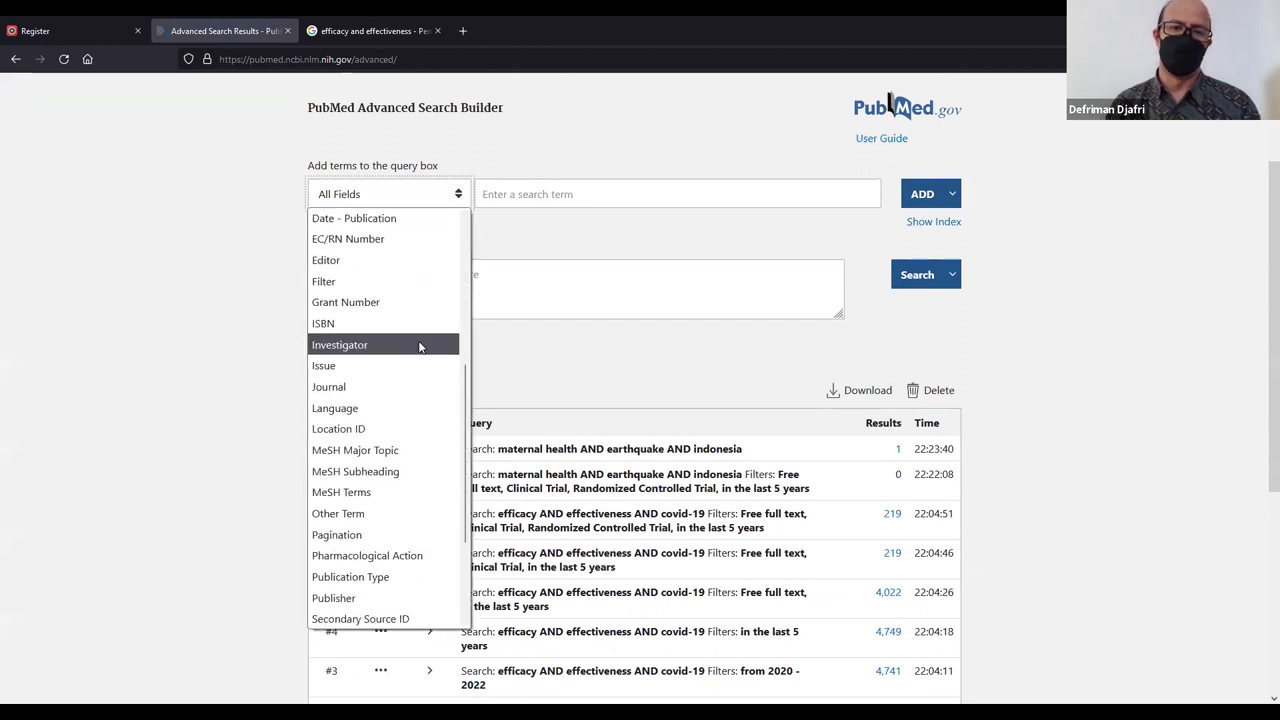
{"action": "scroll", "coordinate": [420, 347], "scroll_direction": "down", "scroll_amount": 2}
{"action": "scroll", "coordinate": [420, 347], "scroll_direction": "down", "scroll_amount": 2}
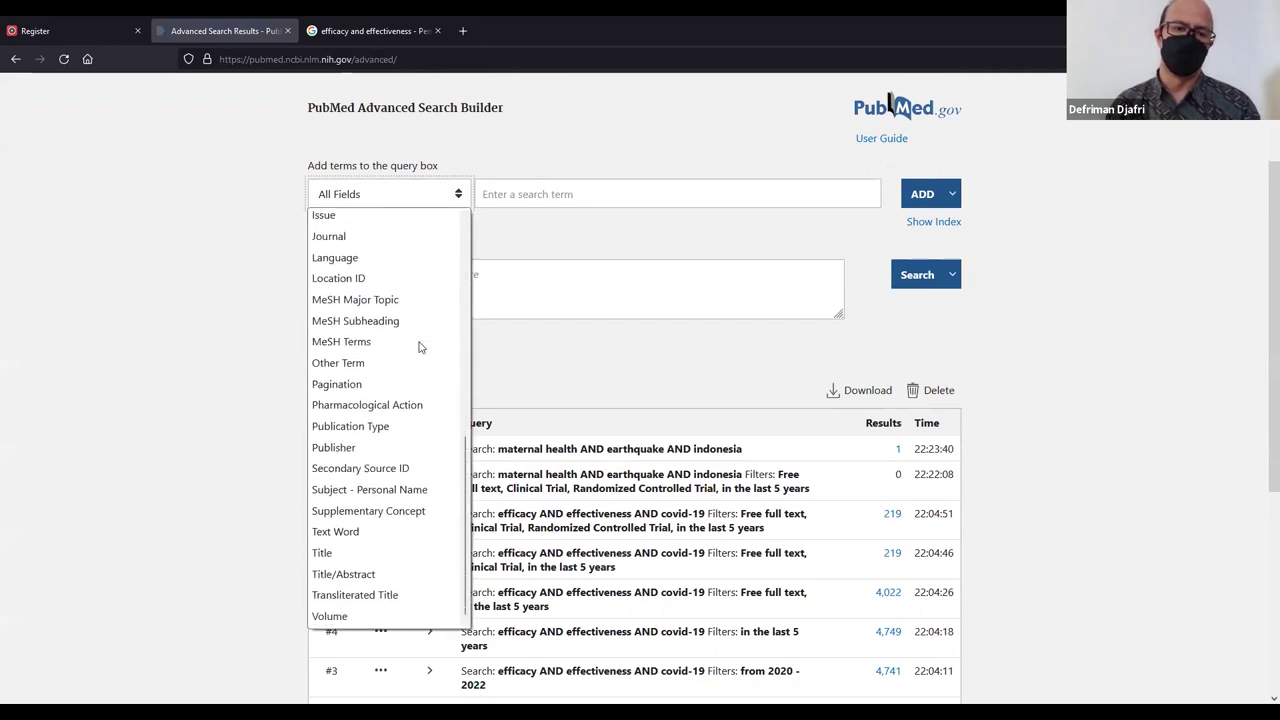
{"action": "scroll", "coordinate": [420, 347], "scroll_direction": "up", "scroll_amount": 1}
{"action": "scroll", "coordinate": [420, 347], "scroll_direction": "up", "scroll_amount": 5}
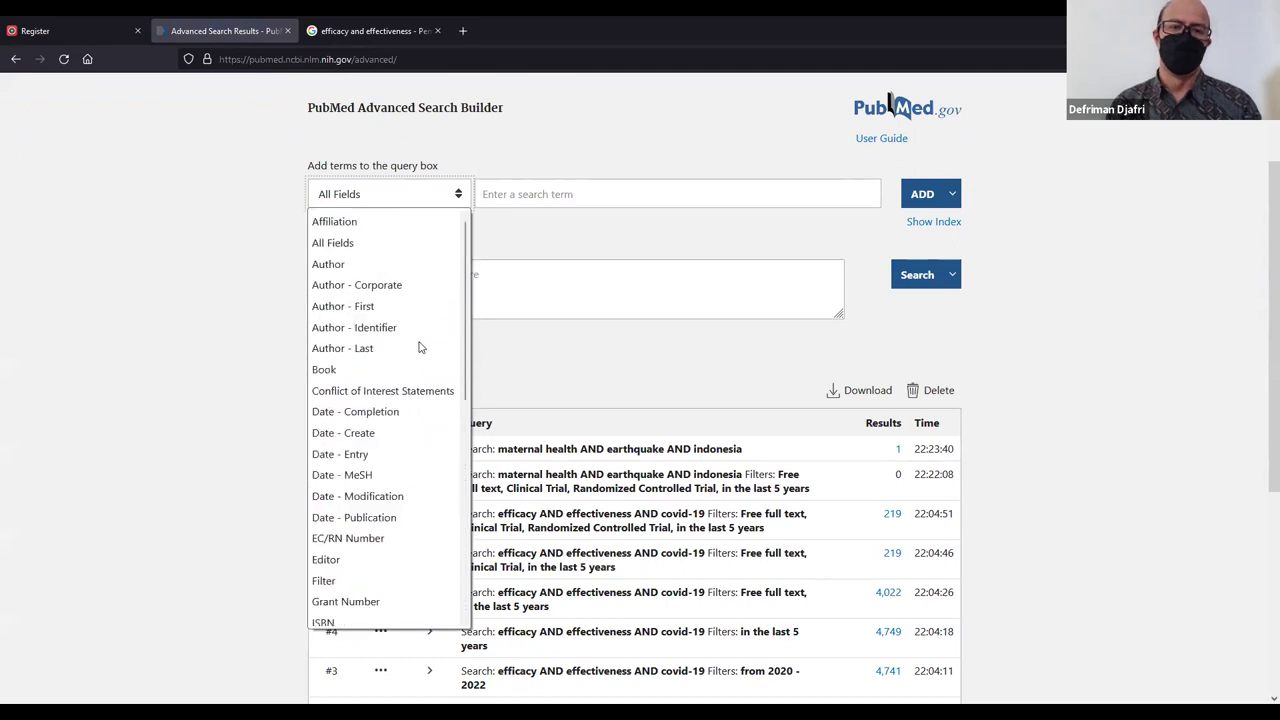
Try 24683678 as an All Fields term in the Advanced Search Builder, and return to the PubMed home page.
{"action": "left_click", "coordinate": [527, 233]}
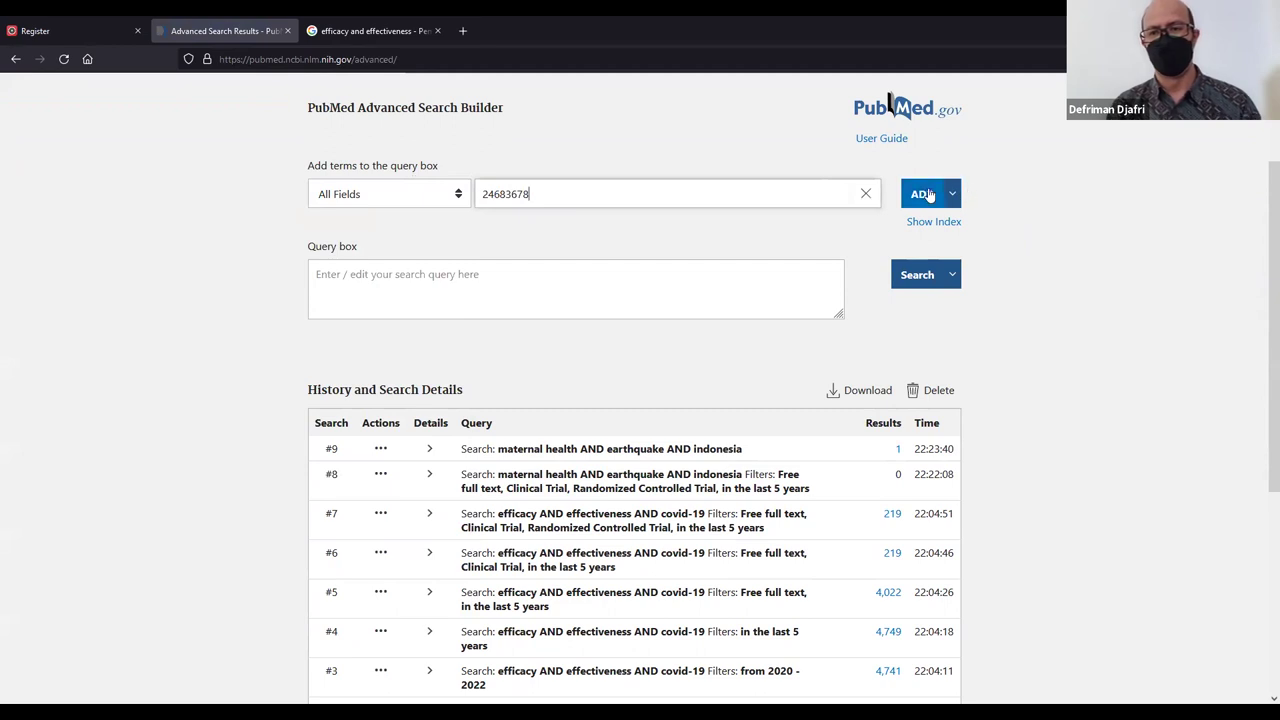
{"action": "scroll", "coordinate": [275, 120], "scroll_direction": "up", "scroll_amount": 2}
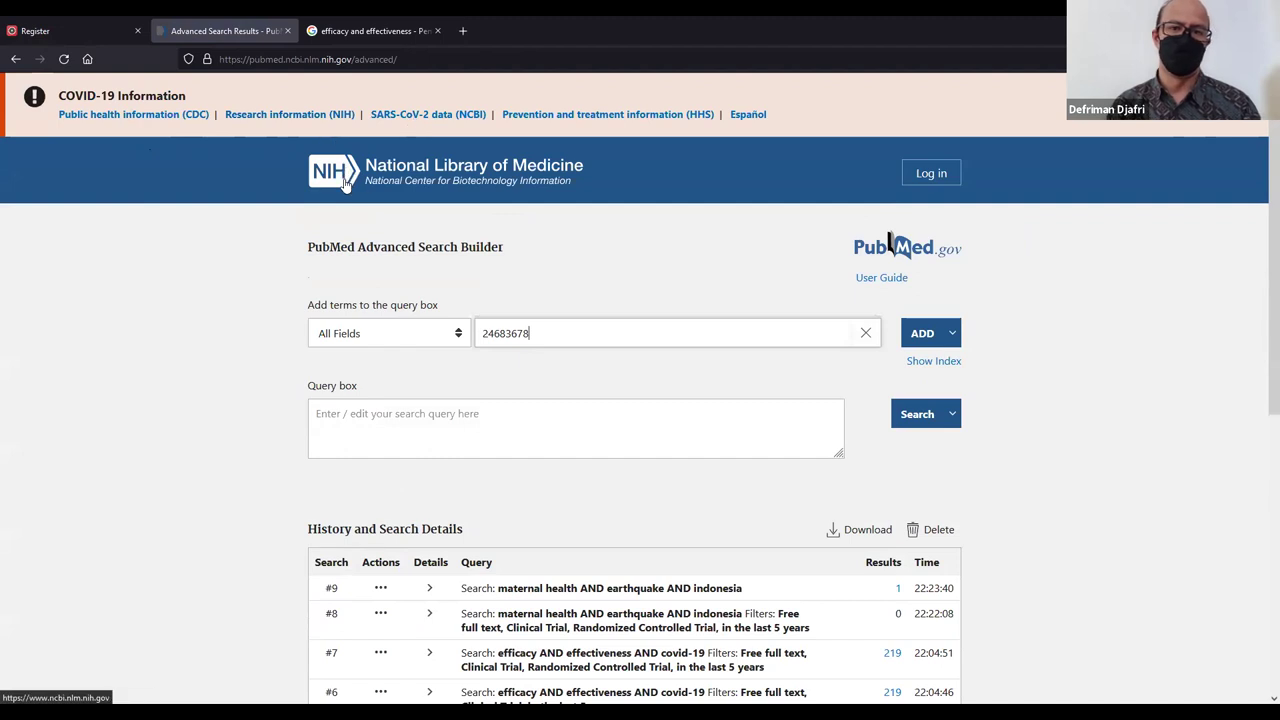
{"action": "left_click", "coordinate": [14, 60]}
{"action": "left_click", "coordinate": [14, 60]}
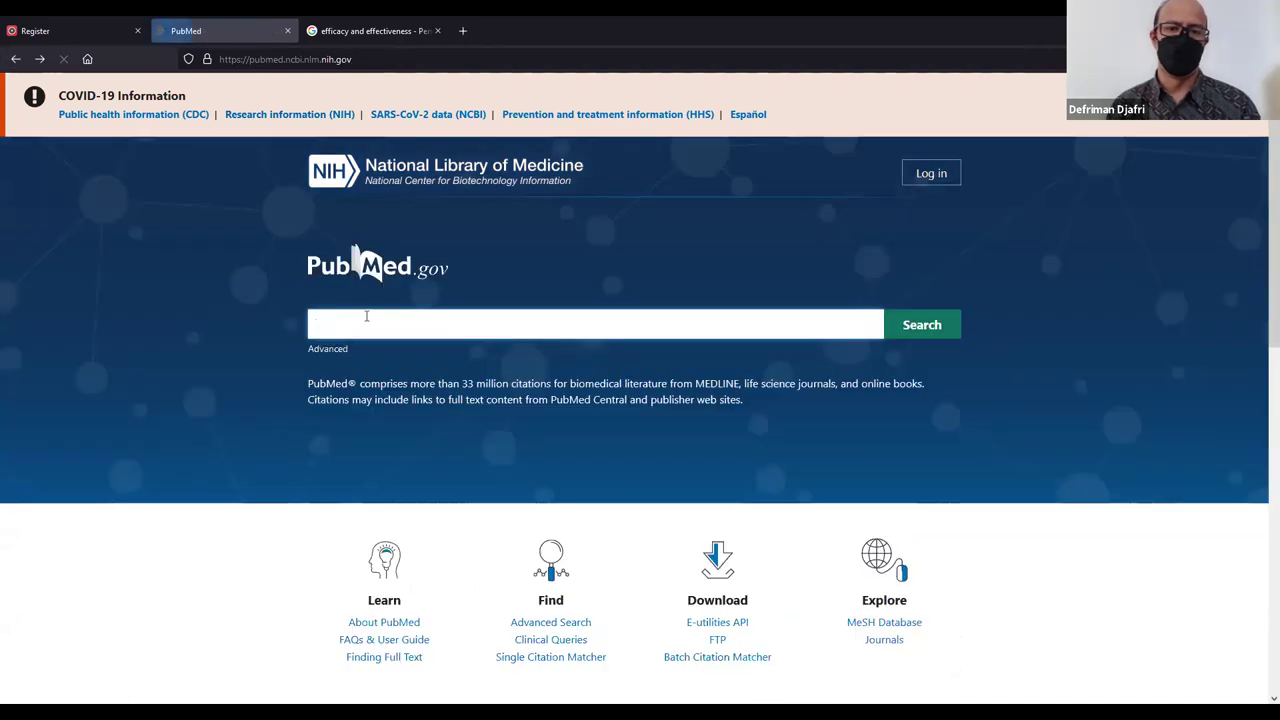
Search PubMed for the accession number 24683678 and review the matching article's title and abstract.
{"action": "scroll", "coordinate": [352, 330], "scroll_direction": "down", "scroll_amount": 4}
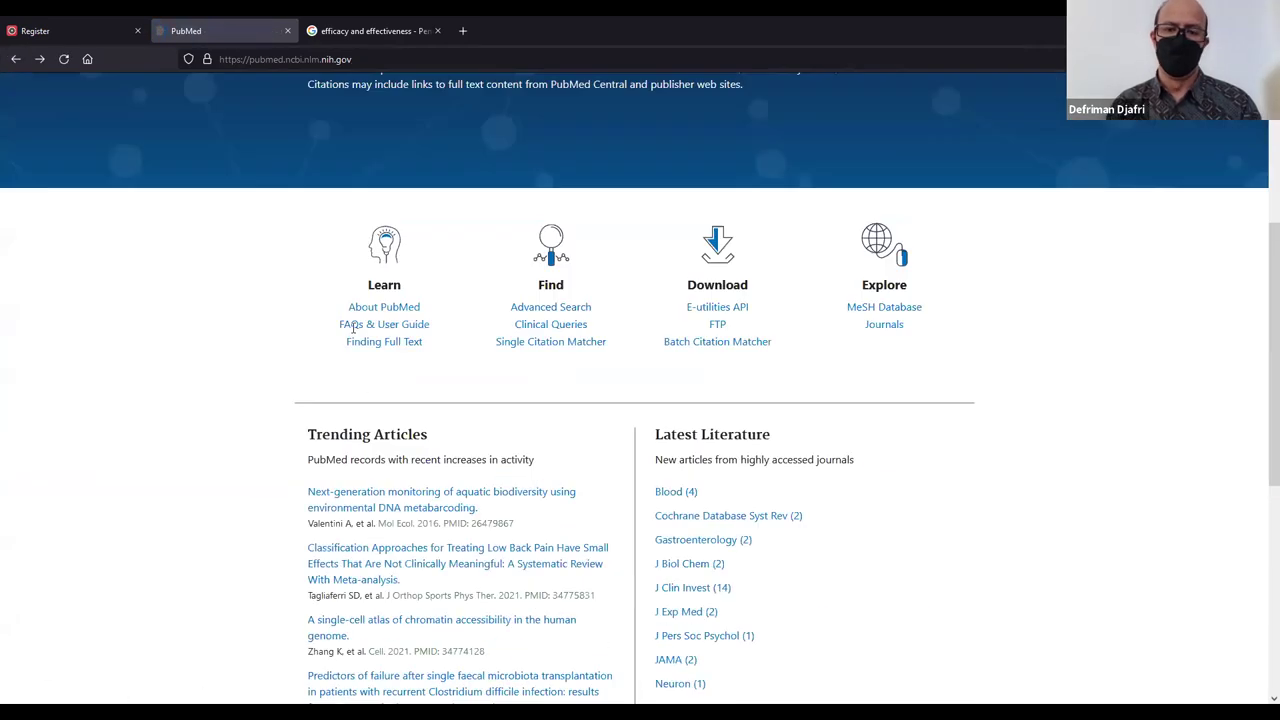
{"action": "scroll", "coordinate": [352, 330], "scroll_direction": "down", "scroll_amount": 4}
{"action": "scroll", "coordinate": [352, 328], "scroll_direction": "up", "scroll_amount": 7}
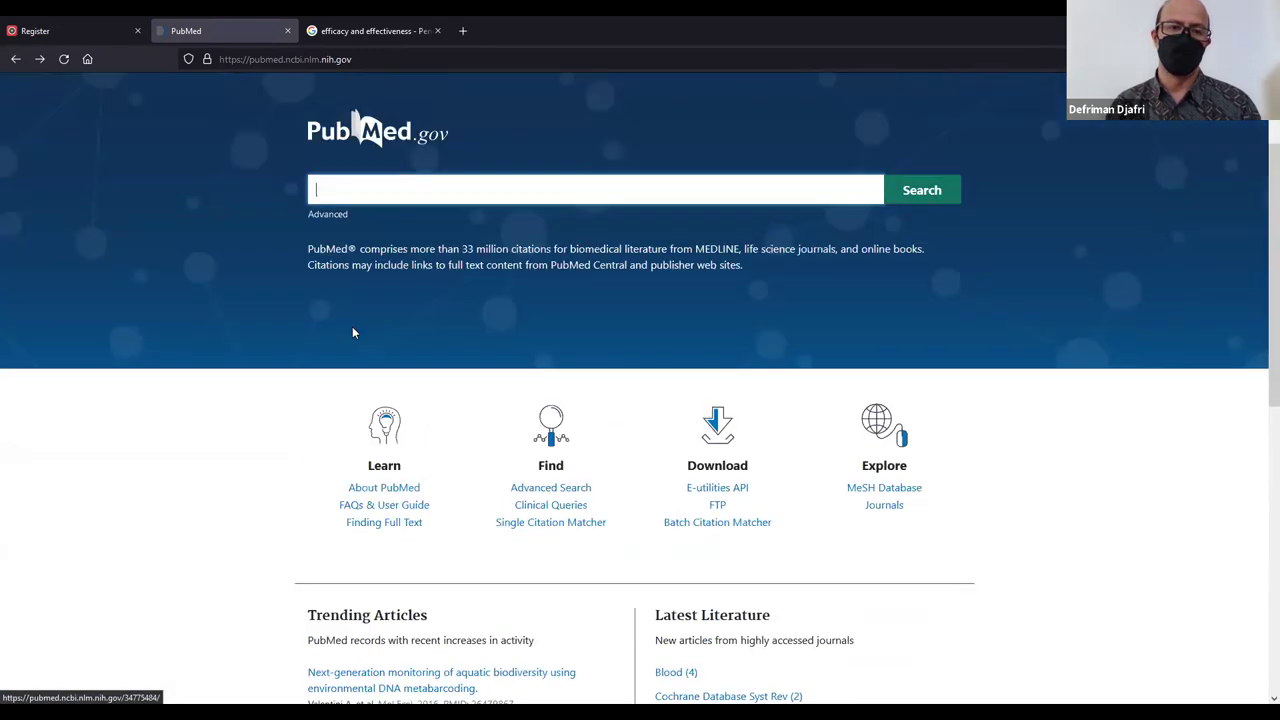
{"action": "left_click", "coordinate": [434, 202]}
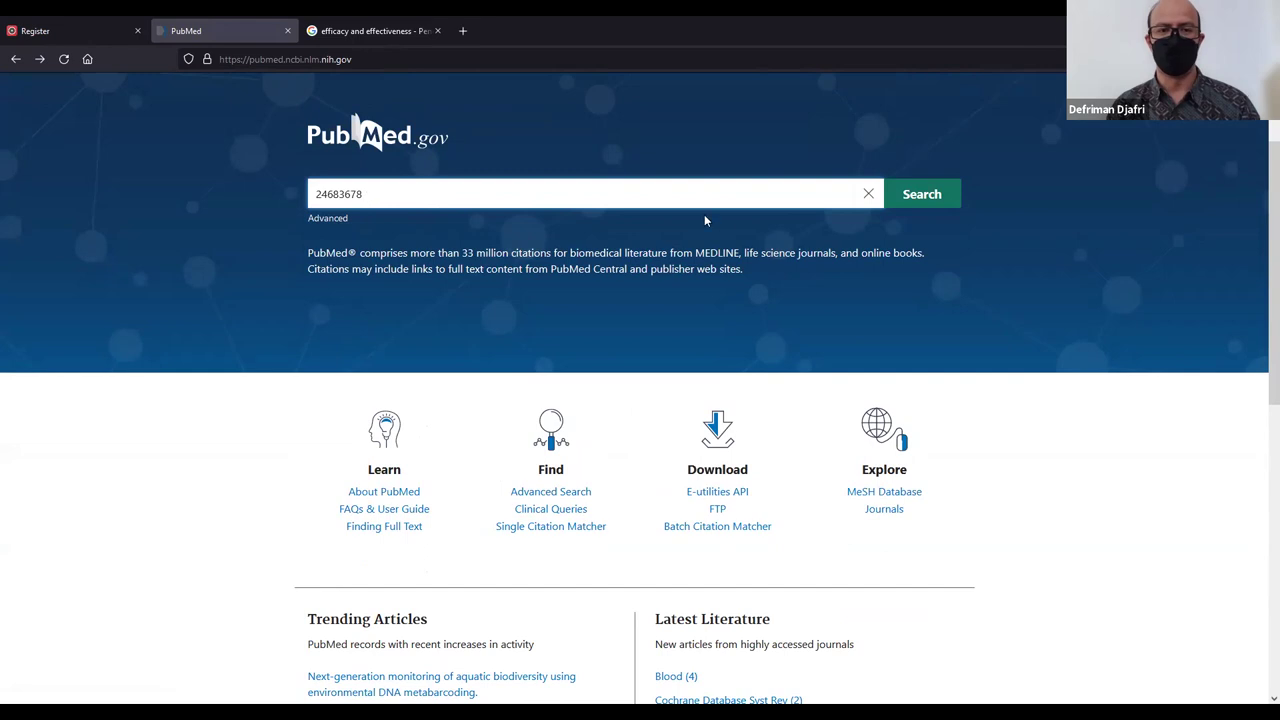
{"action": "left_click", "coordinate": [949, 197]}
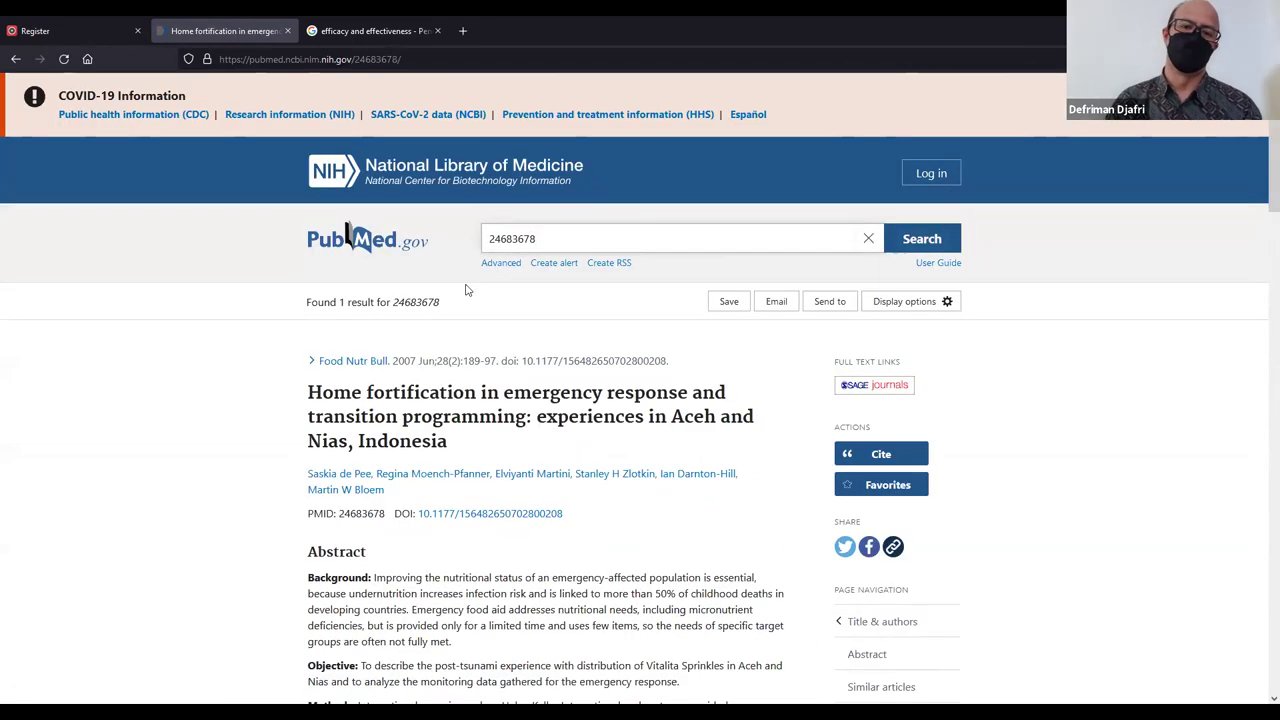
{"action": "scroll", "coordinate": [533, 292], "scroll_direction": "down", "scroll_amount": 2}
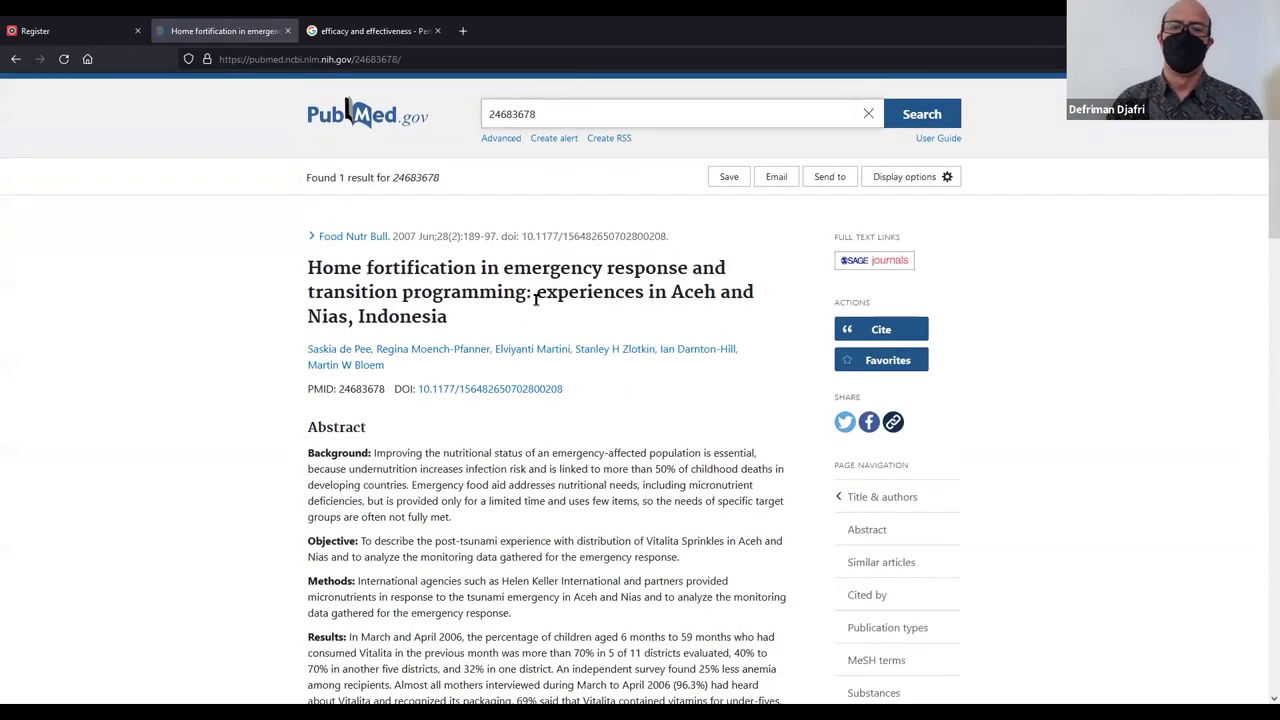
{"action": "scroll", "coordinate": [500, 483], "scroll_direction": "down", "scroll_amount": 1}
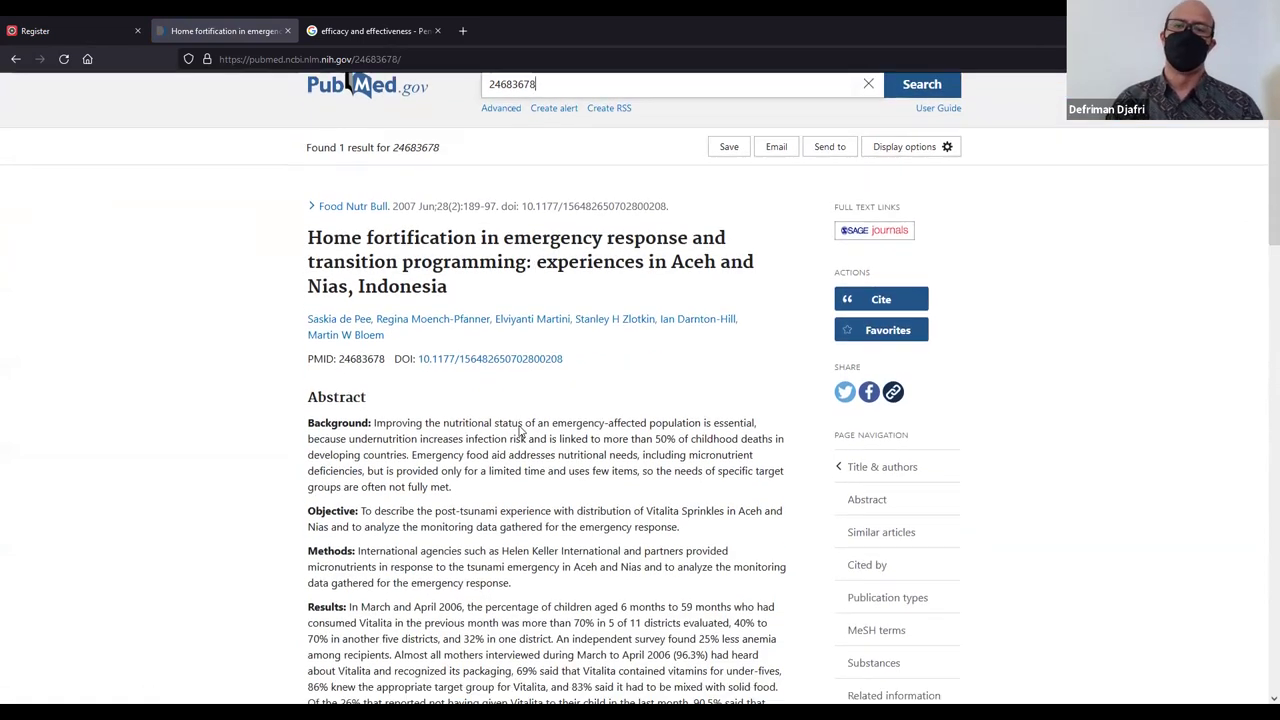
{"action": "scroll", "coordinate": [525, 407], "scroll_direction": "up", "scroll_amount": 2}
{"action": "scroll", "coordinate": [526, 408], "scroll_direction": "down", "scroll_amount": 1}
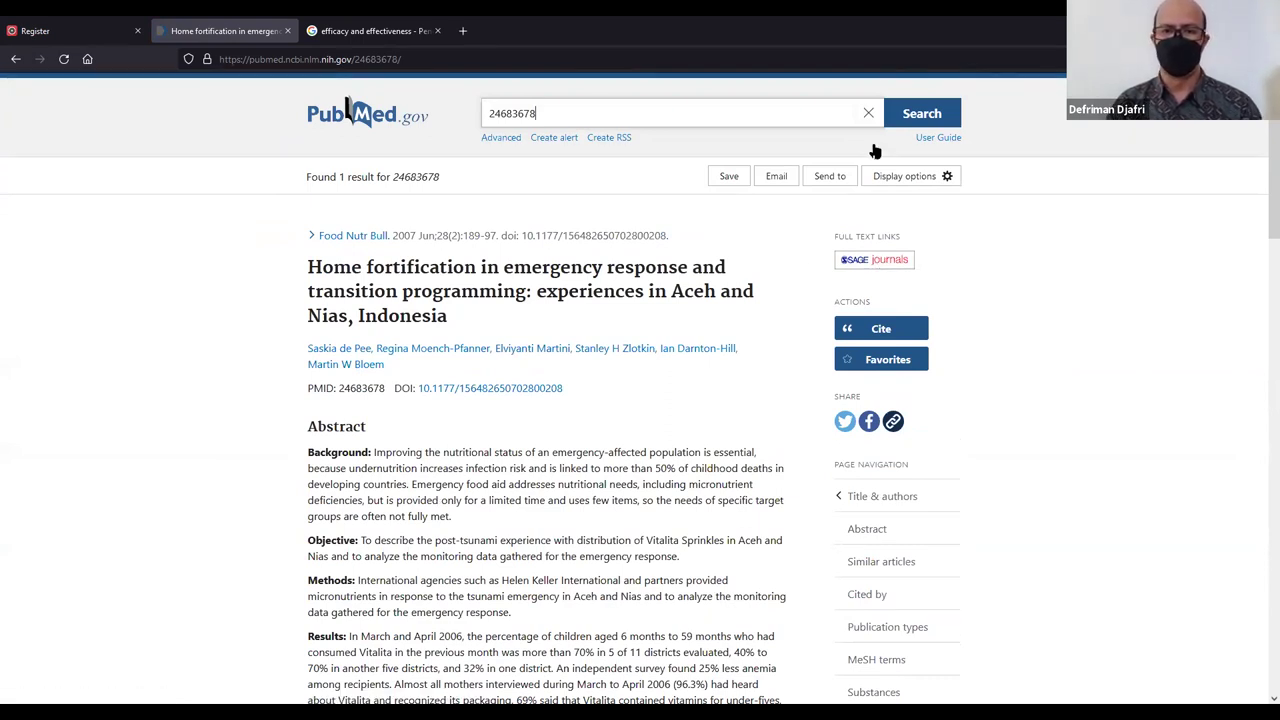
Open the article's full text page at SAGE Journals, accept all cookies and view the article heading.
{"action": "left_click", "coordinate": [872, 262]}
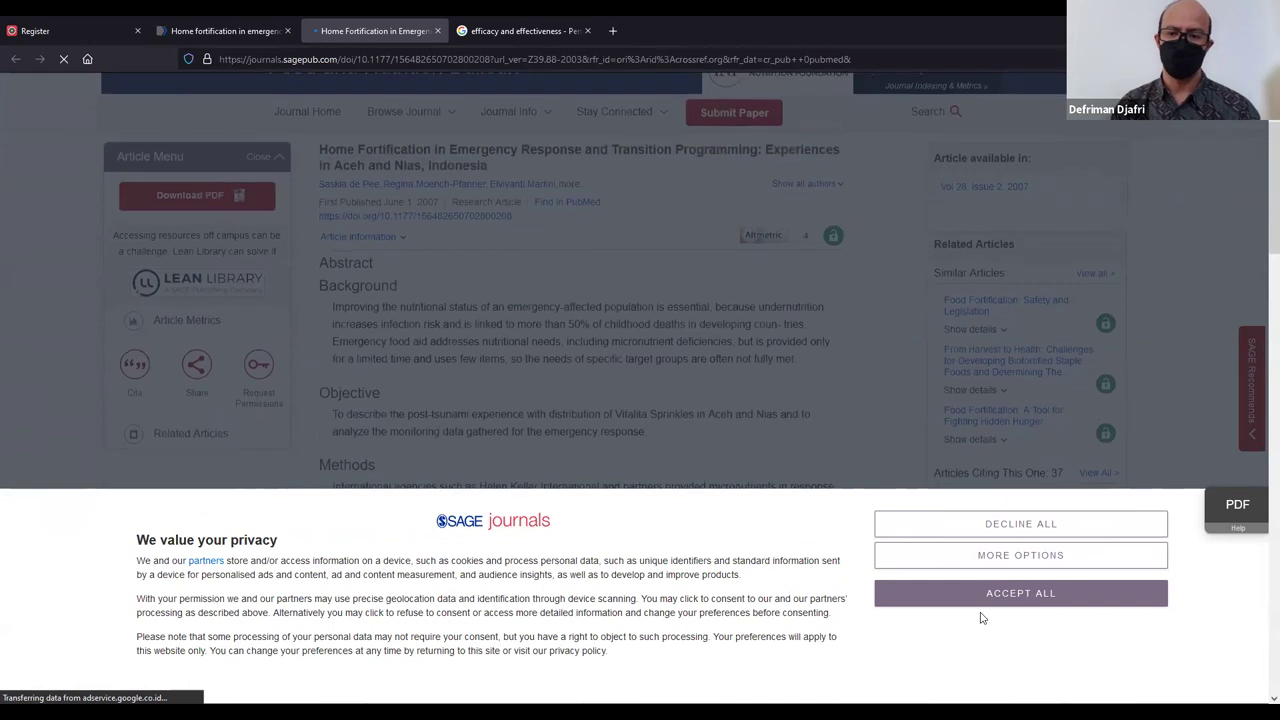
{"action": "left_click", "coordinate": [988, 600]}
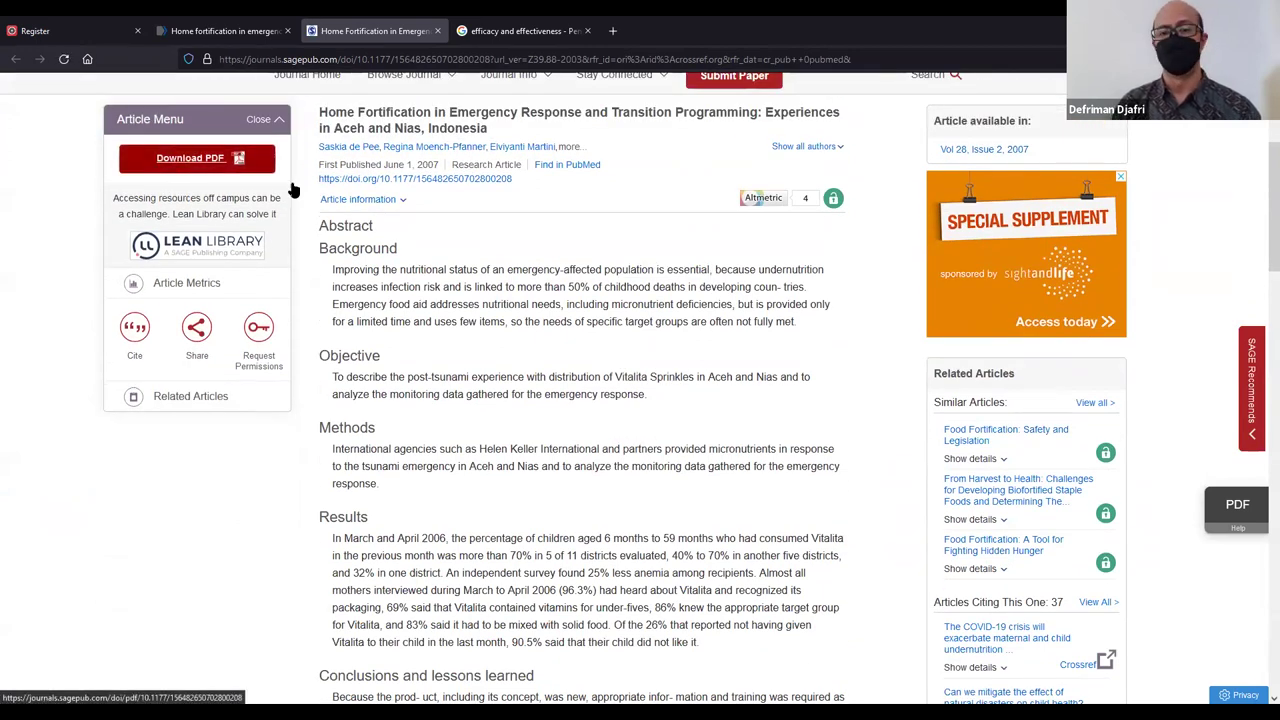
{"action": "scroll", "coordinate": [440, 390], "scroll_direction": "up", "scroll_amount": 2}
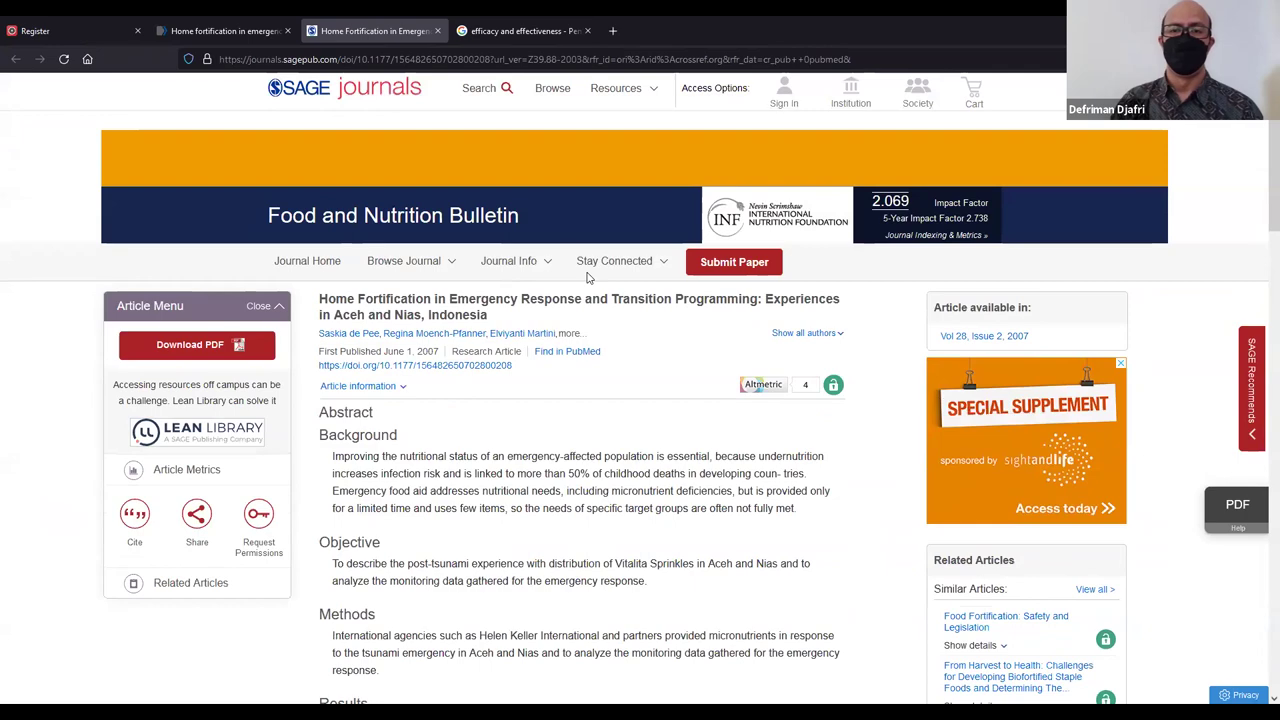
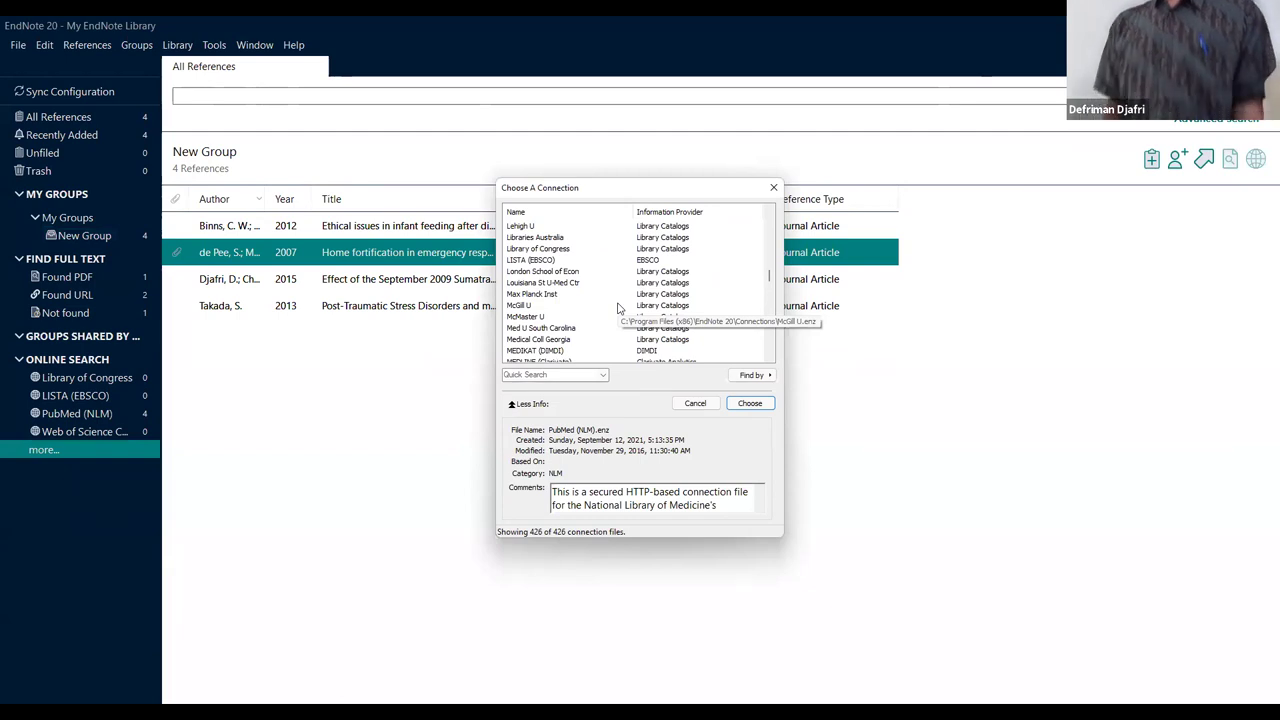
Switch to EndNote, look through the available online search connections, including IBSS (EBSCO) and IDIS (OvidSP), and close the list without choosing one.
{"action": "scroll", "coordinate": [617, 308], "scroll_direction": "up", "scroll_amount": 20}
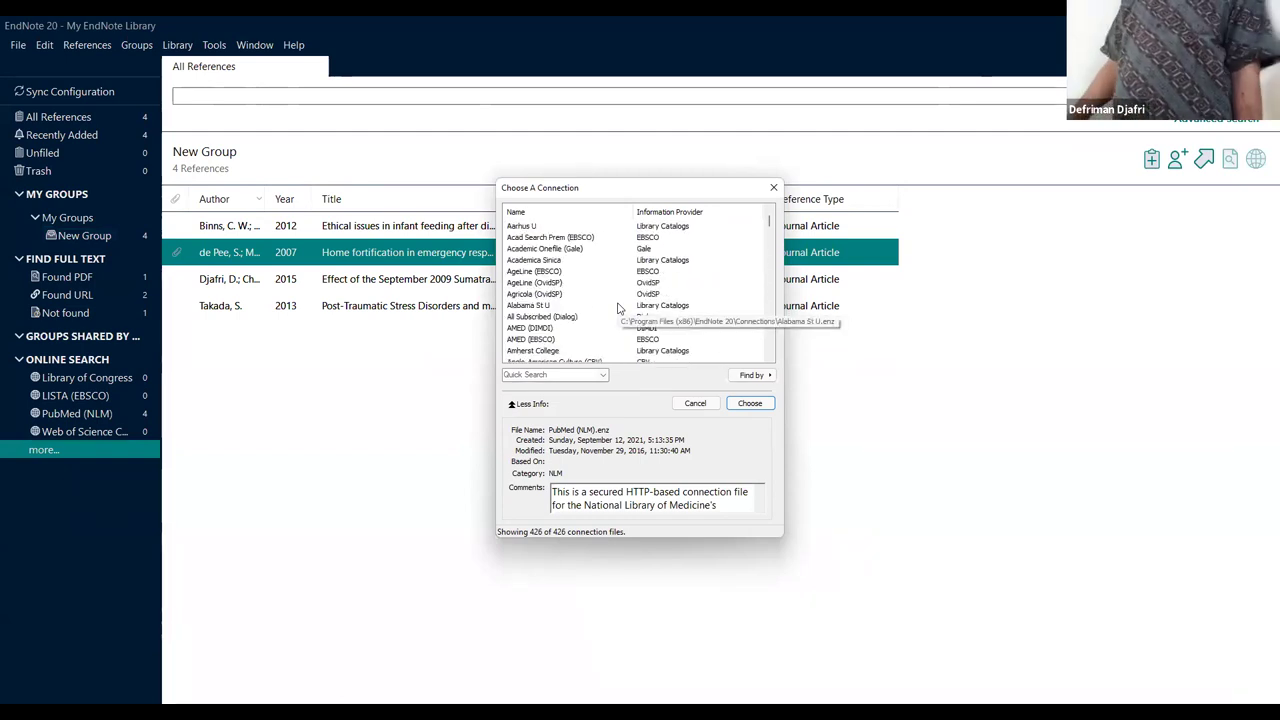
{"action": "scroll", "coordinate": [617, 308], "scroll_direction": "down", "scroll_amount": 8}
{"action": "scroll", "coordinate": [618, 302], "scroll_direction": "down", "scroll_amount": 20}
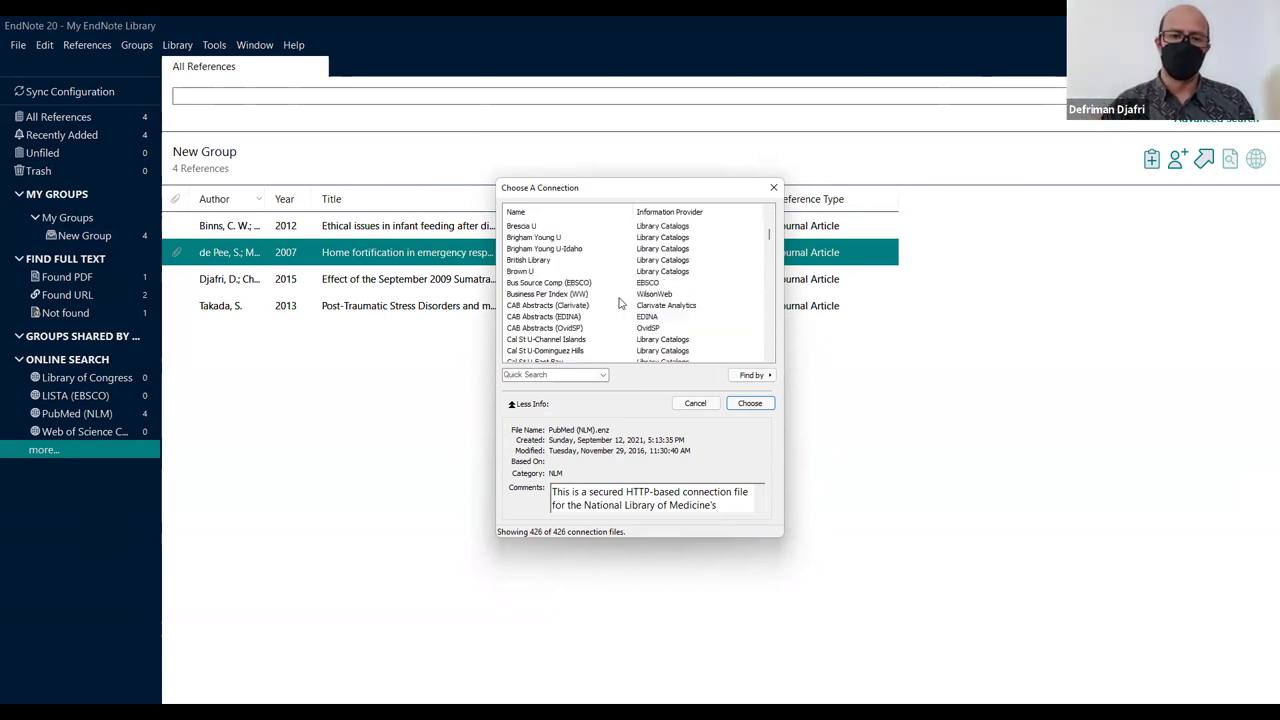
{"action": "scroll", "coordinate": [618, 302], "scroll_direction": "down", "scroll_amount": 20}
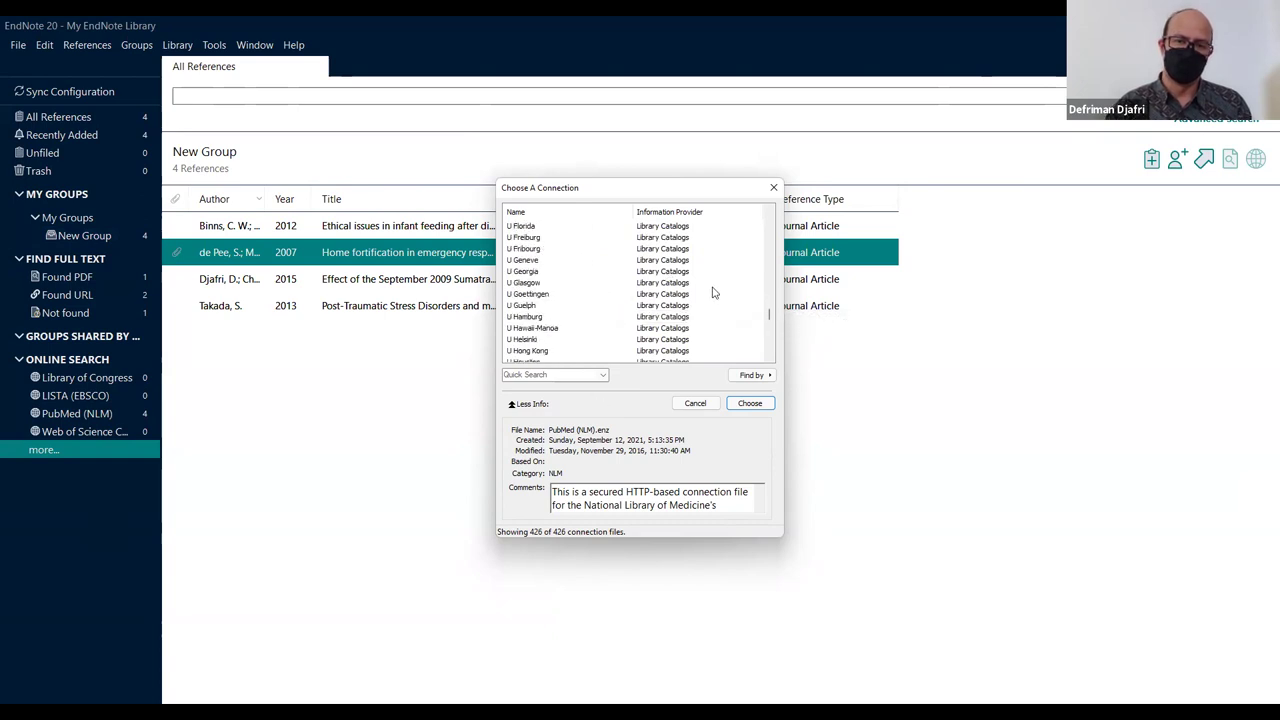
{"action": "left_click_drag", "start_coordinate": [768, 315], "coordinate": [758, 372]}
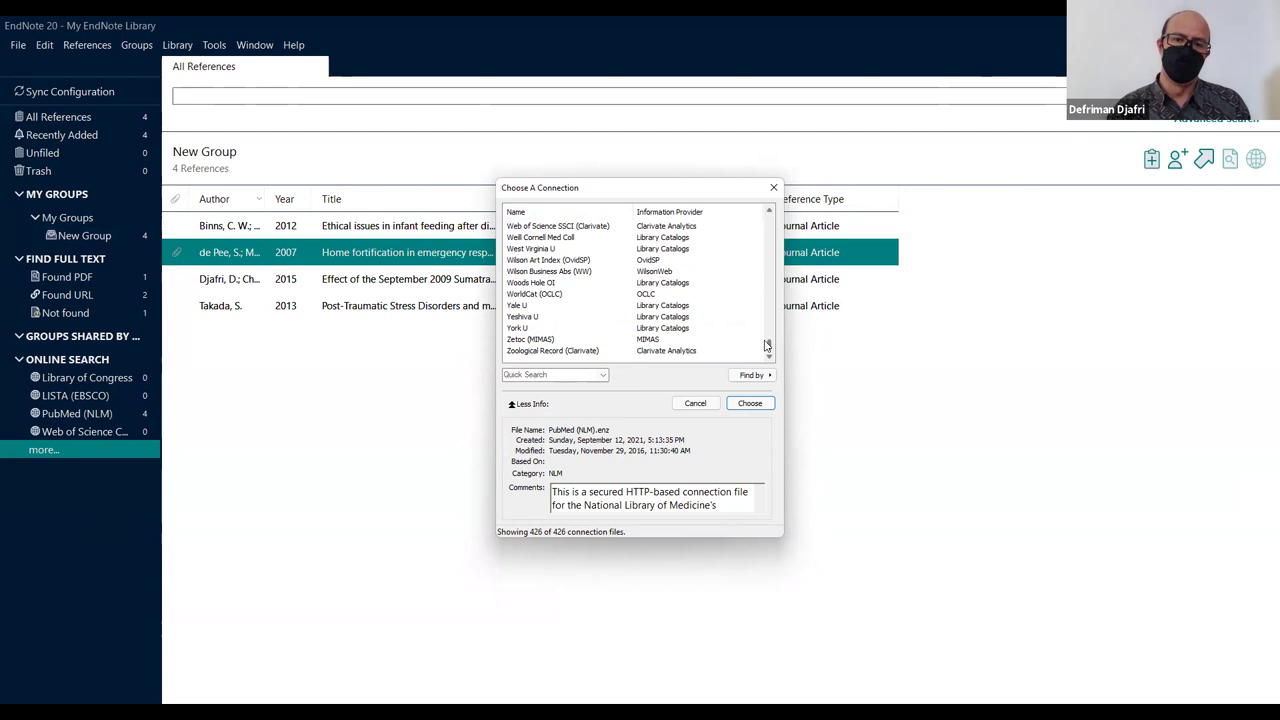
{"action": "left_click_drag", "start_coordinate": [767, 345], "coordinate": [756, 265]}
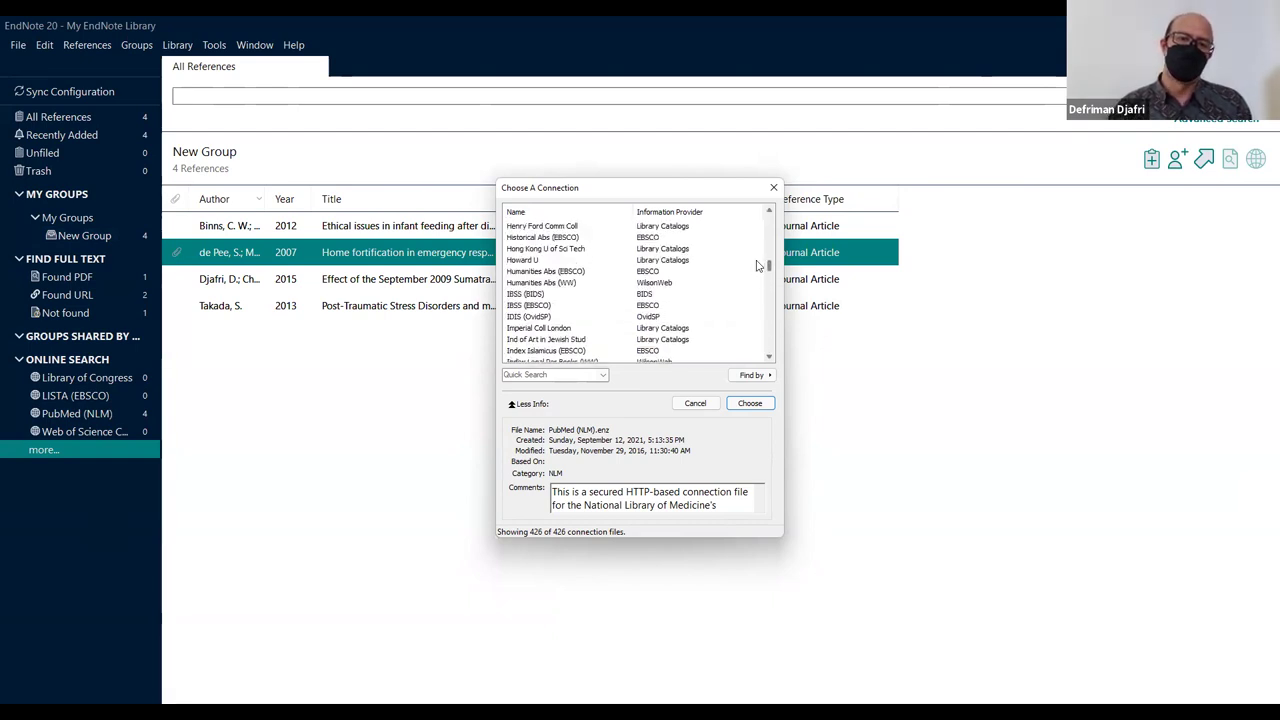
{"action": "left_click", "coordinate": [549, 306]}
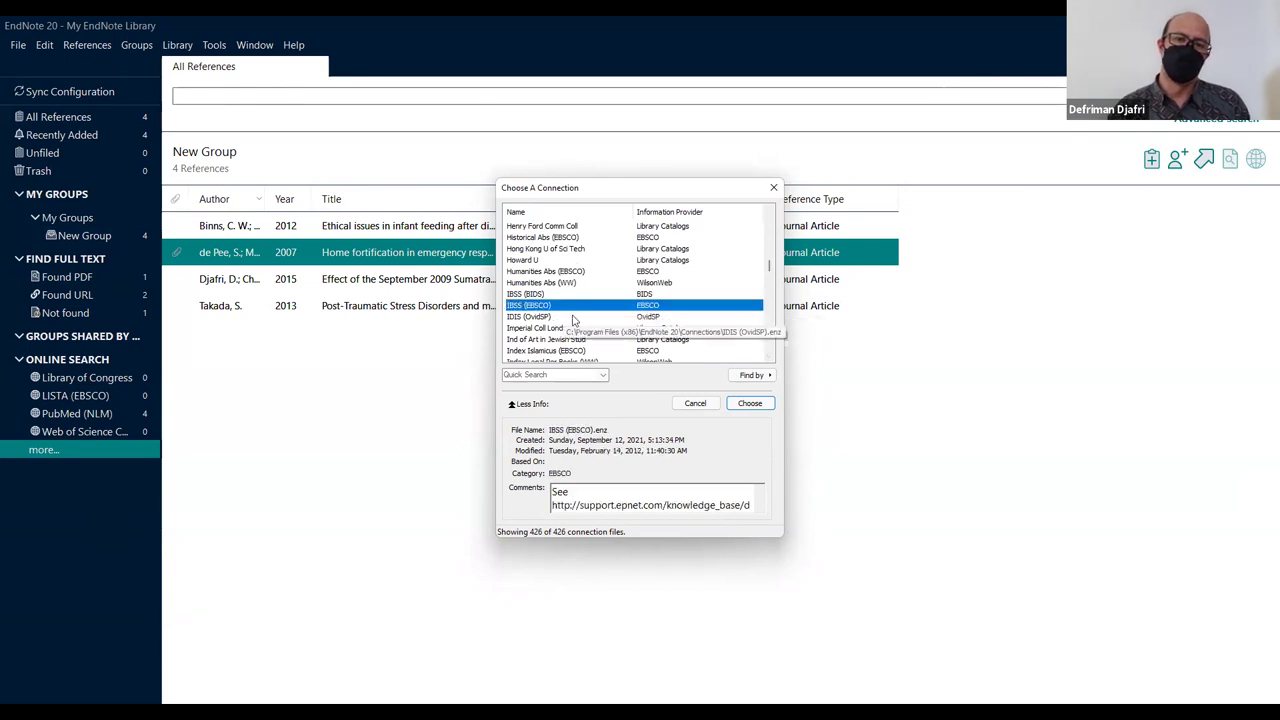
{"action": "left_click", "coordinate": [573, 317]}
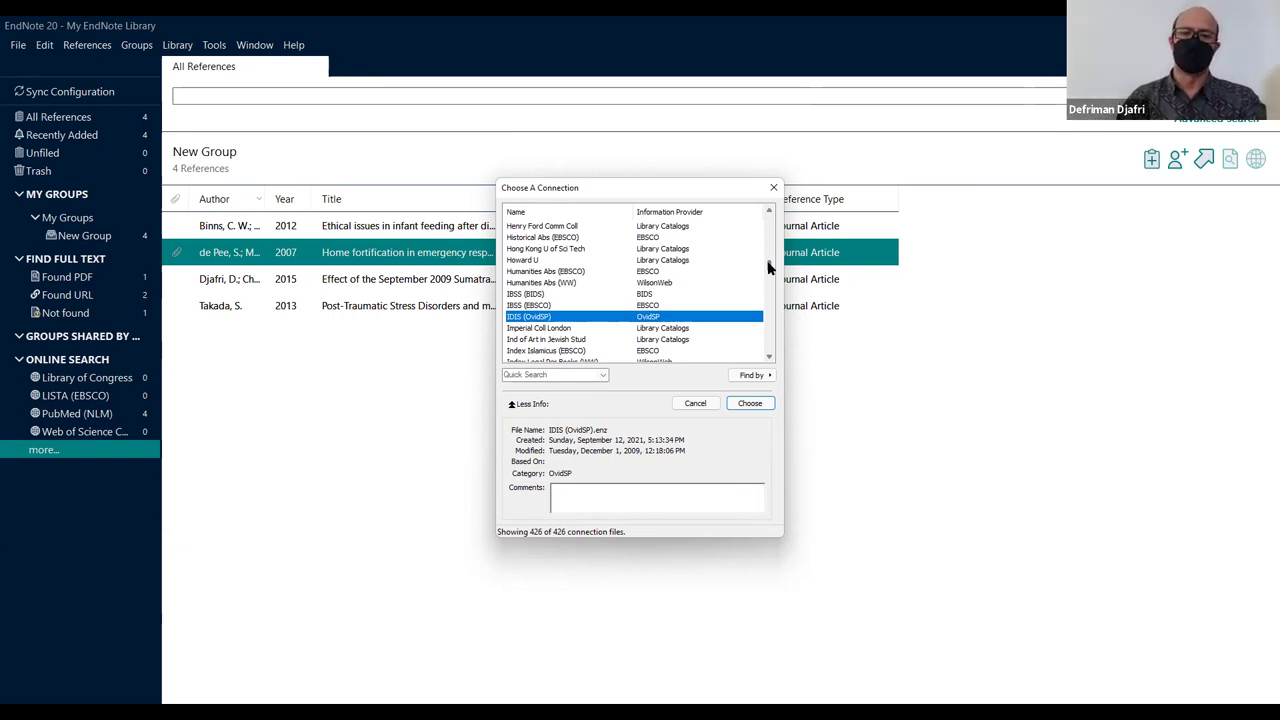
{"action": "left_click", "coordinate": [774, 188]}
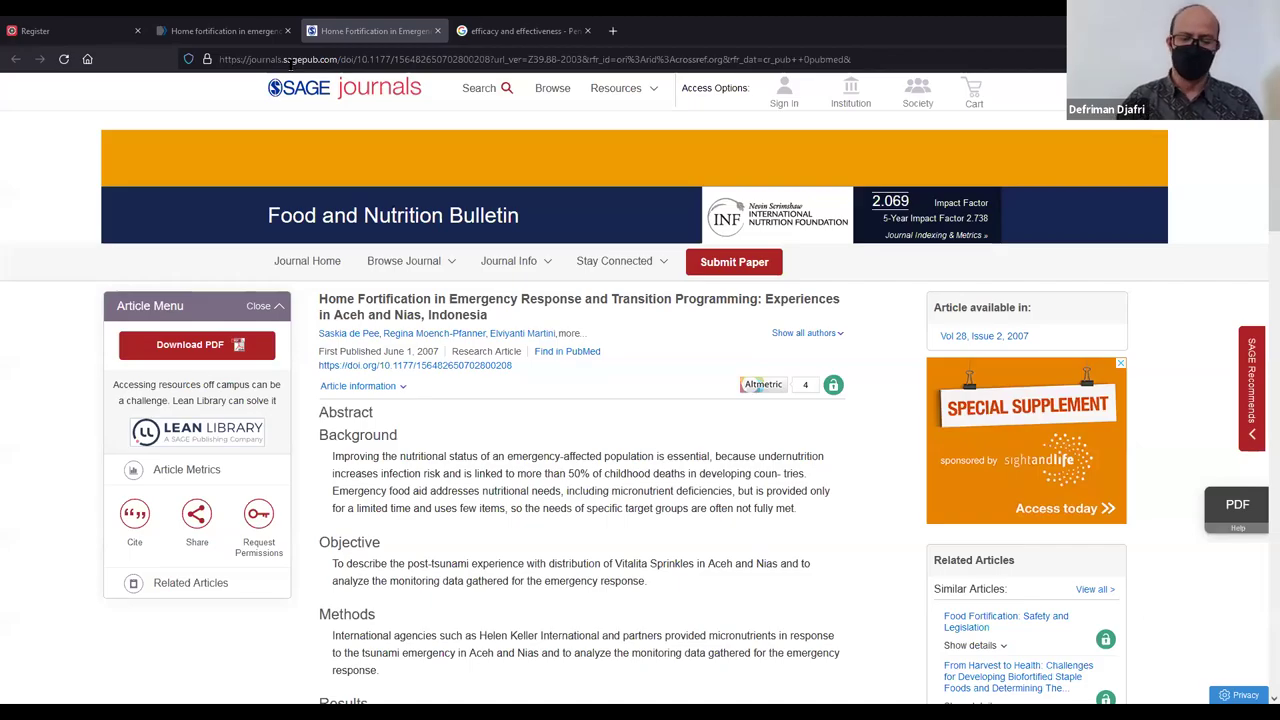
Switch to the browser, go to google.com, search for "scholar" and open Google Scholar.
{"action": "left_click", "coordinate": [287, 60]}
{"action": "type", "text": "google.com"}
{"action": "key", "text": "Return"}
{"action": "left_click", "coordinate": [446, 347]}
{"action": "type", "text": "schola"}
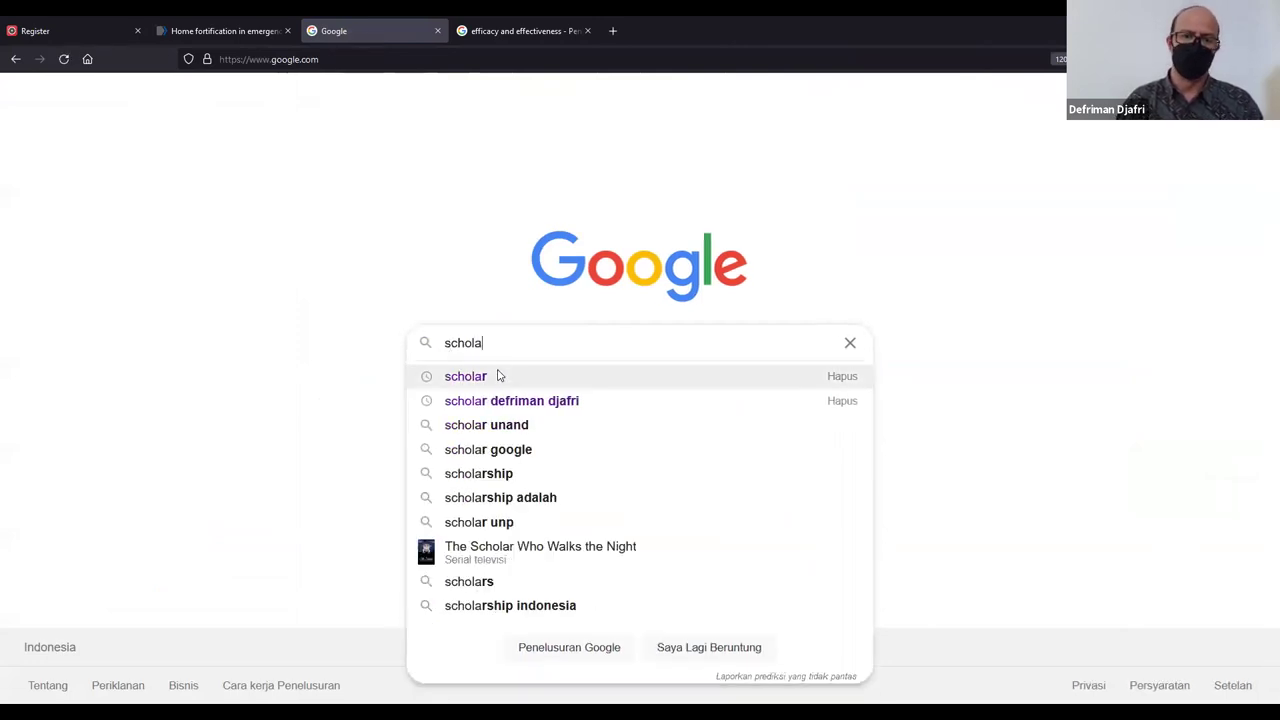
{"action": "left_click", "coordinate": [498, 376]}
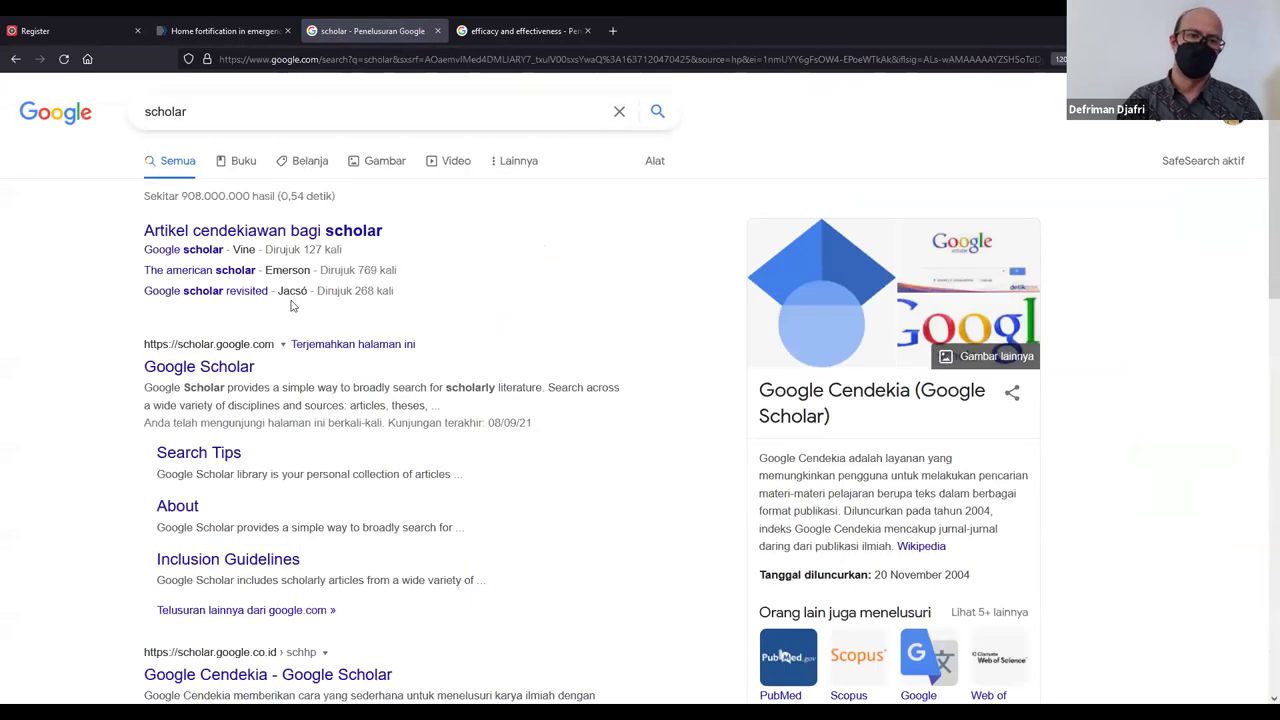
{"action": "left_click", "coordinate": [229, 368]}
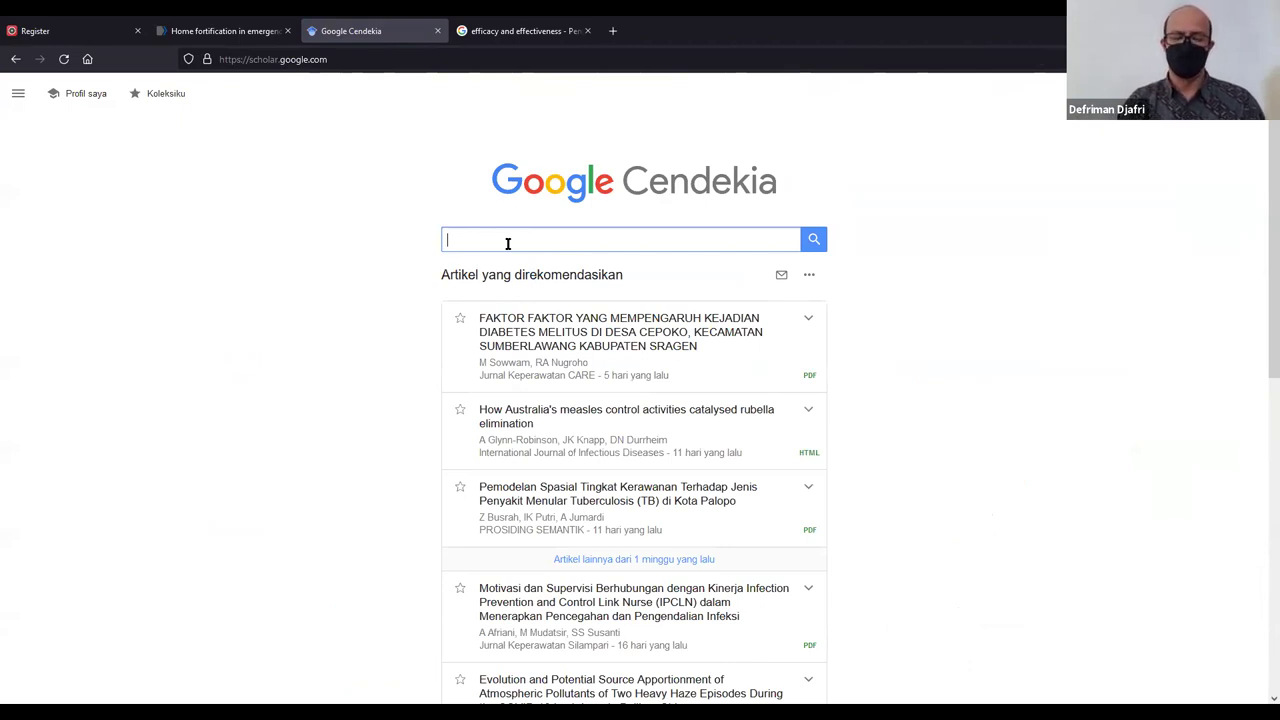
Search Google Scholar for "maternal health AND earthquake".
{"action": "type", "text": "matern"}
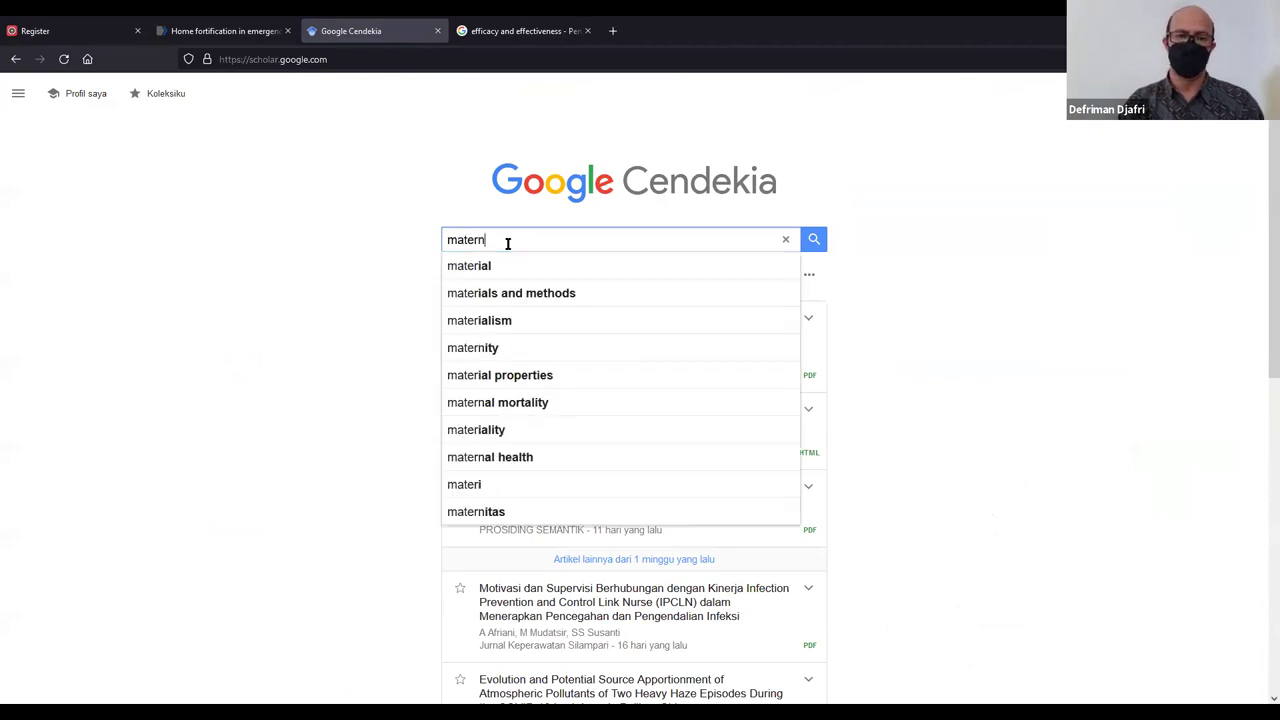
{"action": "type", "text": "a"}
{"action": "type", "text": "l h"}
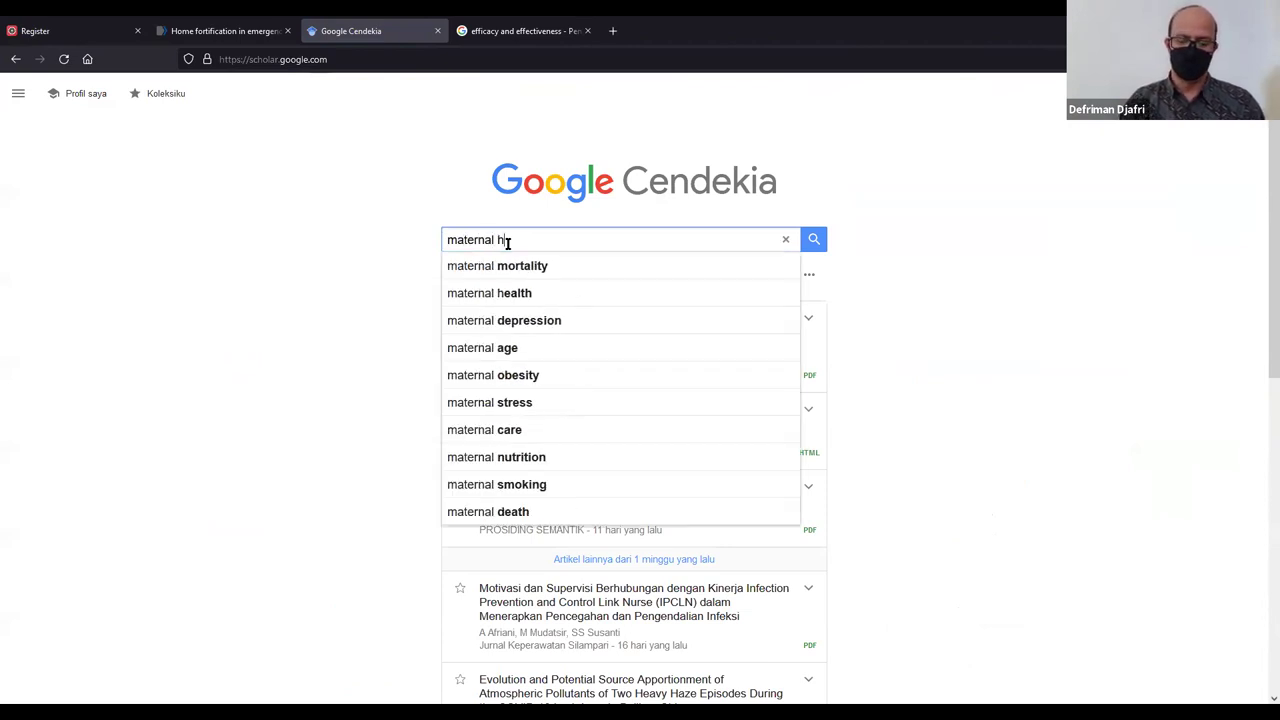
{"action": "type", "text": "ealth AND "}
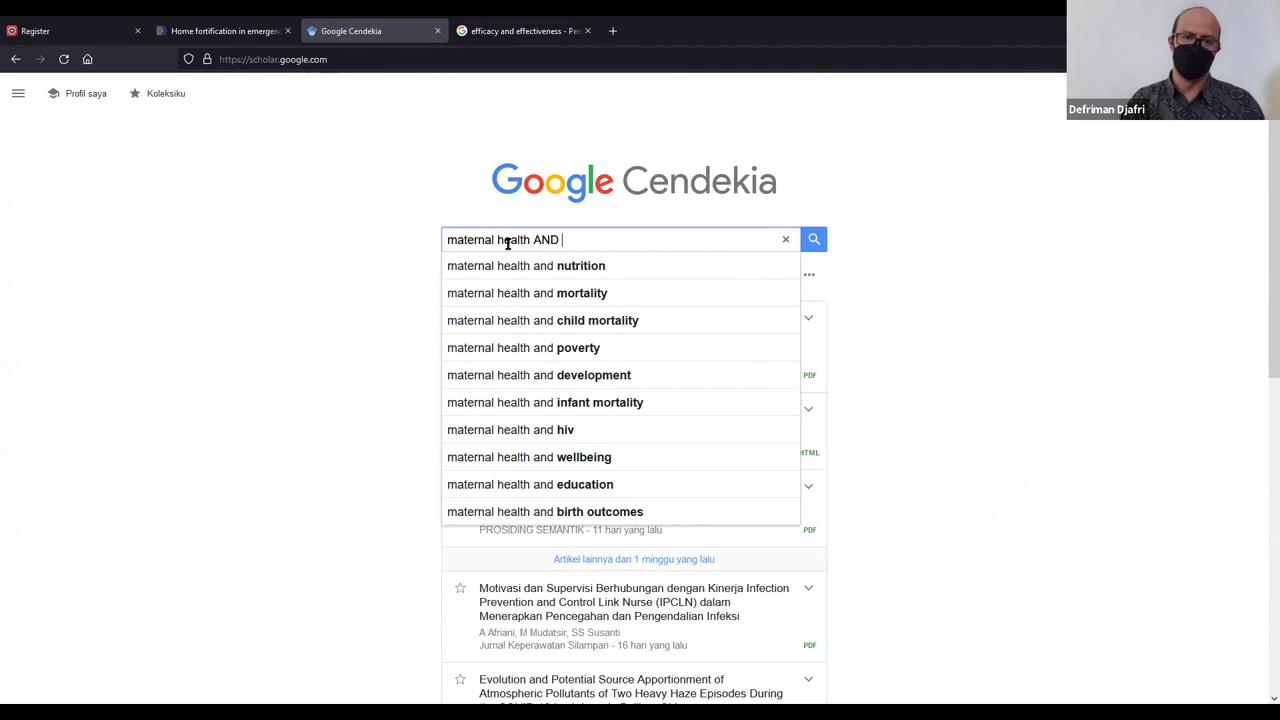
{"action": "type", "text": "eart"}
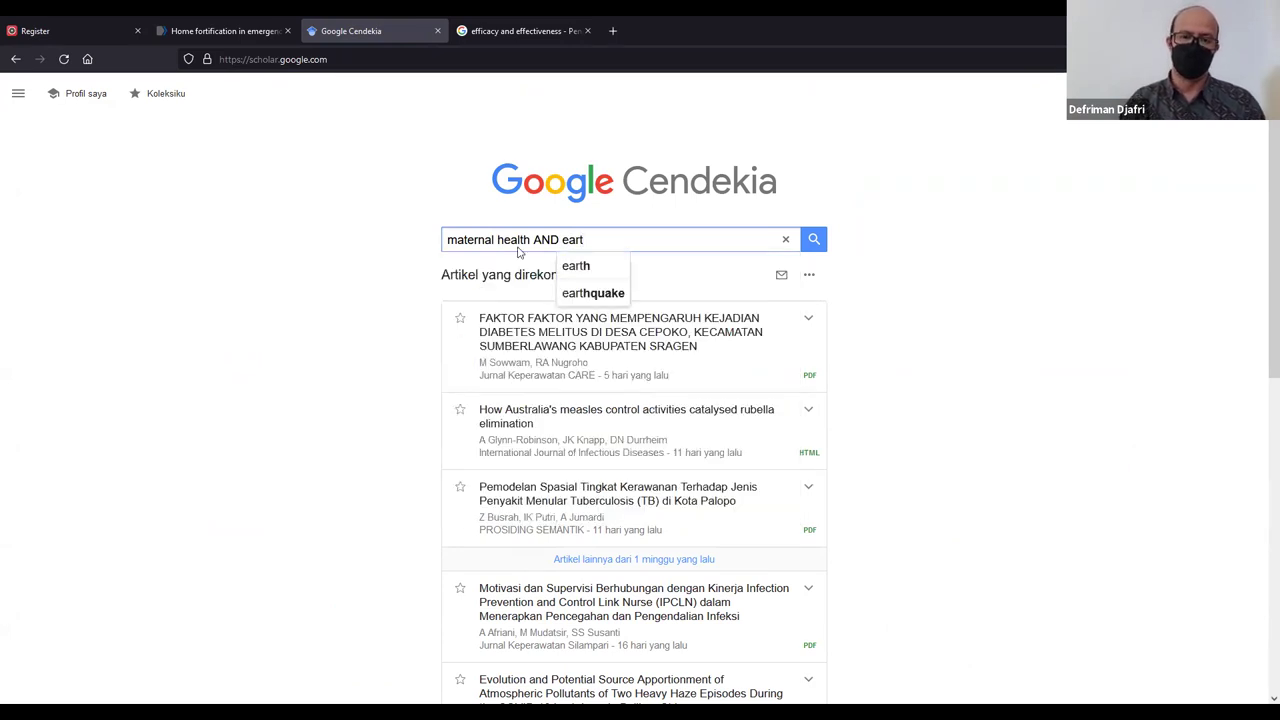
{"action": "left_click", "coordinate": [593, 293]}
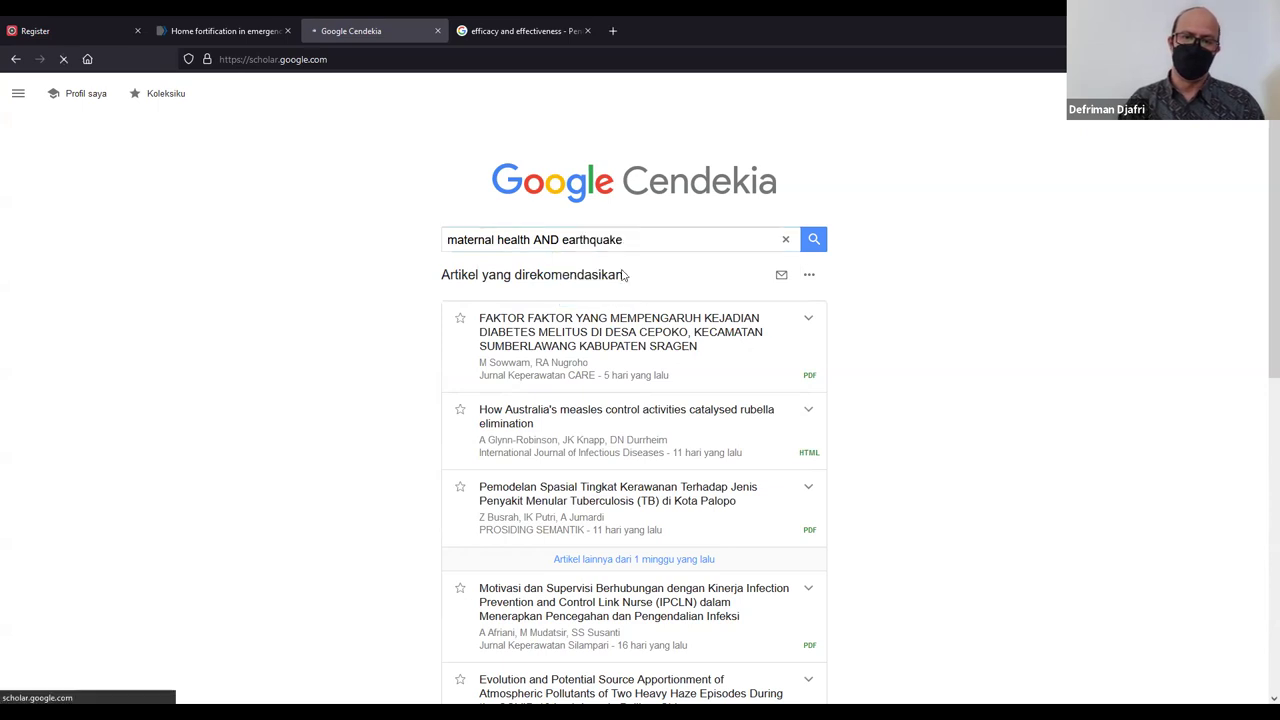
Extend the Google Scholar query to "maternal health AND earthquake AND indonesia" and run it.
{"action": "left_click", "coordinate": [373, 93]}
{"action": "type", "text": "A"}
{"action": "type", "text": "ND "}
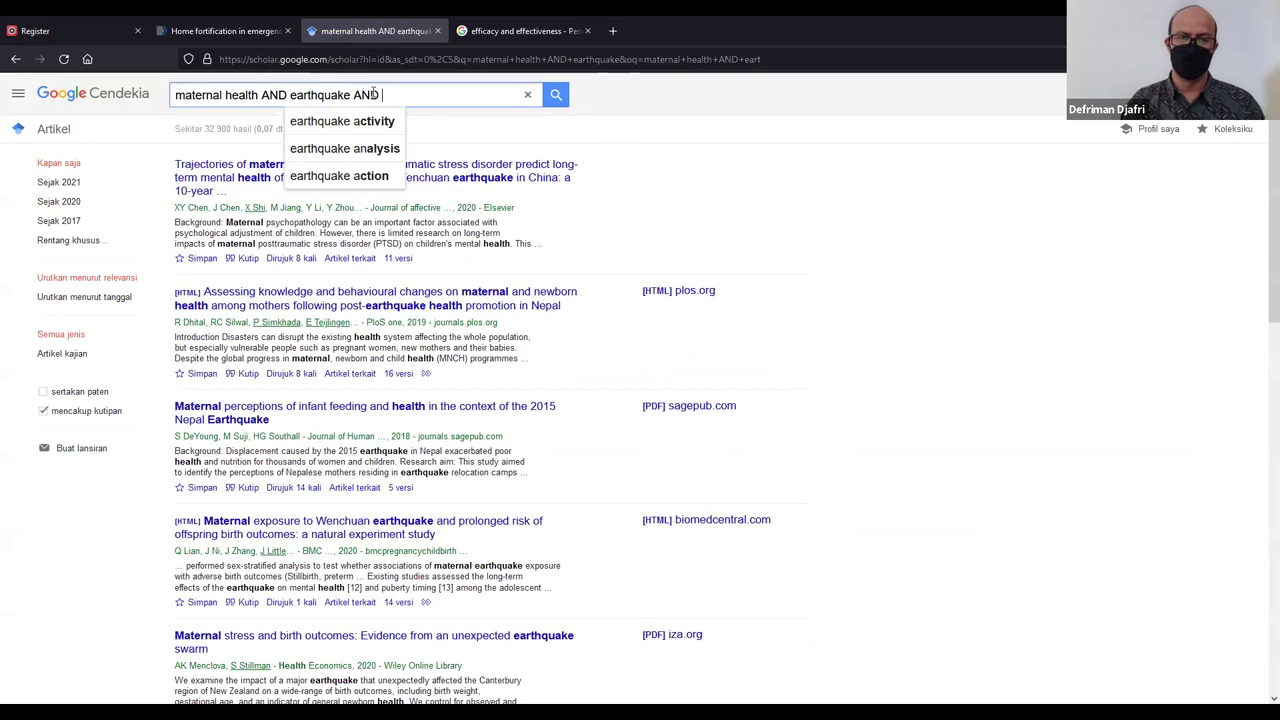
{"action": "type", "text": "indonesia"}
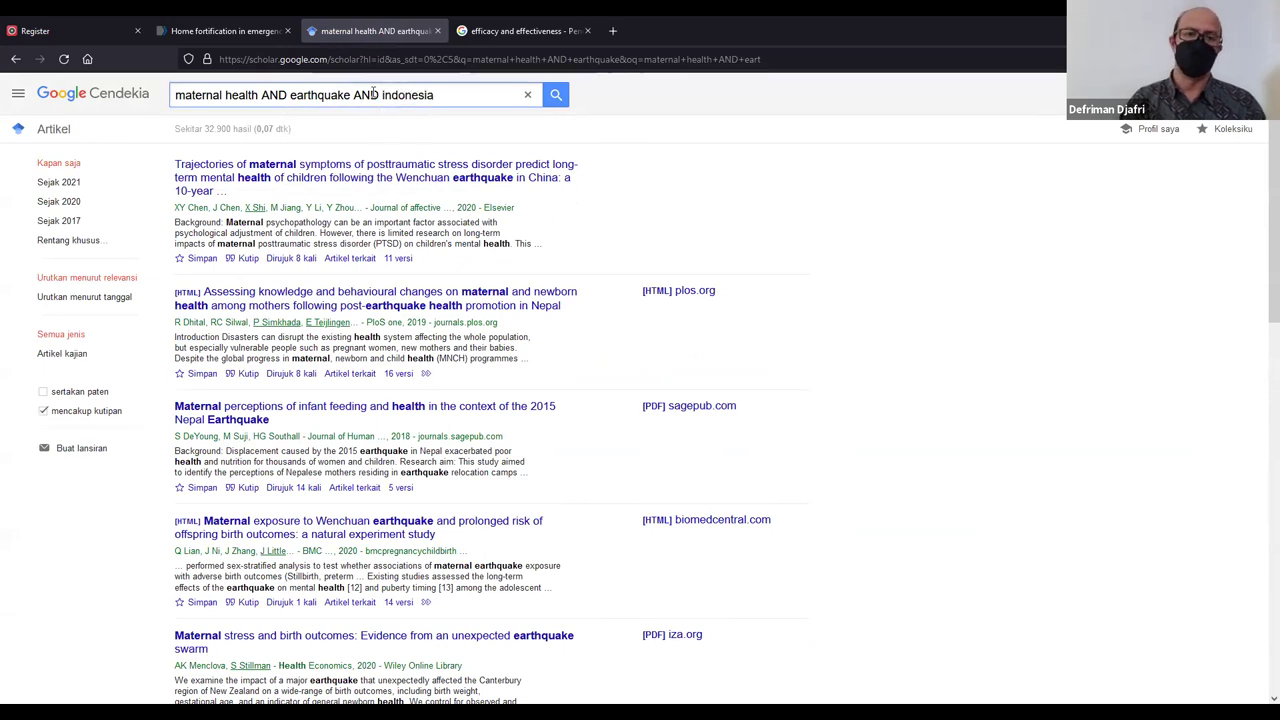
{"action": "key", "text": "Return"}
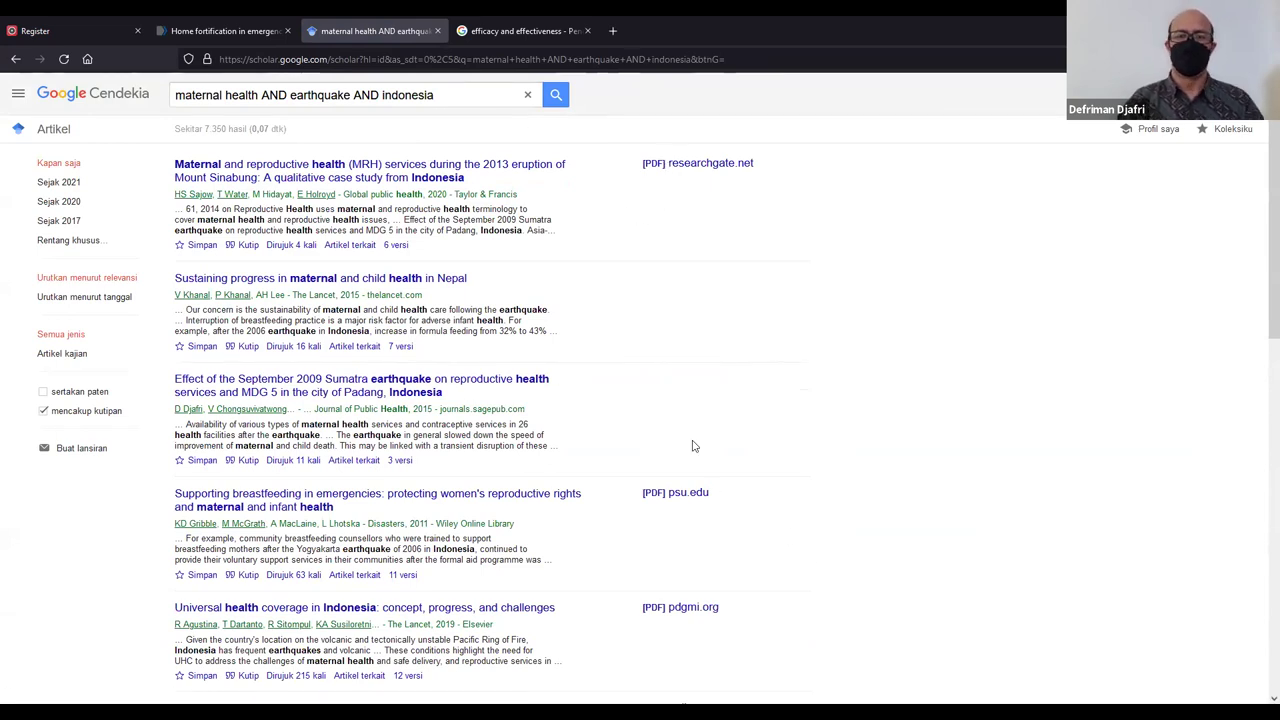
{"action": "scroll", "coordinate": [694, 446], "scroll_direction": "up", "scroll_amount": 3}
{"action": "scroll", "coordinate": [694, 446], "scroll_direction": "left", "scroll_amount": 5}
{"action": "scroll", "coordinate": [694, 446], "scroll_direction": "up", "scroll_amount": 2}
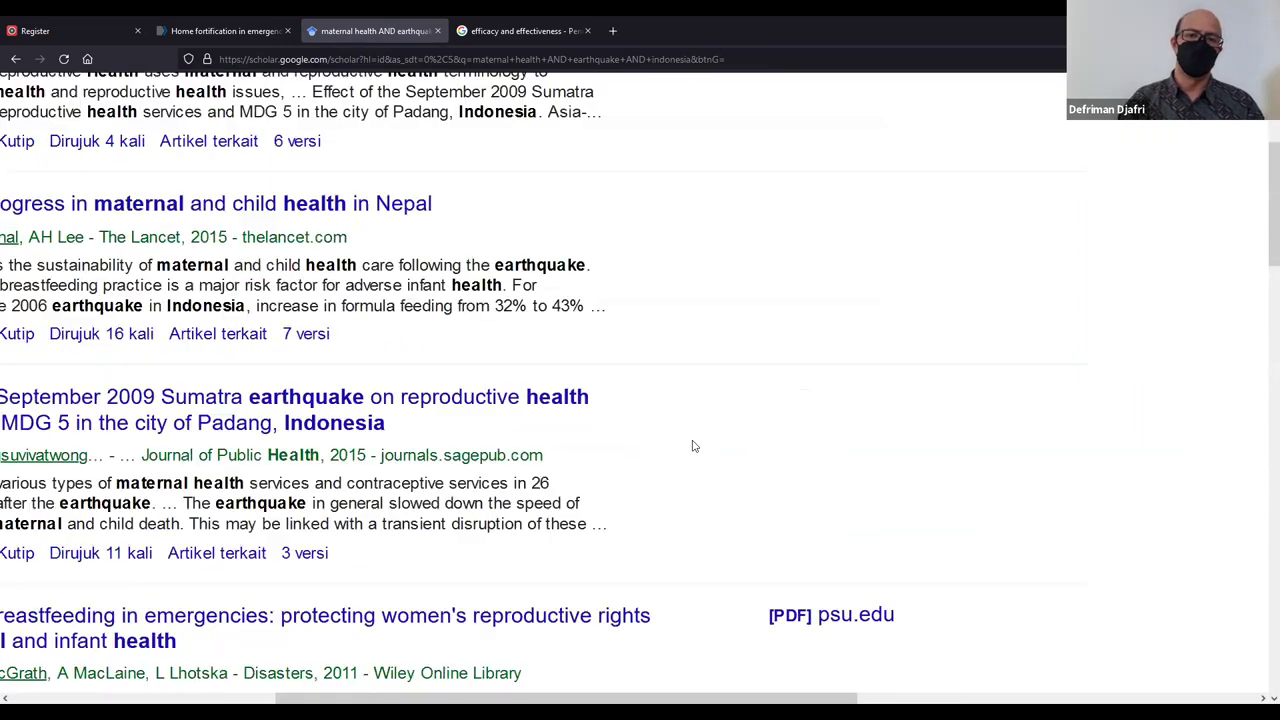
{"action": "scroll", "coordinate": [694, 446], "scroll_direction": "up", "scroll_amount": 2}
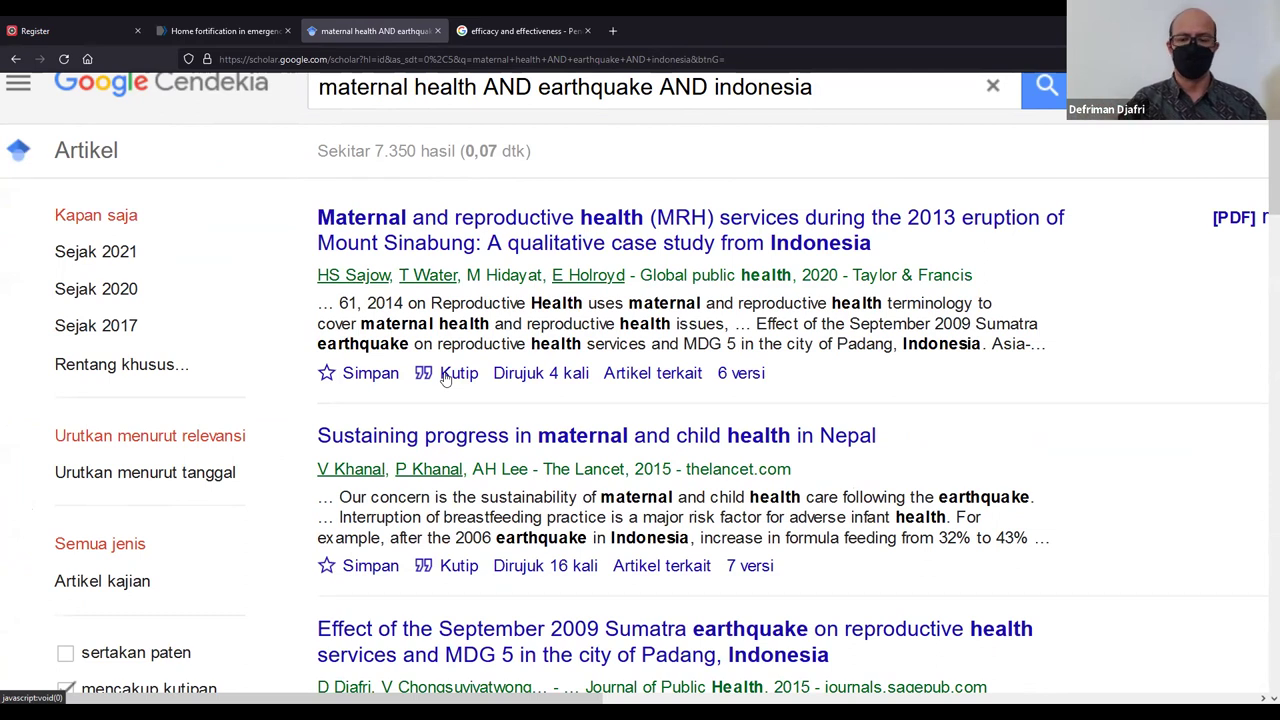
{"action": "left_click", "coordinate": [447, 374]}
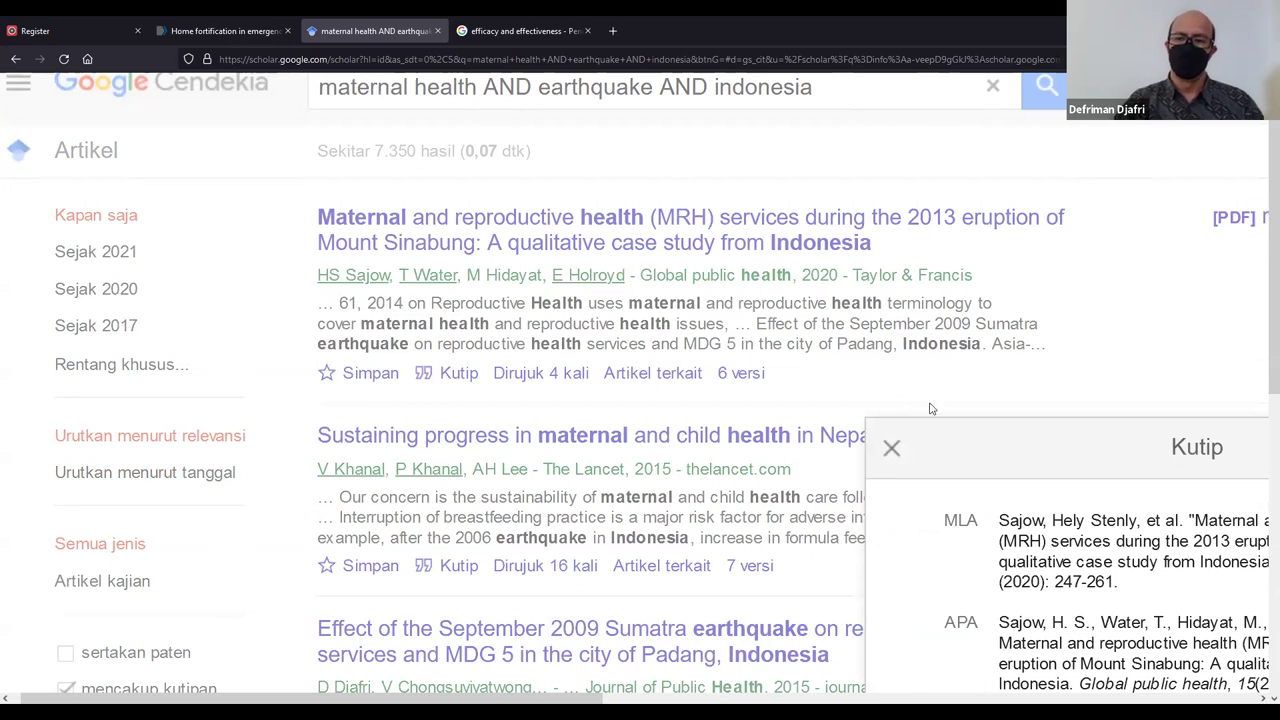
{"action": "left_click", "coordinate": [868, 333]}
{"action": "key", "text": "ctrl+0"}
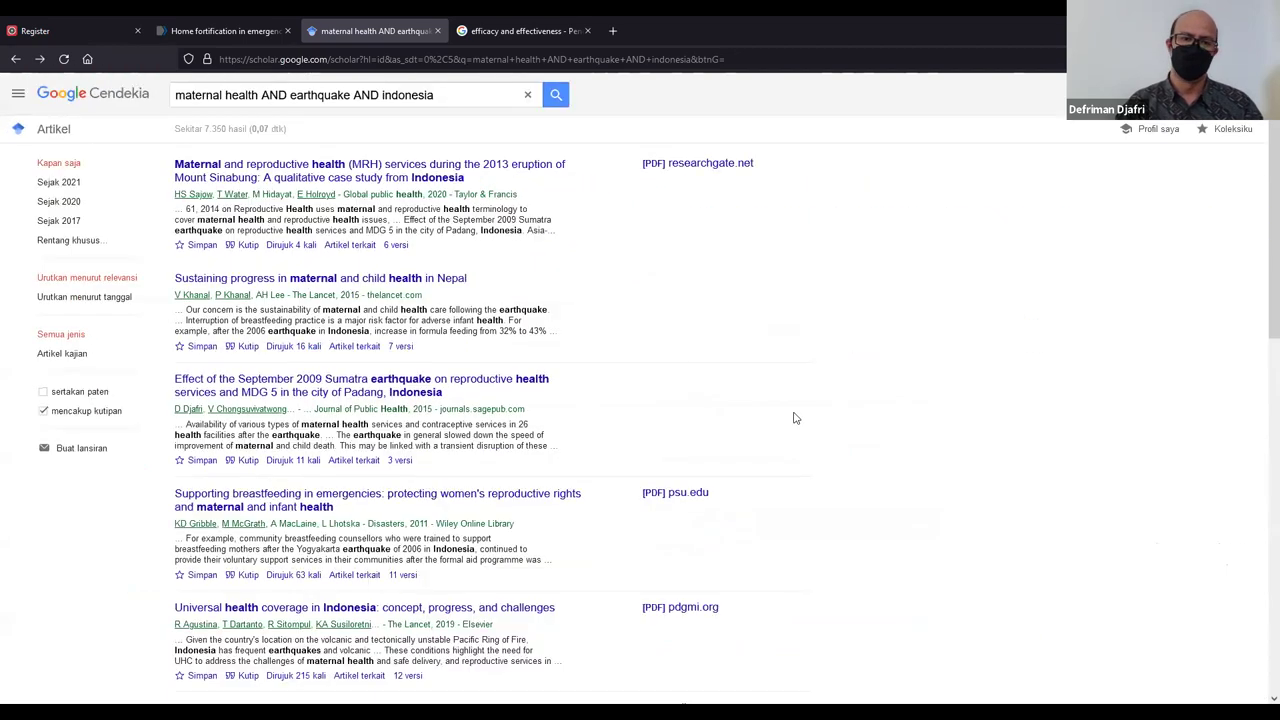
Open the citation options of the 2013 Mount Sinabung eruption article and enlarge the page to make them readable.
{"action": "left_click", "coordinate": [247, 245]}
{"action": "key", "text": "ctrl+plus"}
{"action": "key", "text": "ctrl+plus"}
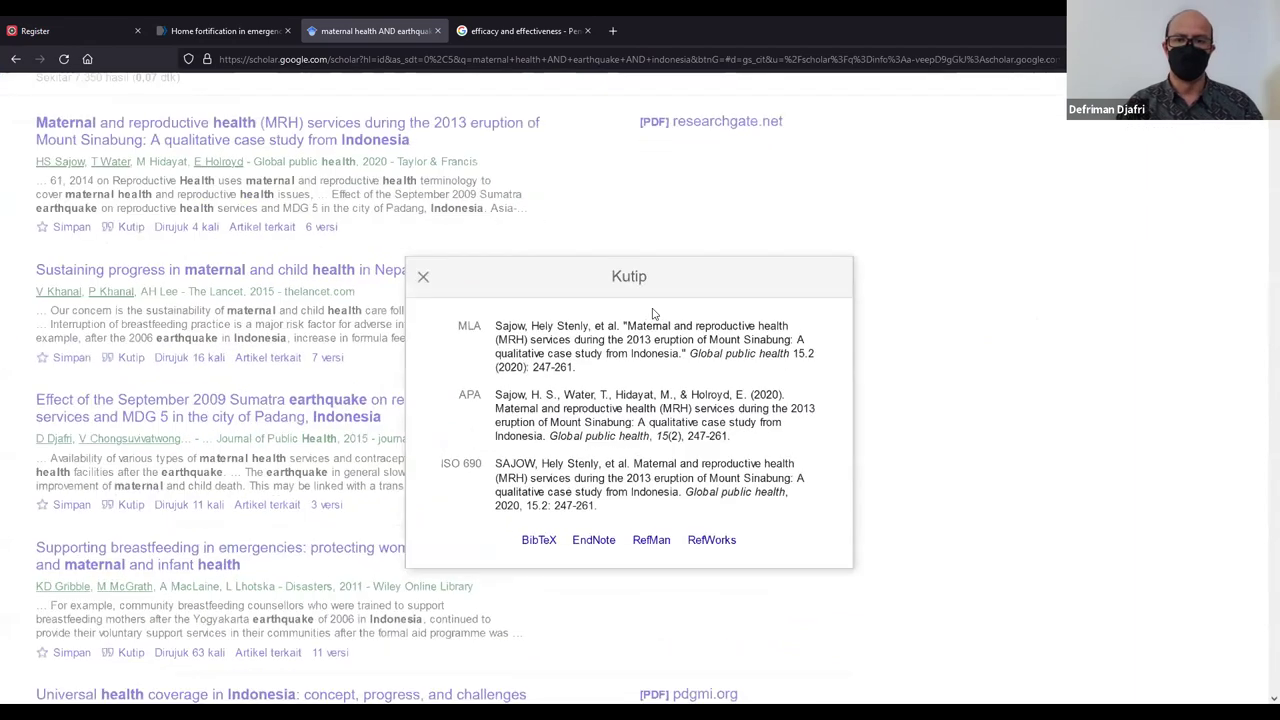
{"action": "key", "text": "ctrl+plus"}
{"action": "key", "text": "ctrl+plus"}
{"action": "key", "text": "ctrl+plus"}
{"action": "key", "text": "ctrl+plus"}
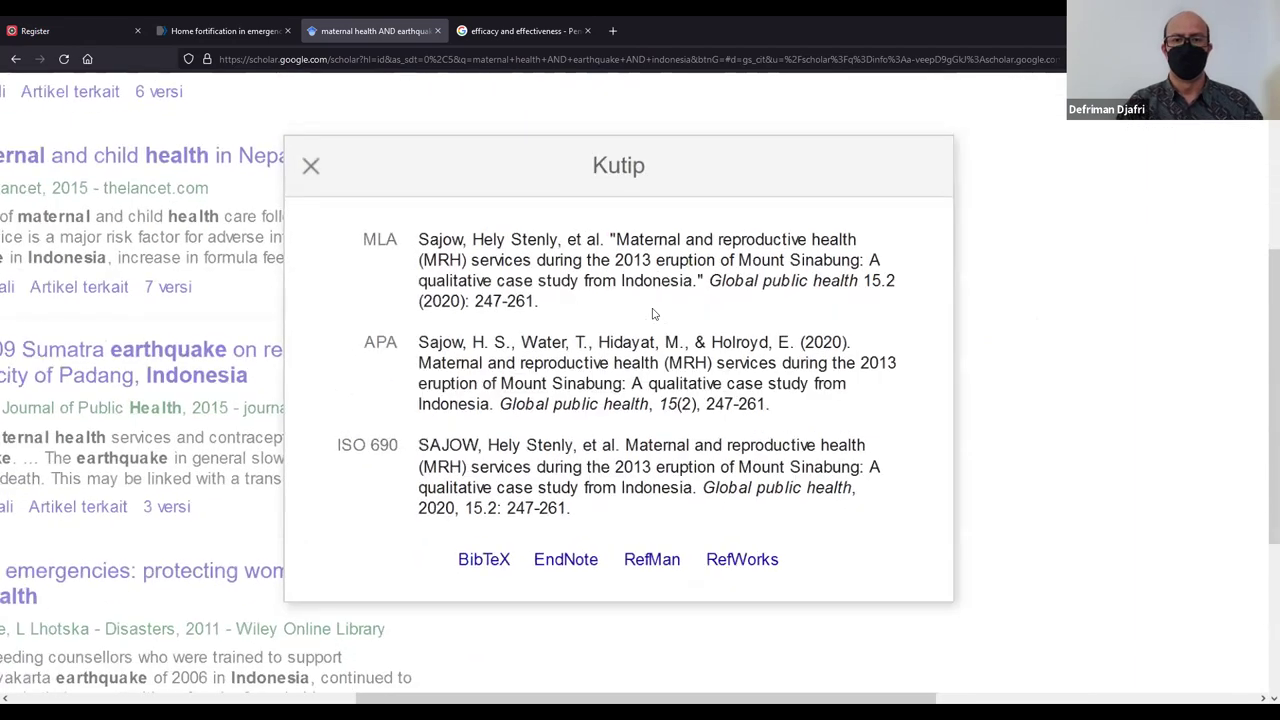
{"action": "key", "text": "ctrl+plus"}
{"action": "key", "text": "ctrl+plus"}
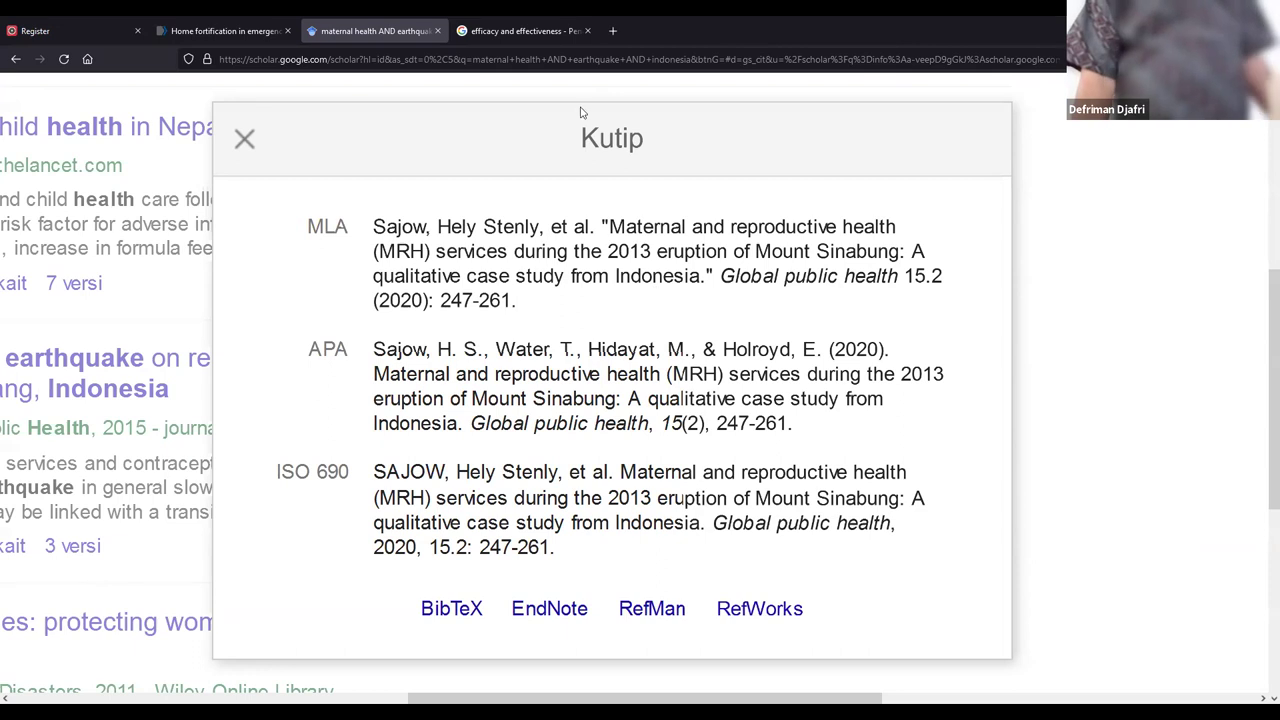
Export the Mount Sinabung article's citation in EndNote format and open scholar.enw with EndNote 20.0.1.
{"action": "left_click", "coordinate": [560, 608]}
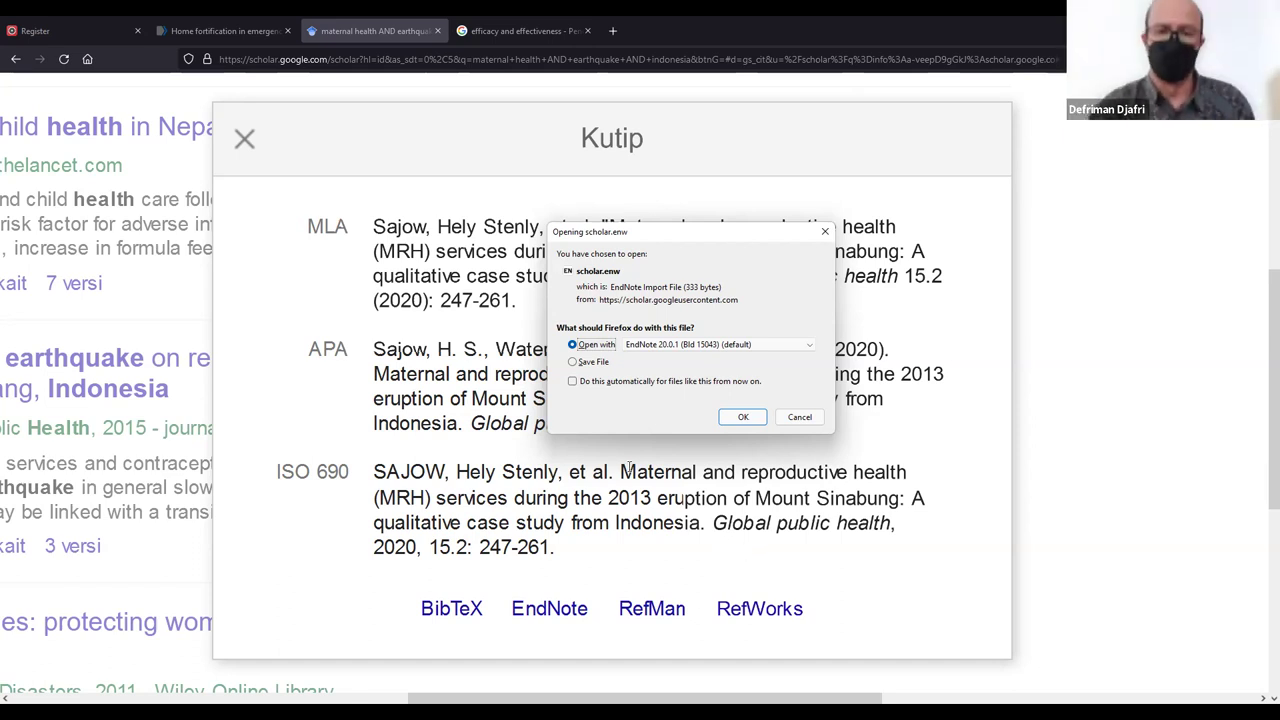
{"action": "left_click", "coordinate": [596, 364]}
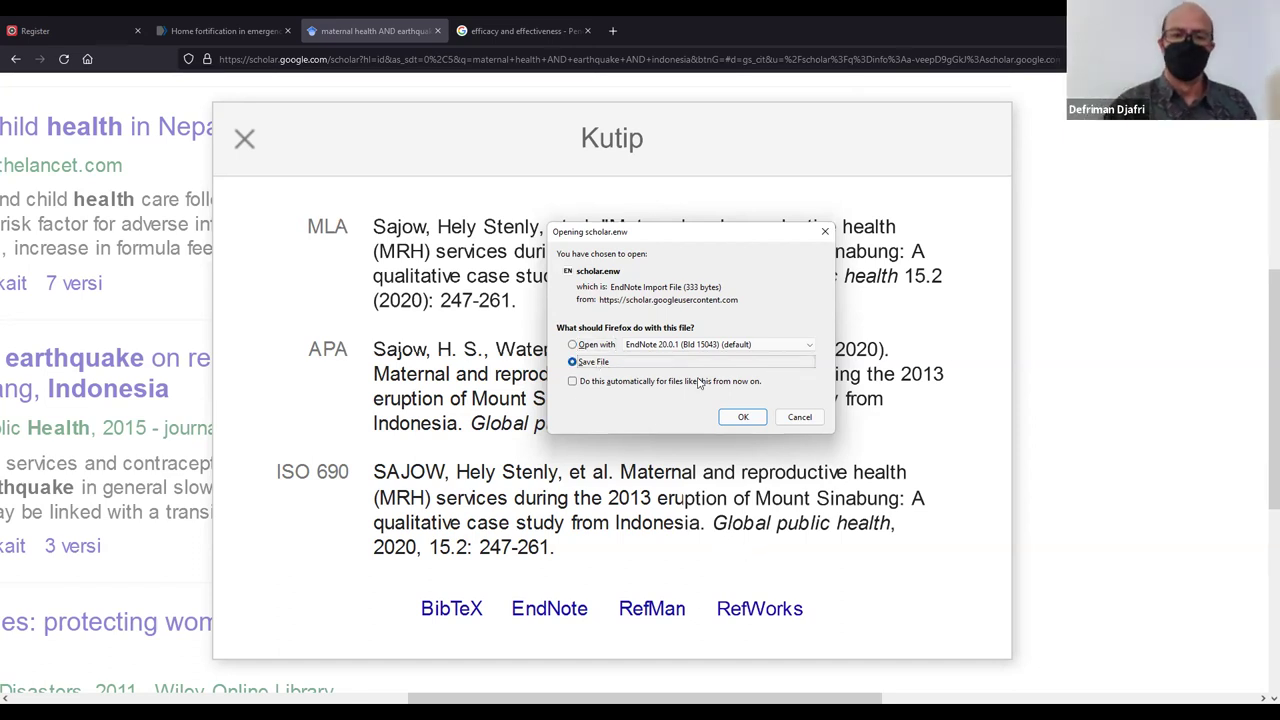
{"action": "left_click", "coordinate": [594, 346]}
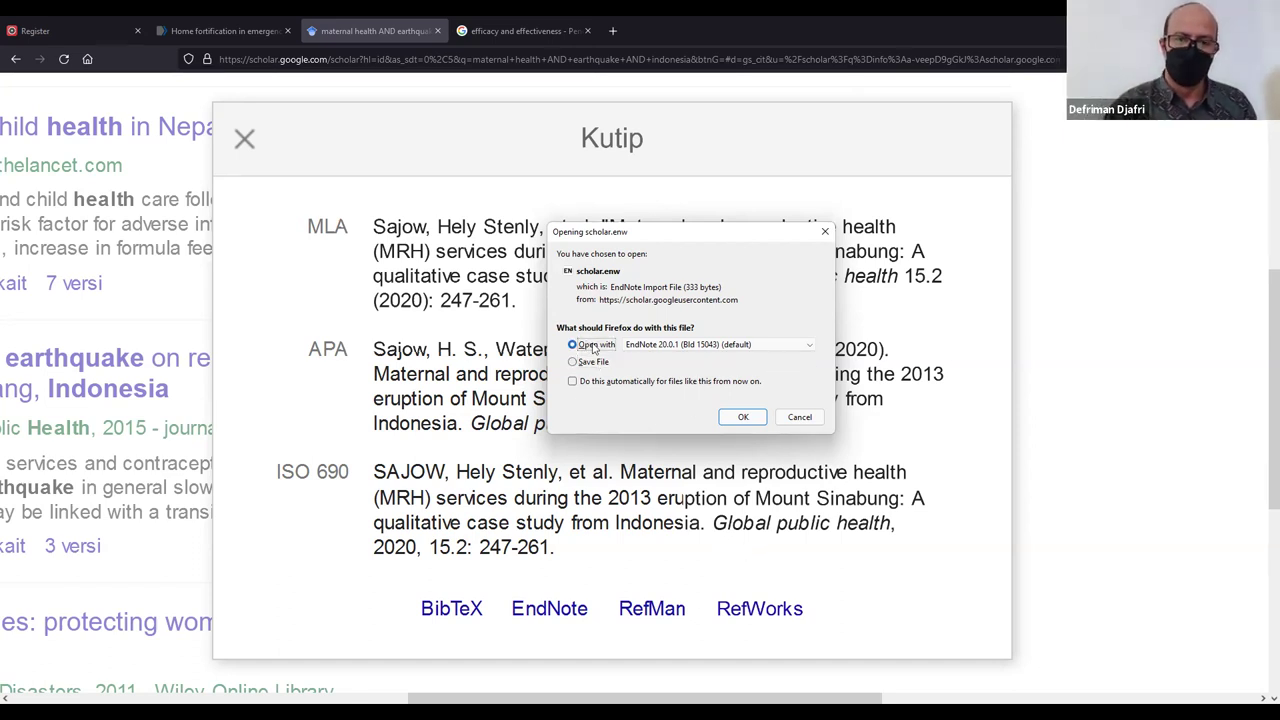
{"action": "left_click", "coordinate": [741, 418]}
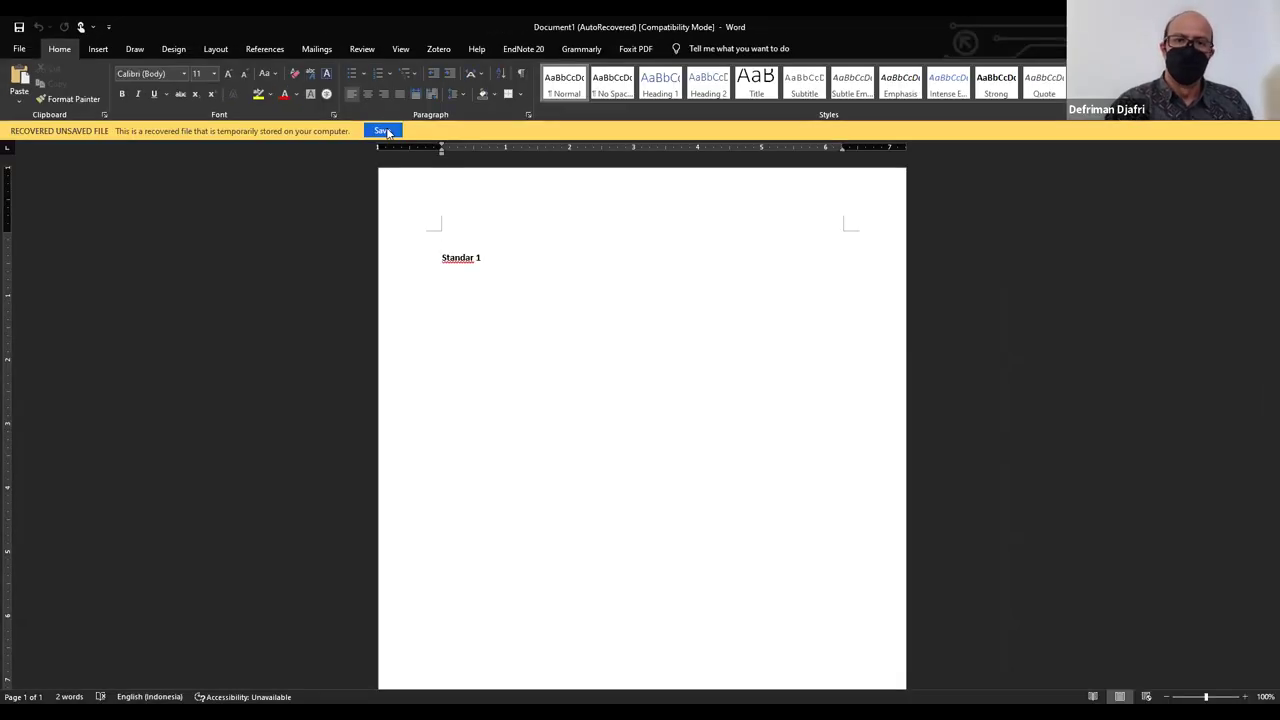
Save the recovered document as "Standar 1" in .docx format to the OneDrive - Universitas Andalas location.
{"action": "left_click", "coordinate": [385, 131]}
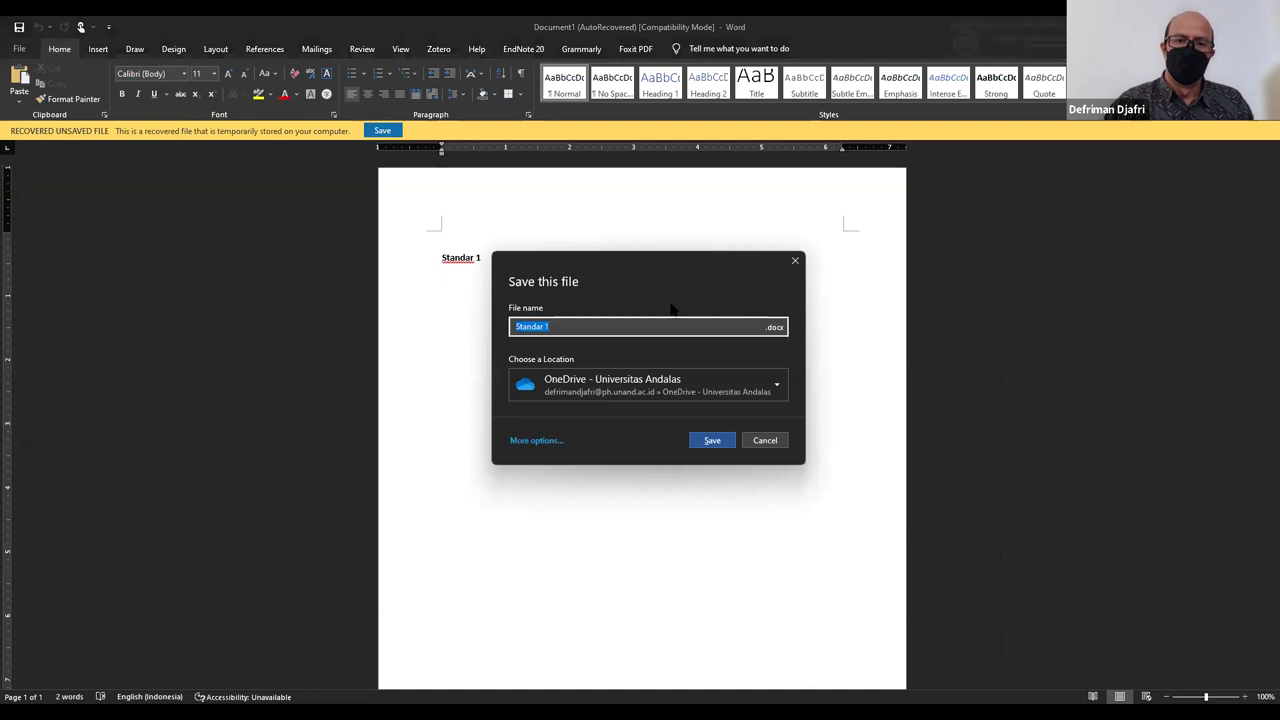
{"action": "left_click", "coordinate": [713, 442]}
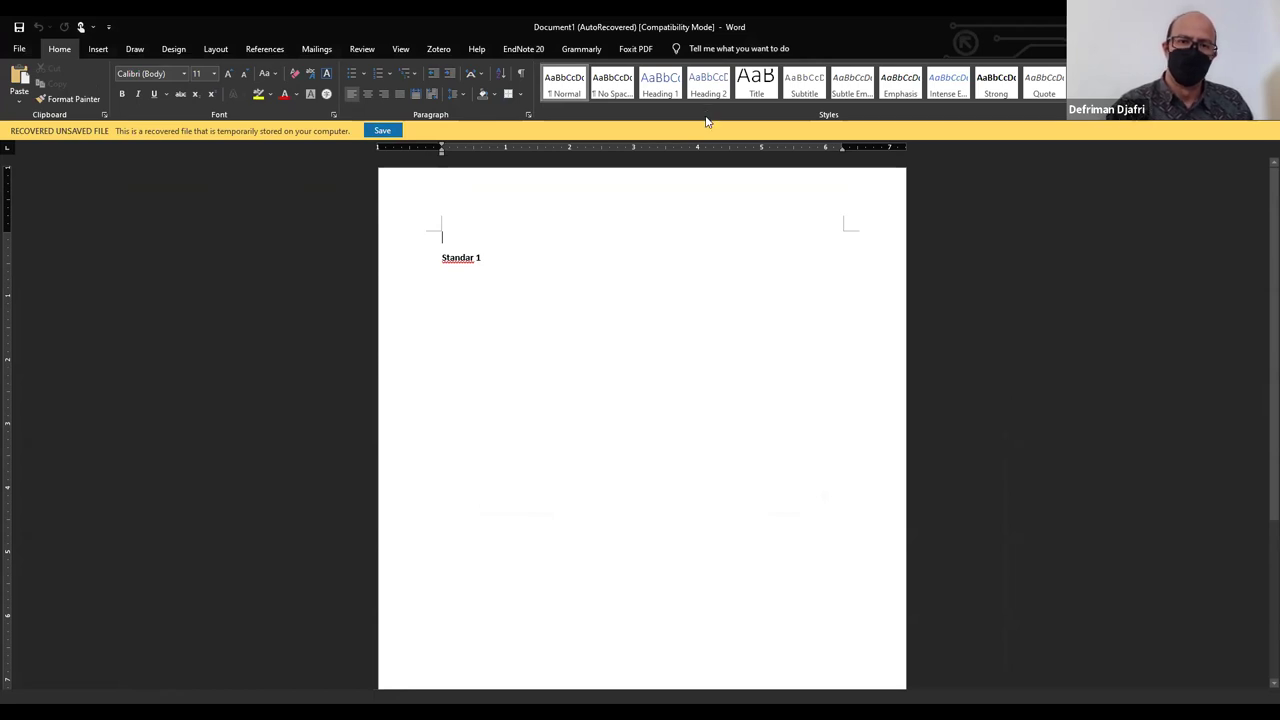
Insert the Mount Sinabung article selected in EndNote as a citation on the line below the "Standar 1" heading.
{"action": "left_click", "coordinate": [521, 50]}
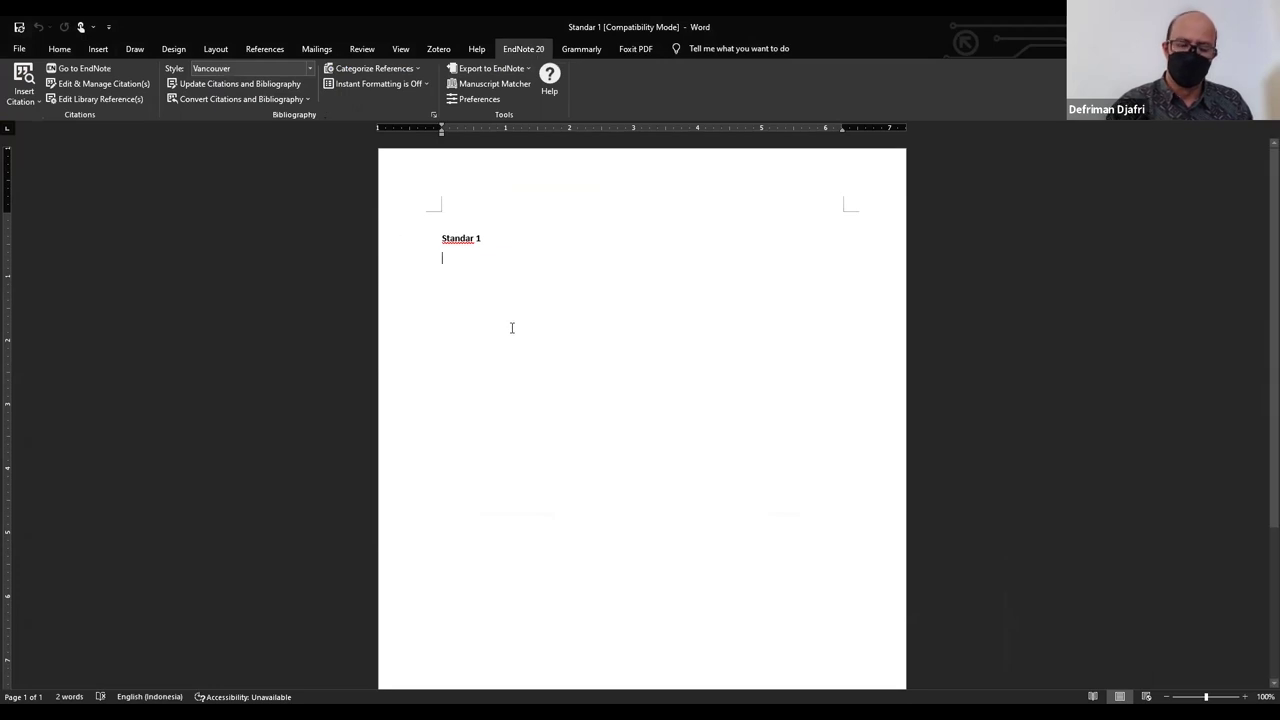
{"action": "key", "text": "Tab"}
{"action": "key", "text": "Tab"}
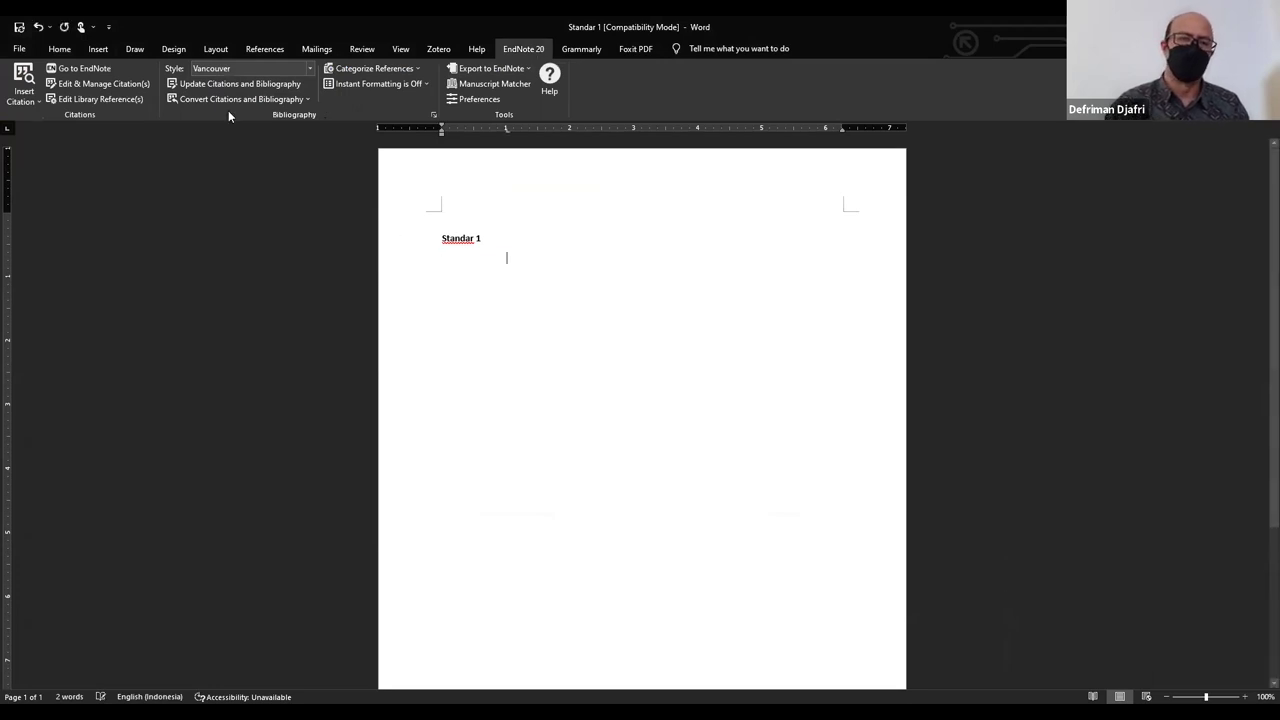
{"action": "left_click", "coordinate": [68, 72]}
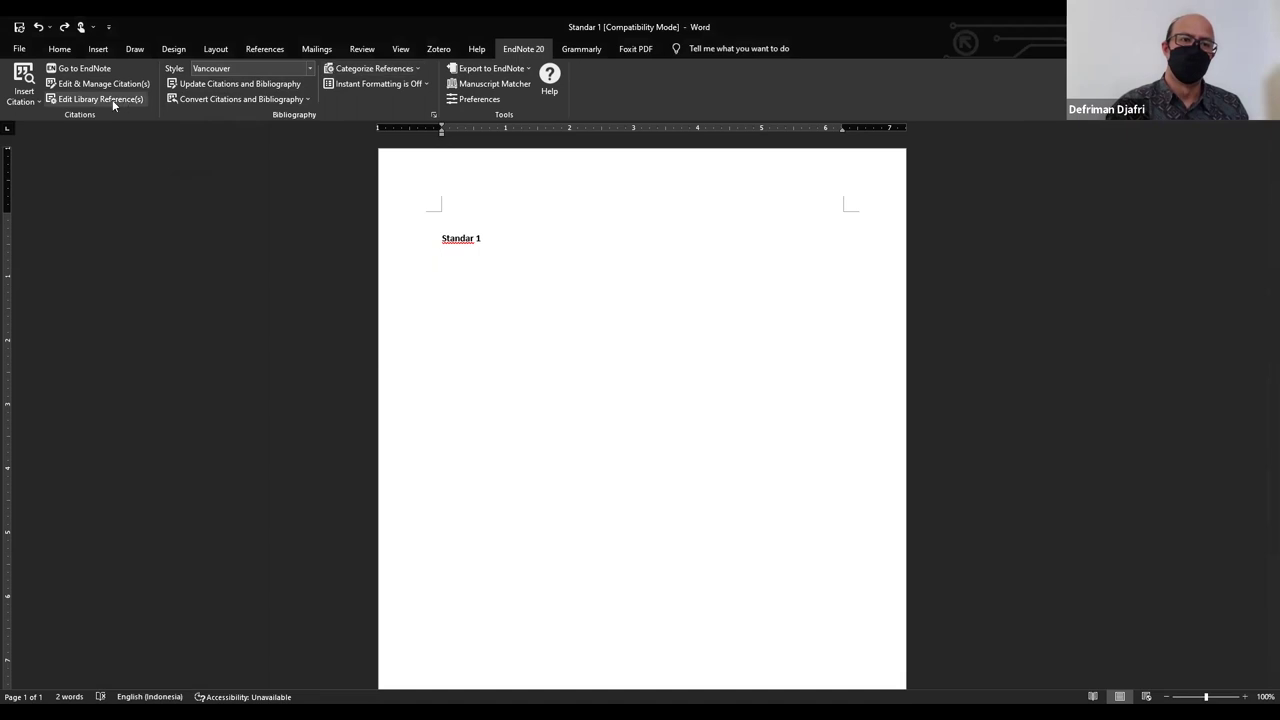
{"action": "left_click", "coordinate": [34, 102]}
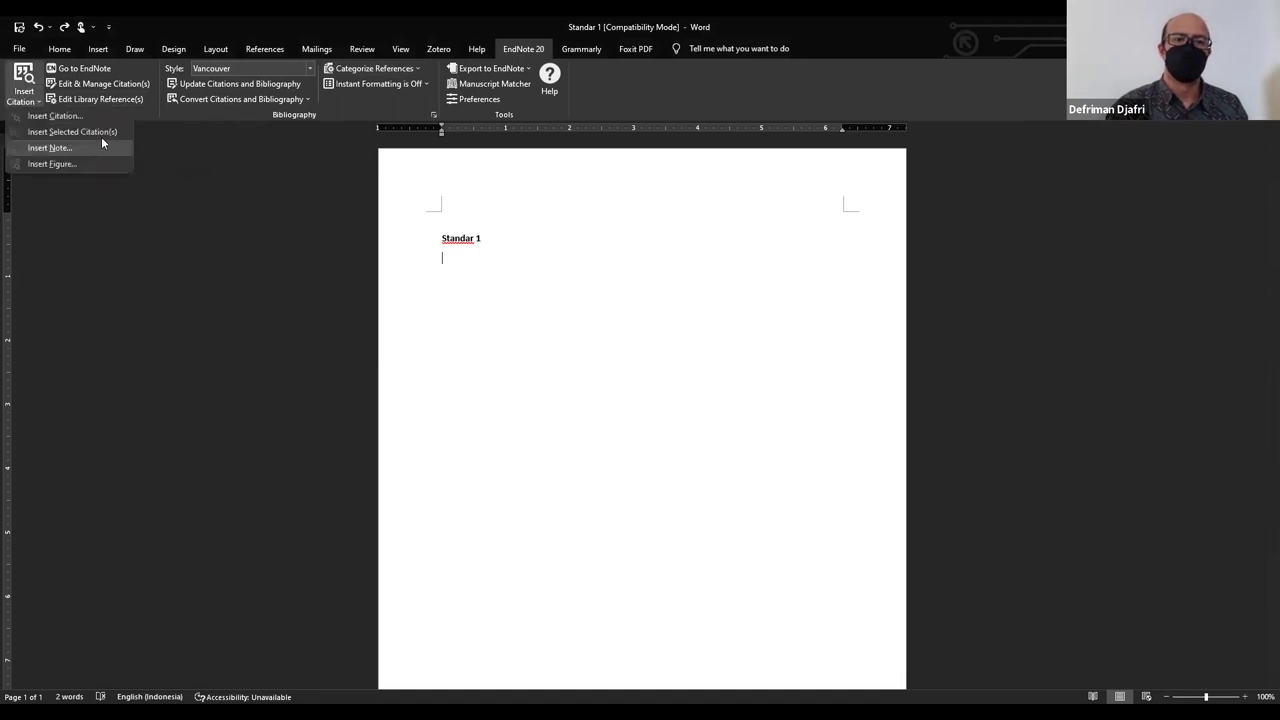
{"action": "left_click", "coordinate": [102, 131]}
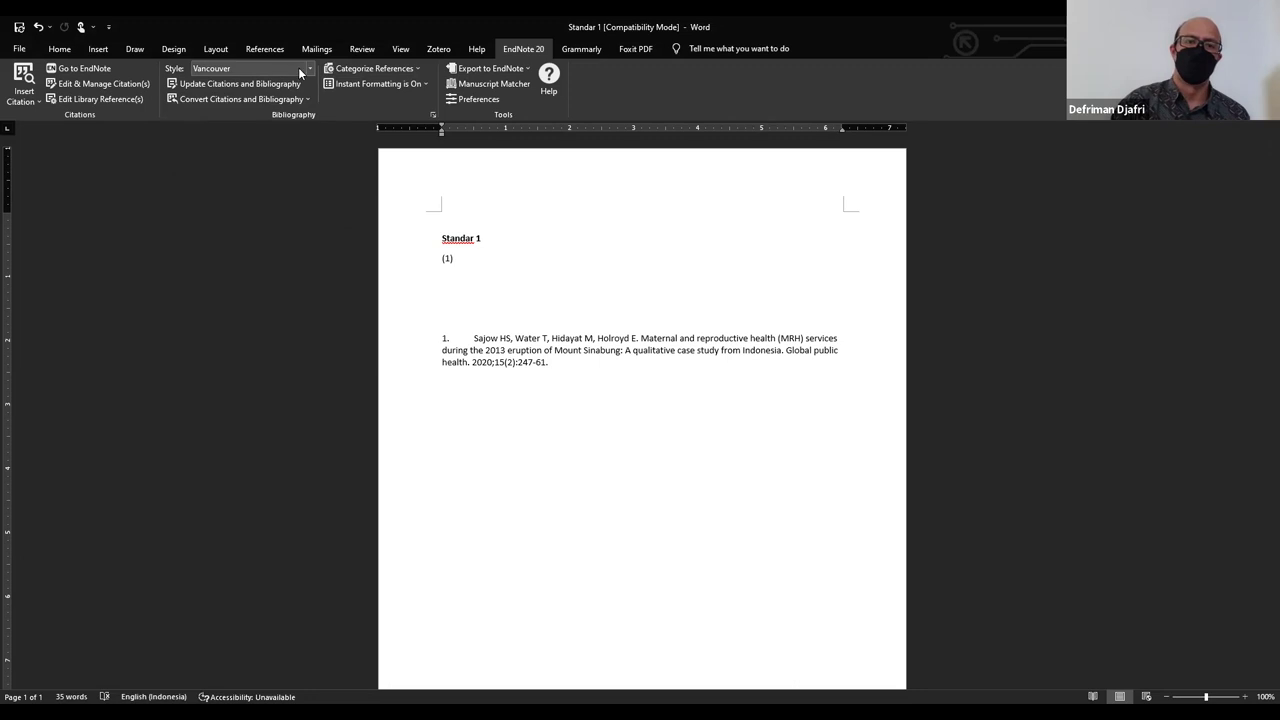
Append "djaskjkj\" to the "Standar 1" heading and add the filler line "Dsadasdasdsadas dsadsadsad" two paragraphs below it, above the citation.
{"action": "left_click", "coordinate": [421, 251]}
{"action": "key", "text": "Left"}
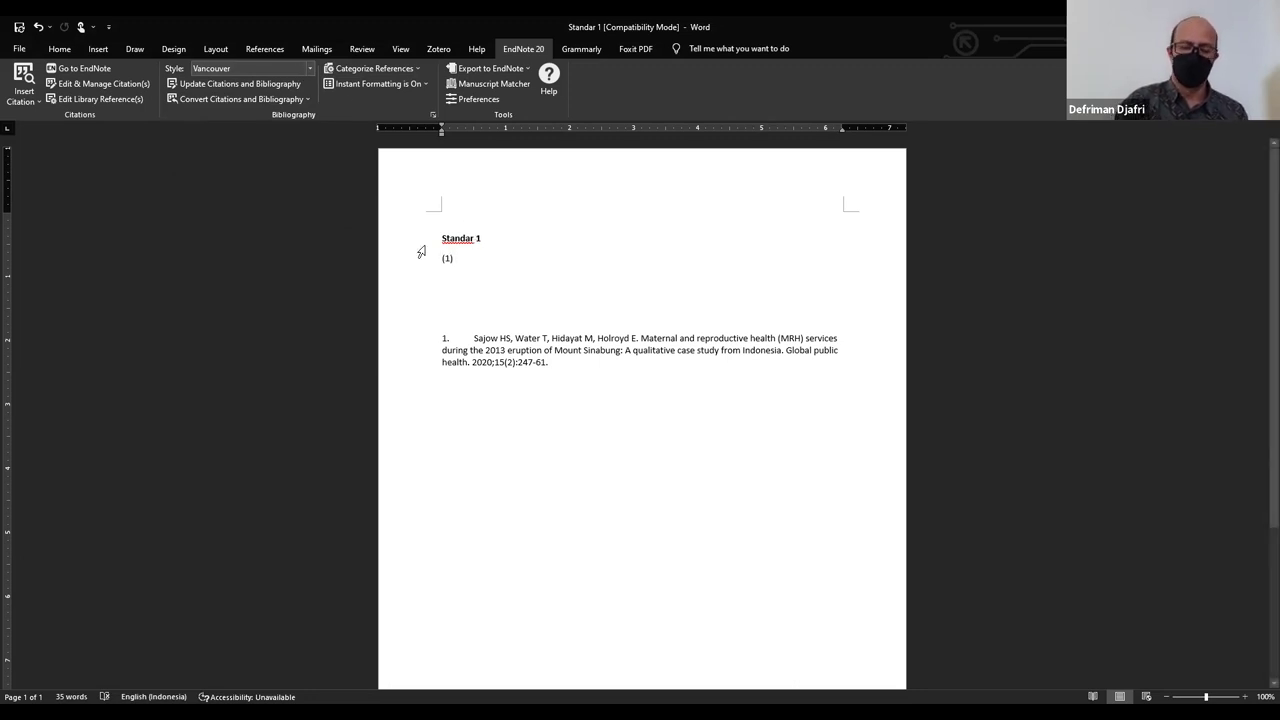
{"action": "type", "text": "djaskjkj\\"}
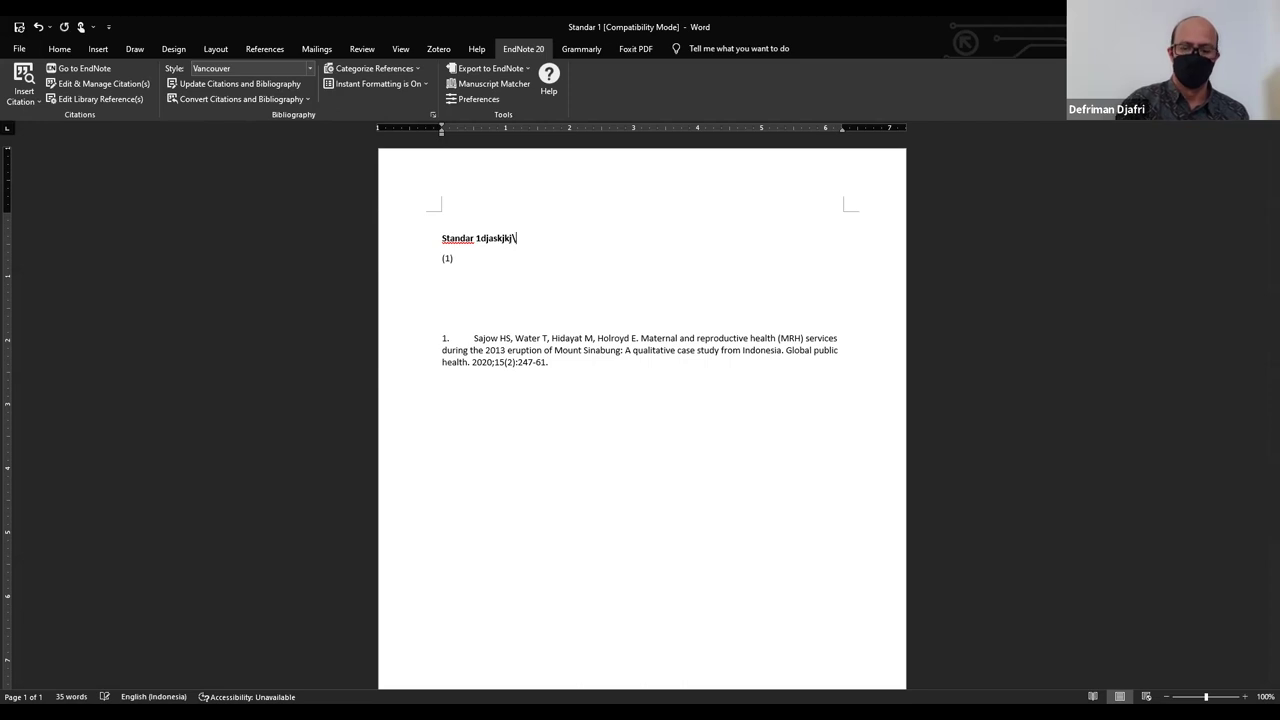
{"action": "key", "text": "Return"}
{"action": "key", "text": "Return"}
{"action": "type", "text": "Dsadasdasdsadas dsadsadsad"}
{"action": "left_click", "coordinate": [421, 304]}
{"action": "key", "text": "Left"}
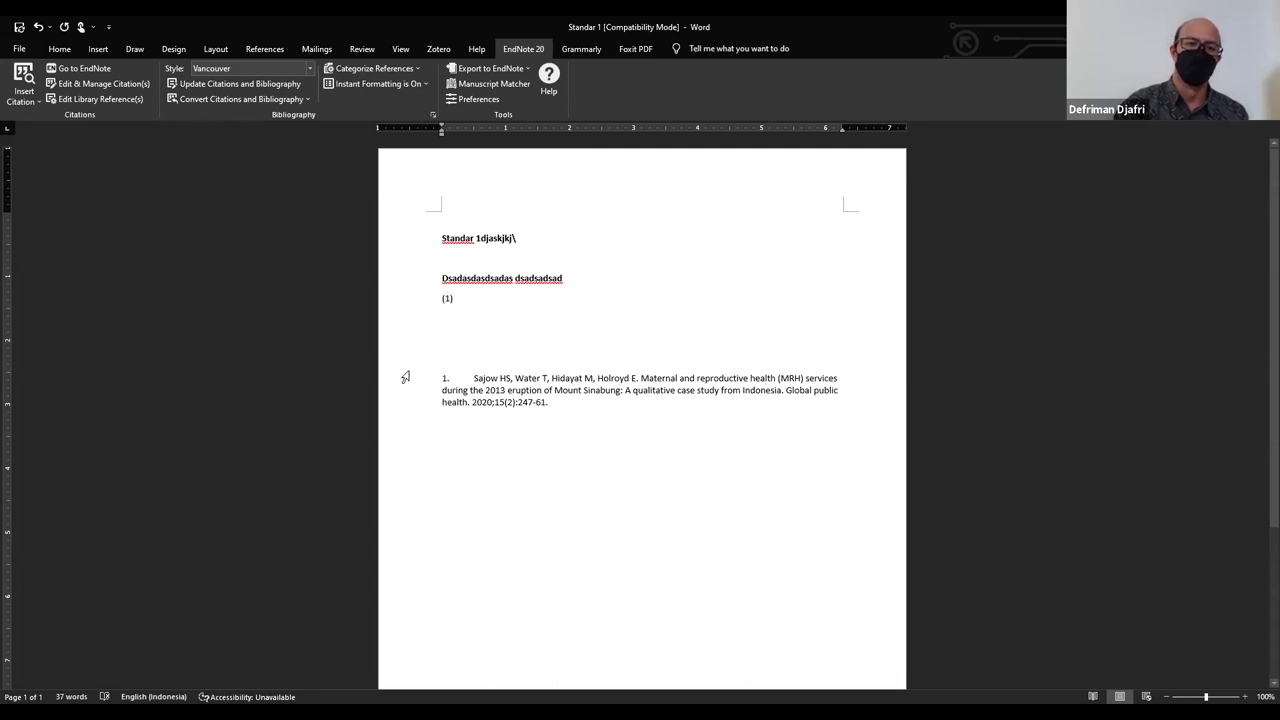
Change the EndNote citation and bibliography style to Harvard and enlarge the page to show the reformatted reference.
{"action": "left_click", "coordinate": [310, 66]}
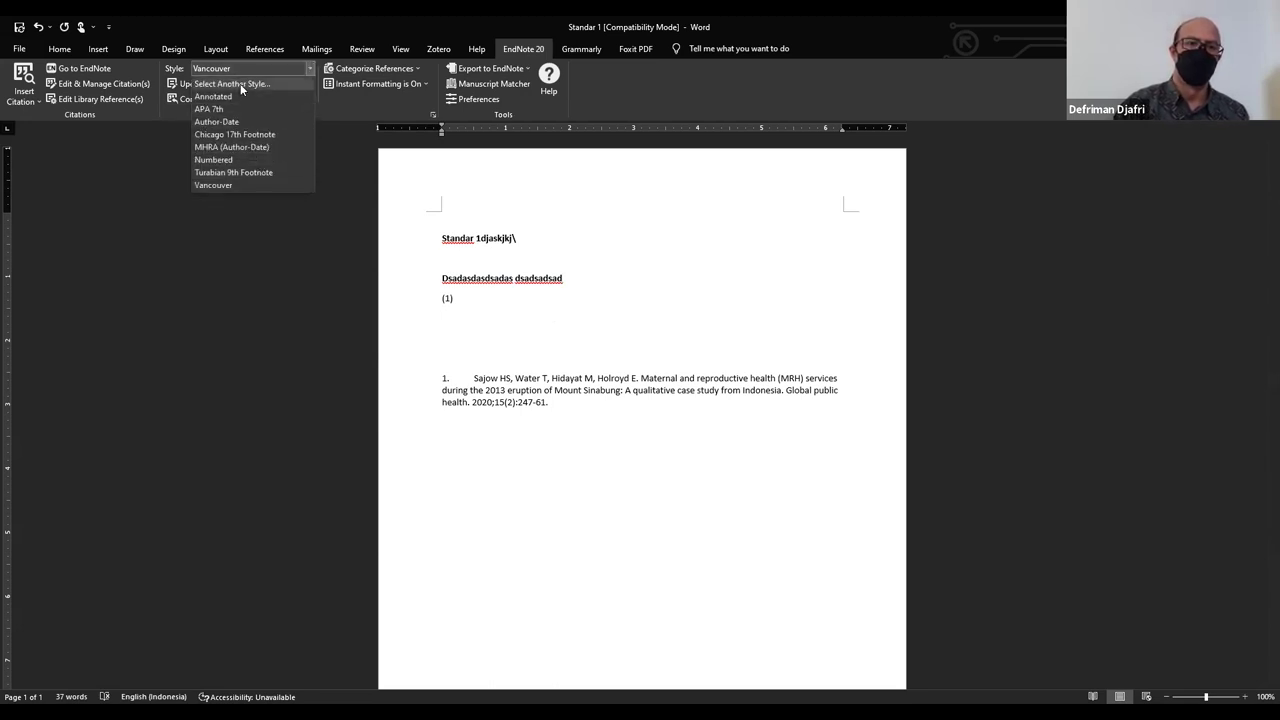
{"action": "key", "text": "Return"}
{"action": "type", "text": "harvard"}
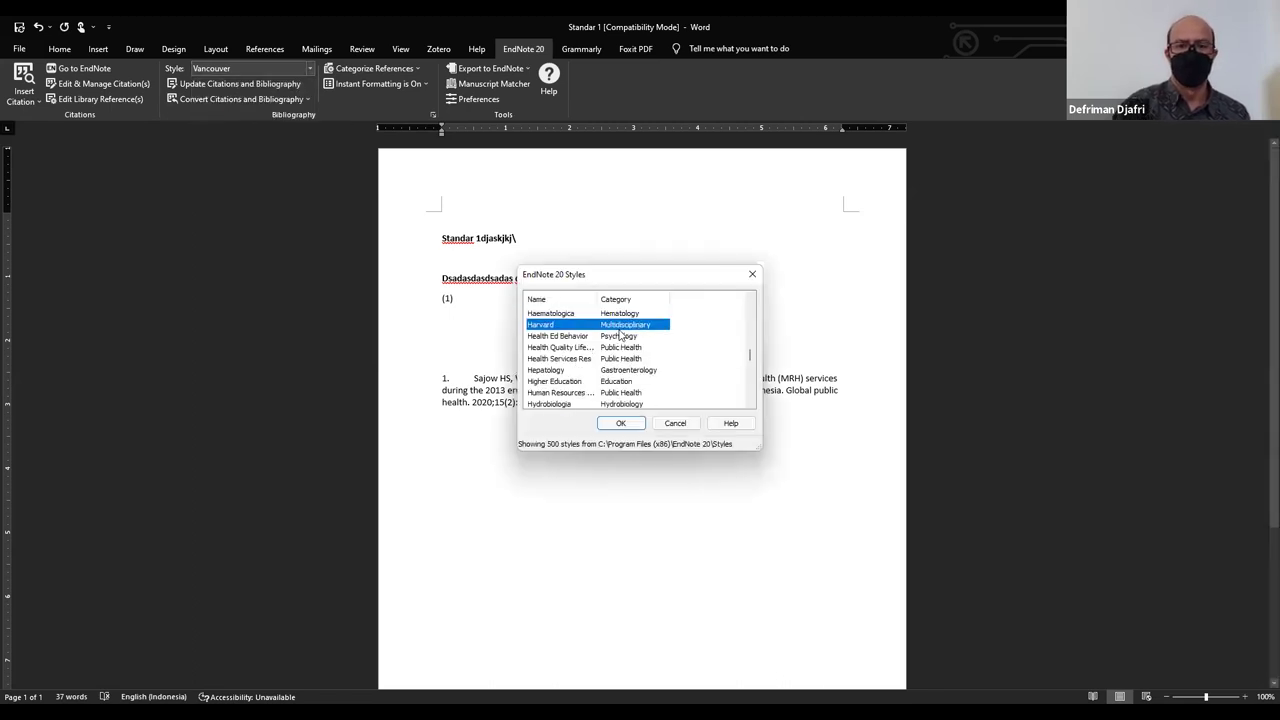
{"action": "left_click", "coordinate": [624, 424]}
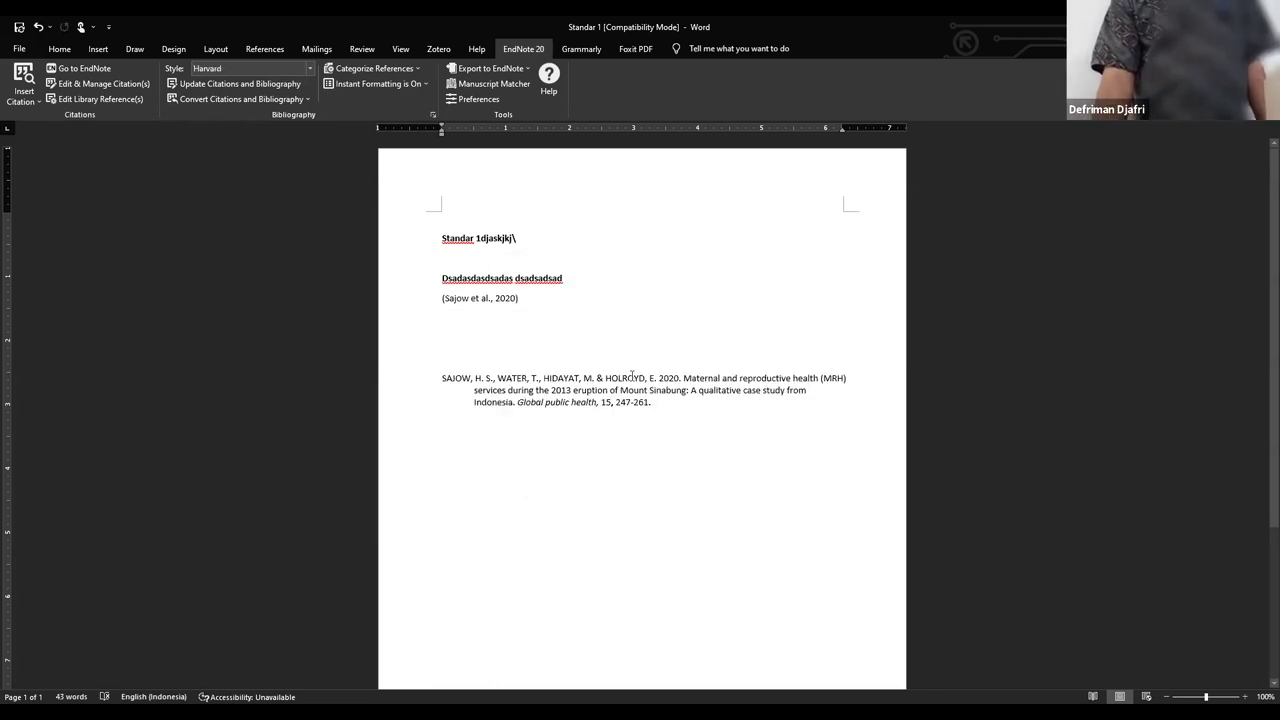
{"action": "scroll", "coordinate": [632, 376], "scroll_direction": "up", "scroll_amount": 3}
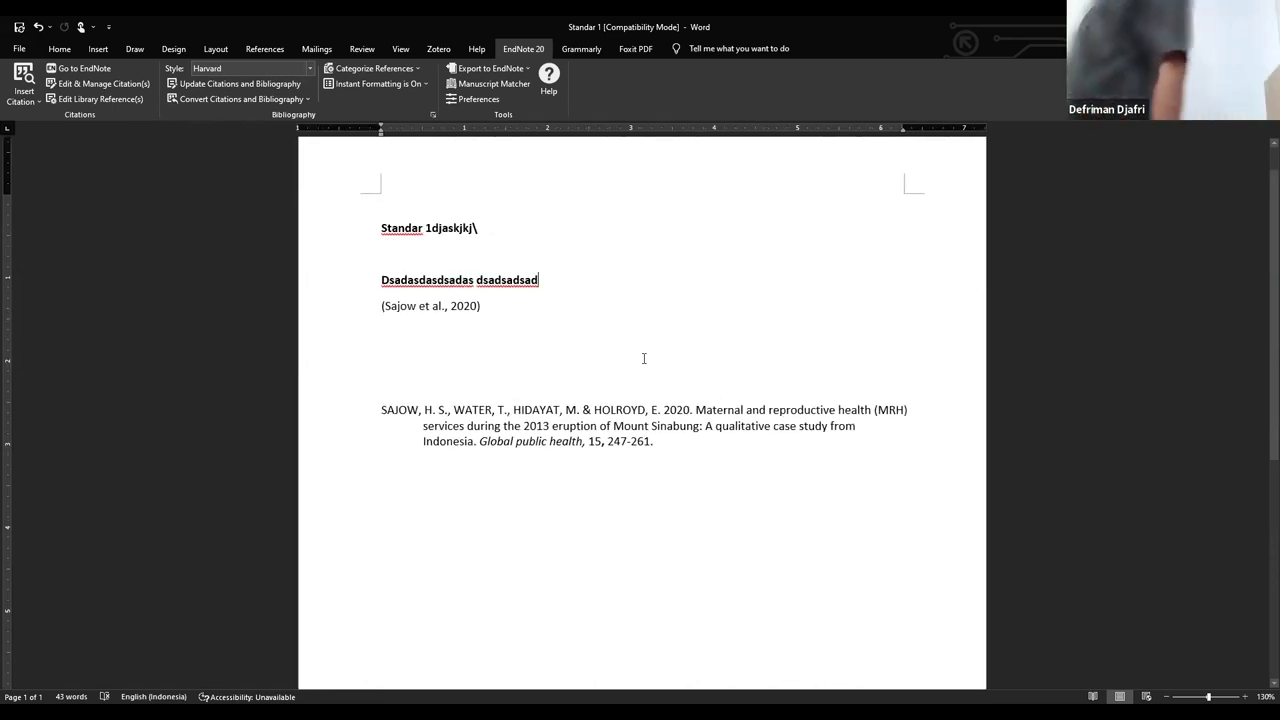
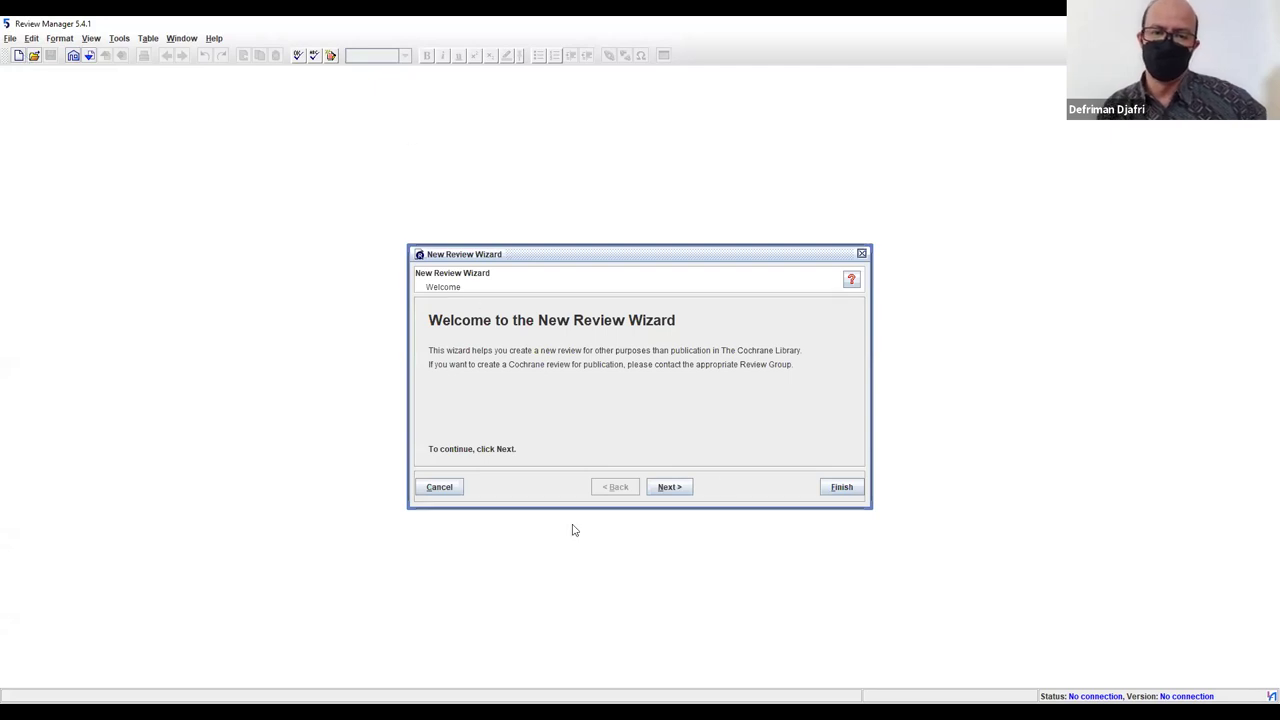
In Review Manager, create a new Overview of reviews with the placeholder title, starting at the Full review stage.
{"action": "left_click_drag", "start_coordinate": [636, 254], "coordinate": [584, 113]}
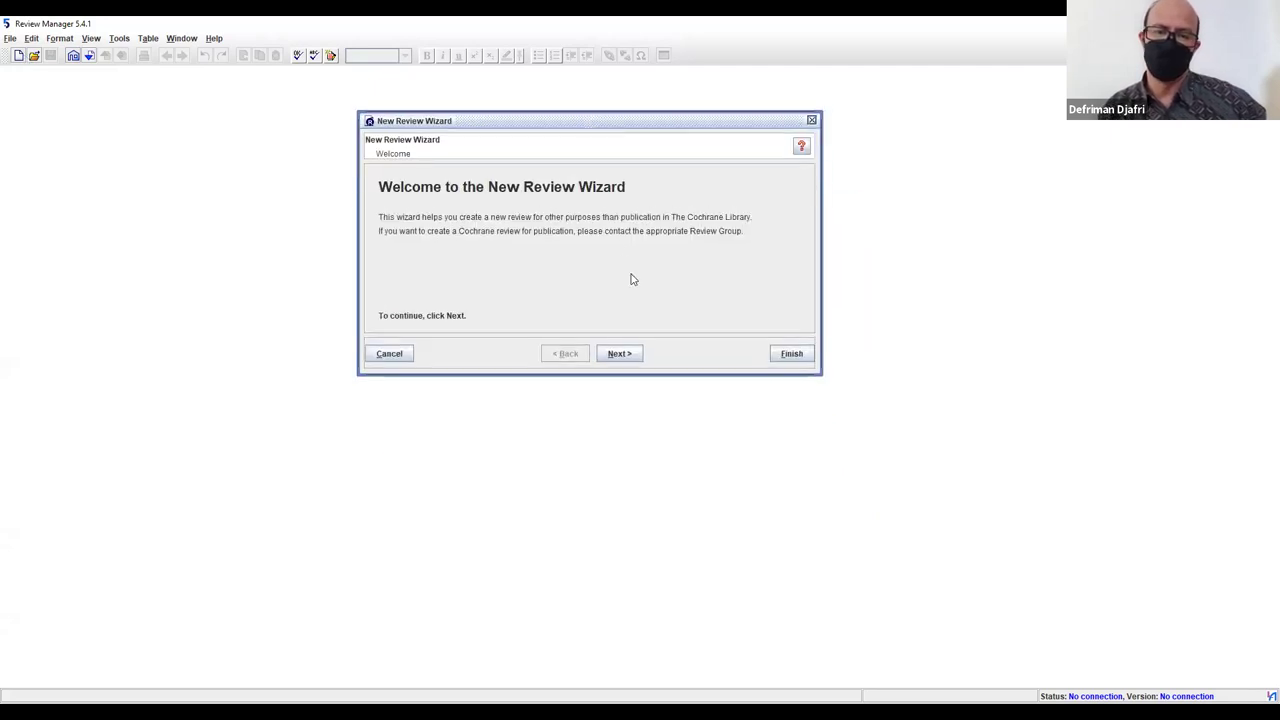
{"action": "left_click", "coordinate": [614, 353]}
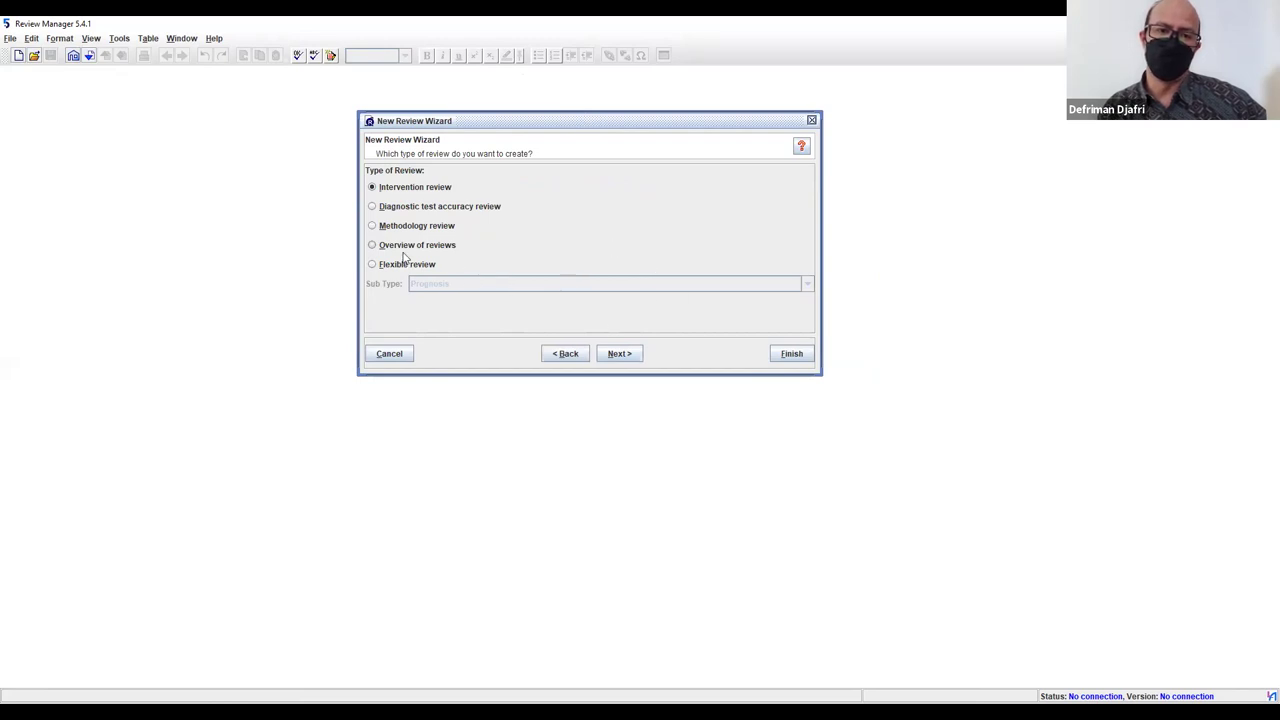
{"action": "left_click", "coordinate": [430, 248]}
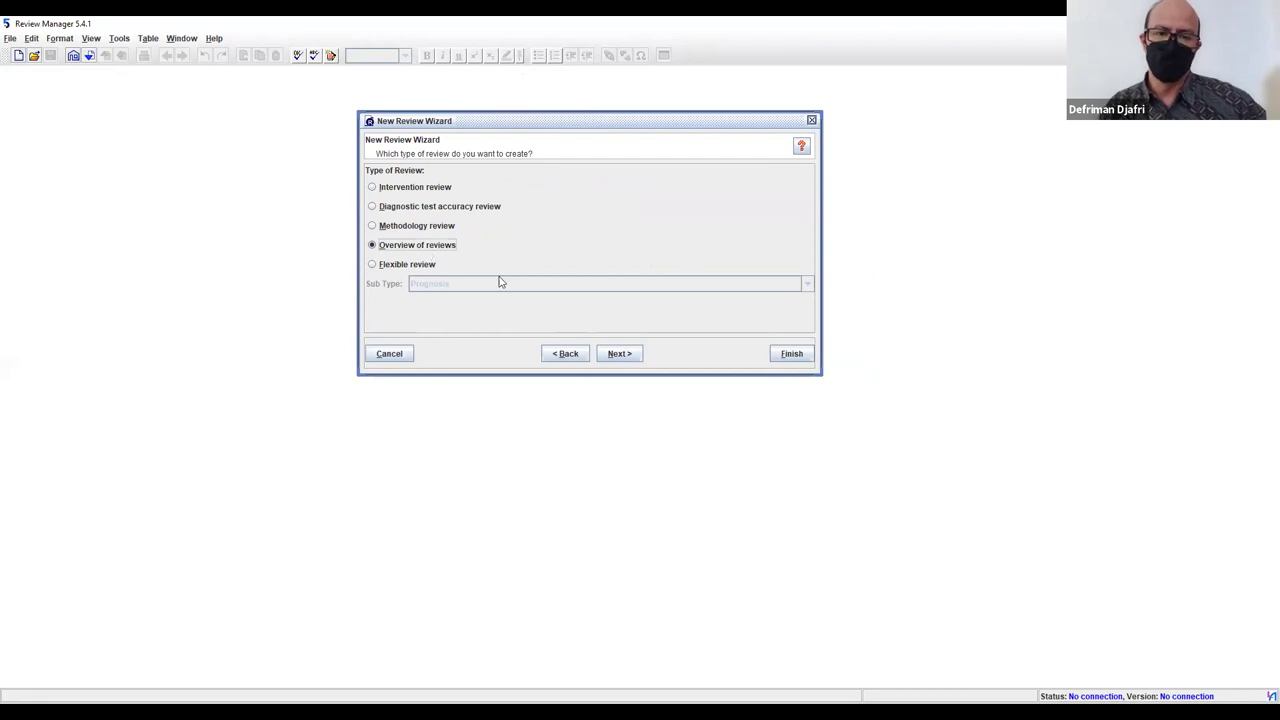
{"action": "left_click", "coordinate": [621, 357]}
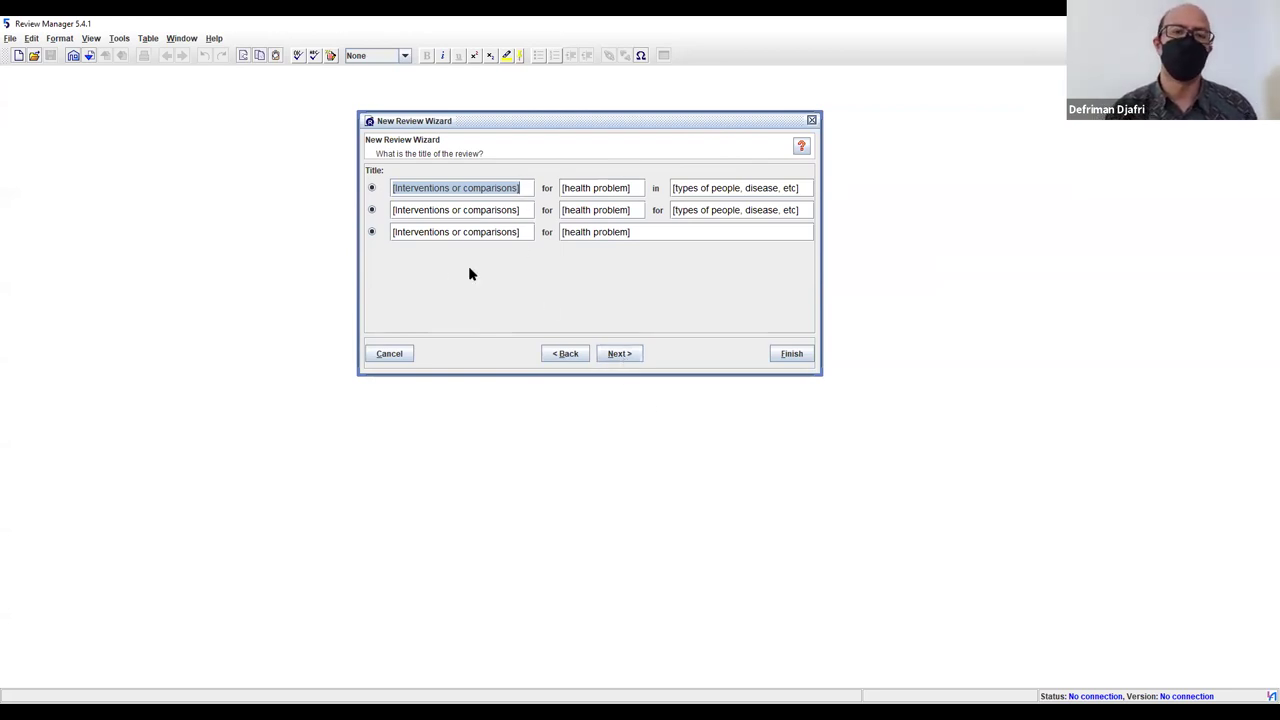
{"action": "left_click", "coordinate": [619, 354]}
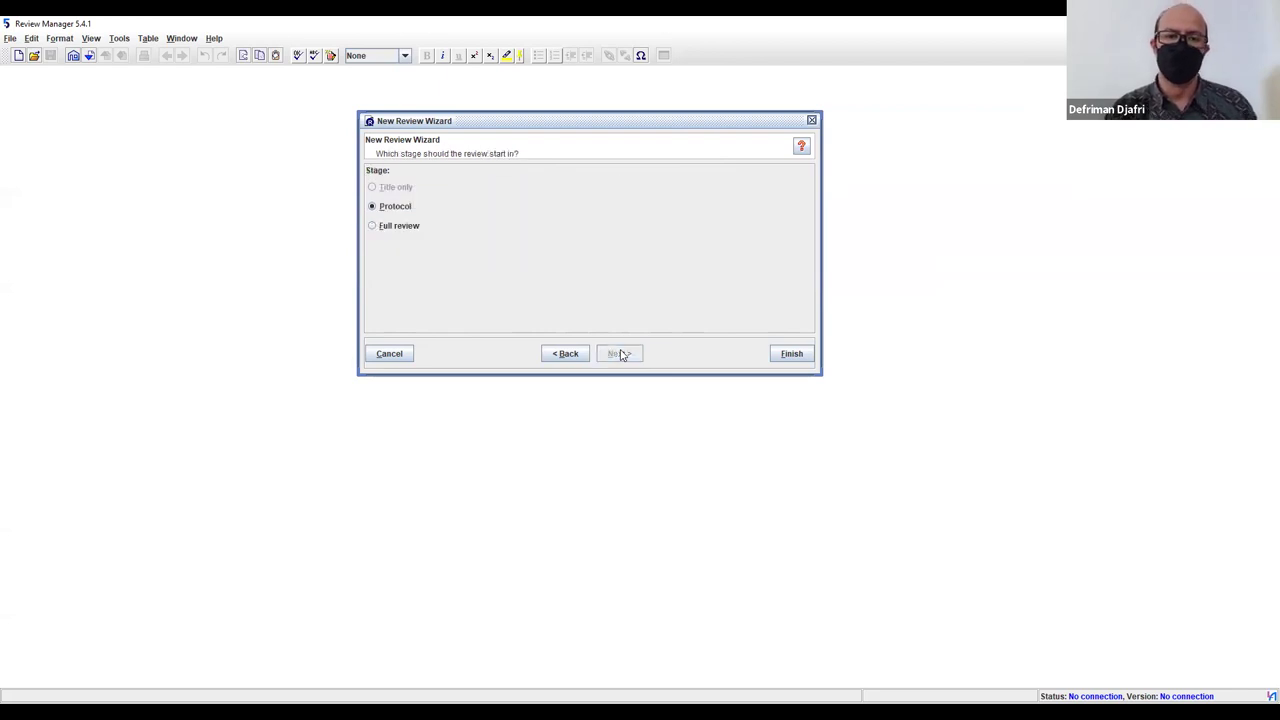
{"action": "left_click", "coordinate": [391, 231]}
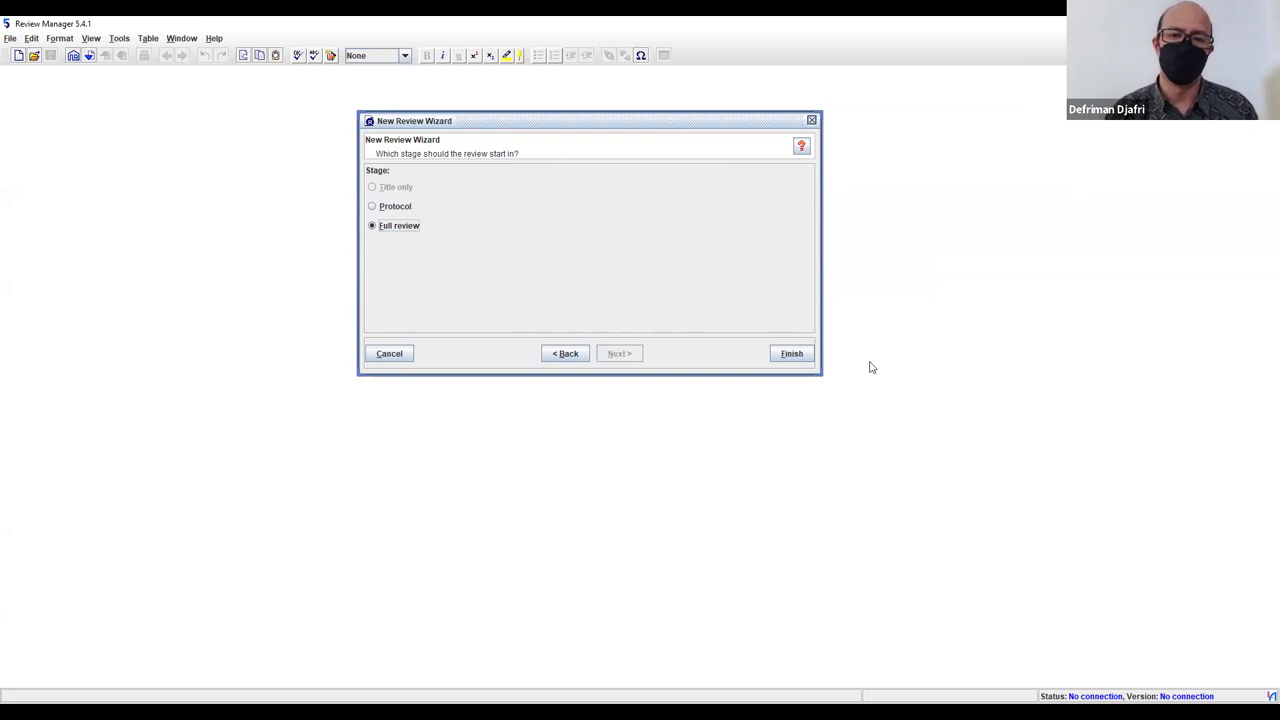
{"action": "left_click", "coordinate": [790, 354]}
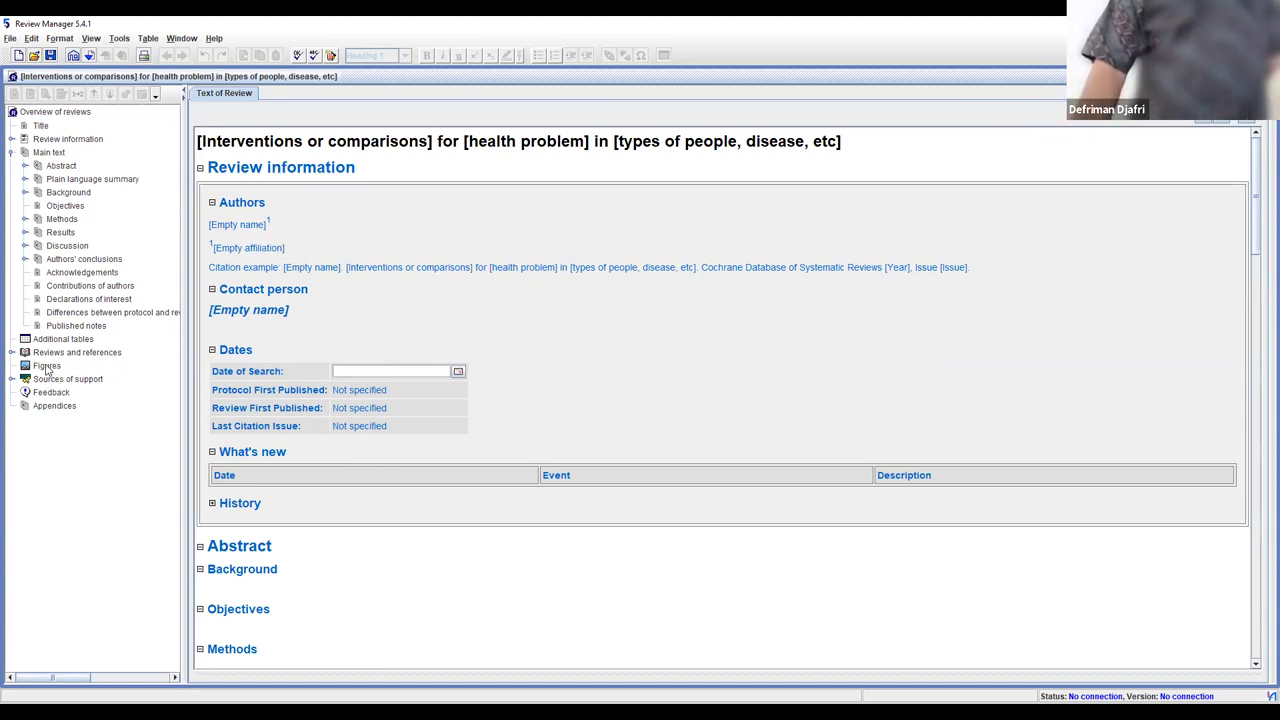
Add a study flow diagram figure from the PRISMA template to the review, keeping the caption "Study flow diagram.".
{"action": "right_click", "coordinate": [47, 368]}
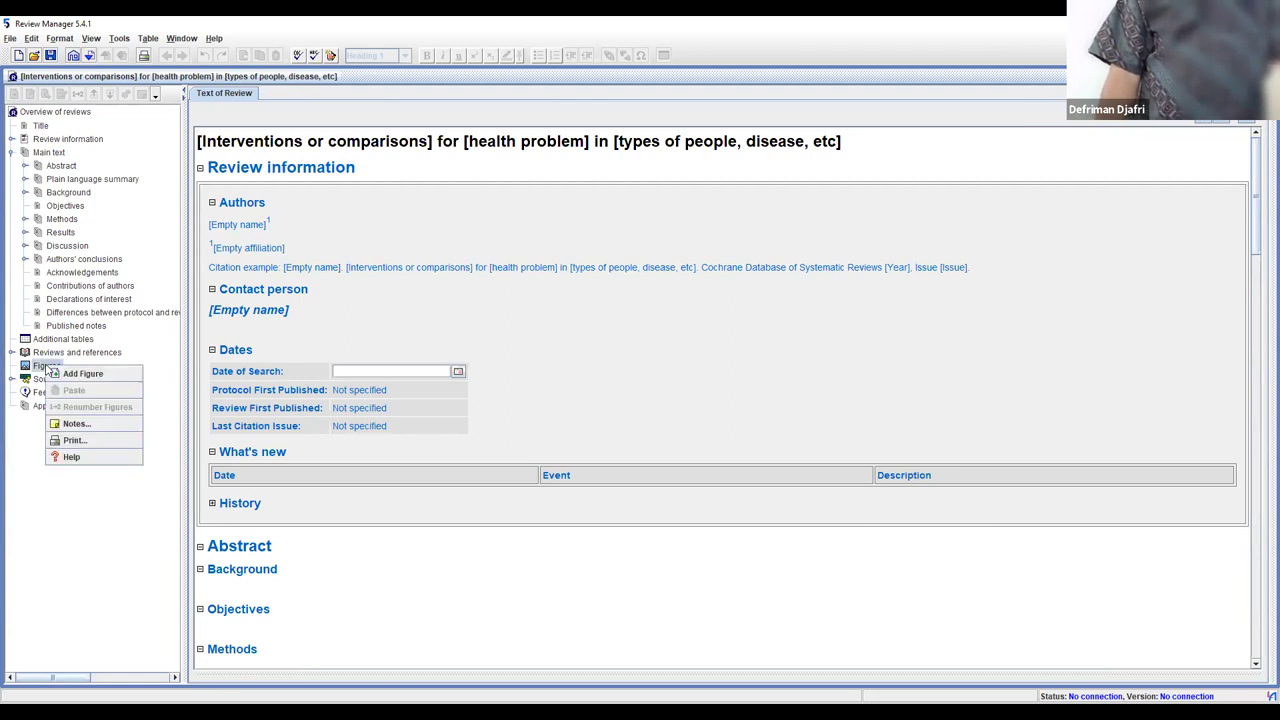
{"action": "left_click", "coordinate": [98, 376]}
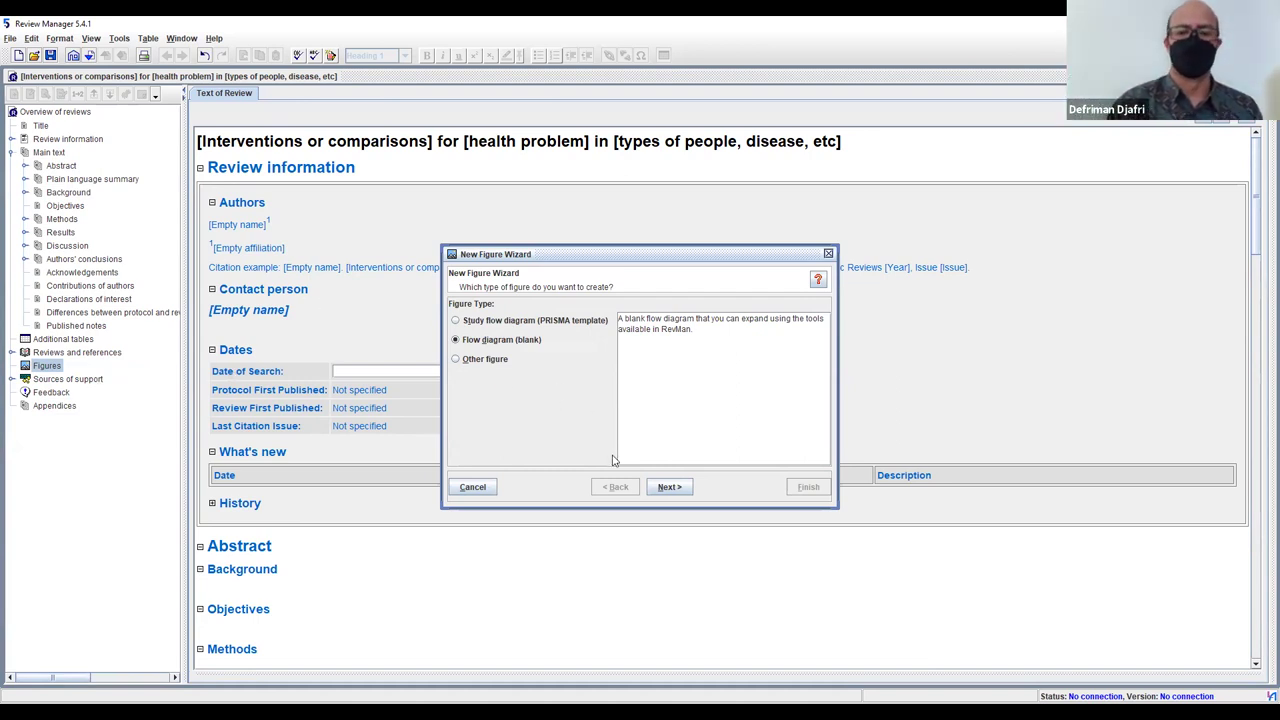
{"action": "left_click", "coordinate": [492, 322]}
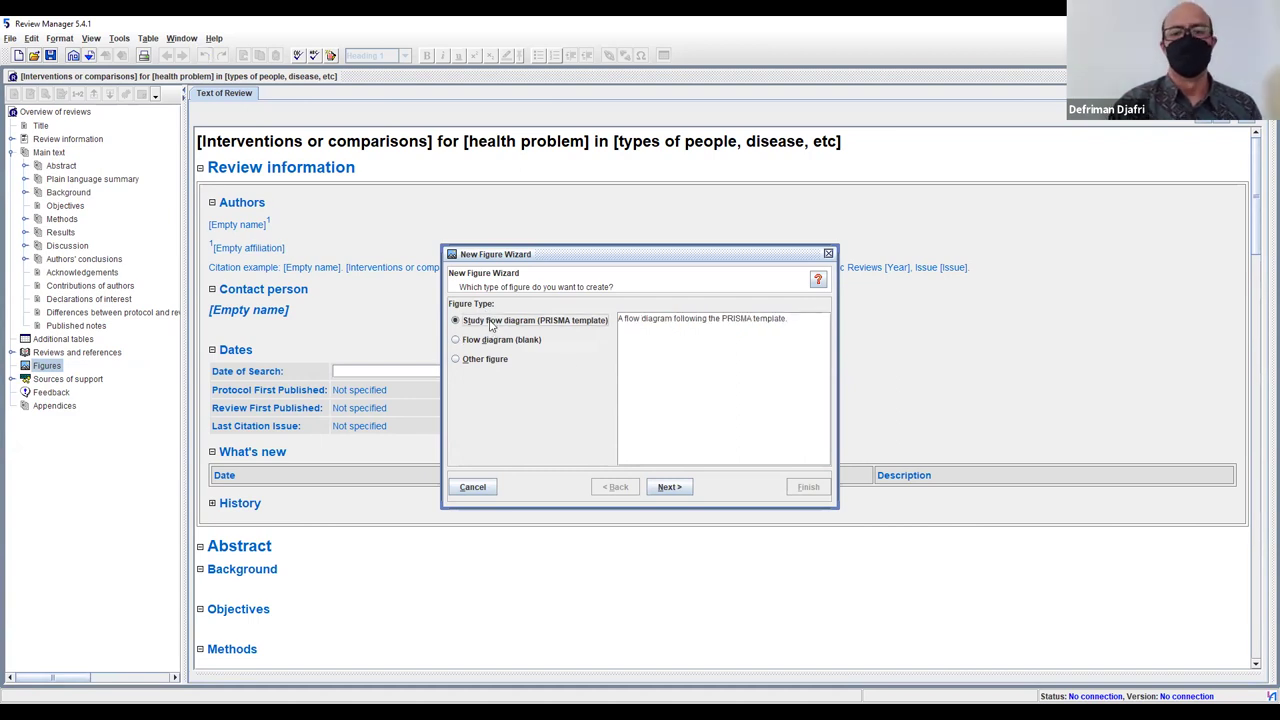
{"action": "left_click", "coordinate": [670, 487]}
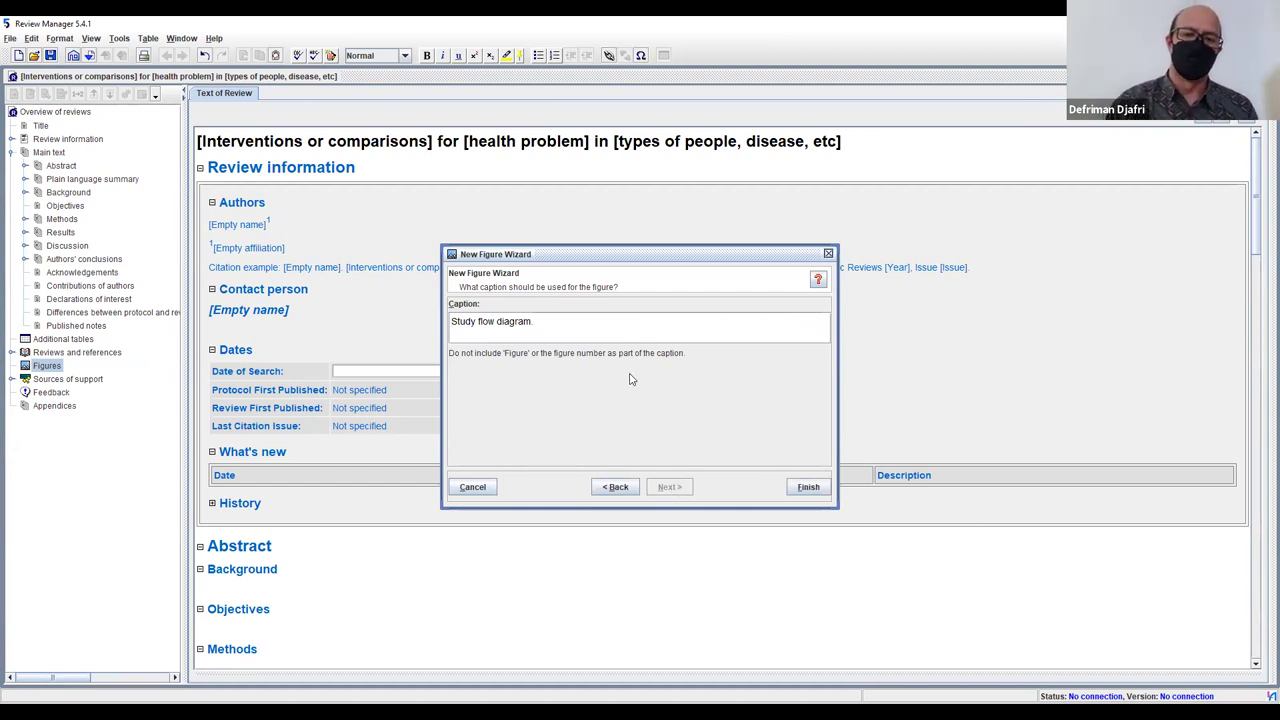
{"action": "left_click", "coordinate": [806, 487]}
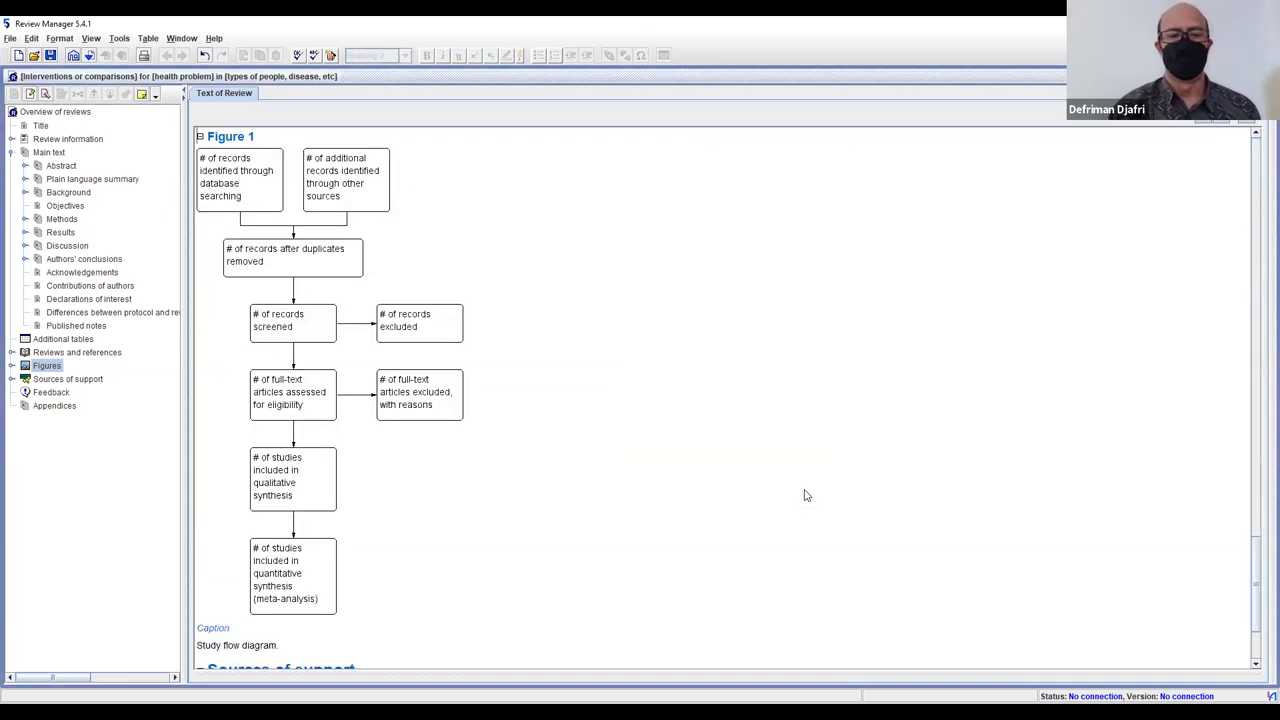
Open the flow diagram for editing and delete the "# of records identified through database searching" box.
{"action": "double_click", "coordinate": [275, 188]}
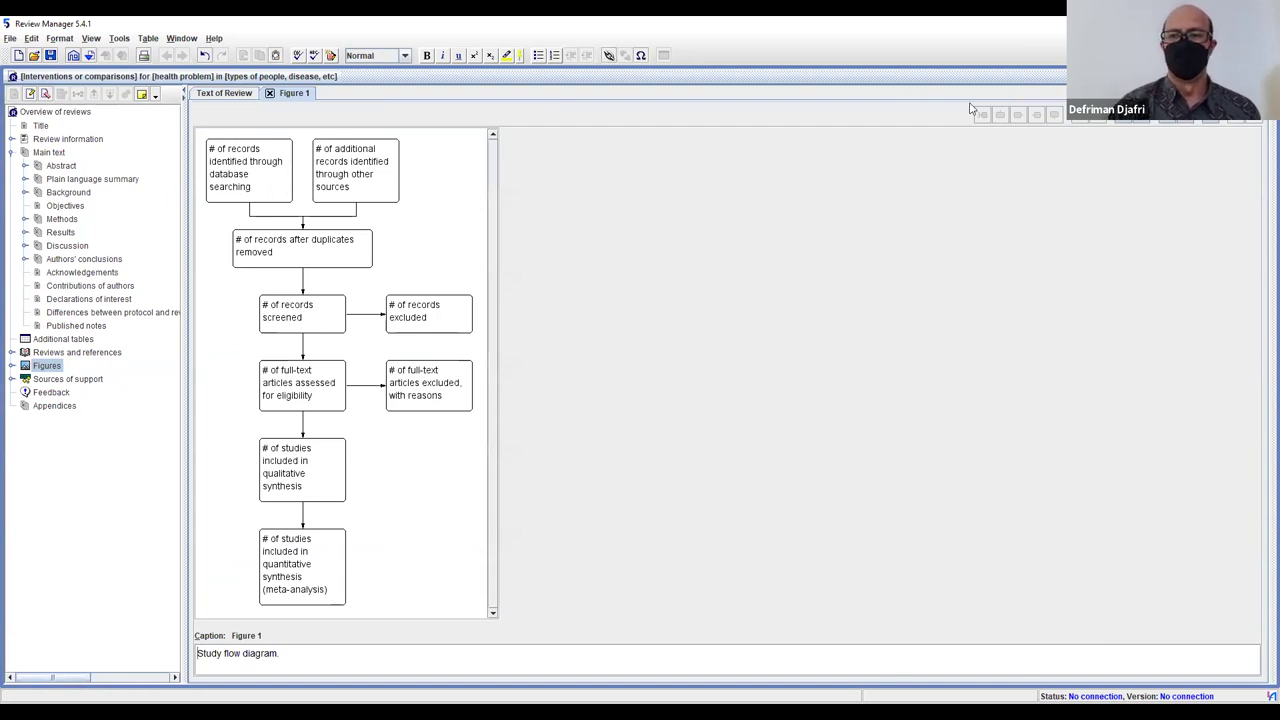
{"action": "left_click", "coordinate": [253, 184]}
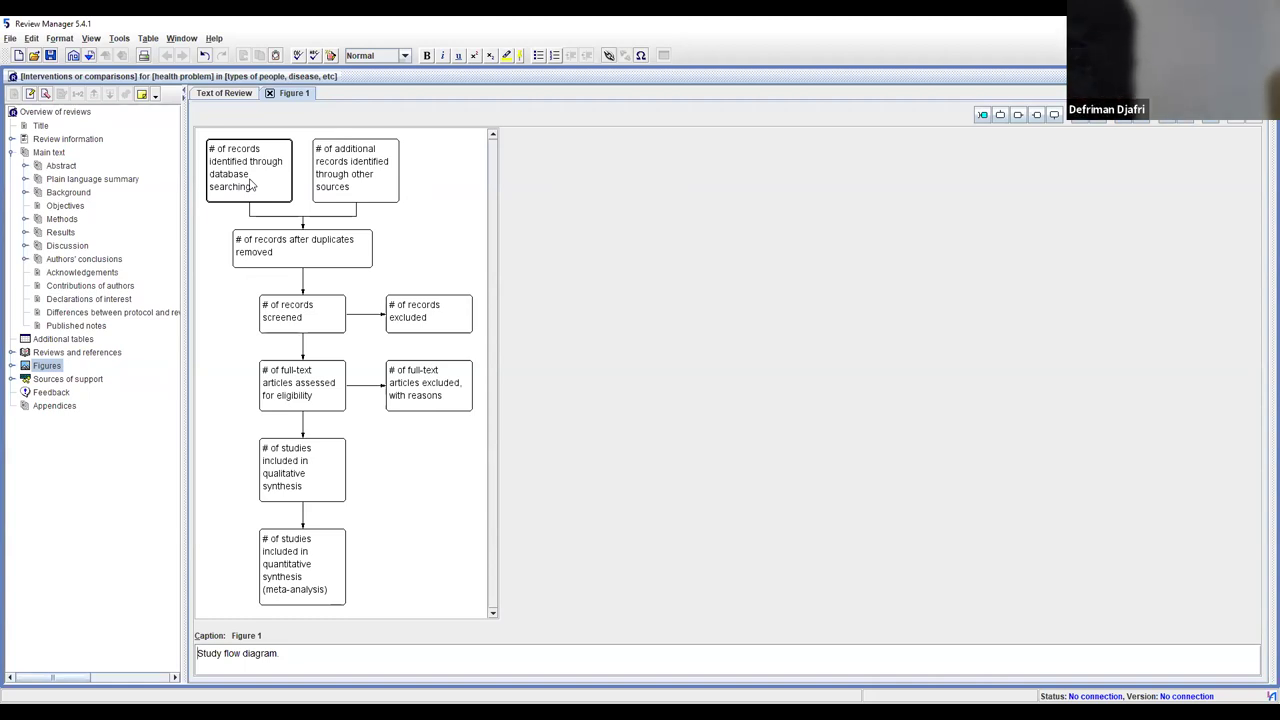
{"action": "key", "text": "Delete"}
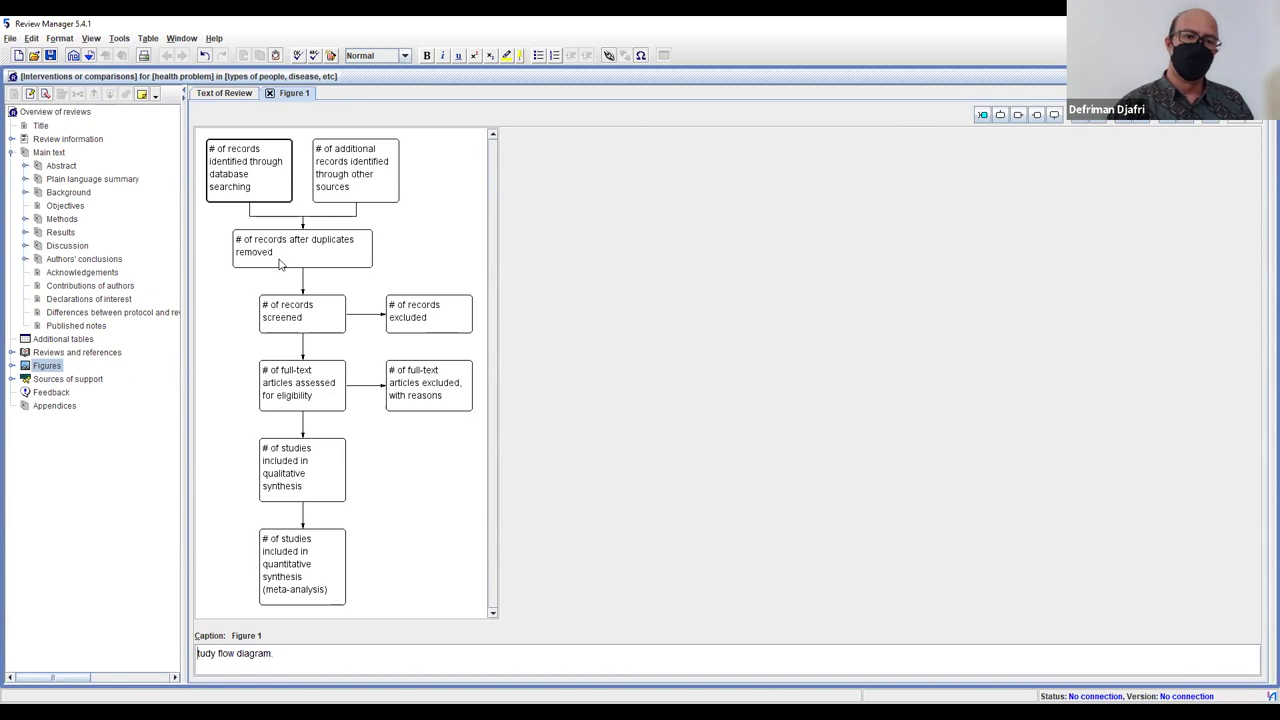
{"action": "key", "text": "Delete"}
{"action": "right_click", "coordinate": [280, 198]}
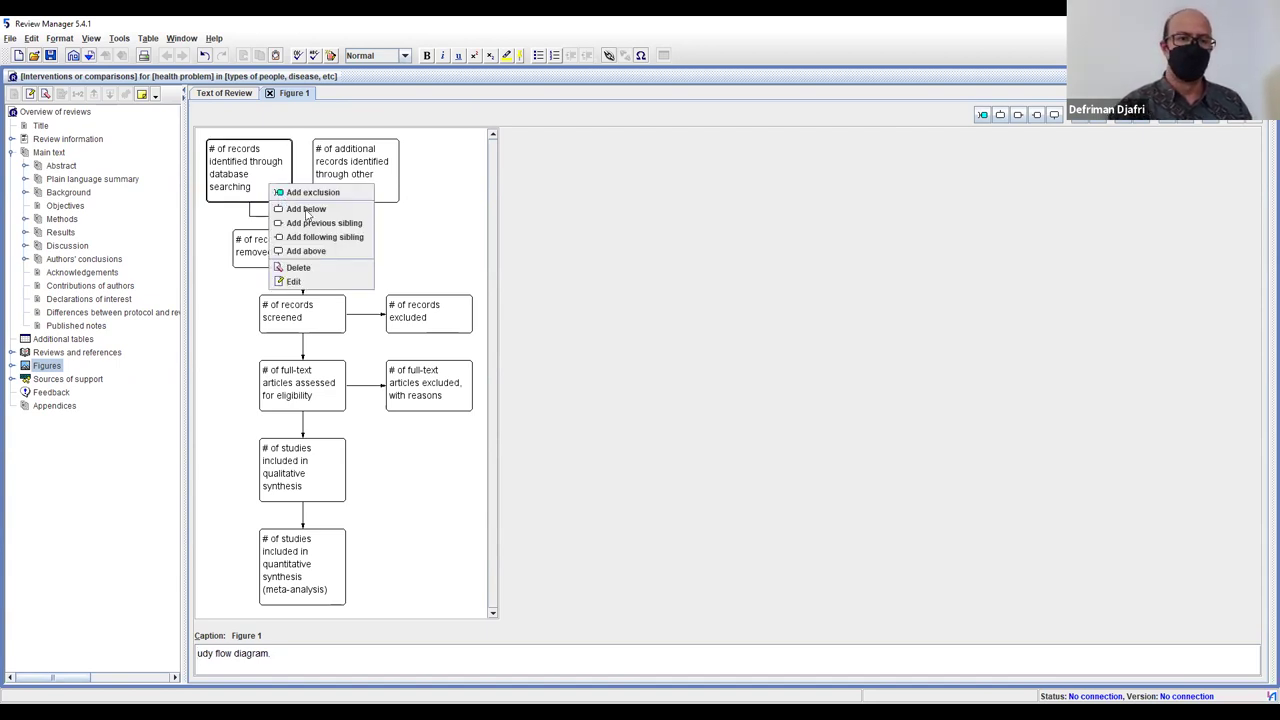
{"action": "left_click", "coordinate": [298, 268]}
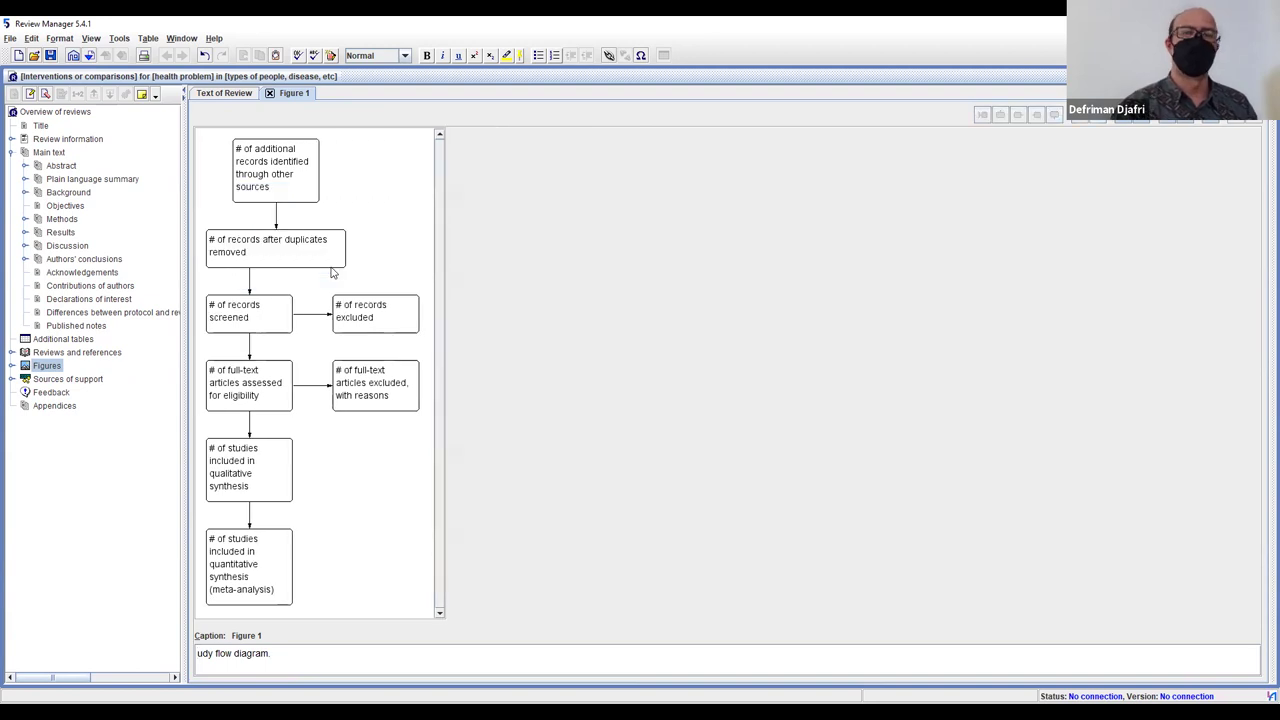